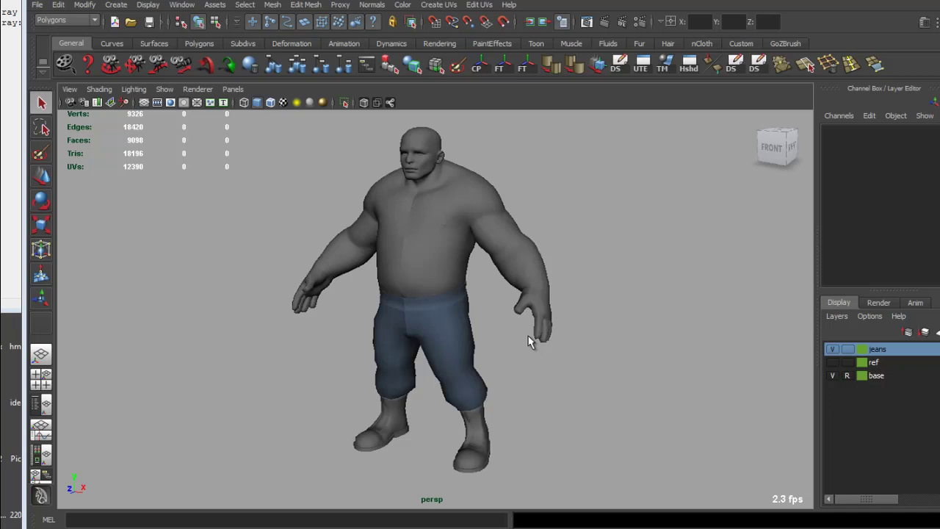
Select both boots and create a new display layer from them.
{"action": "mouse_move", "coordinate": [507, 325]}
{"action": "left_mouse_down", "text": "alt"}
{"action": "mouse_move", "coordinate": [503, 277]}
{"action": "mouse_move", "coordinate": [489, 403]}
{"action": "left_mouse_up", "text": "alt"}
{"action": "scroll", "coordinate": [502, 271], "scroll_direction": "up", "scroll_amount": 2}
{"action": "left_click", "coordinate": [485, 415]}
{"action": "left_click", "coordinate": [390, 422], "text": "shift"}
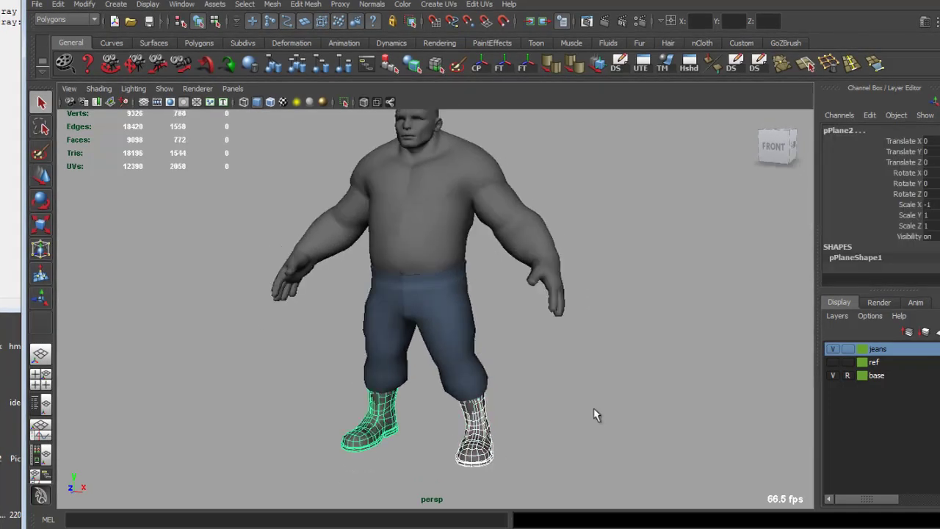
{"action": "left_click", "coordinate": [925, 332]}
Rename the new display layer to 'boots'.
{"action": "right_click", "coordinate": [894, 348]}
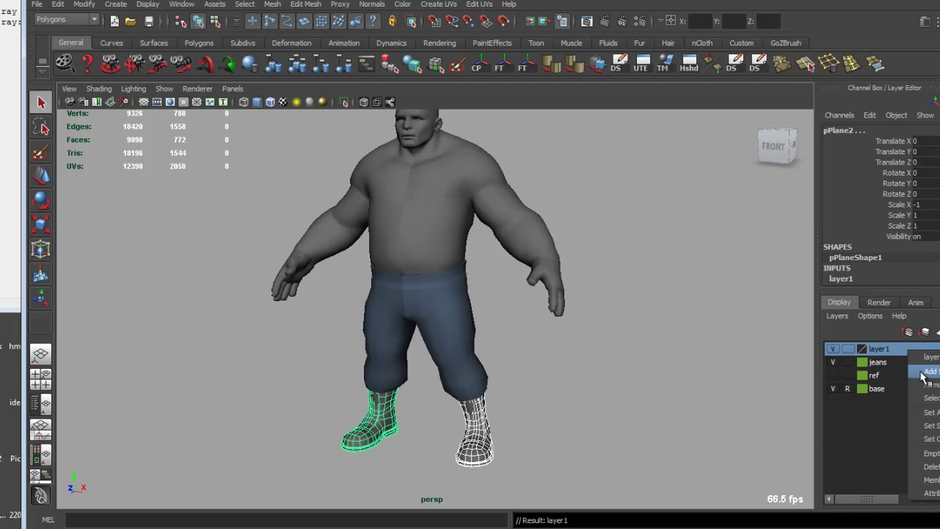
{"action": "double_click", "coordinate": [894, 348]}
{"action": "type", "text": "boots"}
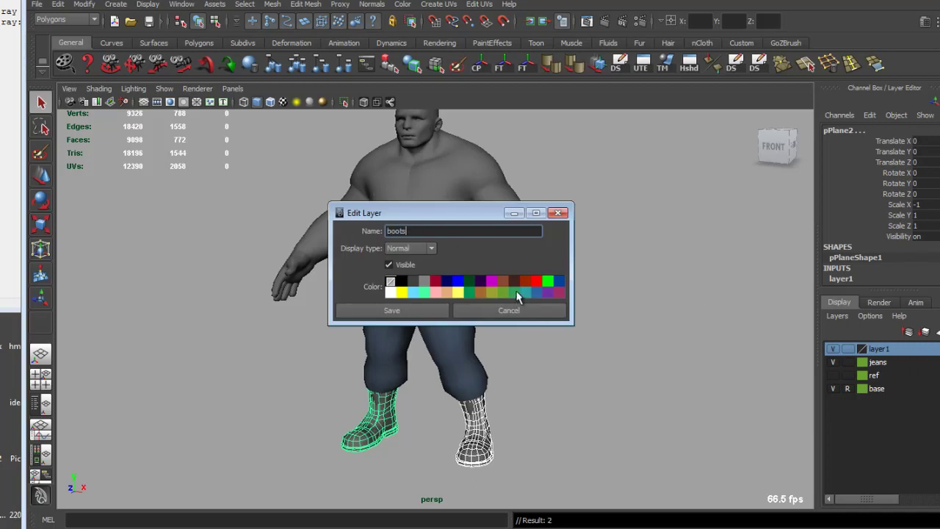
{"action": "left_click", "coordinate": [433, 315]}
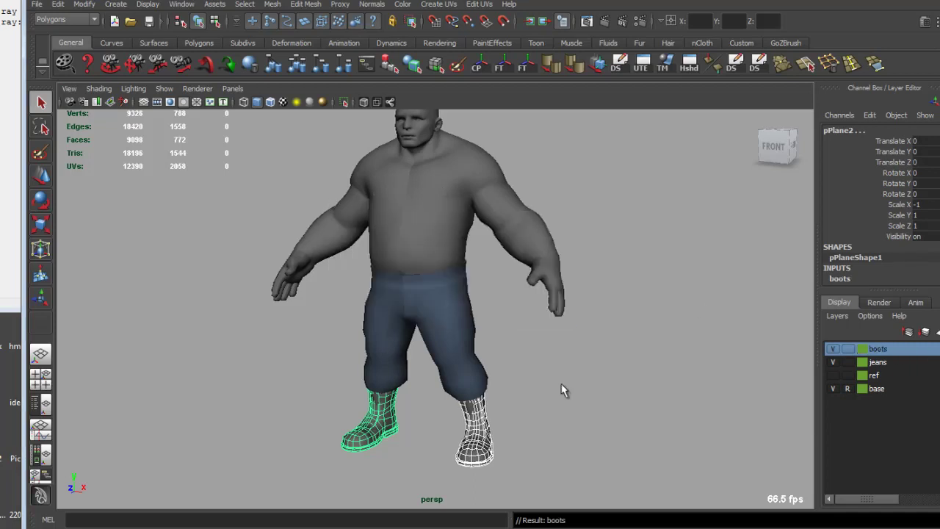
{"action": "right_click", "coordinate": [486, 418]}
{"action": "mouse_move", "coordinate": [469, 511]}
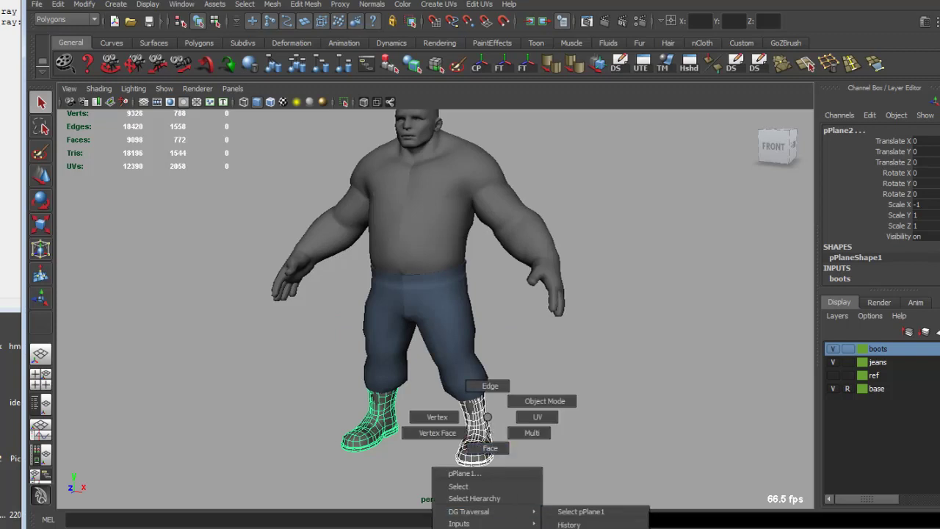
Assign a new Lambert material to the boots and colour it dark brown.
{"action": "left_click", "coordinate": [691, 262]}
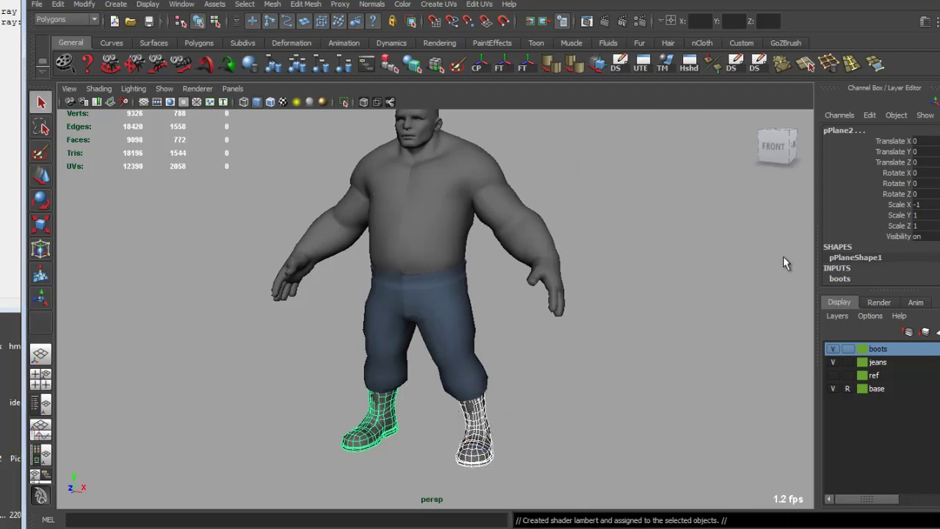
{"action": "left_click", "coordinate": [790, 254]}
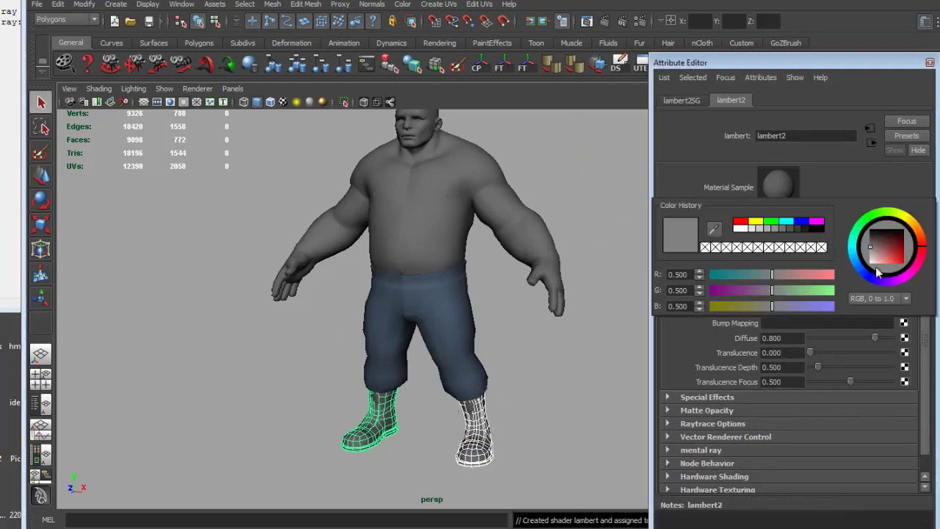
{"action": "left_click", "coordinate": [882, 245]}
{"action": "left_click_drag", "start_coordinate": [883, 244], "coordinate": [884, 240]}
{"action": "left_click", "coordinate": [896, 181]}
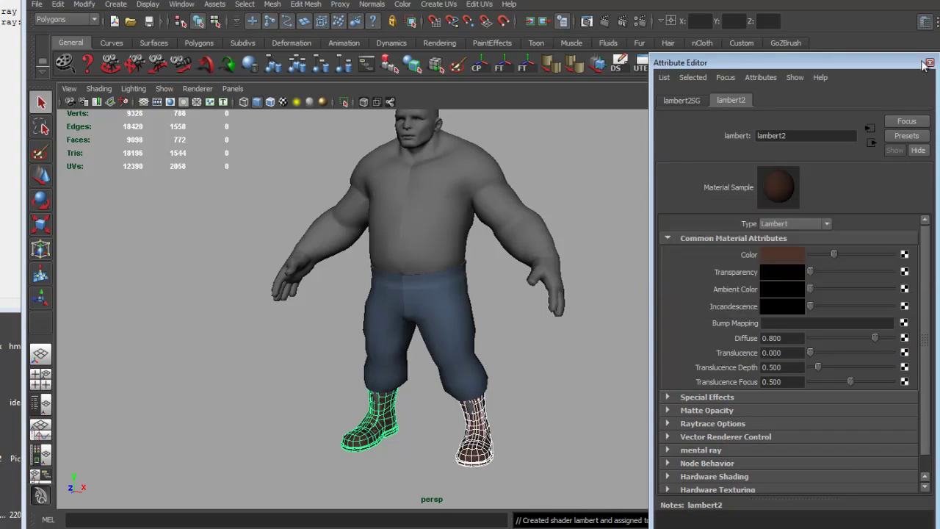
{"action": "left_click", "coordinate": [930, 63]}
{"action": "left_click", "coordinate": [638, 323]}
{"action": "mouse_move", "coordinate": [520, 381]}
{"action": "left_mouse_down", "text": "alt"}
{"action": "mouse_move", "coordinate": [577, 392]}
{"action": "mouse_move", "coordinate": [476, 446]}
{"action": "mouse_move", "coordinate": [438, 374]}
{"action": "left_mouse_up", "text": "alt"}
Orbit and zoom around the character to check the brown boots and frame the head.
{"action": "right_click_drag", "start_coordinate": [438, 373], "coordinate": [434, 315], "text": "alt"}
{"action": "left_click_drag", "start_coordinate": [434, 315], "coordinate": [384, 331], "text": "alt"}
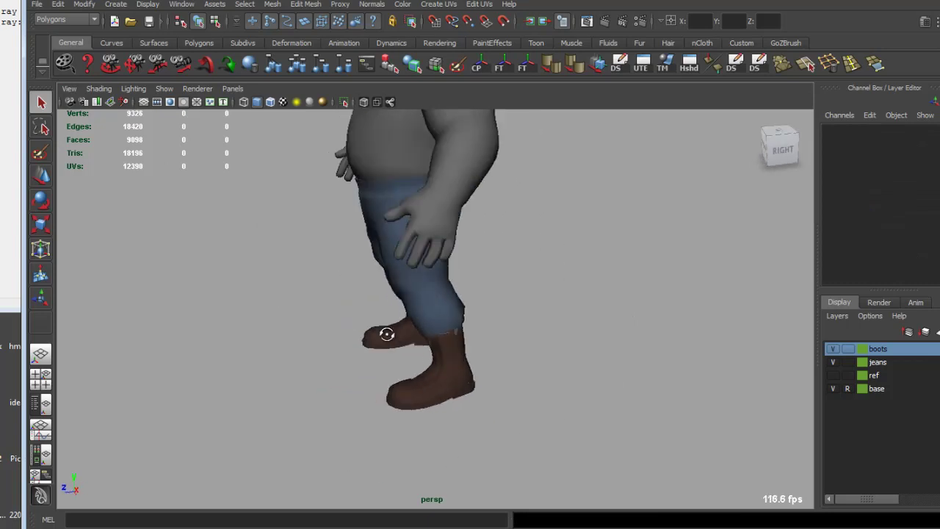
{"action": "mouse_move", "coordinate": [383, 331]}
{"action": "middle_mouse_down", "text": "alt"}
{"action": "mouse_move", "coordinate": [354, 327]}
{"action": "mouse_move", "coordinate": [411, 352]}
{"action": "middle_mouse_up", "text": "alt"}
{"action": "left_click_drag", "start_coordinate": [411, 352], "coordinate": [504, 357], "text": "alt"}
{"action": "middle_click_drag", "start_coordinate": [504, 357], "coordinate": [480, 340], "text": "alt"}
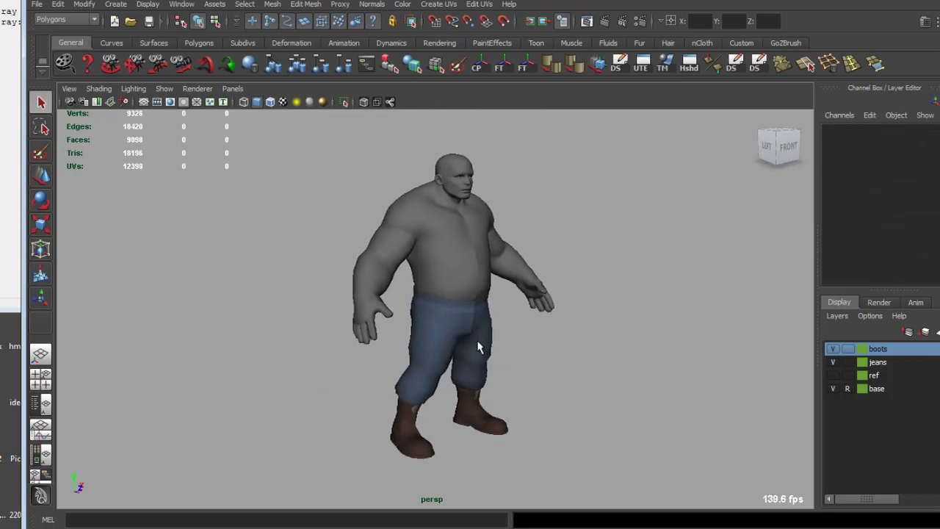
{"action": "mouse_move", "coordinate": [481, 340]}
{"action": "left_mouse_down", "text": "alt"}
{"action": "mouse_move", "coordinate": [491, 353]}
{"action": "mouse_move", "coordinate": [362, 312]}
{"action": "left_mouse_up", "text": "alt"}
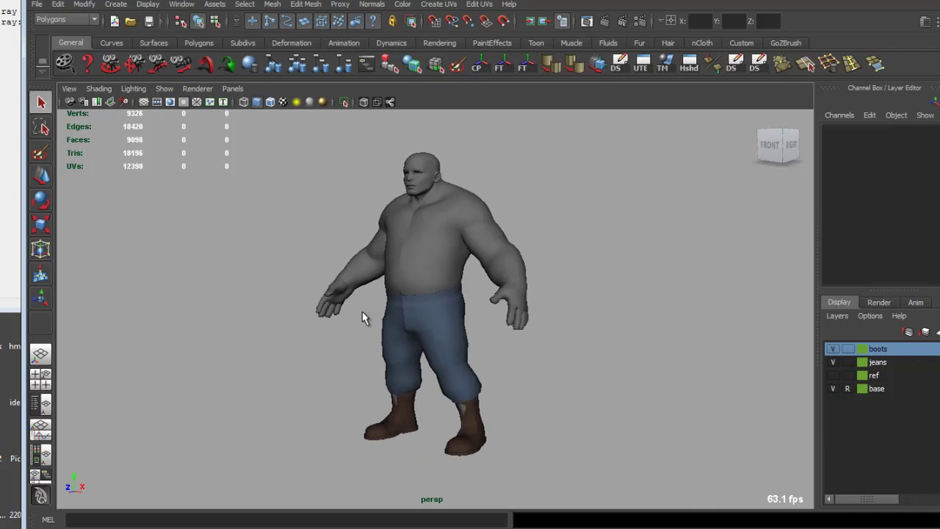
{"action": "right_click_drag", "start_coordinate": [432, 279], "coordinate": [430, 331], "text": "alt"}
{"action": "middle_click_drag", "start_coordinate": [430, 331], "coordinate": [483, 399], "text": "alt"}
{"action": "left_click_drag", "start_coordinate": [482, 399], "coordinate": [470, 381], "text": "alt"}
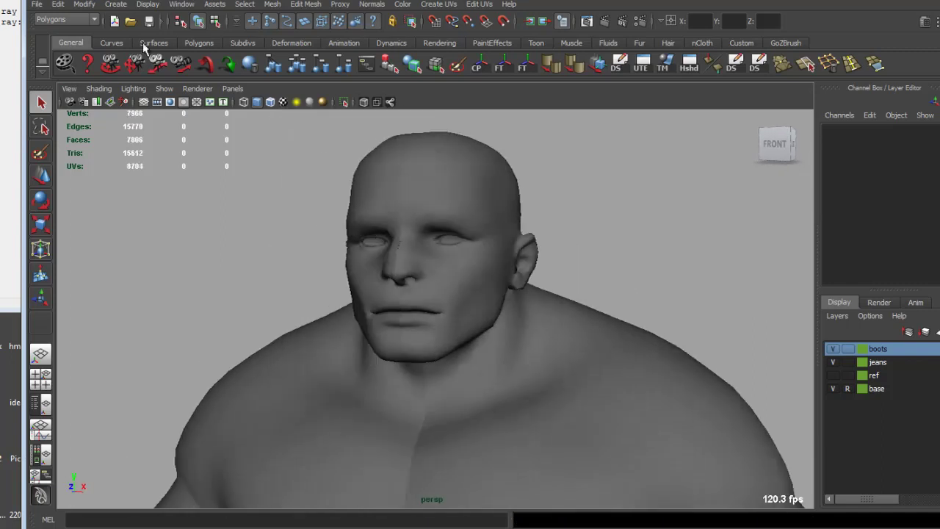
Start interactive polygon cube creation from Create > Polygon Primitives.
{"action": "left_click", "coordinate": [115, 4]}
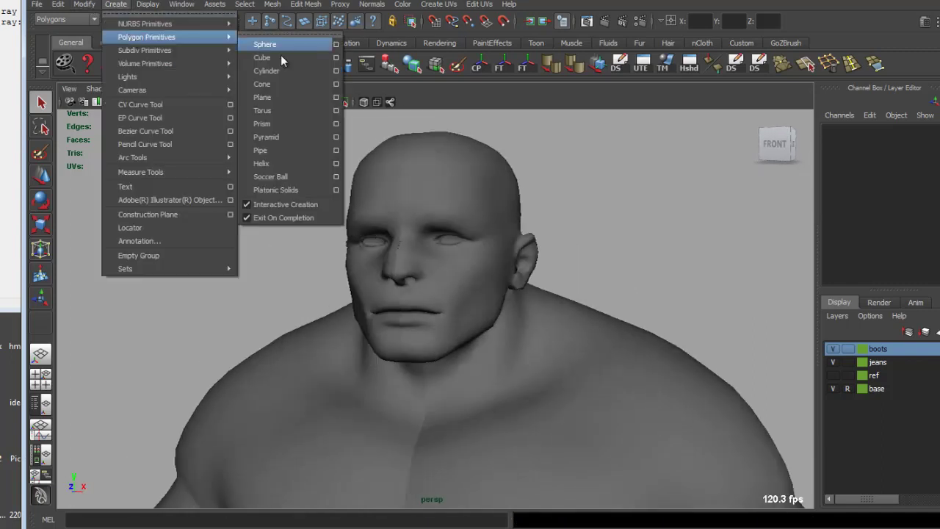
{"action": "left_click", "coordinate": [276, 63]}
{"action": "scroll", "coordinate": [482, 278], "scroll_direction": "down", "scroll_amount": 5}
Draw a polygon cube on the ground grid and give it height.
{"action": "scroll", "coordinate": [497, 256], "scroll_direction": "down", "scroll_amount": 2}
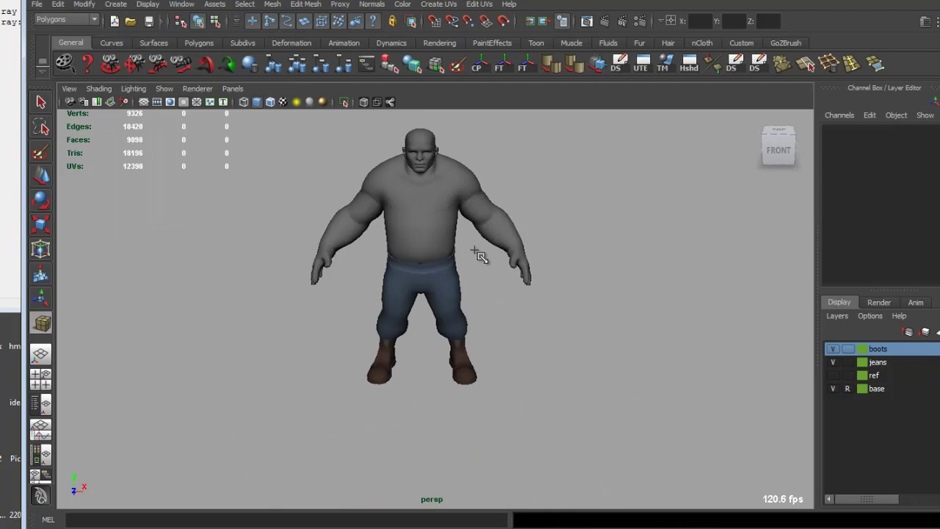
{"action": "left_click_drag", "start_coordinate": [420, 412], "coordinate": [439, 423]}
{"action": "left_click_drag", "start_coordinate": [434, 390], "coordinate": [506, 419]}
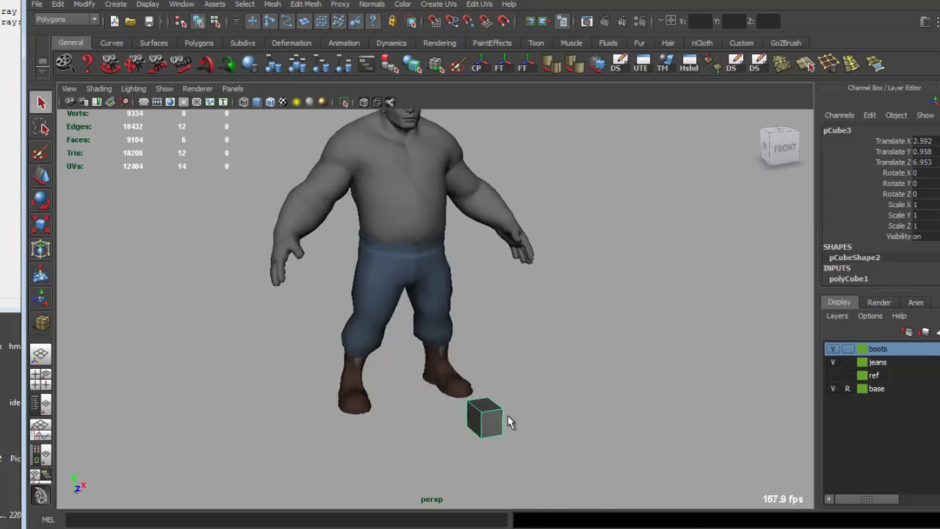
{"action": "key", "text": "f"}
Delete two faces of the cube and return to object mode.
{"action": "mouse_move", "coordinate": [448, 319]}
{"action": "left_mouse_down", "text": "alt"}
{"action": "mouse_move", "coordinate": [497, 320]}
{"action": "mouse_move", "coordinate": [540, 279]}
{"action": "mouse_move", "coordinate": [495, 269]}
{"action": "mouse_move", "coordinate": [475, 295]}
{"action": "left_mouse_up", "text": "alt"}
{"action": "key", "text": "Delete"}
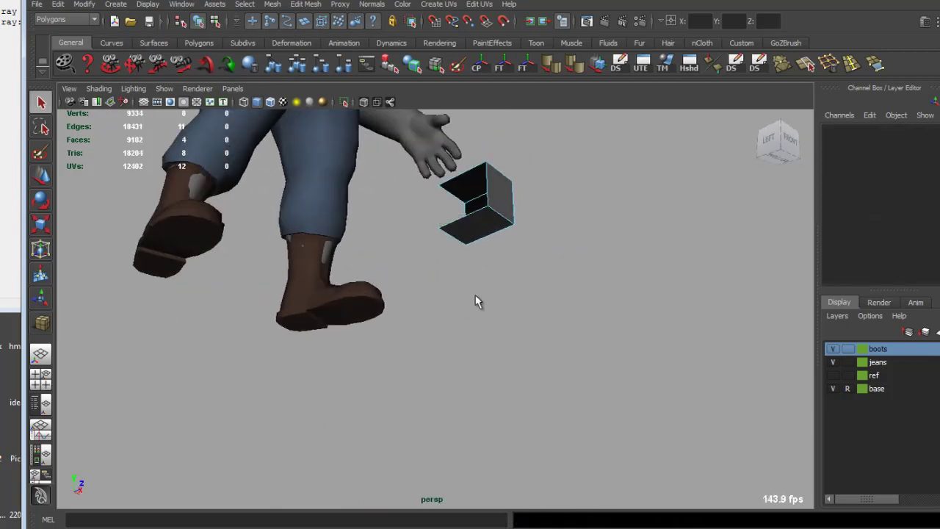
{"action": "left_click_drag", "start_coordinate": [445, 219], "coordinate": [446, 312], "text": "alt"}
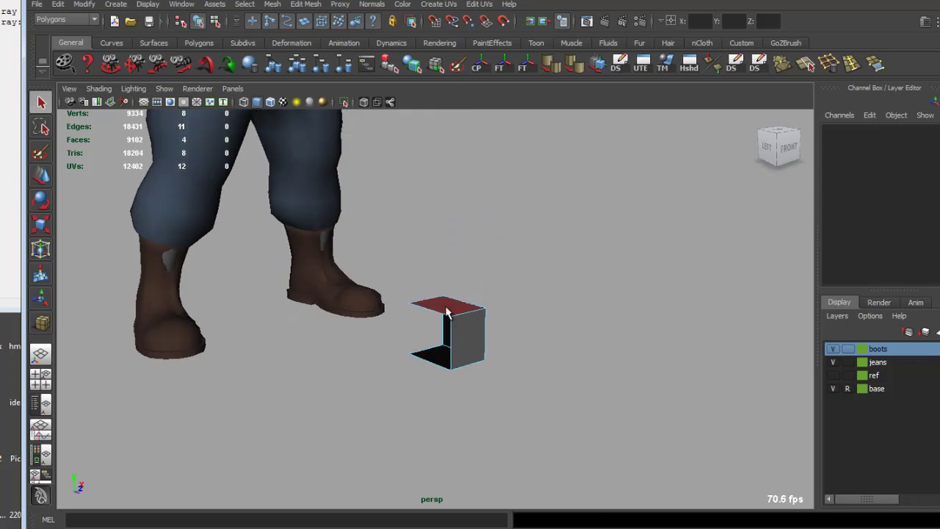
{"action": "key", "text": "F8"}
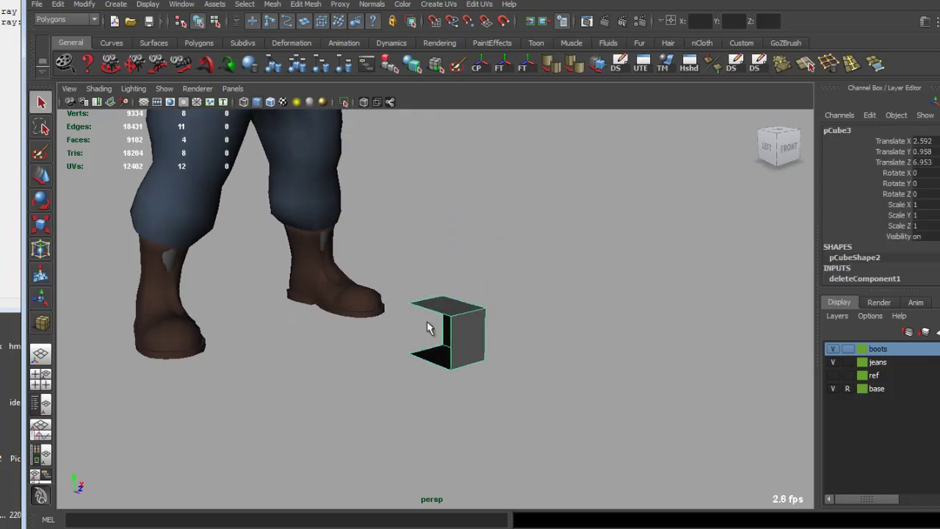
{"action": "right_click_drag", "start_coordinate": [427, 321], "coordinate": [335, 276], "text": "alt"}
{"action": "left_click_drag", "start_coordinate": [335, 277], "coordinate": [442, 361], "text": "alt"}
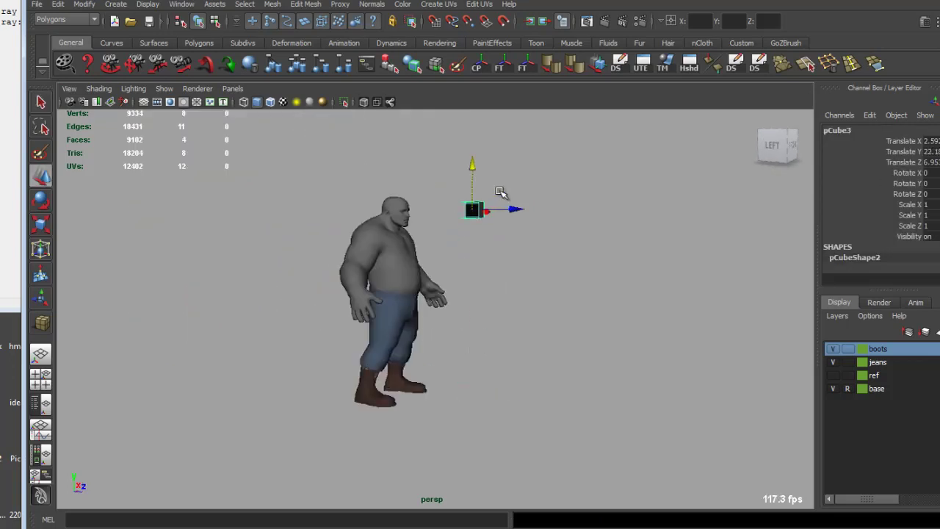
Raise the cube to head height and scale it down.
{"action": "left_click_drag", "start_coordinate": [457, 210], "coordinate": [430, 210]}
{"action": "key", "text": "f"}
{"action": "key", "text": "r"}
{"action": "left_click_drag", "start_coordinate": [436, 336], "coordinate": [353, 304]}
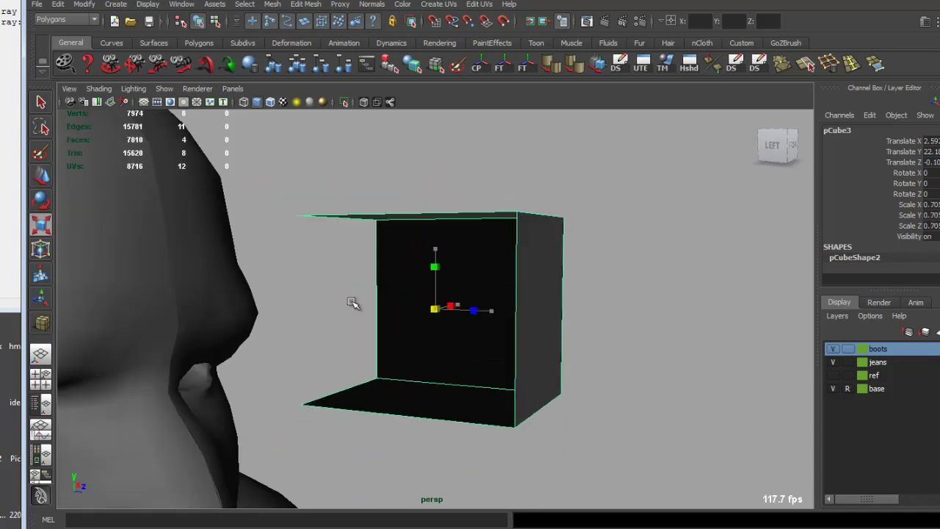
{"action": "right_click_drag", "start_coordinate": [353, 304], "coordinate": [419, 317], "text": "alt"}
{"action": "mouse_move", "coordinate": [418, 317]}
{"action": "left_mouse_down", "text": "alt"}
{"action": "mouse_move", "coordinate": [520, 252]}
{"action": "mouse_move", "coordinate": [534, 253]}
{"action": "left_mouse_up", "text": "alt"}
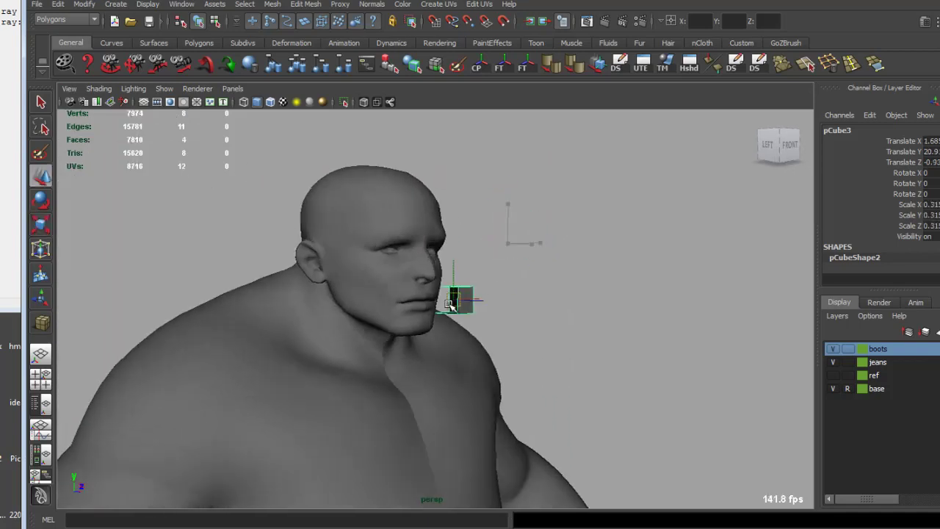
Position the cube at the character's chin, scaled to about 0.15.
{"action": "left_click_drag", "start_coordinate": [449, 304], "coordinate": [445, 306]}
{"action": "mouse_move", "coordinate": [445, 307]}
{"action": "left_mouse_down", "text": "alt"}
{"action": "mouse_move", "coordinate": [373, 324]}
{"action": "mouse_move", "coordinate": [411, 323]}
{"action": "left_mouse_up", "text": "alt"}
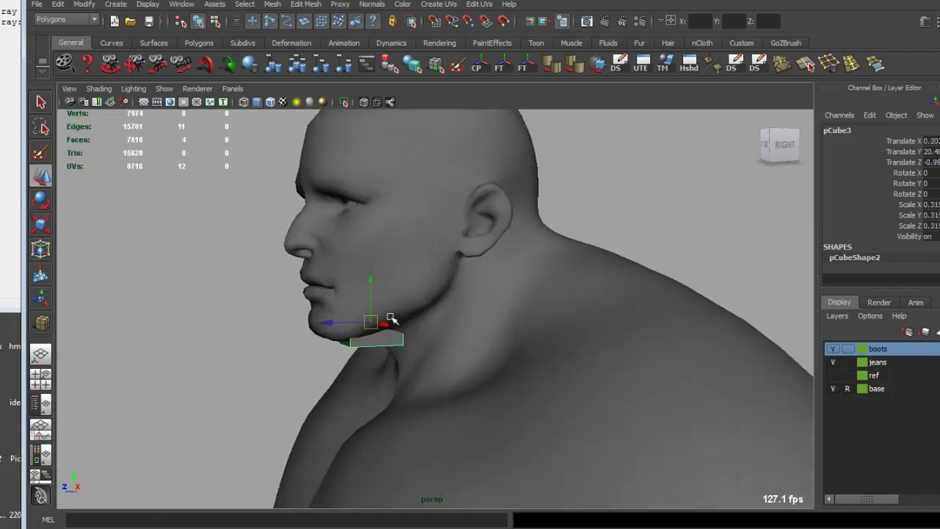
{"action": "mouse_move", "coordinate": [413, 397]}
{"action": "left_mouse_down"}
{"action": "mouse_move", "coordinate": [338, 337]}
{"action": "mouse_move", "coordinate": [314, 342]}
{"action": "mouse_move", "coordinate": [326, 335]}
{"action": "mouse_move", "coordinate": [314, 304]}
{"action": "left_mouse_up"}
{"action": "key", "text": "r"}
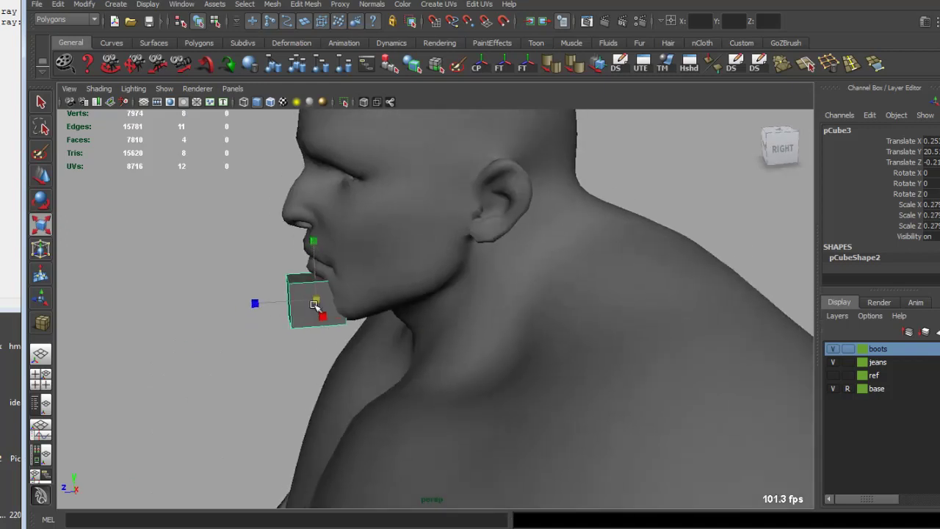
{"action": "right_click_drag", "start_coordinate": [284, 305], "coordinate": [346, 289], "text": "alt"}
{"action": "mouse_move", "coordinate": [346, 289]}
{"action": "left_mouse_down", "text": "alt"}
{"action": "mouse_move", "coordinate": [388, 210]}
{"action": "mouse_move", "coordinate": [508, 242]}
{"action": "left_mouse_up", "text": "alt"}
{"action": "right_click_drag", "start_coordinate": [507, 242], "coordinate": [453, 304], "text": "alt"}
{"action": "left_click_drag", "start_coordinate": [453, 304], "coordinate": [461, 272], "text": "alt"}
{"action": "left_click", "coordinate": [451, 275]}
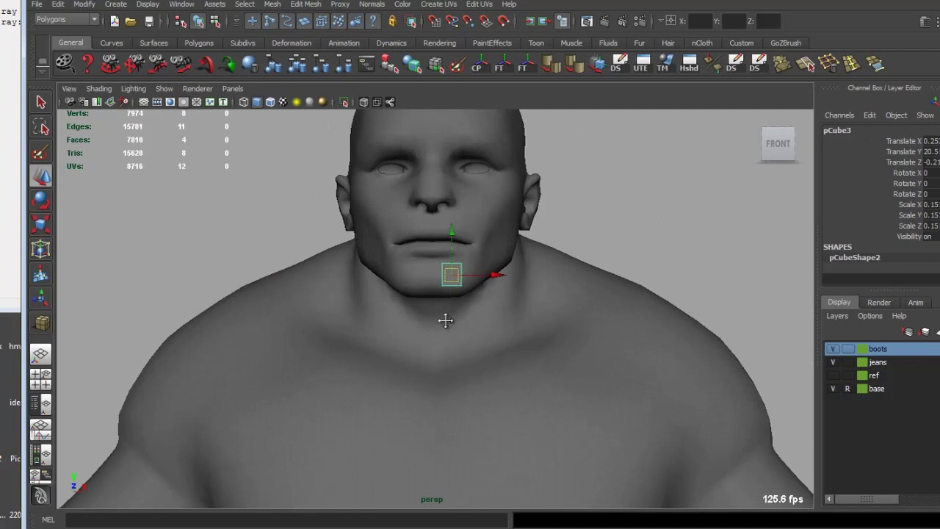
{"action": "mouse_move", "coordinate": [447, 320]}
{"action": "right_mouse_down", "text": "alt"}
{"action": "mouse_move", "coordinate": [440, 327]}
{"action": "mouse_move", "coordinate": [489, 297]}
{"action": "right_mouse_up", "text": "alt"}
{"action": "middle_click_drag", "start_coordinate": [489, 296], "coordinate": [494, 303], "text": "alt"}
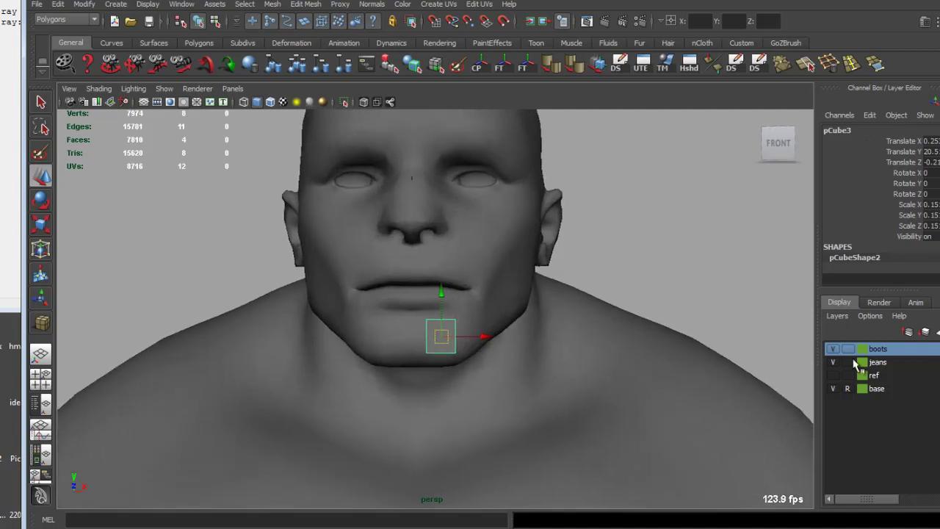
Set the boots layer to reference, then reselect the chin cube.
{"action": "left_click", "coordinate": [848, 348]}
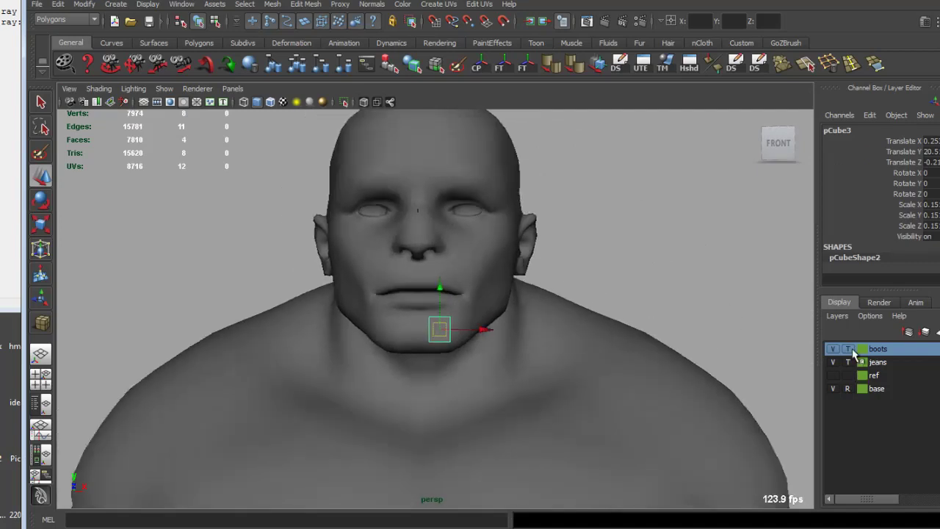
{"action": "middle_click_drag", "start_coordinate": [480, 315], "coordinate": [491, 358], "text": "alt"}
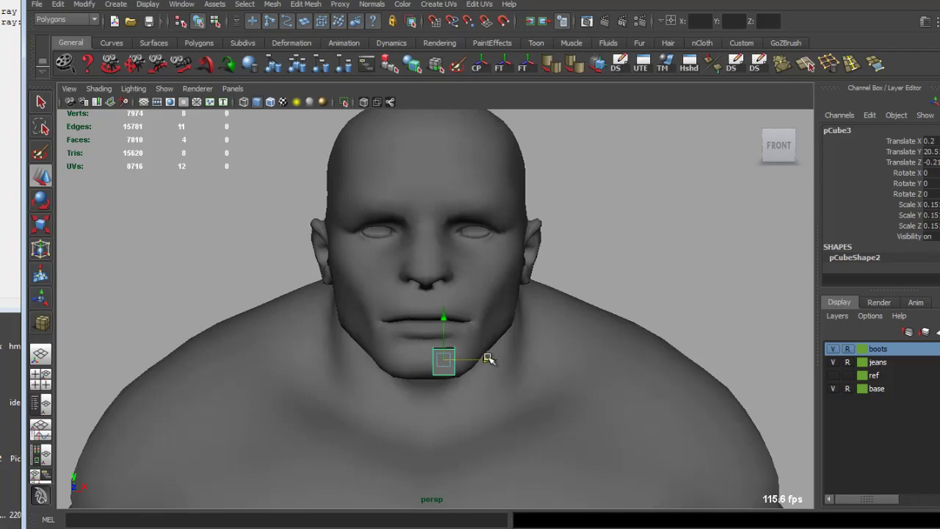
{"action": "key", "text": "a"}
{"action": "left_click", "coordinate": [492, 328]}
{"action": "left_click_drag", "start_coordinate": [465, 320], "coordinate": [440, 235], "text": "alt"}
{"action": "scroll", "coordinate": [440, 250], "scroll_direction": "up", "scroll_amount": 5}
{"action": "left_click", "coordinate": [412, 213]}
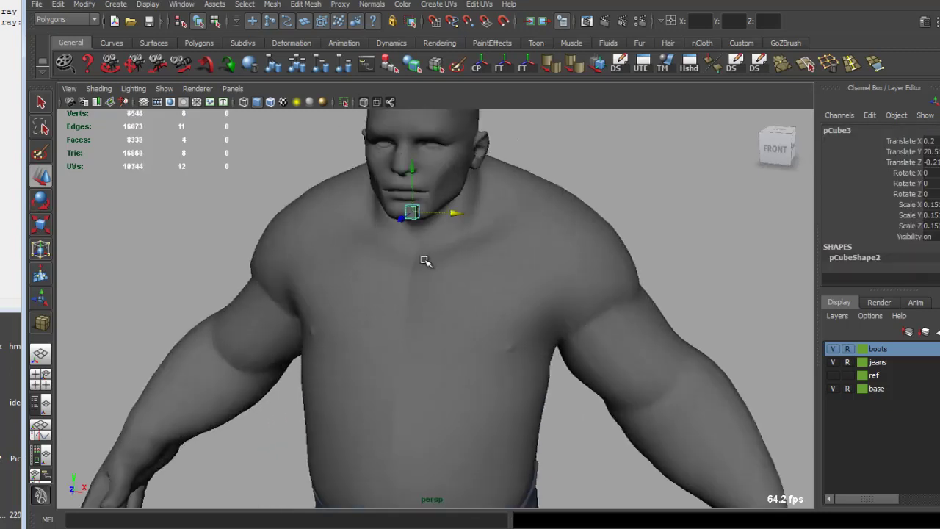
{"action": "key", "text": "space"}
{"action": "scroll", "coordinate": [329, 367], "scroll_direction": "up", "scroll_amount": 3}
Adjust the cube's vertices in front view to centre it below the lower lip.
{"action": "scroll", "coordinate": [290, 411], "scroll_direction": "up", "scroll_amount": 5}
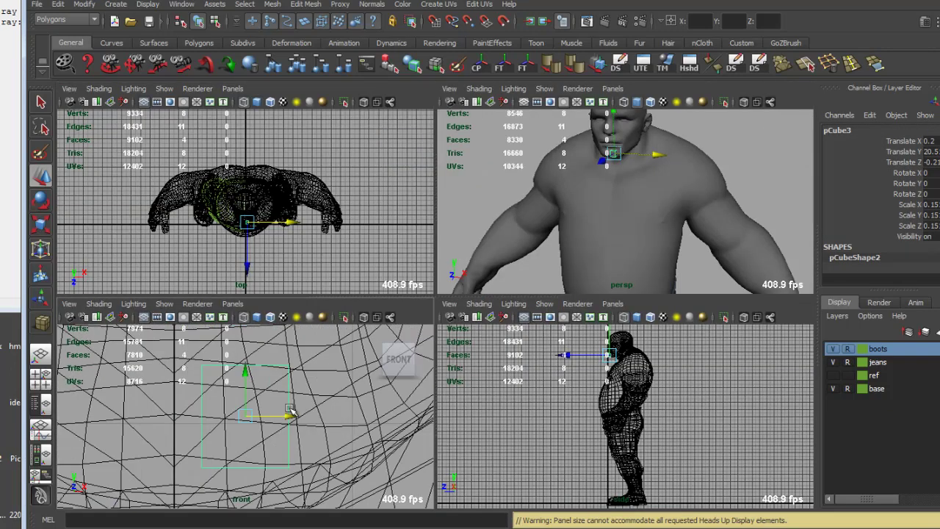
{"action": "key", "text": "space"}
{"action": "scroll", "coordinate": [441, 308], "scroll_direction": "up", "scroll_amount": 3}
{"action": "scroll", "coordinate": [443, 294], "scroll_direction": "up", "scroll_amount": 3}
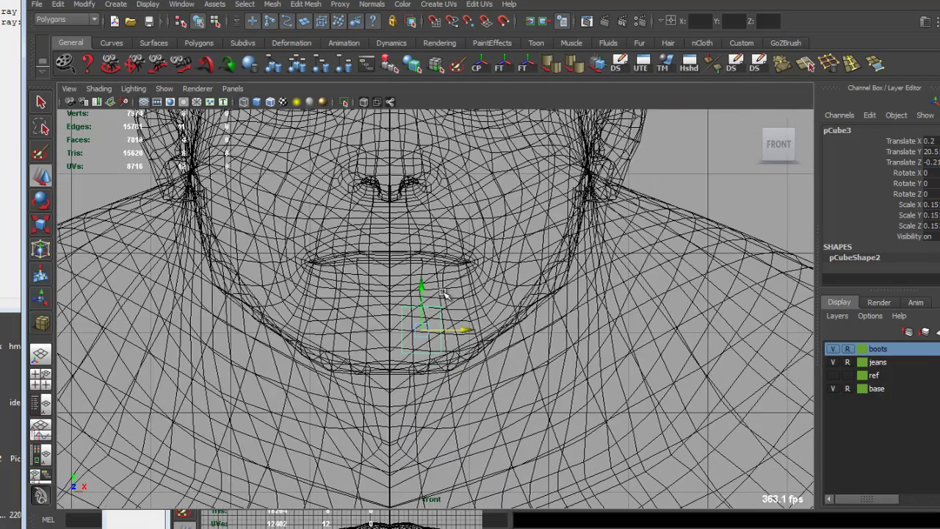
{"action": "scroll", "coordinate": [443, 293], "scroll_direction": "up", "scroll_amount": 3}
{"action": "right_click_drag", "start_coordinate": [413, 275], "coordinate": [357, 274]}
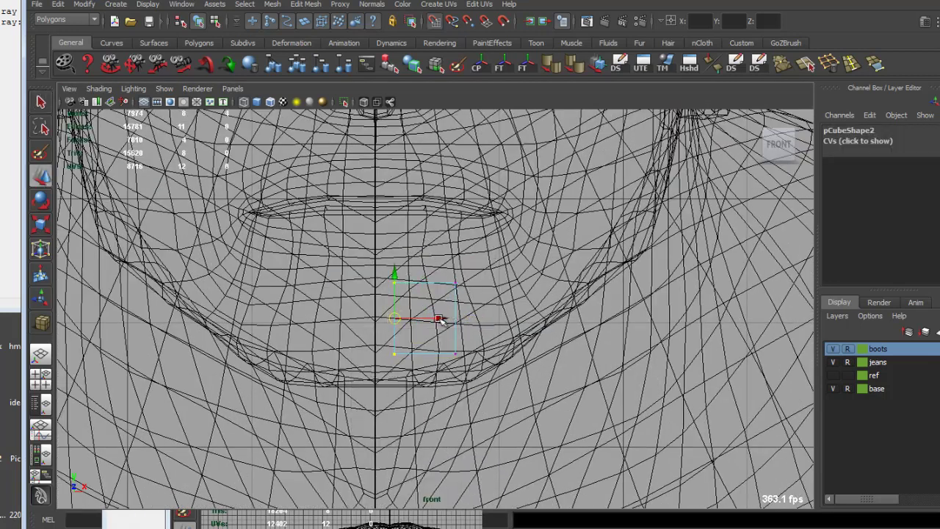
{"action": "scroll", "coordinate": [437, 316], "scroll_direction": "down", "scroll_amount": 3}
{"action": "scroll", "coordinate": [433, 323], "scroll_direction": "up", "scroll_amount": 3}
{"action": "key", "text": "5"}
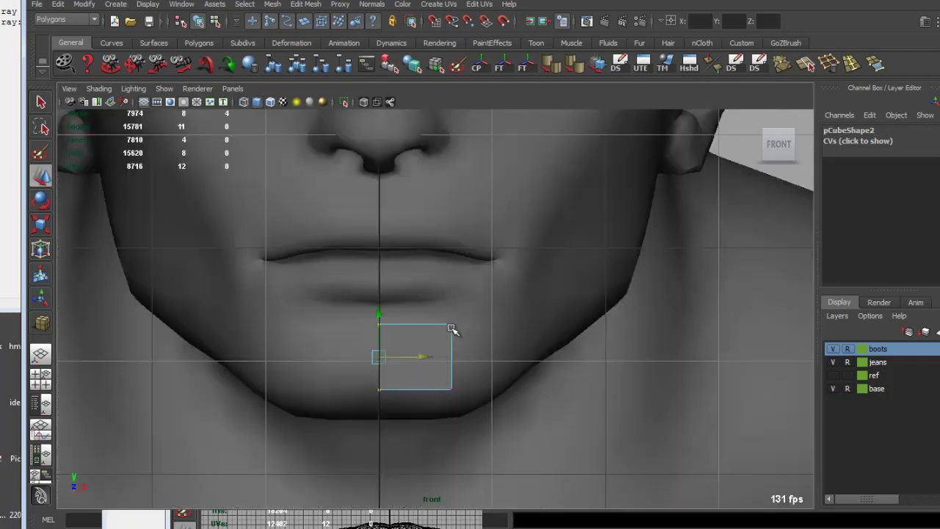
{"action": "key", "text": "F8"}
{"action": "middle_click_drag", "start_coordinate": [424, 337], "coordinate": [461, 321], "text": "alt"}
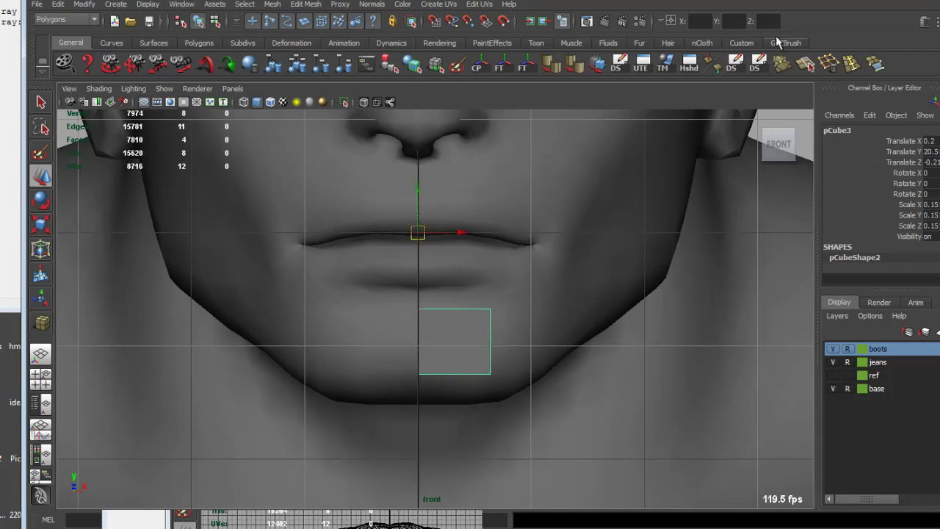
Return to the perspective view and select the cube's front face.
{"action": "key", "text": "space"}
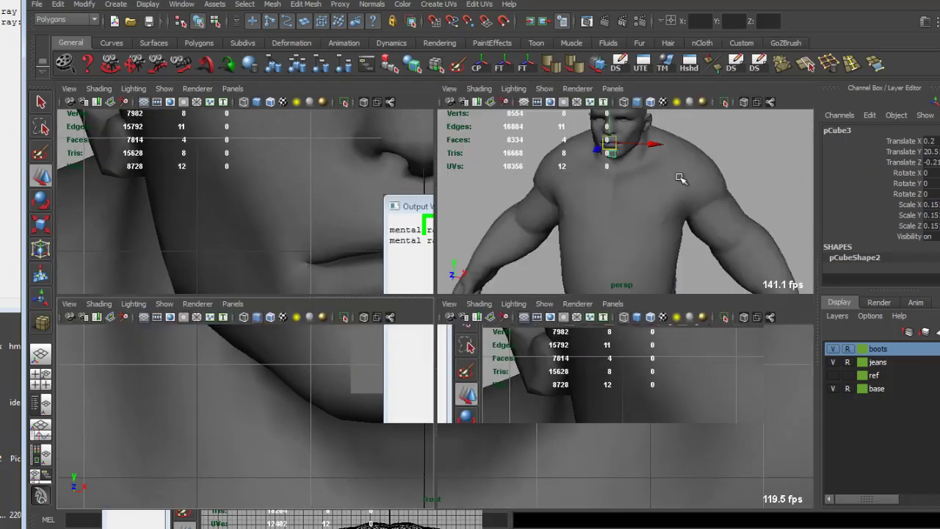
{"action": "key", "text": "space"}
{"action": "mouse_move", "coordinate": [399, 242]}
{"action": "left_mouse_down", "text": "alt"}
{"action": "mouse_move", "coordinate": [399, 264]}
{"action": "mouse_move", "coordinate": [398, 245]}
{"action": "mouse_move", "coordinate": [284, 266]}
{"action": "left_mouse_up", "text": "alt"}
{"action": "key", "text": "F11"}
{"action": "left_click", "coordinate": [284, 265]}
Delete one side face of the chin cube.
{"action": "key", "text": "f"}
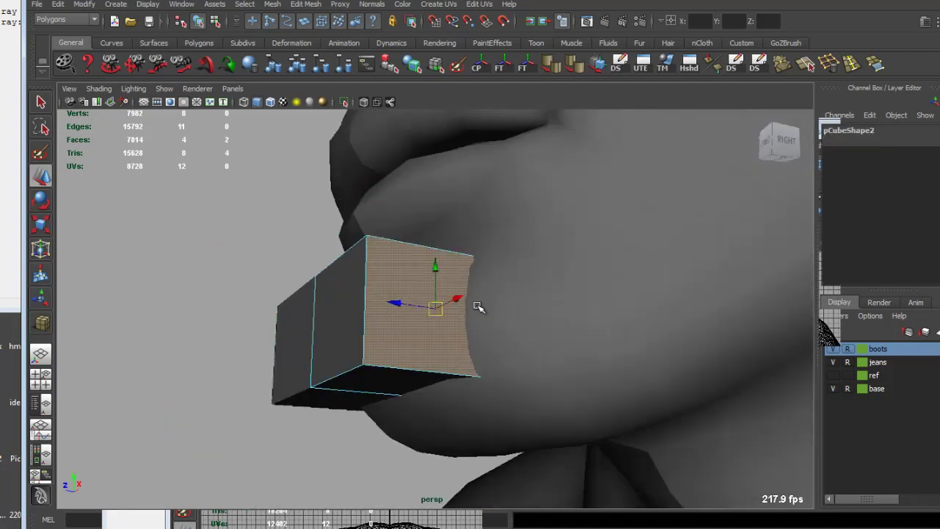
{"action": "mouse_move", "coordinate": [478, 310]}
{"action": "left_mouse_down", "text": "alt"}
{"action": "mouse_move", "coordinate": [448, 329]}
{"action": "mouse_move", "coordinate": [419, 293]}
{"action": "left_mouse_up", "text": "alt"}
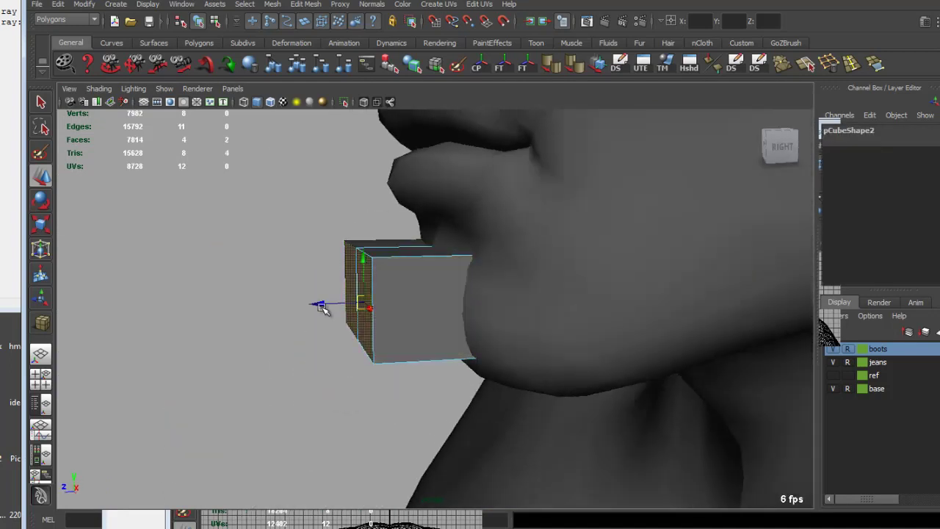
{"action": "left_click", "coordinate": [364, 303]}
{"action": "mouse_move", "coordinate": [364, 303]}
{"action": "left_mouse_down", "text": "alt"}
{"action": "mouse_move", "coordinate": [454, 384]}
{"action": "mouse_move", "coordinate": [478, 323]}
{"action": "mouse_move", "coordinate": [450, 261]}
{"action": "left_mouse_up", "text": "alt"}
{"action": "key", "text": "4"}
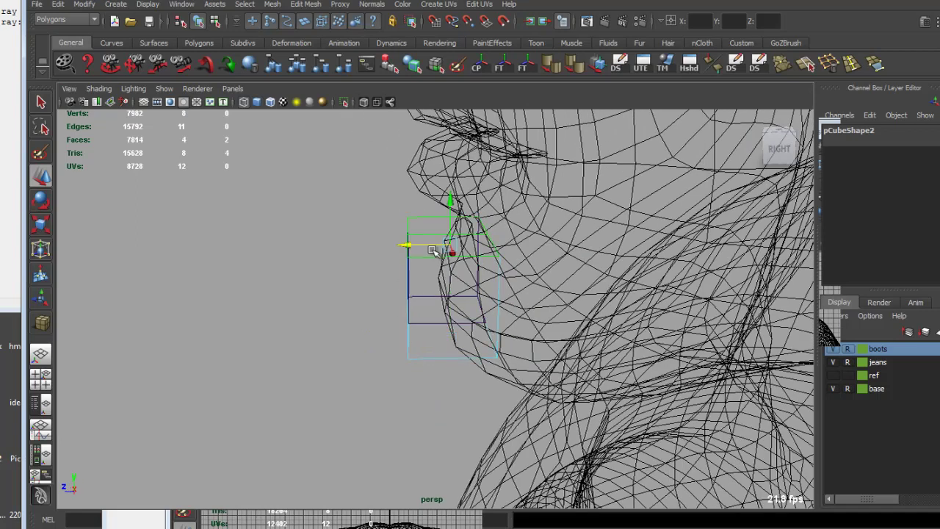
{"action": "key", "text": "Delete"}
{"action": "key", "text": "5"}
Extrude the cube's lower face downward and select the new lower part.
{"action": "mouse_move", "coordinate": [441, 323]}
{"action": "left_mouse_down", "text": "alt"}
{"action": "mouse_move", "coordinate": [440, 298]}
{"action": "mouse_move", "coordinate": [430, 373]}
{"action": "mouse_move", "coordinate": [440, 310]}
{"action": "mouse_move", "coordinate": [400, 309]}
{"action": "left_mouse_up", "text": "alt"}
{"action": "left_click", "coordinate": [431, 373]}
{"action": "right_click_drag", "start_coordinate": [400, 308], "coordinate": [399, 334], "text": "shift"}
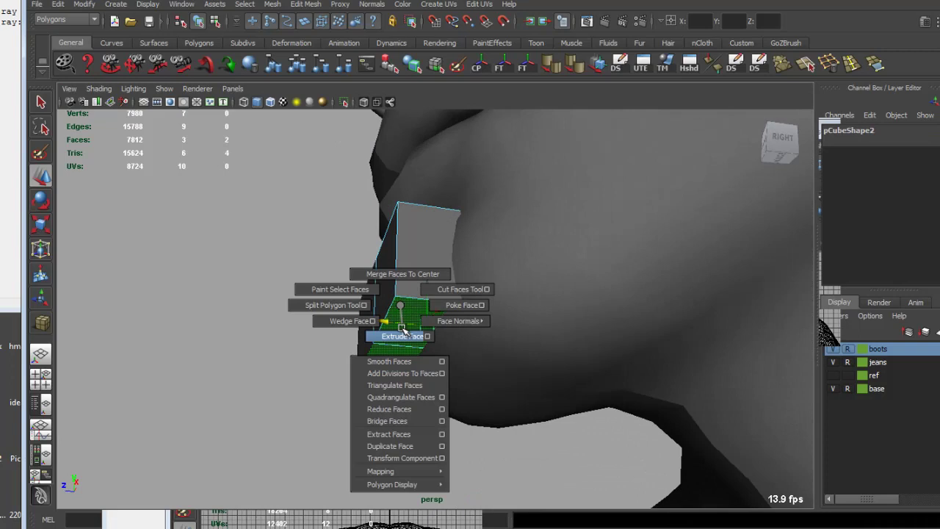
{"action": "mouse_move", "coordinate": [399, 334]}
{"action": "left_mouse_down", "text": "alt"}
{"action": "mouse_move", "coordinate": [439, 312]}
{"action": "mouse_move", "coordinate": [430, 363]}
{"action": "mouse_move", "coordinate": [464, 361]}
{"action": "left_mouse_up", "text": "alt"}
{"action": "right_click_drag", "start_coordinate": [464, 360], "coordinate": [489, 320]}
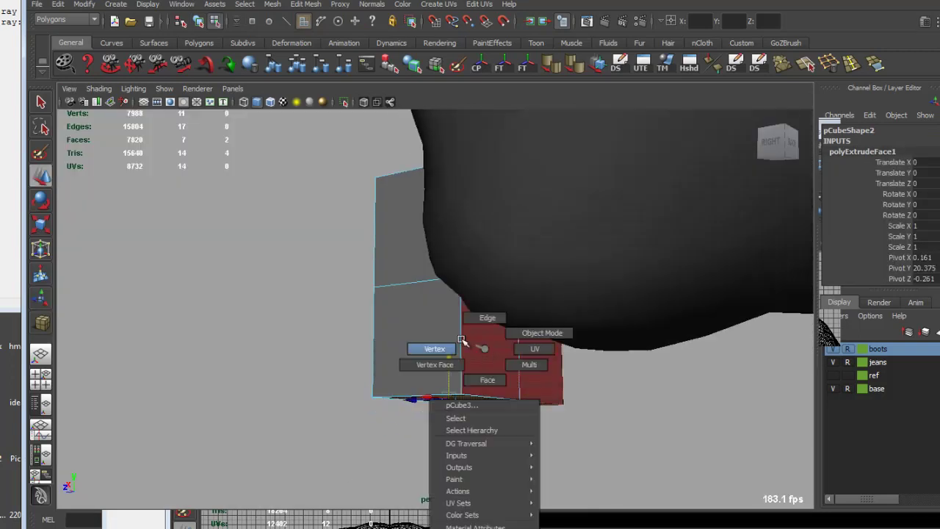
{"action": "mouse_move", "coordinate": [489, 320]}
{"action": "left_mouse_down", "text": "alt"}
{"action": "mouse_move", "coordinate": [530, 380]}
{"action": "mouse_move", "coordinate": [487, 433]}
{"action": "mouse_move", "coordinate": [534, 331]}
{"action": "mouse_move", "coordinate": [401, 383]}
{"action": "left_mouse_up", "text": "alt"}
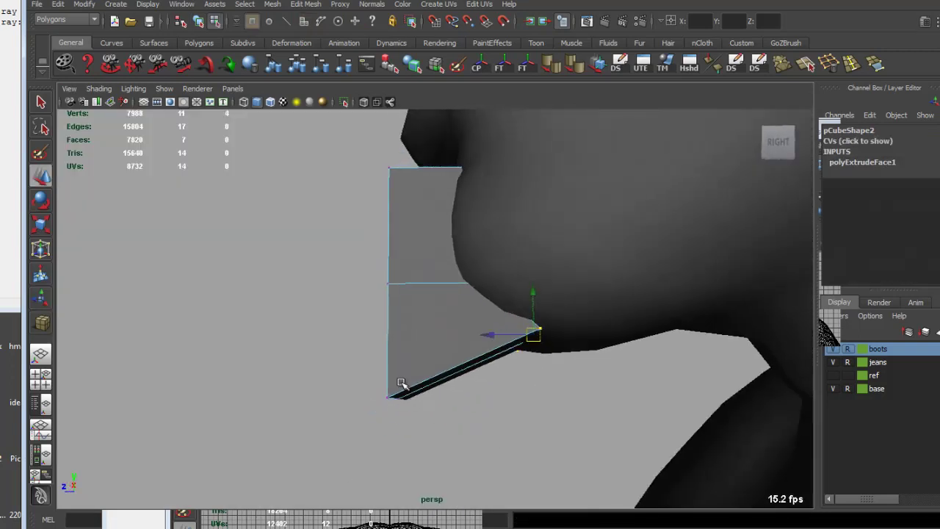
Rotate the extruded lower part to angle down along the jaw.
{"action": "mouse_move", "coordinate": [534, 336]}
{"action": "left_mouse_down", "text": "alt"}
{"action": "mouse_move", "coordinate": [571, 328]}
{"action": "mouse_move", "coordinate": [489, 311]}
{"action": "mouse_move", "coordinate": [483, 237]}
{"action": "left_mouse_up", "text": "alt"}
{"action": "left_click_drag", "start_coordinate": [536, 413], "coordinate": [482, 310], "text": "alt"}
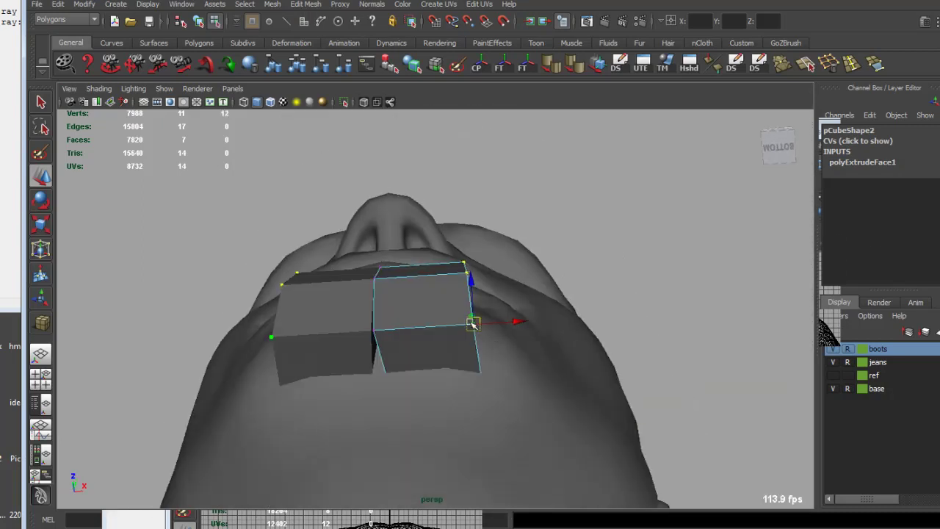
{"action": "key", "text": "e"}
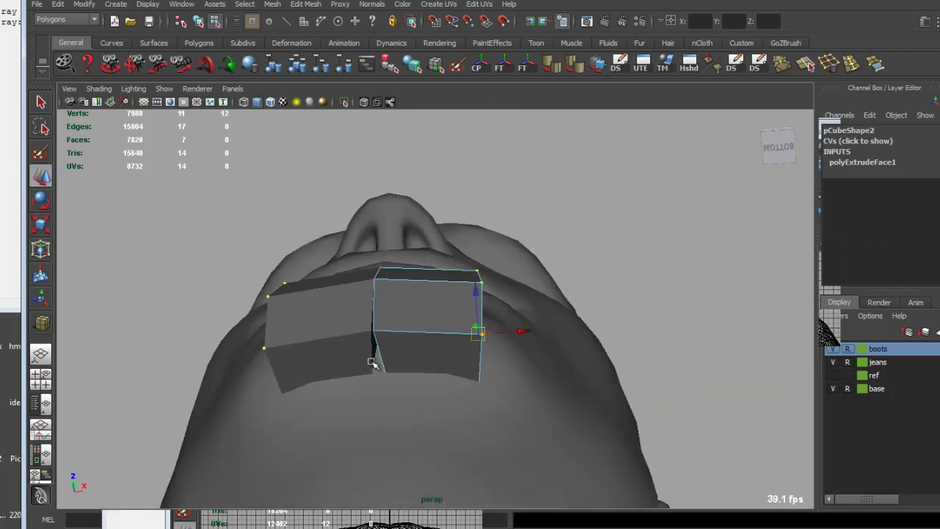
{"action": "mouse_move", "coordinate": [381, 379]}
{"action": "left_mouse_down", "text": "alt"}
{"action": "mouse_move", "coordinate": [430, 382]}
{"action": "mouse_move", "coordinate": [416, 384]}
{"action": "mouse_move", "coordinate": [382, 240]}
{"action": "mouse_move", "coordinate": [433, 245]}
{"action": "mouse_move", "coordinate": [445, 279]}
{"action": "mouse_move", "coordinate": [486, 300]}
{"action": "mouse_move", "coordinate": [528, 204]}
{"action": "mouse_move", "coordinate": [450, 240]}
{"action": "left_mouse_up", "text": "alt"}
Delete the two block faces touching the skin.
{"action": "key", "text": "4"}
{"action": "mouse_move", "coordinate": [503, 293]}
{"action": "left_mouse_down", "text": "alt"}
{"action": "mouse_move", "coordinate": [529, 294]}
{"action": "mouse_move", "coordinate": [494, 328]}
{"action": "left_mouse_up", "text": "alt"}
{"action": "right_click_drag", "start_coordinate": [501, 323], "coordinate": [503, 348]}
{"action": "mouse_move", "coordinate": [503, 348]}
{"action": "left_mouse_down", "text": "alt"}
{"action": "mouse_move", "coordinate": [465, 384]}
{"action": "mouse_move", "coordinate": [514, 357]}
{"action": "mouse_move", "coordinate": [504, 364]}
{"action": "left_mouse_up", "text": "alt"}
{"action": "key", "text": "Delete"}
{"action": "key", "text": "Delete"}
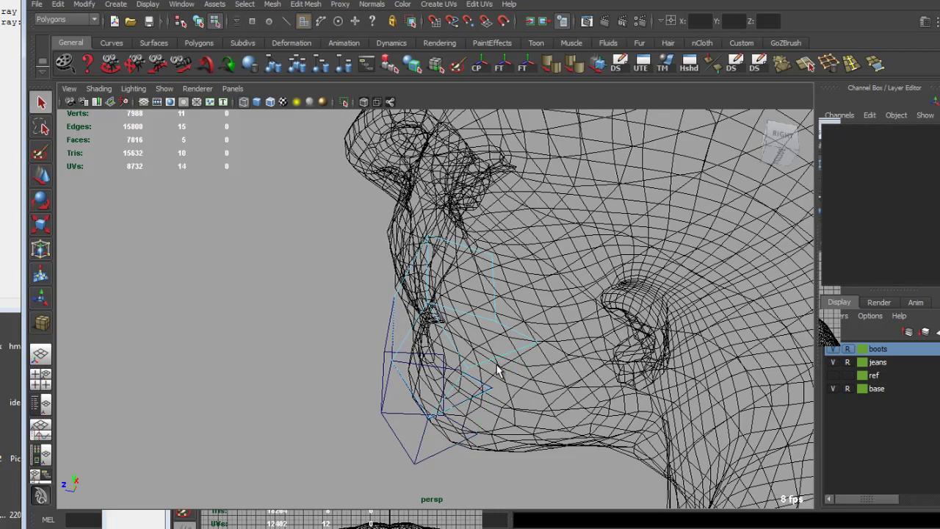
Adjust a block vertex, then extrude the block's side face along the jaw, undoing the first pull.
{"action": "key", "text": "5"}
{"action": "right_click_drag", "start_coordinate": [478, 294], "coordinate": [478, 263]}
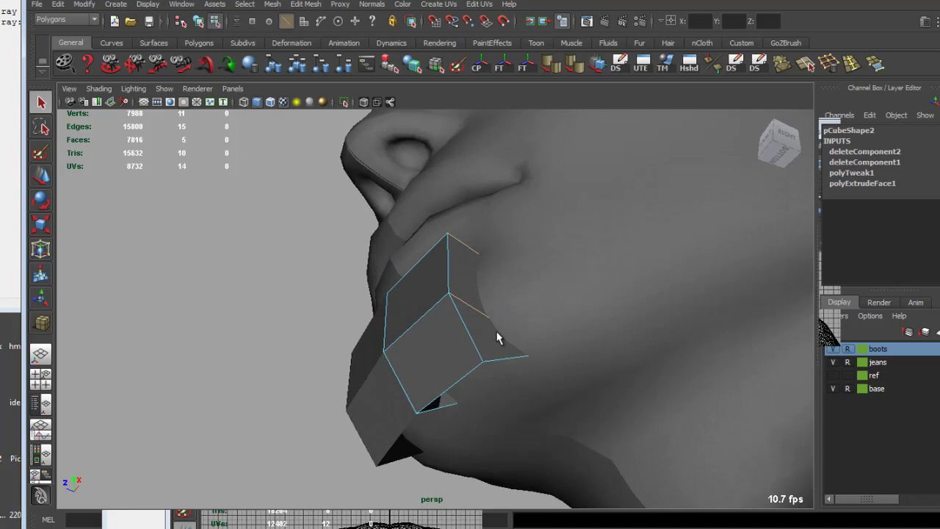
{"action": "right_click_drag", "start_coordinate": [484, 314], "coordinate": [433, 310]}
{"action": "mouse_move", "coordinate": [524, 307]}
{"action": "left_mouse_down"}
{"action": "mouse_move", "coordinate": [549, 384]}
{"action": "mouse_move", "coordinate": [525, 305]}
{"action": "mouse_move", "coordinate": [524, 323]}
{"action": "mouse_move", "coordinate": [506, 316]}
{"action": "left_mouse_up"}
{"action": "key", "text": "w"}
{"action": "mouse_move", "coordinate": [560, 343]}
{"action": "left_mouse_down", "text": "alt"}
{"action": "mouse_move", "coordinate": [505, 373]}
{"action": "mouse_move", "coordinate": [473, 305]}
{"action": "mouse_move", "coordinate": [470, 365]}
{"action": "mouse_move", "coordinate": [505, 347]}
{"action": "mouse_move", "coordinate": [478, 329]}
{"action": "mouse_move", "coordinate": [485, 345]}
{"action": "mouse_move", "coordinate": [521, 345]}
{"action": "mouse_move", "coordinate": [587, 325]}
{"action": "mouse_move", "coordinate": [521, 346]}
{"action": "left_mouse_up", "text": "alt"}
{"action": "left_click", "coordinate": [477, 306]}
{"action": "key", "text": "ctrl+e"}
{"action": "key", "text": "ctrl+e"}
{"action": "left_click", "coordinate": [521, 344]}
{"action": "key", "text": "ctrl+z"}
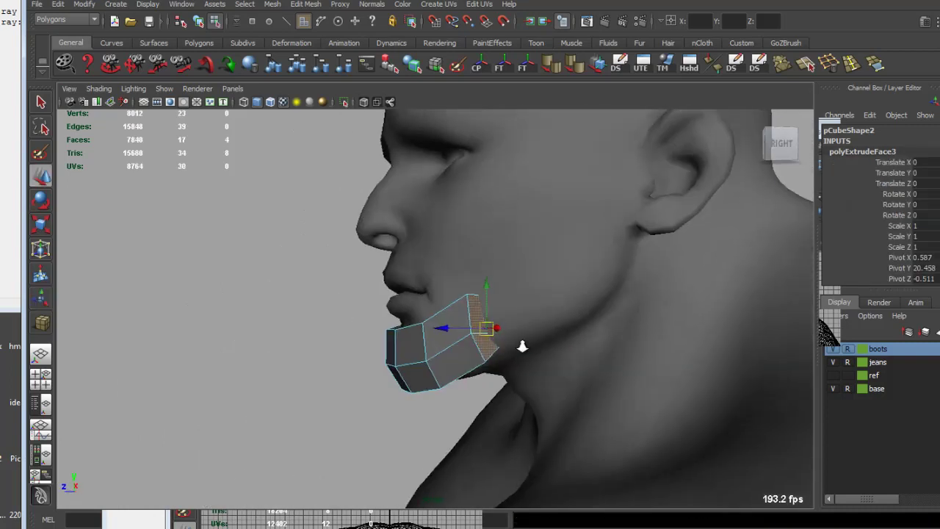
Extrude the end face twice more to lengthen the strip along the jaw.
{"action": "key", "text": "e"}
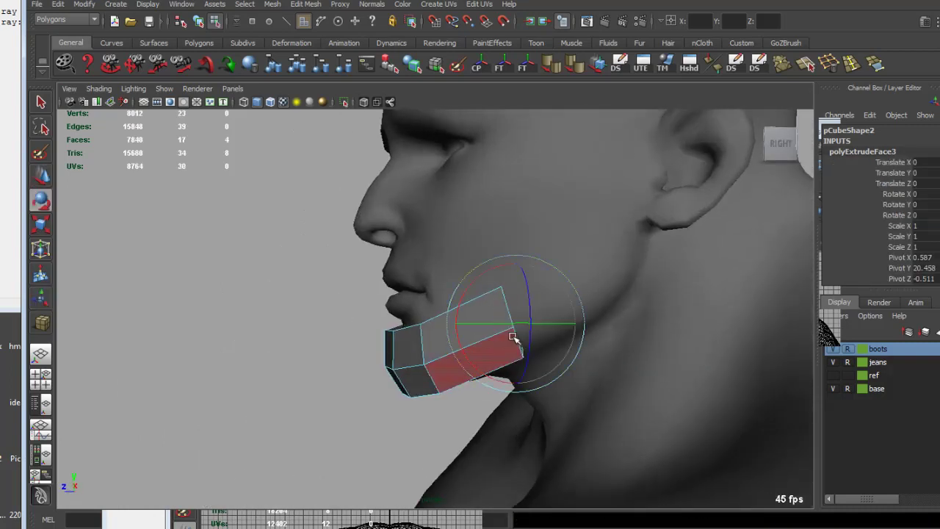
{"action": "key", "text": "ctrl+e"}
{"action": "mouse_move", "coordinate": [516, 331]}
{"action": "left_mouse_down"}
{"action": "mouse_move", "coordinate": [583, 298]}
{"action": "mouse_move", "coordinate": [596, 274]}
{"action": "mouse_move", "coordinate": [610, 279]}
{"action": "mouse_move", "coordinate": [560, 294]}
{"action": "mouse_move", "coordinate": [596, 292]}
{"action": "mouse_move", "coordinate": [613, 325]}
{"action": "mouse_move", "coordinate": [562, 312]}
{"action": "mouse_move", "coordinate": [533, 291]}
{"action": "mouse_move", "coordinate": [562, 379]}
{"action": "mouse_move", "coordinate": [549, 294]}
{"action": "mouse_move", "coordinate": [594, 280]}
{"action": "left_mouse_up"}
{"action": "key", "text": "ctrl+e"}
{"action": "key", "text": "e"}
{"action": "key", "text": "w"}
{"action": "key", "text": "q"}
Reshape the beard strip by moving its vertices in vertex mode.
{"action": "left_click", "coordinate": [532, 291]}
{"action": "key", "text": "F9"}
{"action": "key", "text": "w"}
{"action": "mouse_move", "coordinate": [606, 248]}
{"action": "left_mouse_down"}
{"action": "mouse_move", "coordinate": [671, 273]}
{"action": "mouse_move", "coordinate": [667, 235]}
{"action": "mouse_move", "coordinate": [452, 320]}
{"action": "left_mouse_up"}
{"action": "key", "text": "w"}
{"action": "key", "text": "F8"}
Extrude the jaw end face and pull the new section up toward the ear.
{"action": "mouse_move", "coordinate": [543, 274]}
{"action": "left_mouse_down", "text": "alt"}
{"action": "mouse_move", "coordinate": [619, 272]}
{"action": "mouse_move", "coordinate": [562, 293]}
{"action": "left_mouse_up", "text": "alt"}
{"action": "key", "text": "F11"}
{"action": "left_click", "coordinate": [556, 298]}
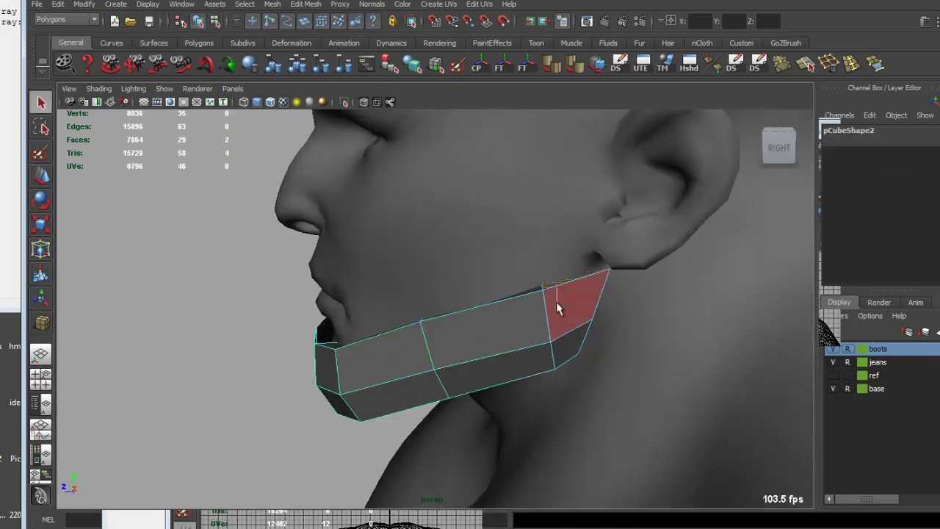
{"action": "key", "text": "ctrl+e"}
{"action": "left_click_drag", "start_coordinate": [578, 228], "coordinate": [578, 165]}
{"action": "key", "text": "q"}
{"action": "scroll", "coordinate": [566, 263], "scroll_direction": "down", "scroll_amount": 2}
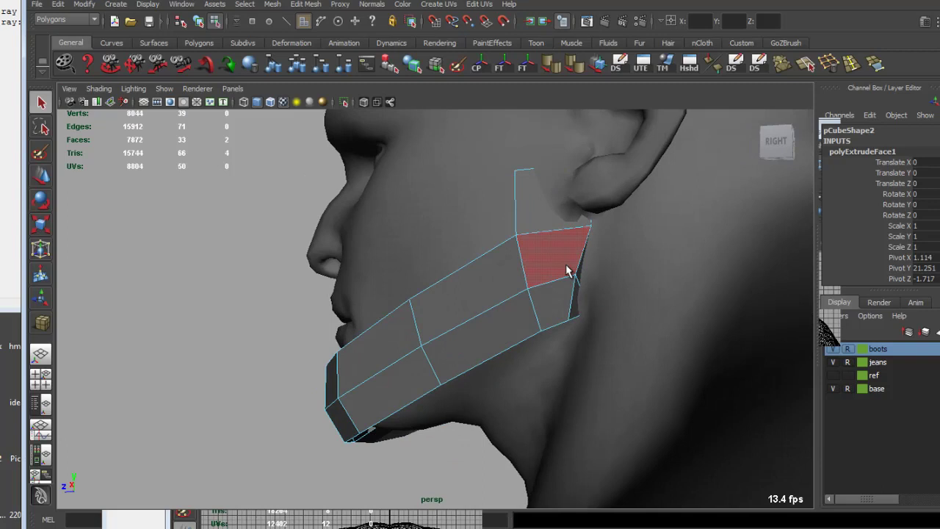
{"action": "key", "text": "F8"}
Shift the new section's vertices toward the face and rotate them to follow the jaw.
{"action": "mouse_move", "coordinate": [545, 195]}
{"action": "left_mouse_down", "text": "alt"}
{"action": "mouse_move", "coordinate": [529, 340]}
{"action": "mouse_move", "coordinate": [463, 240]}
{"action": "left_mouse_up", "text": "alt"}
{"action": "key", "text": "F9"}
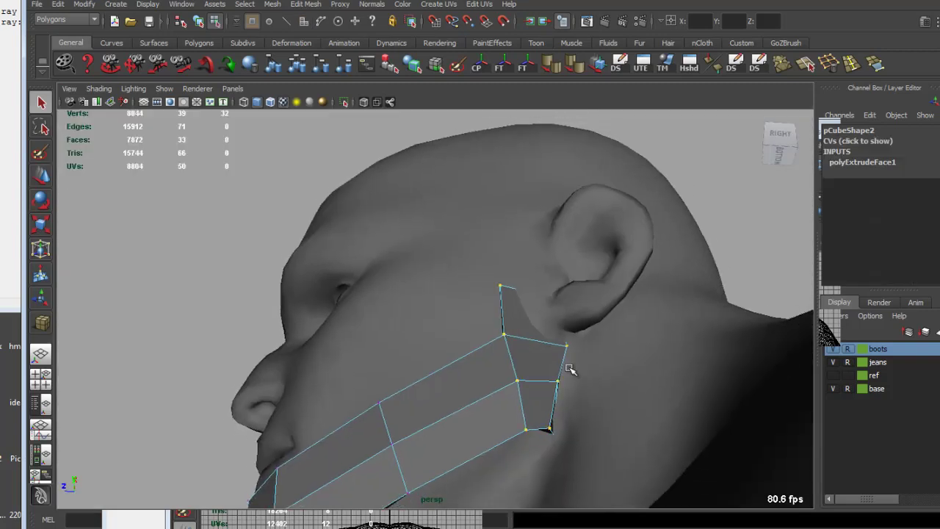
{"action": "left_click_drag", "start_coordinate": [499, 367], "coordinate": [478, 360]}
{"action": "key", "text": "e"}
{"action": "mouse_move", "coordinate": [503, 329]}
{"action": "left_mouse_down"}
{"action": "mouse_move", "coordinate": [489, 330]}
{"action": "mouse_move", "coordinate": [524, 325]}
{"action": "mouse_move", "coordinate": [477, 367]}
{"action": "mouse_move", "coordinate": [521, 318]}
{"action": "mouse_move", "coordinate": [619, 326]}
{"action": "mouse_move", "coordinate": [460, 248]}
{"action": "mouse_move", "coordinate": [497, 296]}
{"action": "left_mouse_up"}
{"action": "key", "text": "w"}
Rotate and scale the jaw-section vertices to narrow it and fit the jawline.
{"action": "mouse_move", "coordinate": [541, 470]}
{"action": "left_mouse_down", "text": "shift"}
{"action": "mouse_move", "coordinate": [482, 364]}
{"action": "mouse_move", "coordinate": [474, 367]}
{"action": "mouse_move", "coordinate": [485, 358]}
{"action": "mouse_move", "coordinate": [481, 374]}
{"action": "mouse_move", "coordinate": [504, 379]}
{"action": "mouse_move", "coordinate": [489, 384]}
{"action": "left_mouse_up", "text": "shift"}
{"action": "key", "text": "e"}
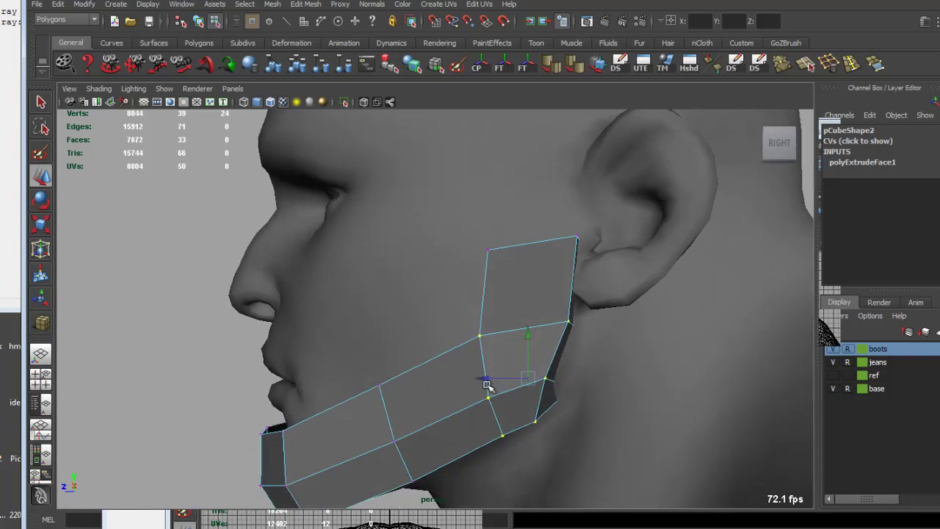
{"action": "left_click_drag", "start_coordinate": [552, 327], "coordinate": [512, 321]}
{"action": "key", "text": "r"}
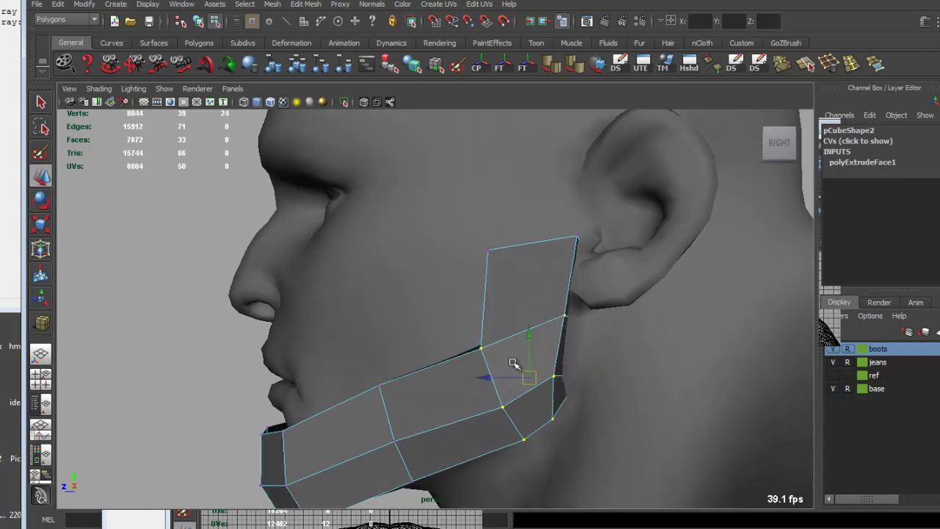
{"action": "mouse_move", "coordinate": [516, 373]}
{"action": "left_mouse_down"}
{"action": "mouse_move", "coordinate": [505, 378]}
{"action": "mouse_move", "coordinate": [532, 365]}
{"action": "left_mouse_up"}
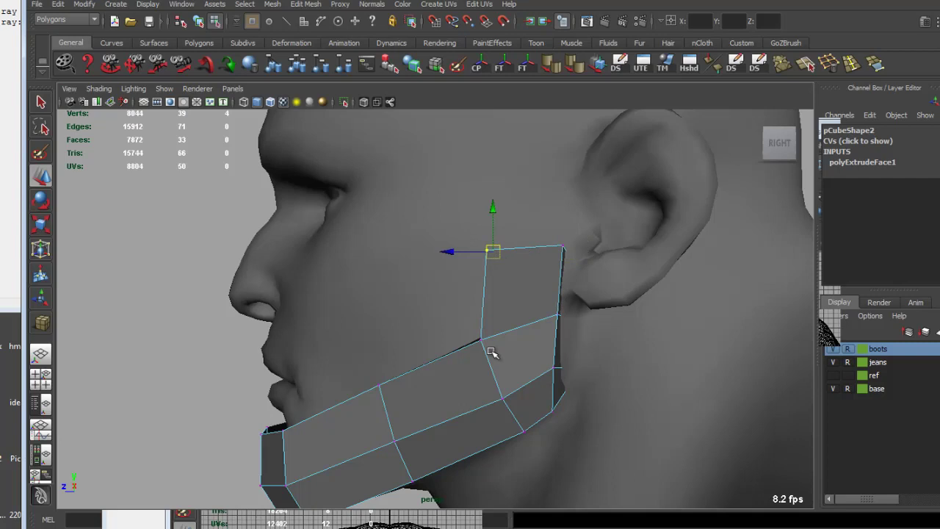
{"action": "left_click_drag", "start_coordinate": [541, 403], "coordinate": [552, 389]}
Select the strip's two top vertices, checking the face from wider angles.
{"action": "right_click_drag", "start_coordinate": [552, 388], "coordinate": [408, 331], "text": "alt"}
{"action": "mouse_move", "coordinate": [409, 331]}
{"action": "left_mouse_down", "text": "alt"}
{"action": "mouse_move", "coordinate": [489, 361]}
{"action": "mouse_move", "coordinate": [449, 360]}
{"action": "left_mouse_up", "text": "alt"}
{"action": "scroll", "coordinate": [563, 353], "scroll_direction": "up", "scroll_amount": 5}
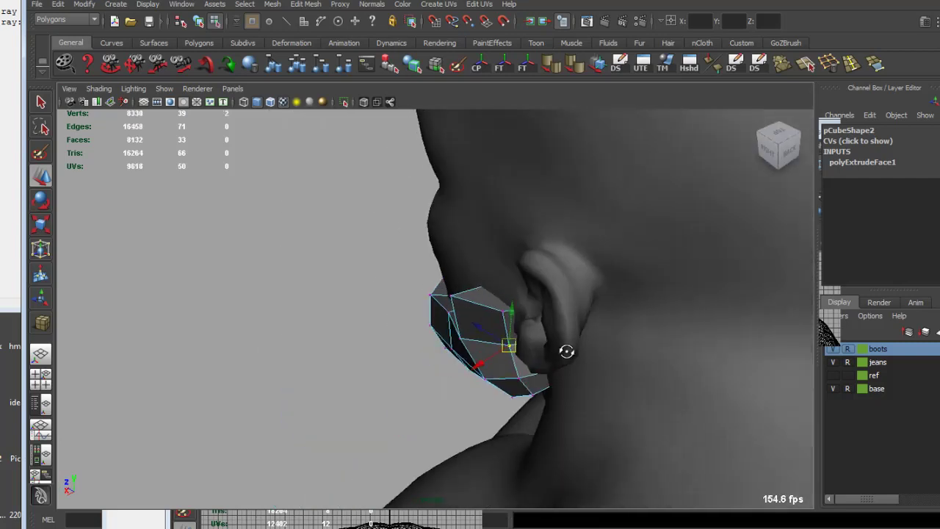
{"action": "left_click", "coordinate": [509, 357]}
{"action": "scroll", "coordinate": [550, 351], "scroll_direction": "down", "scroll_amount": 5}
{"action": "left_click_drag", "start_coordinate": [549, 353], "coordinate": [530, 318], "text": "alt"}
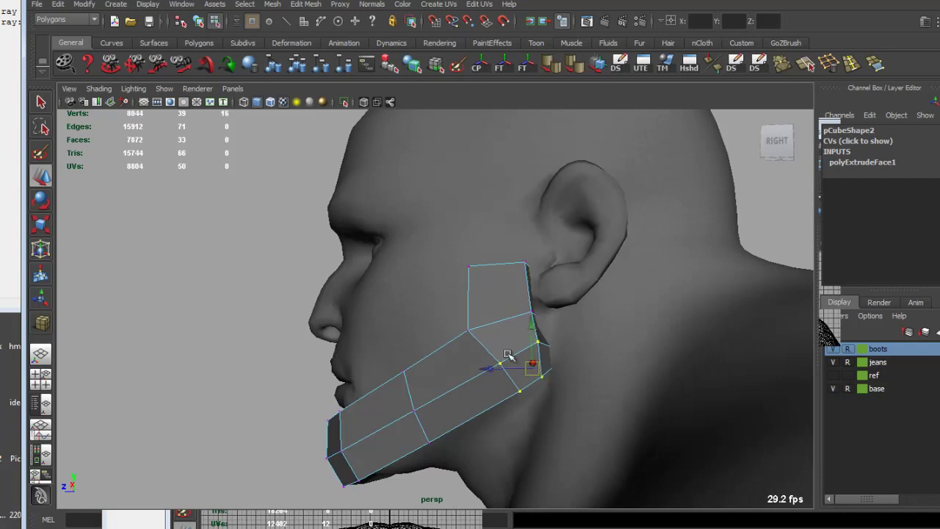
{"action": "mouse_move", "coordinate": [472, 348]}
{"action": "left_mouse_down", "text": "alt"}
{"action": "mouse_move", "coordinate": [465, 278]}
{"action": "mouse_move", "coordinate": [412, 354]}
{"action": "mouse_move", "coordinate": [422, 336]}
{"action": "mouse_move", "coordinate": [426, 376]}
{"action": "left_mouse_up", "text": "alt"}
Return the beard to object mode, deselect it and look over the full figure.
{"action": "key", "text": "F8"}
{"action": "key", "text": "F8"}
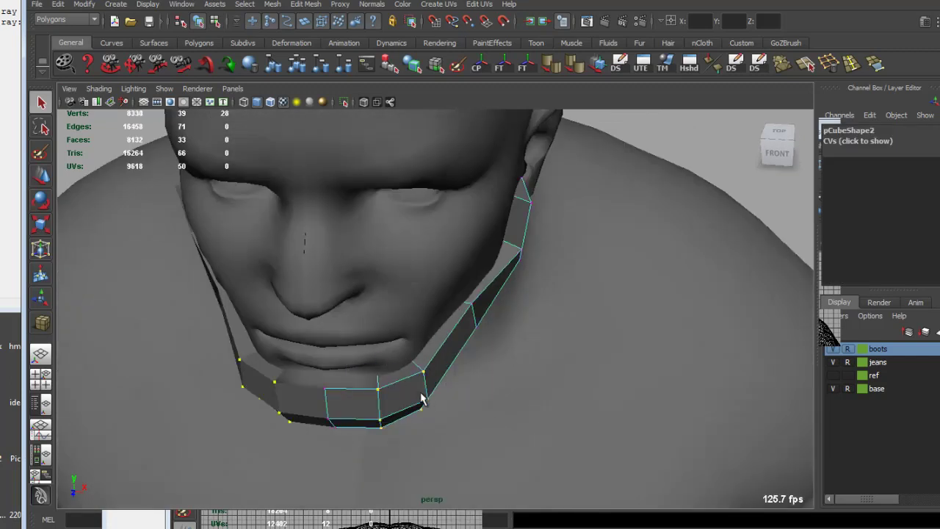
{"action": "mouse_move", "coordinate": [348, 325]}
{"action": "left_mouse_down", "text": "alt"}
{"action": "mouse_move", "coordinate": [409, 365]}
{"action": "mouse_move", "coordinate": [393, 319]}
{"action": "left_mouse_up", "text": "alt"}
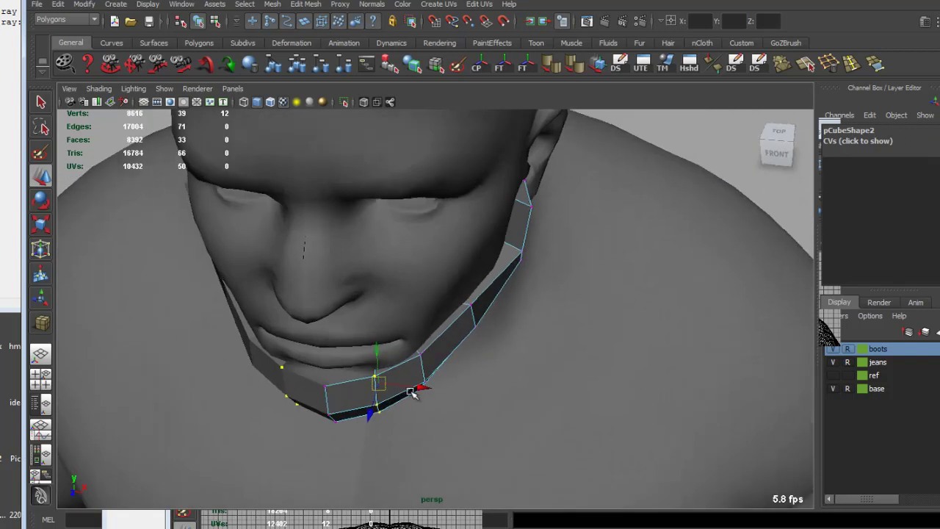
{"action": "mouse_move", "coordinate": [388, 416]}
{"action": "left_mouse_down", "text": "alt"}
{"action": "mouse_move", "coordinate": [375, 413]}
{"action": "mouse_move", "coordinate": [331, 311]}
{"action": "mouse_move", "coordinate": [392, 283]}
{"action": "left_mouse_up", "text": "alt"}
{"action": "key", "text": "q"}
{"action": "key", "text": "F8"}
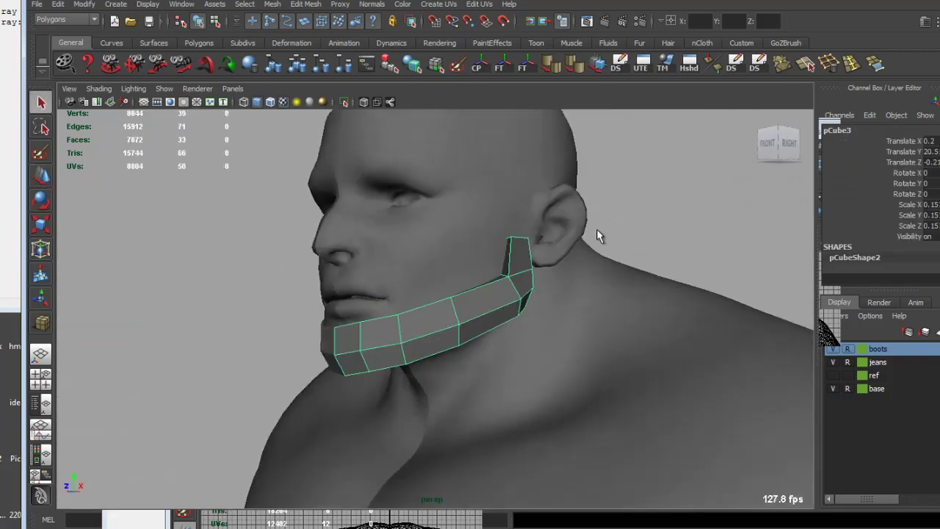
{"action": "left_click", "coordinate": [596, 235]}
{"action": "right_click_drag", "start_coordinate": [596, 235], "coordinate": [509, 272], "text": "alt"}
{"action": "left_click_drag", "start_coordinate": [509, 273], "coordinate": [483, 331], "text": "alt"}
{"action": "right_click_drag", "start_coordinate": [482, 331], "coordinate": [491, 269], "text": "alt"}
{"action": "mouse_move", "coordinate": [491, 269]}
{"action": "left_mouse_down", "text": "alt"}
{"action": "mouse_move", "coordinate": [541, 267]}
{"action": "mouse_move", "coordinate": [512, 306]}
{"action": "left_mouse_up", "text": "alt"}
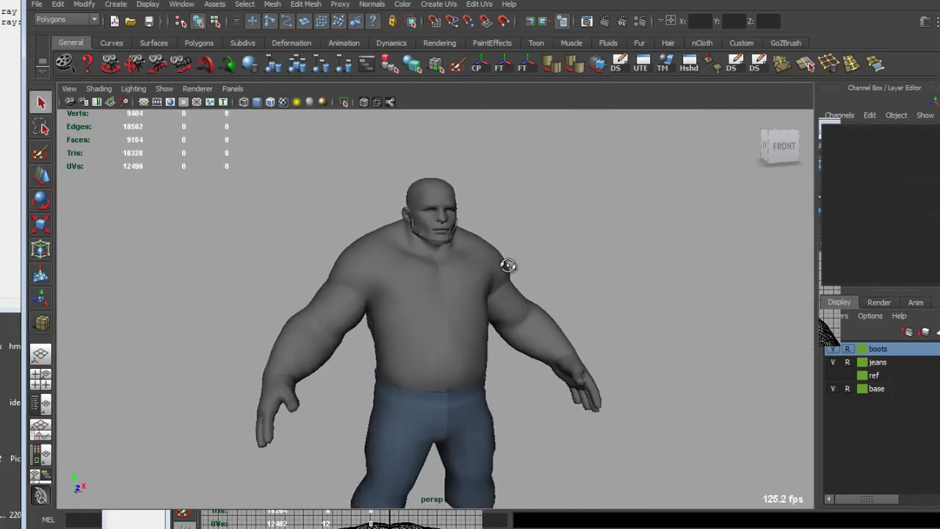
{"action": "right_click_drag", "start_coordinate": [512, 307], "coordinate": [422, 400], "text": "alt"}
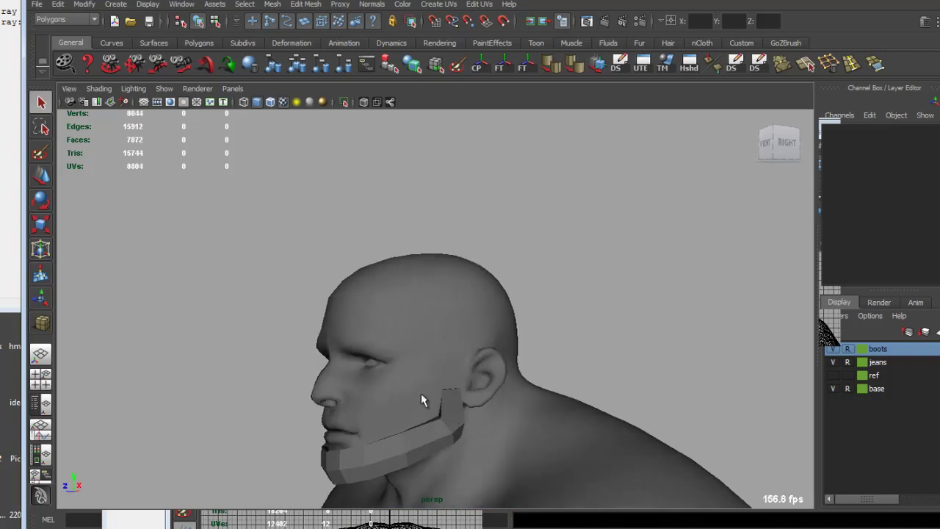
Select the strip's end vertex beside the ear with the Move tool ready to raise it.
{"action": "left_click", "coordinate": [453, 423]}
{"action": "mouse_move", "coordinate": [436, 399]}
{"action": "left_mouse_down", "text": "alt"}
{"action": "mouse_move", "coordinate": [516, 363]}
{"action": "mouse_move", "coordinate": [503, 335]}
{"action": "mouse_move", "coordinate": [511, 343]}
{"action": "left_mouse_up", "text": "alt"}
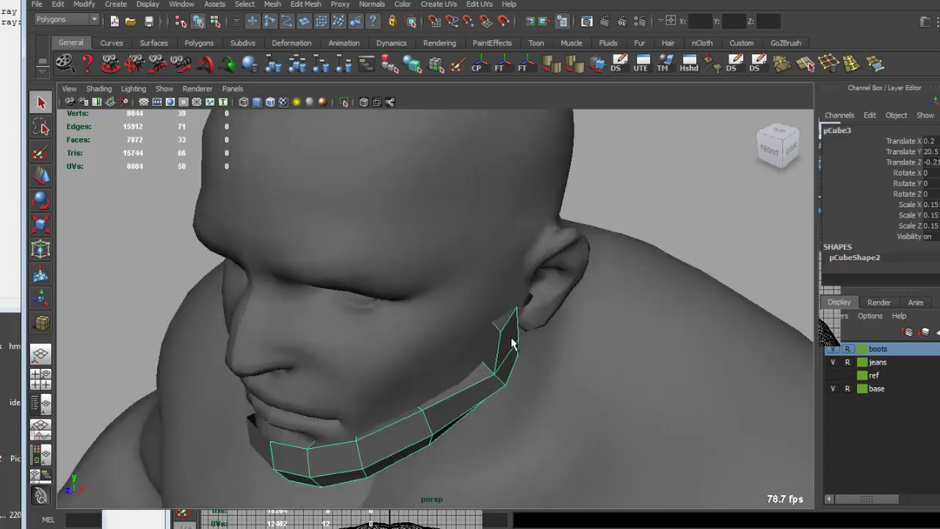
{"action": "right_click_drag", "start_coordinate": [512, 342], "coordinate": [507, 389]}
{"action": "mouse_move", "coordinate": [507, 389]}
{"action": "left_mouse_down", "text": "alt"}
{"action": "mouse_move", "coordinate": [490, 367]}
{"action": "mouse_move", "coordinate": [484, 314]}
{"action": "left_mouse_up", "text": "alt"}
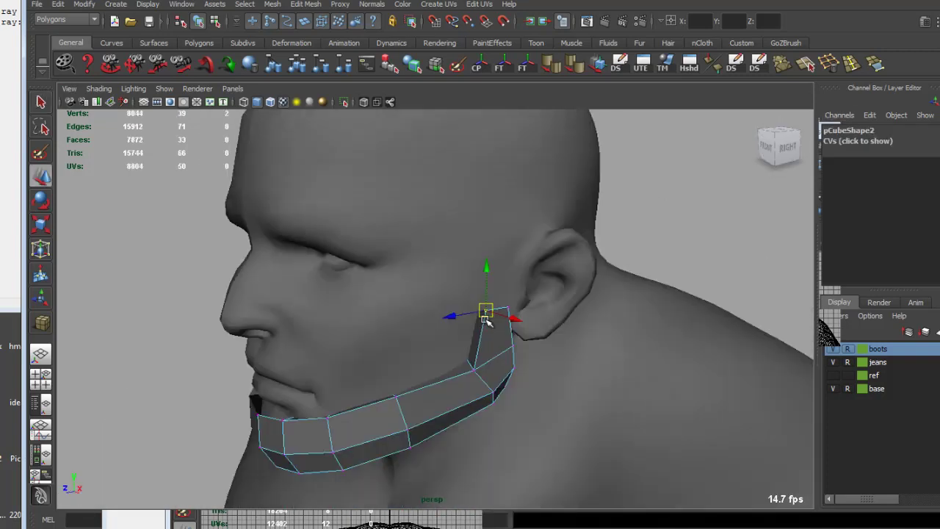
{"action": "right_click_drag", "start_coordinate": [507, 323], "coordinate": [516, 318]}
{"action": "left_click_drag", "start_coordinate": [516, 318], "coordinate": [516, 319], "text": "alt"}
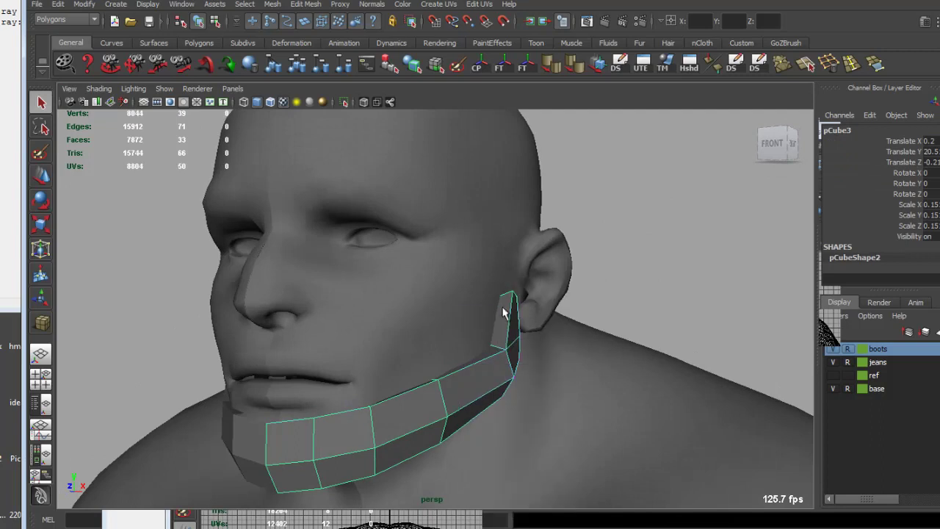
{"action": "right_click_drag", "start_coordinate": [516, 319], "coordinate": [512, 302]}
{"action": "left_click", "coordinate": [513, 296]}
{"action": "key", "text": "w"}
{"action": "mouse_move", "coordinate": [472, 373]}
{"action": "left_mouse_down", "text": "alt"}
{"action": "mouse_move", "coordinate": [445, 380]}
{"action": "mouse_move", "coordinate": [330, 285]}
{"action": "mouse_move", "coordinate": [367, 275]}
{"action": "mouse_move", "coordinate": [331, 256]}
{"action": "mouse_move", "coordinate": [238, 299]}
{"action": "mouse_move", "coordinate": [357, 352]}
{"action": "left_mouse_up", "text": "alt"}
Select the beard strip through the wireframe and isolate it in the view.
{"action": "key", "text": "4"}
{"action": "left_click", "coordinate": [435, 374]}
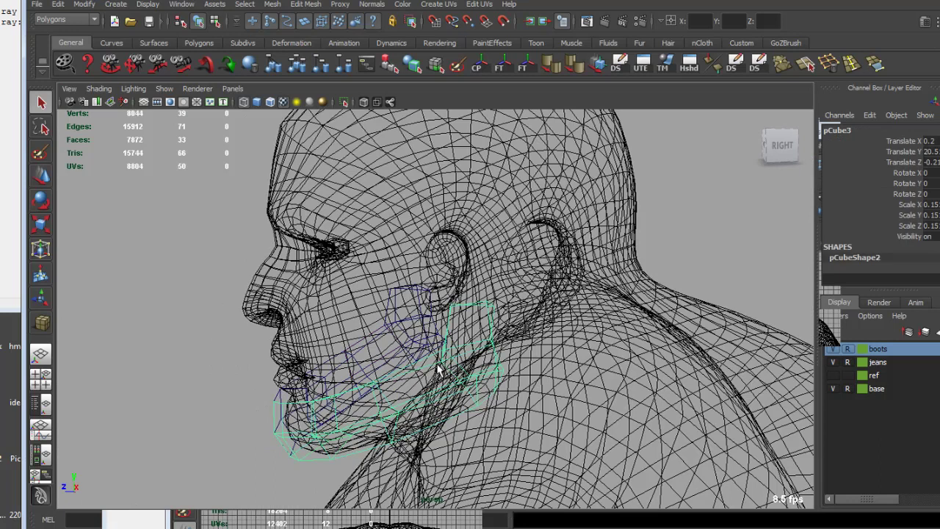
{"action": "key", "text": "5"}
{"action": "left_click", "coordinate": [343, 102]}
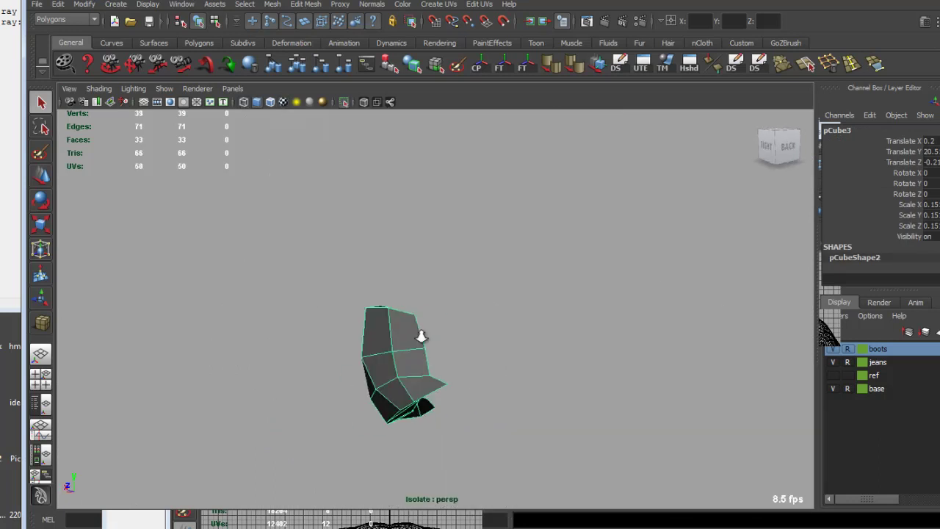
{"action": "left_click_drag", "start_coordinate": [420, 331], "coordinate": [432, 340], "text": "alt"}
Delete a run of unwanted faces along the strip plus the leftover end face.
{"action": "right_click_drag", "start_coordinate": [411, 348], "coordinate": [334, 381]}
{"action": "mouse_move", "coordinate": [334, 381]}
{"action": "left_mouse_down"}
{"action": "mouse_move", "coordinate": [367, 384]}
{"action": "mouse_move", "coordinate": [464, 345]}
{"action": "left_mouse_up"}
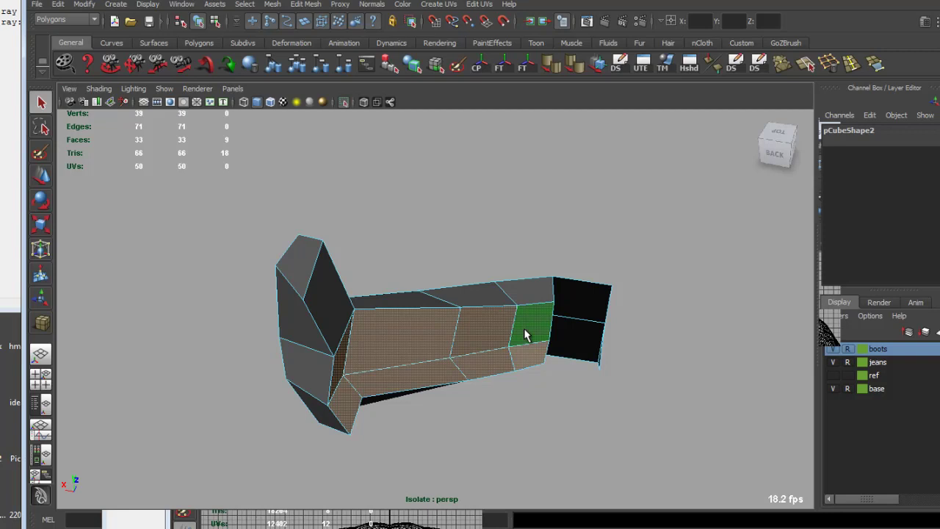
{"action": "mouse_move", "coordinate": [541, 332]}
{"action": "left_mouse_down", "text": "alt"}
{"action": "mouse_move", "coordinate": [487, 377]}
{"action": "mouse_move", "coordinate": [518, 378]}
{"action": "left_mouse_up", "text": "alt"}
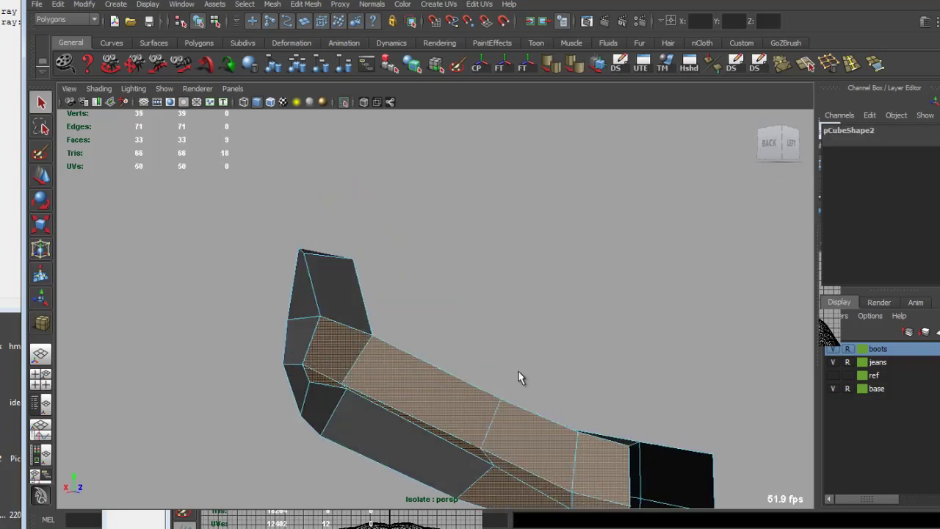
{"action": "key", "text": "Delete"}
{"action": "left_click_drag", "start_coordinate": [459, 307], "coordinate": [360, 266], "text": "alt"}
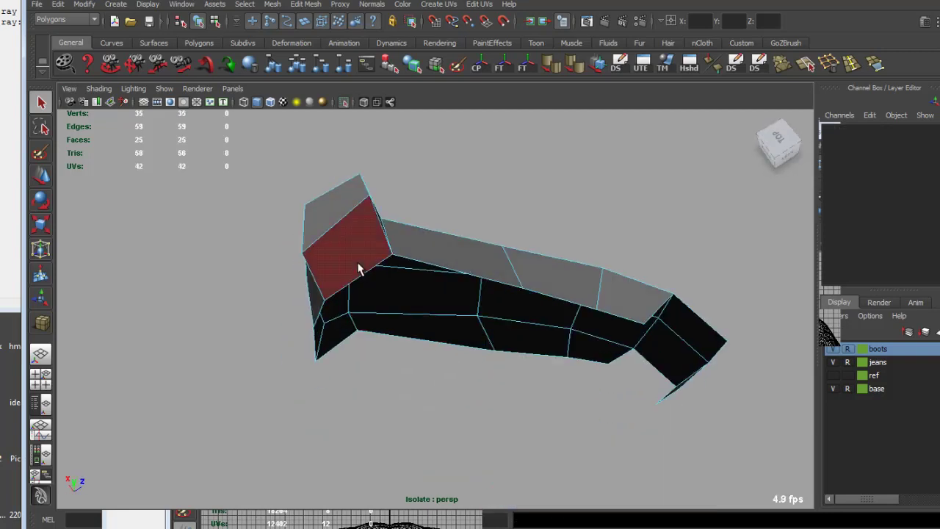
{"action": "left_click", "coordinate": [361, 266]}
{"action": "key", "text": "Delete"}
Delete the remaining stray face at the strip's end in face mode.
{"action": "mouse_move", "coordinate": [314, 193]}
{"action": "left_mouse_down", "text": "alt"}
{"action": "mouse_move", "coordinate": [314, 223]}
{"action": "mouse_move", "coordinate": [367, 252]}
{"action": "mouse_move", "coordinate": [371, 190]}
{"action": "left_mouse_up", "text": "alt"}
{"action": "left_click", "coordinate": [360, 279]}
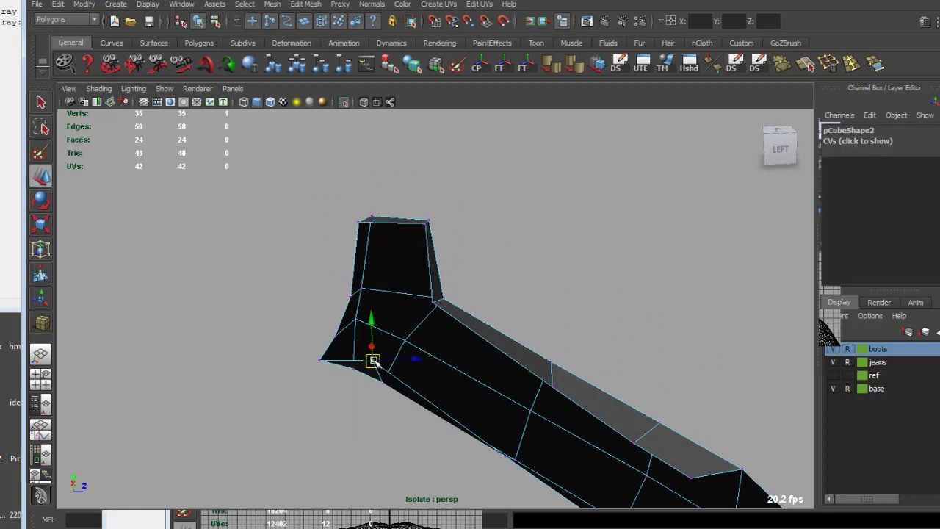
{"action": "mouse_move", "coordinate": [380, 393]}
{"action": "left_mouse_down", "text": "alt"}
{"action": "mouse_move", "coordinate": [416, 321]}
{"action": "mouse_move", "coordinate": [445, 342]}
{"action": "mouse_move", "coordinate": [499, 319]}
{"action": "mouse_move", "coordinate": [464, 320]}
{"action": "mouse_move", "coordinate": [491, 313]}
{"action": "mouse_move", "coordinate": [499, 327]}
{"action": "left_mouse_up", "text": "alt"}
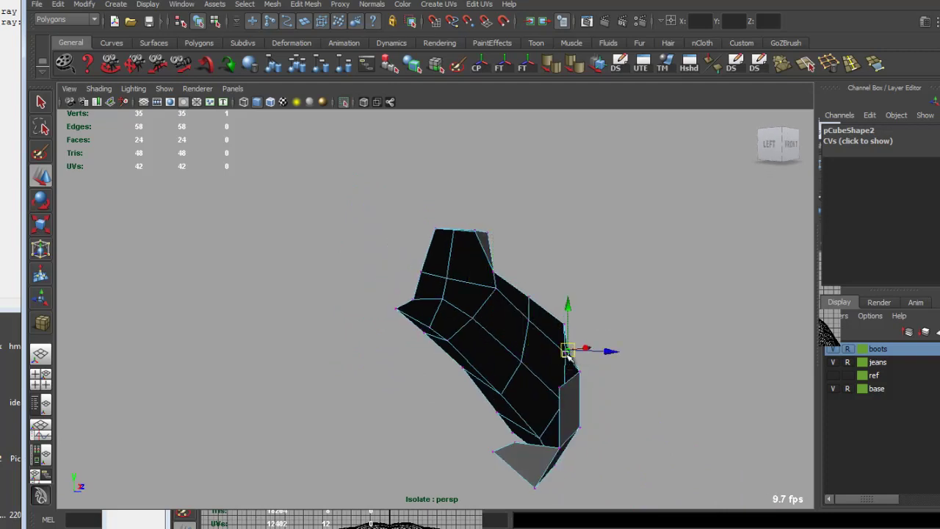
{"action": "mouse_move", "coordinate": [569, 355]}
{"action": "left_mouse_down", "text": "alt"}
{"action": "mouse_move", "coordinate": [445, 359]}
{"action": "mouse_move", "coordinate": [336, 336]}
{"action": "mouse_move", "coordinate": [384, 330]}
{"action": "mouse_move", "coordinate": [667, 383]}
{"action": "left_mouse_up", "text": "alt"}
{"action": "left_click", "coordinate": [505, 338]}
{"action": "right_click", "coordinate": [686, 401]}
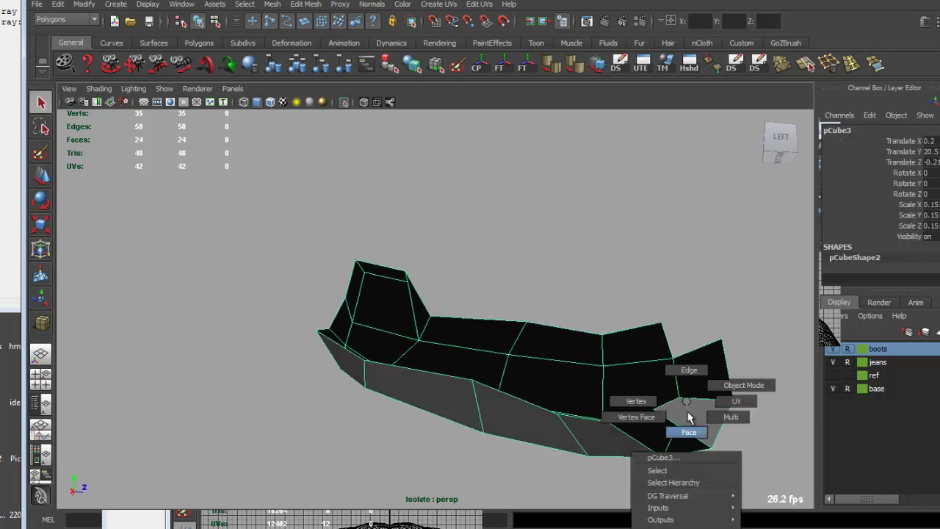
{"action": "left_click", "coordinate": [688, 417]}
{"action": "left_click", "coordinate": [587, 400]}
{"action": "key", "text": "Delete"}
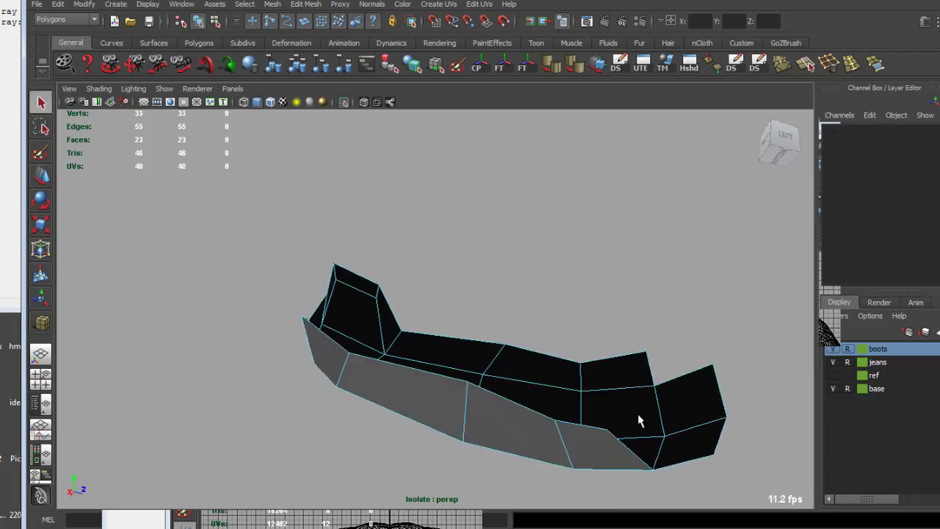
Extrude an edge into a new face pulled toward the chin.
{"action": "left_click_drag", "start_coordinate": [638, 415], "coordinate": [543, 356], "text": "alt"}
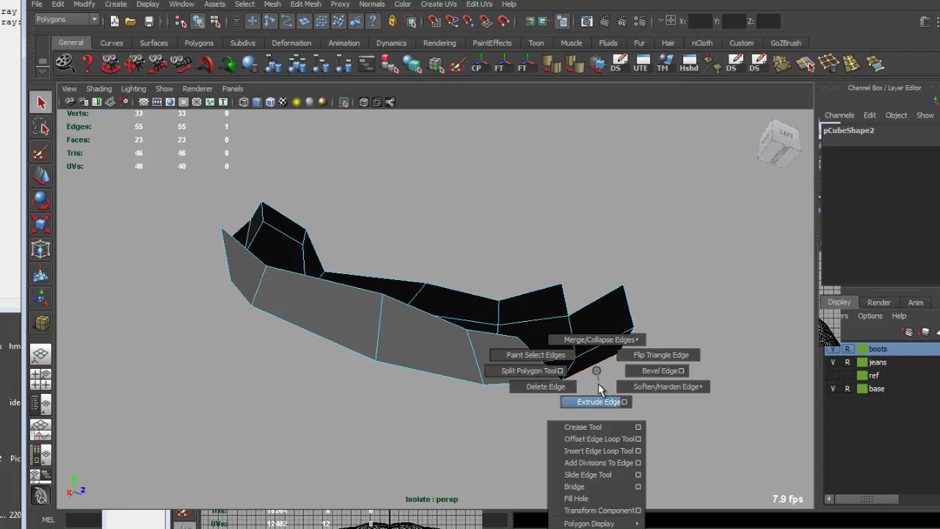
{"action": "right_click_drag", "start_coordinate": [595, 369], "coordinate": [598, 398], "text": "shift"}
{"action": "left_click_drag", "start_coordinate": [593, 361], "coordinate": [556, 312]}
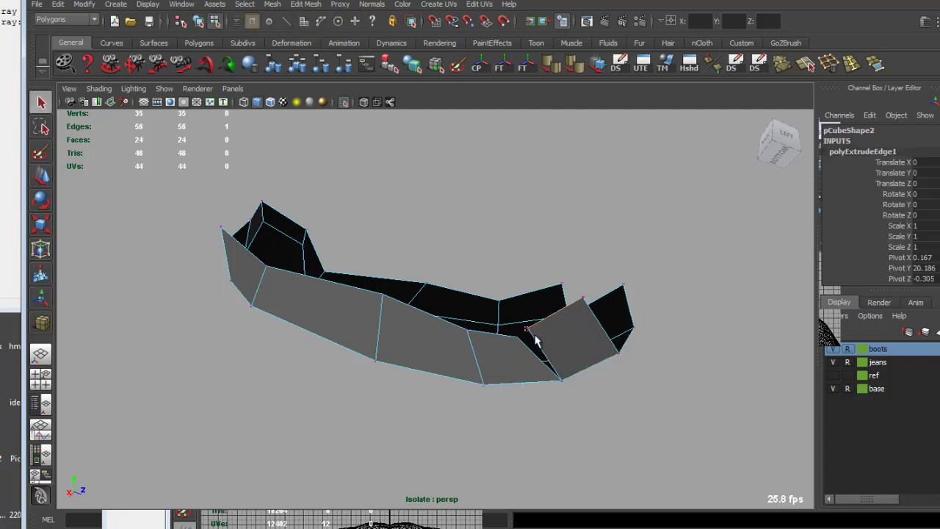
Merge the two vertices at the gap into one and show the whole head again.
{"action": "key", "text": "ctrl+F9"}
{"action": "left_click", "coordinate": [767, 66]}
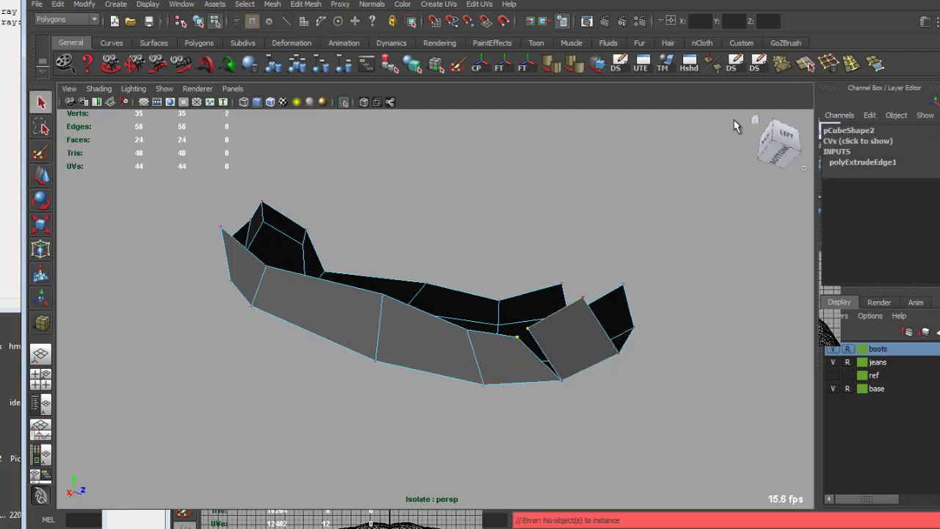
{"action": "left_click", "coordinate": [788, 65]}
{"action": "left_click_drag", "start_coordinate": [608, 242], "coordinate": [652, 262], "text": "alt"}
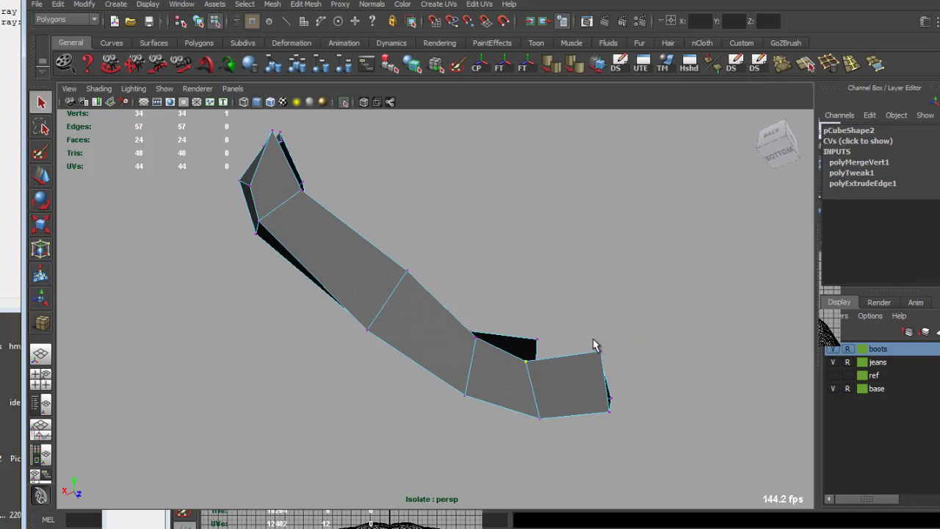
{"action": "left_click_drag", "start_coordinate": [593, 340], "coordinate": [335, 128], "text": "alt"}
{"action": "left_click", "coordinate": [343, 103]}
Select three vertices along the strip's edge under the chin and ready the Move tool to fit them.
{"action": "left_click_drag", "start_coordinate": [504, 279], "coordinate": [413, 268], "text": "alt"}
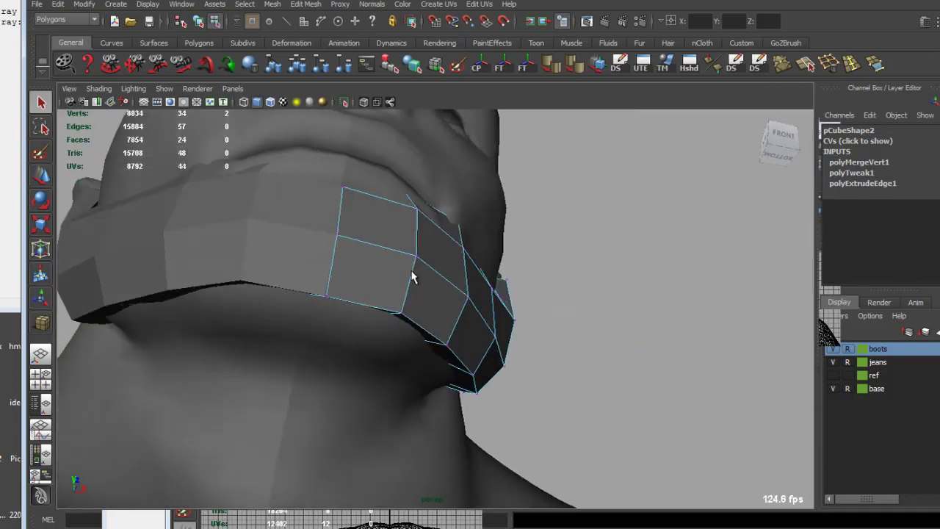
{"action": "key", "text": "F8"}
{"action": "left_click_drag", "start_coordinate": [360, 232], "coordinate": [465, 268], "text": "alt"}
{"action": "key", "text": "F9"}
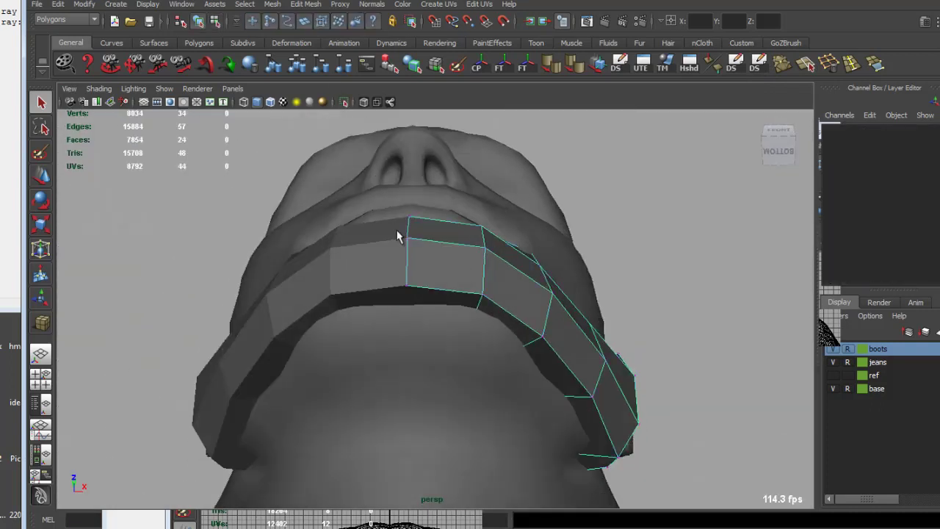
{"action": "left_click_drag", "start_coordinate": [393, 209], "coordinate": [436, 290]}
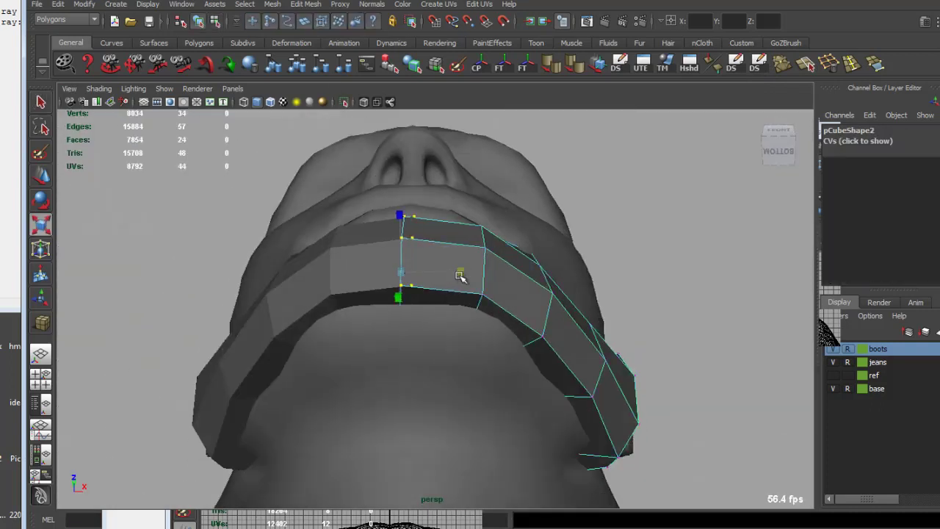
{"action": "key", "text": "q"}
{"action": "mouse_move", "coordinate": [449, 272]}
{"action": "left_mouse_down", "text": "alt"}
{"action": "mouse_move", "coordinate": [481, 311]}
{"action": "mouse_move", "coordinate": [413, 309]}
{"action": "mouse_move", "coordinate": [395, 295]}
{"action": "left_mouse_up", "text": "alt"}
{"action": "key", "text": "F8"}
{"action": "key", "text": "F9"}
{"action": "key", "text": "w"}
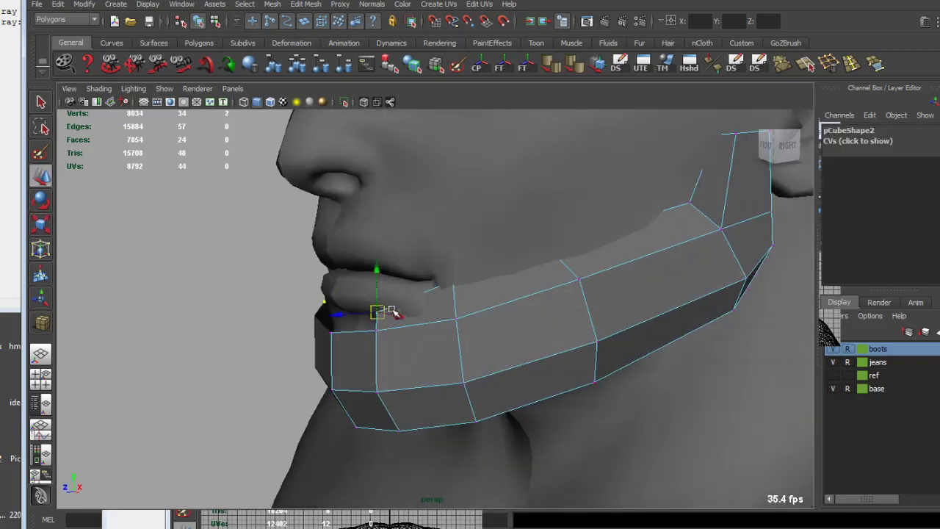
{"action": "left_click_drag", "start_coordinate": [455, 300], "coordinate": [547, 325], "text": "alt"}
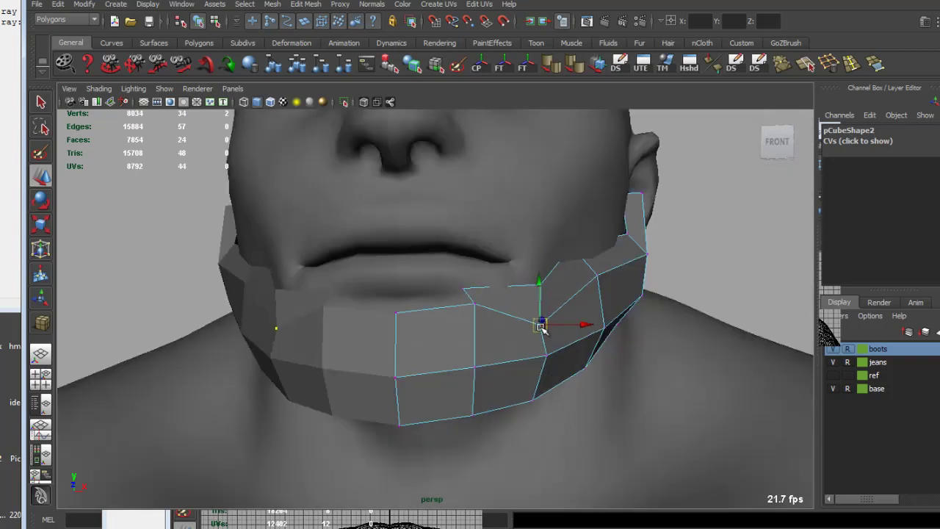
{"action": "left_click_drag", "start_coordinate": [588, 302], "coordinate": [607, 275], "text": "alt"}
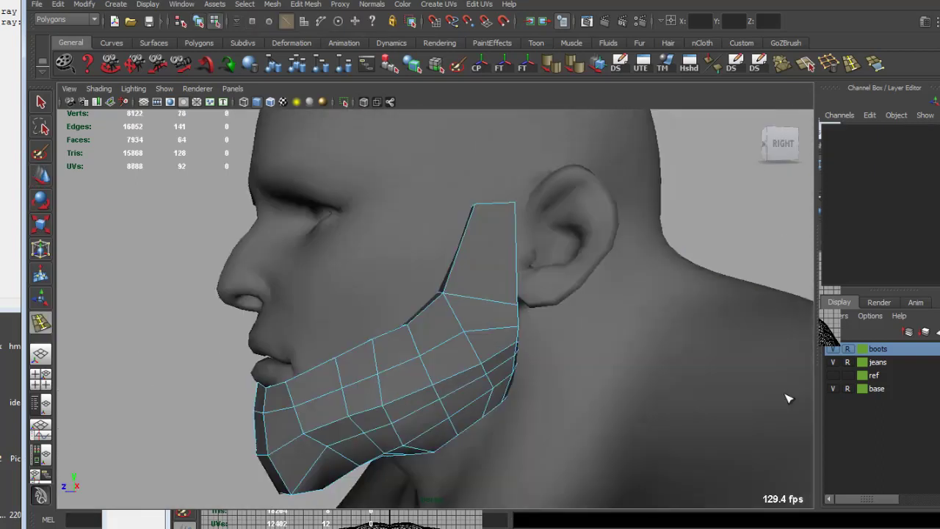
Add an edge loop across the upper beard, then return to whole-object selection.
{"action": "left_click", "coordinate": [462, 257]}
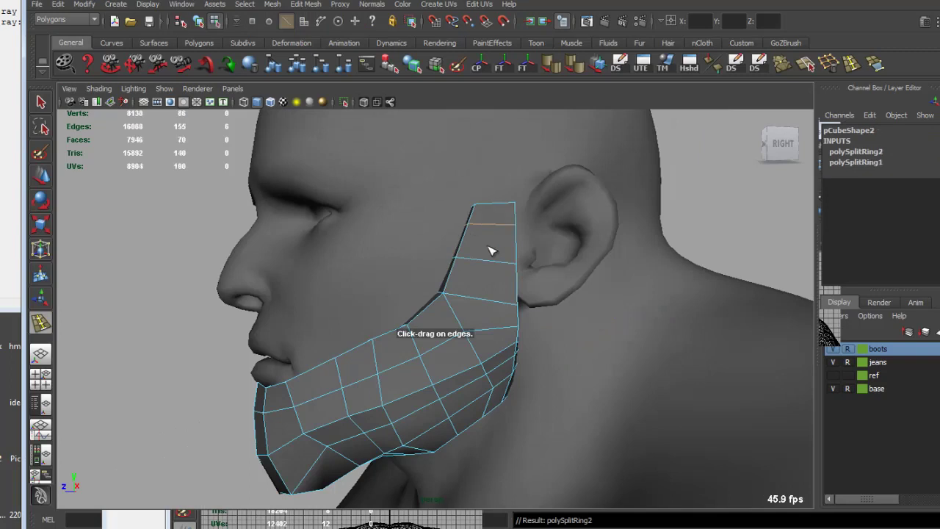
{"action": "mouse_move", "coordinate": [491, 250]}
{"action": "left_mouse_down", "text": "alt"}
{"action": "mouse_move", "coordinate": [476, 298]}
{"action": "mouse_move", "coordinate": [472, 256]}
{"action": "mouse_move", "coordinate": [487, 311]}
{"action": "mouse_move", "coordinate": [517, 272]}
{"action": "left_mouse_up", "text": "alt"}
{"action": "key", "text": "q"}
{"action": "key", "text": "F8"}
{"action": "scroll", "coordinate": [470, 286], "scroll_direction": "down", "scroll_amount": 3}
{"action": "scroll", "coordinate": [464, 316], "scroll_direction": "down", "scroll_amount": 2}
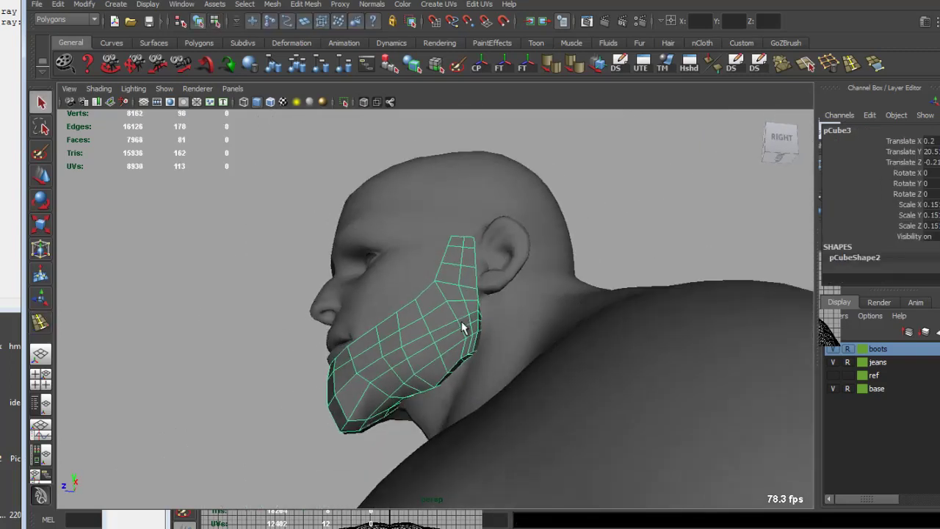
Begin sculpting the beard mesh, viewing it from below.
{"action": "right_click_drag", "start_coordinate": [418, 319], "coordinate": [400, 312], "text": "shift"}
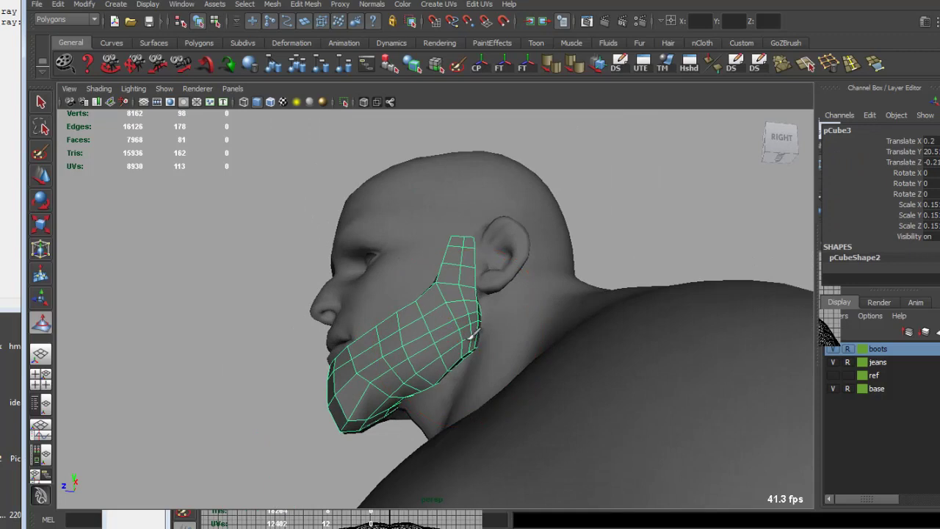
{"action": "mouse_move", "coordinate": [467, 342]}
{"action": "left_mouse_down", "text": "alt"}
{"action": "mouse_move", "coordinate": [541, 357]}
{"action": "mouse_move", "coordinate": [541, 300]}
{"action": "mouse_move", "coordinate": [682, 324]}
{"action": "mouse_move", "coordinate": [653, 317]}
{"action": "left_mouse_up", "text": "alt"}
{"action": "scroll", "coordinate": [508, 330], "scroll_direction": "up", "scroll_amount": 5}
{"action": "scroll", "coordinate": [477, 252], "scroll_direction": "up", "scroll_amount": 3}
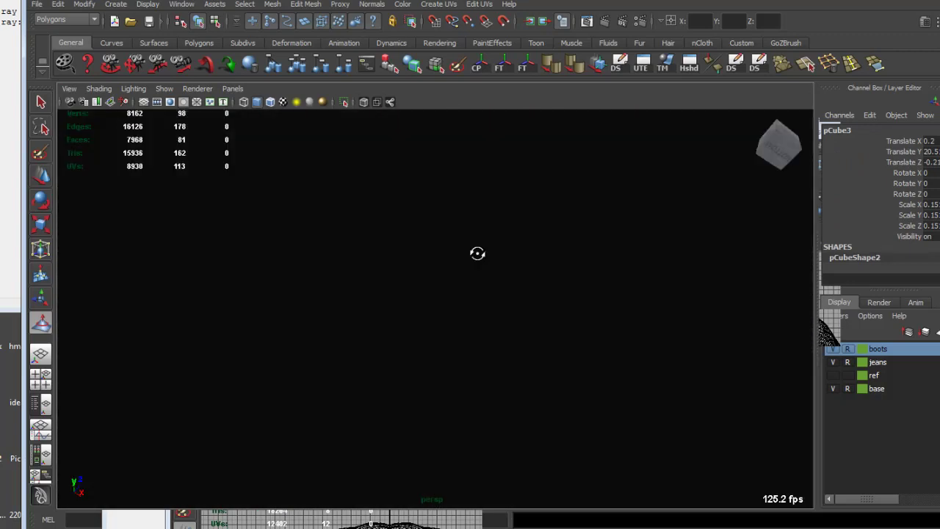
{"action": "scroll", "coordinate": [461, 277], "scroll_direction": "down", "scroll_amount": 2}
{"action": "left_click_drag", "start_coordinate": [461, 277], "coordinate": [499, 338], "text": "alt"}
Soft-select the vertices at the beard's lower corner to pull them toward the jaw.
{"action": "key", "text": "q"}
{"action": "right_click_drag", "start_coordinate": [444, 339], "coordinate": [406, 393]}
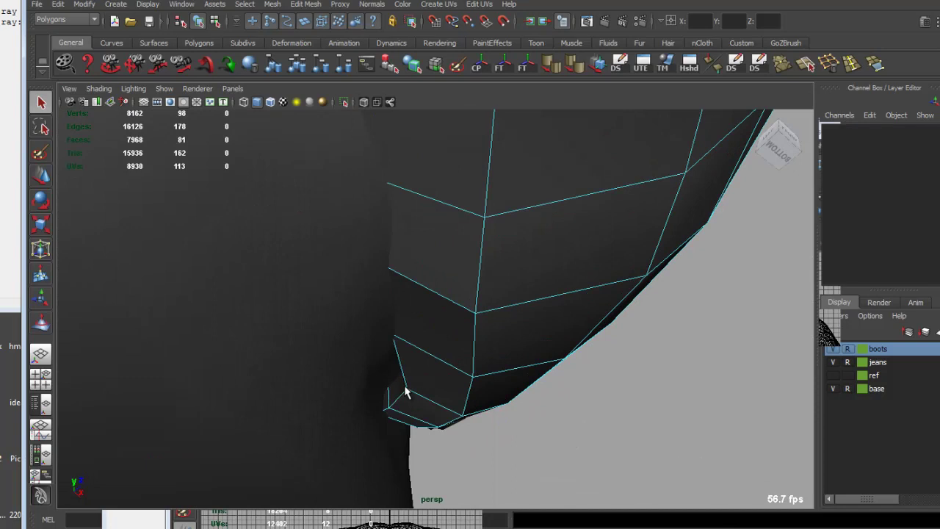
{"action": "left_click", "coordinate": [410, 403]}
{"action": "middle_click_drag", "start_coordinate": [410, 403], "coordinate": [431, 404]}
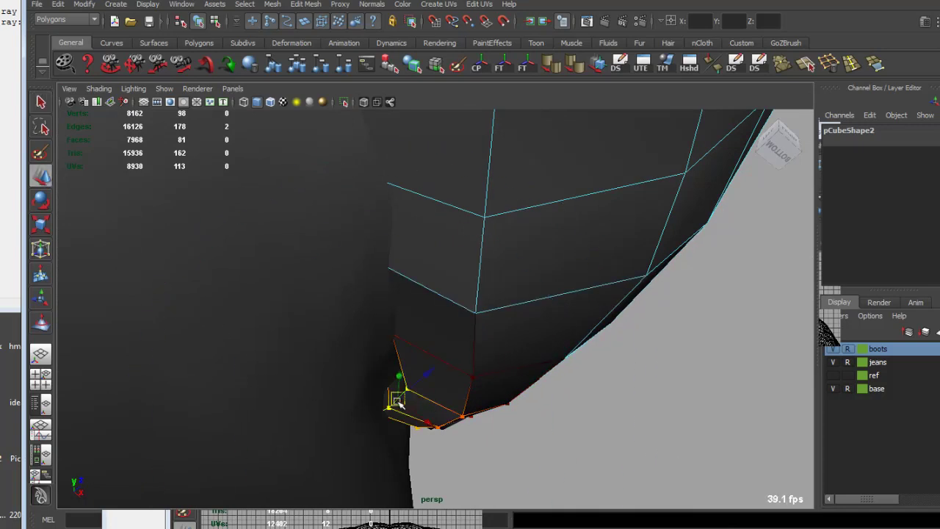
{"action": "mouse_move", "coordinate": [356, 394]}
{"action": "left_mouse_down", "text": "alt"}
{"action": "mouse_move", "coordinate": [289, 394]}
{"action": "mouse_move", "coordinate": [497, 367]}
{"action": "mouse_move", "coordinate": [450, 301]}
{"action": "mouse_move", "coordinate": [488, 274]}
{"action": "left_mouse_up", "text": "alt"}
{"action": "scroll", "coordinate": [419, 251], "scroll_direction": "down", "scroll_amount": 3}
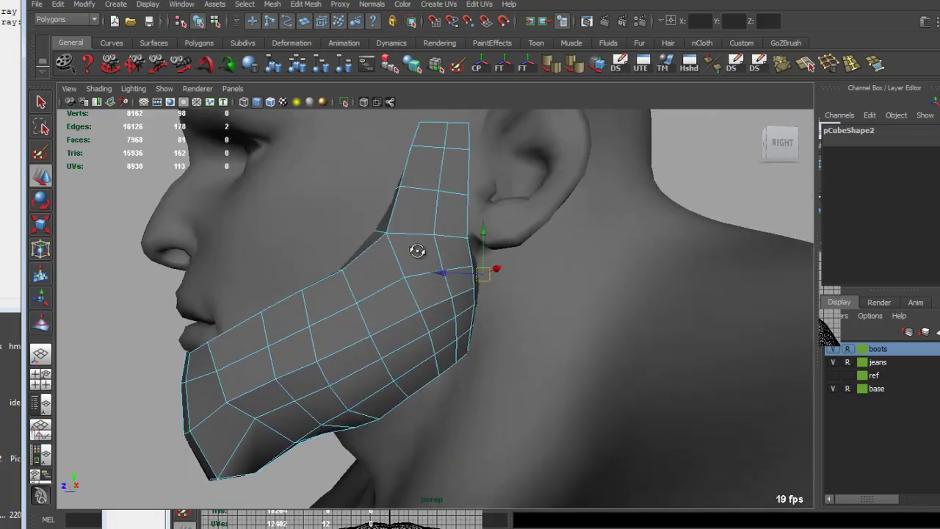
{"action": "left_click_drag", "start_coordinate": [419, 252], "coordinate": [466, 174], "text": "alt"}
{"action": "scroll", "coordinate": [440, 178], "scroll_direction": "up", "scroll_amount": 1}
Apply Soften Edge to the beard mesh, then deselect it and view it from the side.
{"action": "key", "text": "q"}
{"action": "left_click", "coordinate": [396, 181]}
{"action": "scroll", "coordinate": [396, 181], "scroll_direction": "down", "scroll_amount": 3}
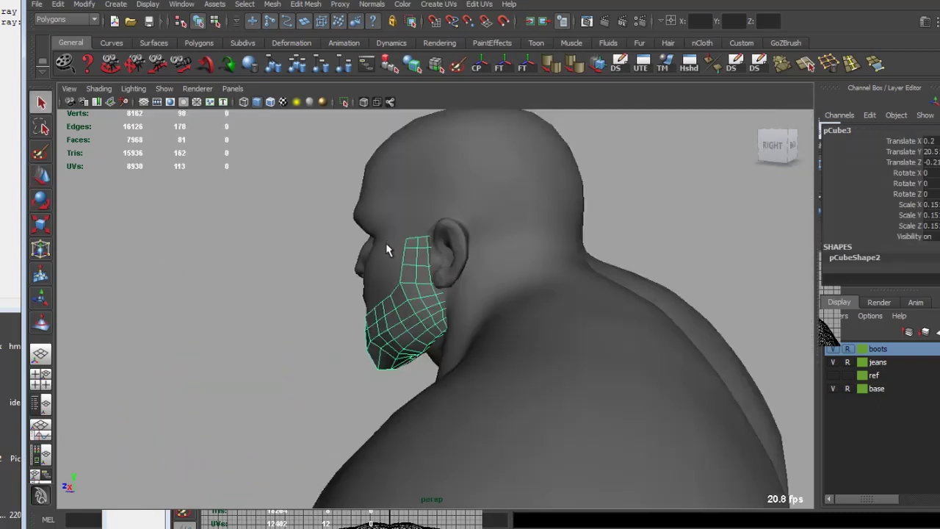
{"action": "left_click", "coordinate": [577, 227]}
{"action": "mouse_move", "coordinate": [578, 227]}
{"action": "left_mouse_down", "text": "alt"}
{"action": "mouse_move", "coordinate": [486, 251]}
{"action": "mouse_move", "coordinate": [434, 315]}
{"action": "mouse_move", "coordinate": [434, 293]}
{"action": "mouse_move", "coordinate": [495, 289]}
{"action": "mouse_move", "coordinate": [465, 268]}
{"action": "left_mouse_up", "text": "alt"}
{"action": "scroll", "coordinate": [477, 296], "scroll_direction": "up", "scroll_amount": 2}
{"action": "left_click", "coordinate": [465, 268]}
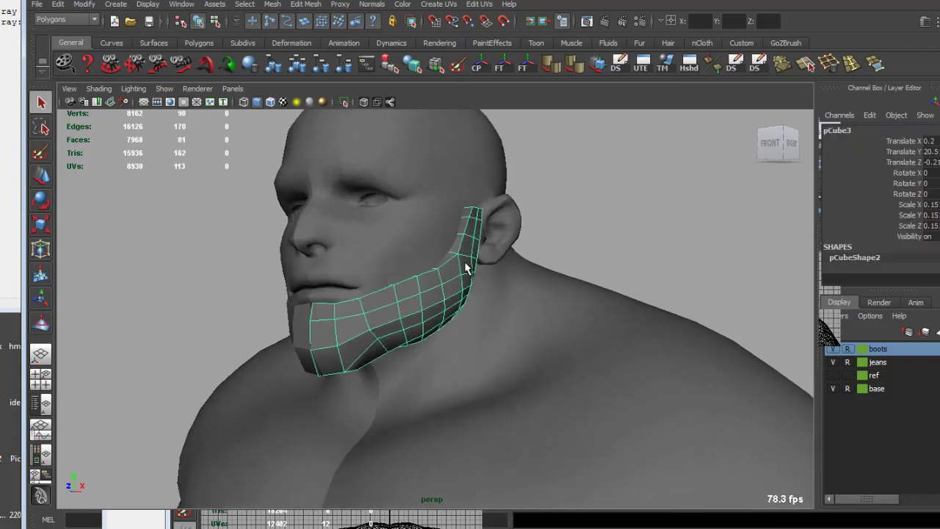
{"action": "left_click", "coordinate": [593, 70]}
{"action": "left_click", "coordinate": [597, 195]}
{"action": "mouse_move", "coordinate": [597, 195]}
{"action": "left_mouse_down", "text": "alt"}
{"action": "mouse_move", "coordinate": [558, 241]}
{"action": "mouse_move", "coordinate": [489, 210]}
{"action": "left_mouse_up", "text": "alt"}
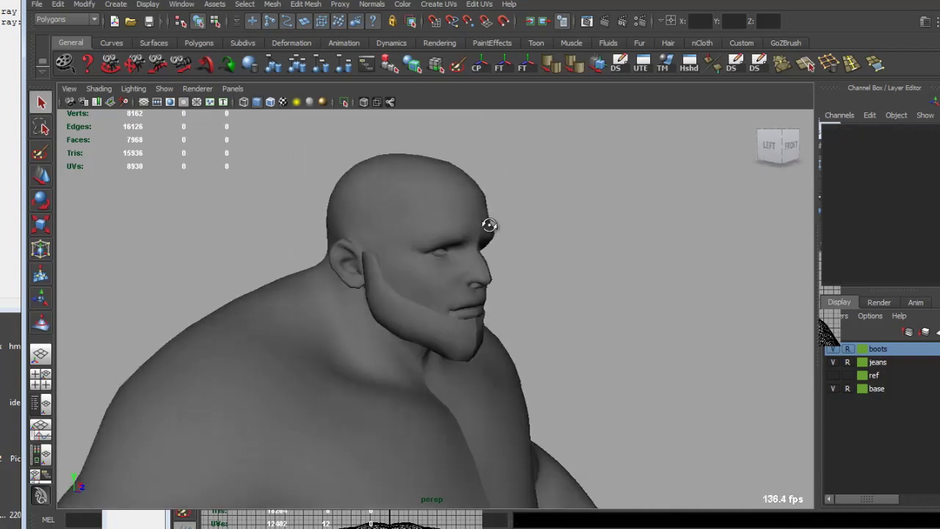
From the character's side, select the beard mesh and switch it into component editing.
{"action": "scroll", "coordinate": [506, 250], "scroll_direction": "down", "scroll_amount": 2}
{"action": "mouse_move", "coordinate": [507, 250]}
{"action": "left_mouse_down", "text": "alt"}
{"action": "mouse_move", "coordinate": [472, 210]}
{"action": "mouse_move", "coordinate": [342, 243]}
{"action": "left_mouse_up", "text": "alt"}
{"action": "scroll", "coordinate": [342, 243], "scroll_direction": "down", "scroll_amount": 2}
{"action": "scroll", "coordinate": [304, 195], "scroll_direction": "down", "scroll_amount": 1}
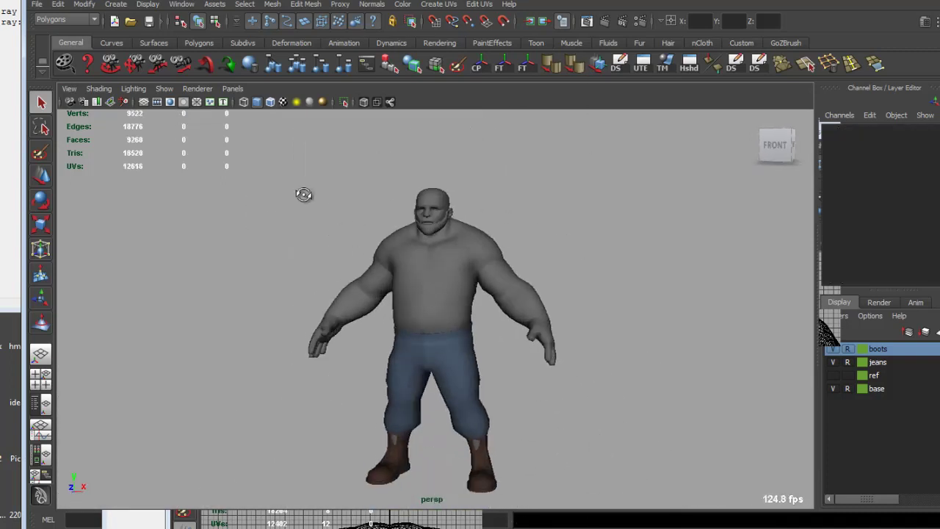
{"action": "mouse_move", "coordinate": [304, 195]}
{"action": "left_mouse_down", "text": "alt"}
{"action": "mouse_move", "coordinate": [308, 208]}
{"action": "mouse_move", "coordinate": [254, 205]}
{"action": "mouse_move", "coordinate": [545, 199]}
{"action": "left_mouse_up", "text": "alt"}
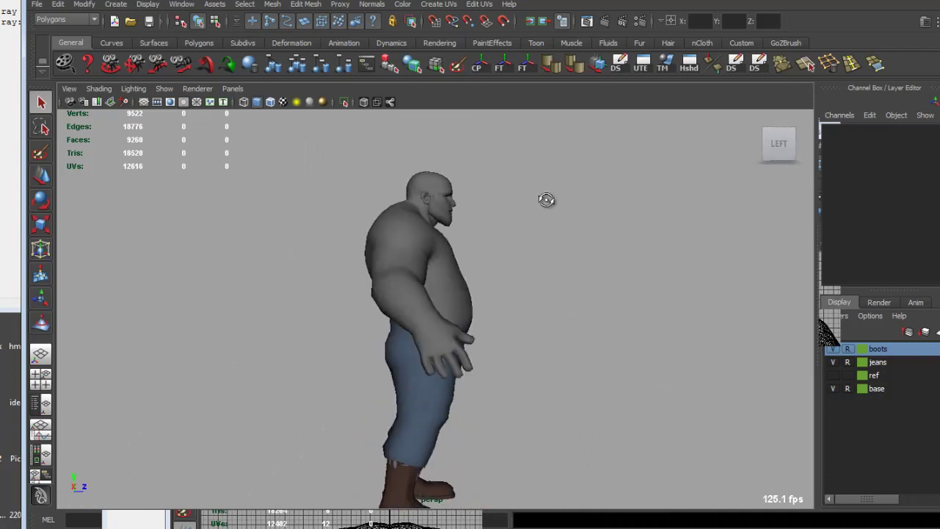
{"action": "scroll", "coordinate": [479, 306], "scroll_direction": "up", "scroll_amount": 2}
{"action": "scroll", "coordinate": [479, 307], "scroll_direction": "up", "scroll_amount": 3}
{"action": "scroll", "coordinate": [531, 293], "scroll_direction": "up", "scroll_amount": 2}
{"action": "left_click", "coordinate": [495, 308]}
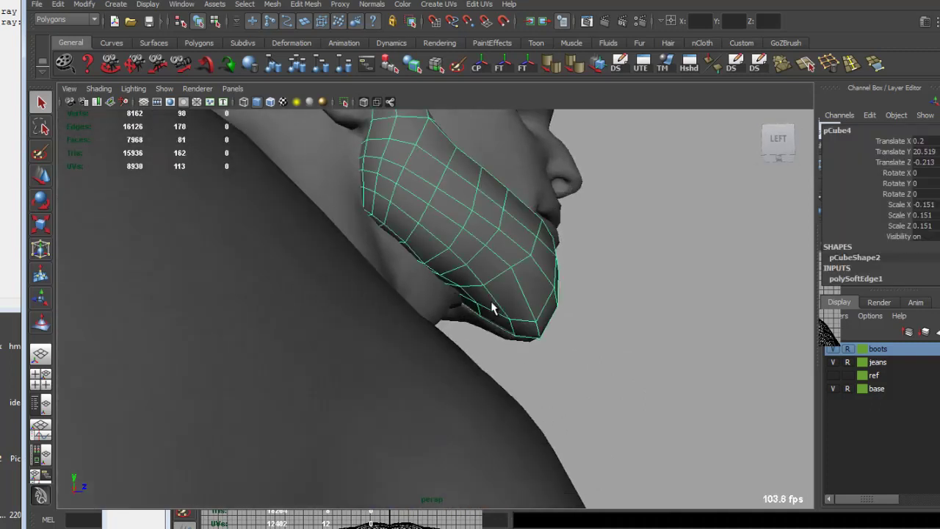
{"action": "mouse_move", "coordinate": [495, 308]}
{"action": "left_mouse_down", "text": "alt"}
{"action": "mouse_move", "coordinate": [468, 272]}
{"action": "mouse_move", "coordinate": [472, 317]}
{"action": "mouse_move", "coordinate": [444, 294]}
{"action": "mouse_move", "coordinate": [481, 332]}
{"action": "left_mouse_up", "text": "alt"}
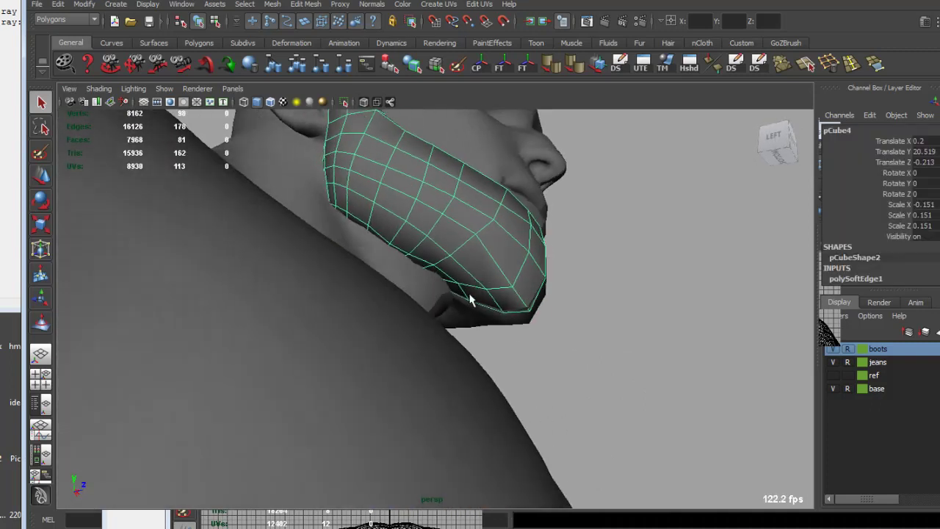
{"action": "key", "text": "F10"}
Tuck the beard's rear edge by the ear and contour its front around the chin, then return to object mode.
{"action": "key", "text": "q"}
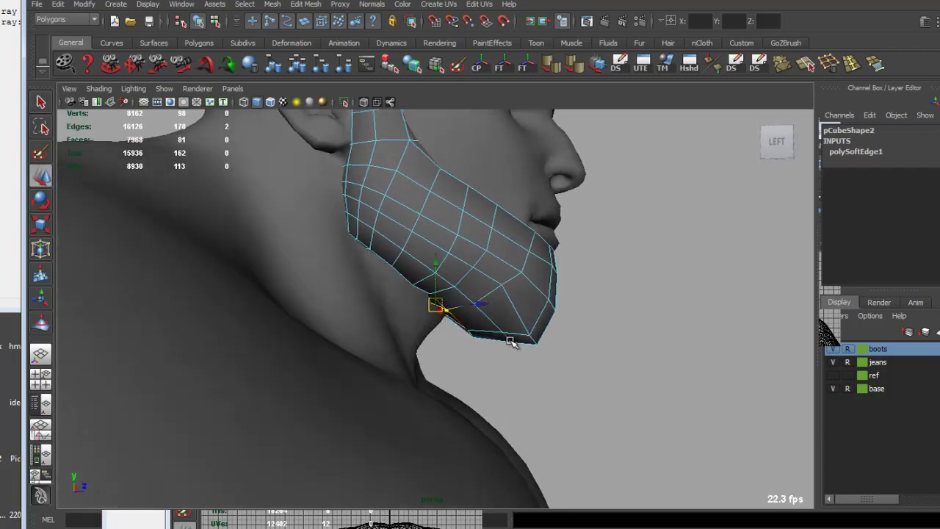
{"action": "right_click_drag", "start_coordinate": [512, 342], "coordinate": [506, 346]}
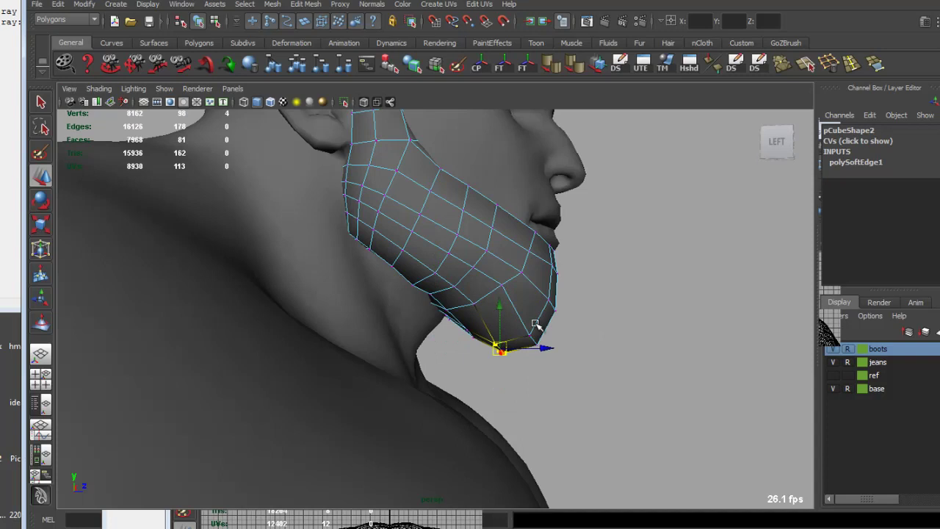
{"action": "mouse_move", "coordinate": [615, 310]}
{"action": "left_mouse_down", "text": "alt"}
{"action": "mouse_move", "coordinate": [433, 330]}
{"action": "mouse_move", "coordinate": [287, 292]}
{"action": "mouse_move", "coordinate": [353, 311]}
{"action": "mouse_move", "coordinate": [326, 321]}
{"action": "mouse_move", "coordinate": [397, 314]}
{"action": "mouse_move", "coordinate": [369, 310]}
{"action": "mouse_move", "coordinate": [528, 305]}
{"action": "mouse_move", "coordinate": [403, 271]}
{"action": "mouse_move", "coordinate": [402, 293]}
{"action": "mouse_move", "coordinate": [434, 304]}
{"action": "left_mouse_up", "text": "alt"}
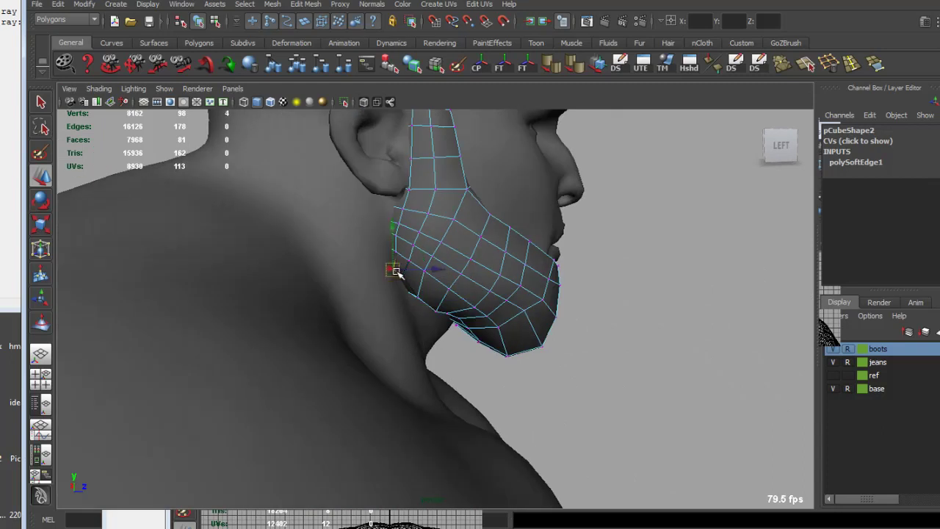
{"action": "scroll", "coordinate": [540, 286], "scroll_direction": "down", "scroll_amount": 5}
{"action": "scroll", "coordinate": [464, 286], "scroll_direction": "up", "scroll_amount": 5}
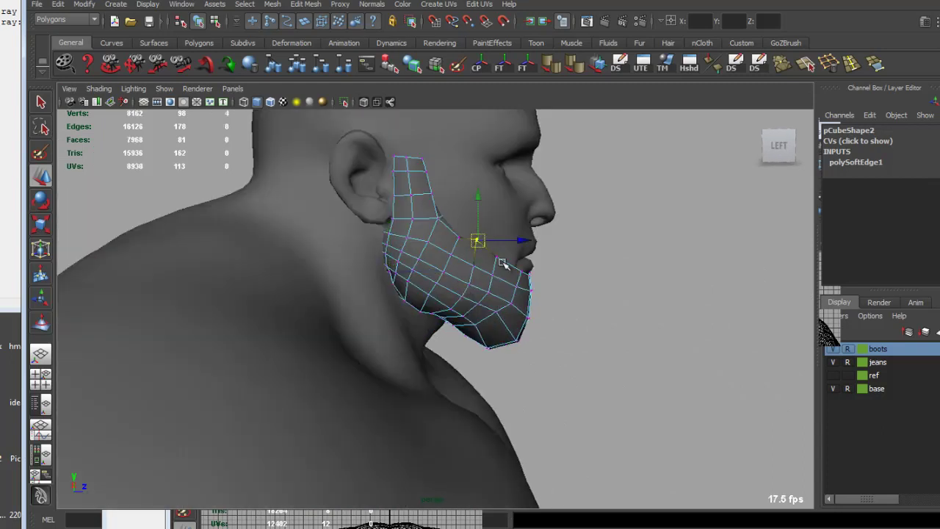
{"action": "left_click_drag", "start_coordinate": [502, 264], "coordinate": [454, 274], "text": "alt"}
{"action": "key", "text": "F8"}
{"action": "left_click", "coordinate": [623, 298]}
{"action": "mouse_move", "coordinate": [622, 298]}
{"action": "left_mouse_down", "text": "alt"}
{"action": "mouse_move", "coordinate": [345, 283]}
{"action": "mouse_move", "coordinate": [426, 293]}
{"action": "mouse_move", "coordinate": [436, 269]}
{"action": "mouse_move", "coordinate": [514, 273]}
{"action": "mouse_move", "coordinate": [493, 290]}
{"action": "mouse_move", "coordinate": [444, 289]}
{"action": "left_mouse_up", "text": "alt"}
Assign the existing lambert2 material to both the right and left beard halves.
{"action": "left_click", "coordinate": [455, 282]}
{"action": "right_click", "coordinate": [460, 277]}
{"action": "mouse_move", "coordinate": [458, 491]}
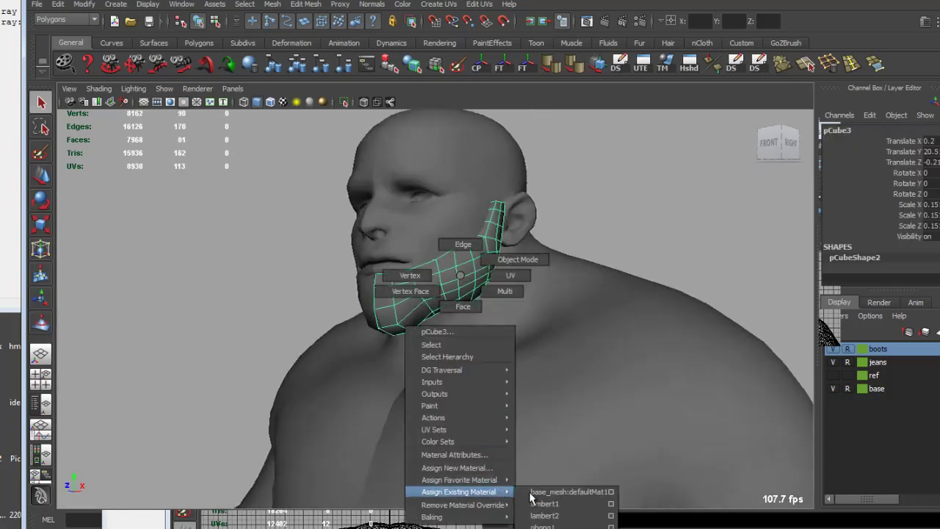
{"action": "left_click", "coordinate": [562, 516]}
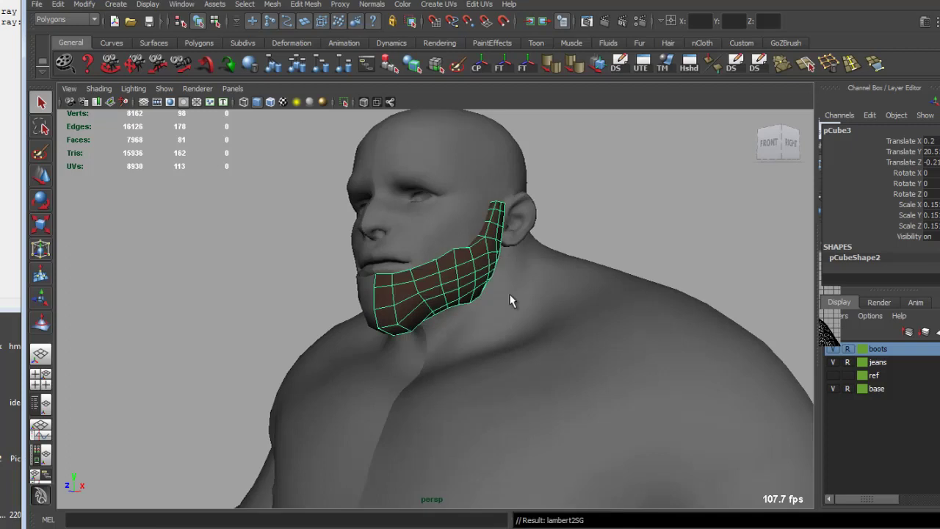
{"action": "key", "text": "ctrl+a"}
{"action": "left_click_drag", "start_coordinate": [456, 285], "coordinate": [378, 283], "text": "alt"}
{"action": "left_click", "coordinate": [378, 284]}
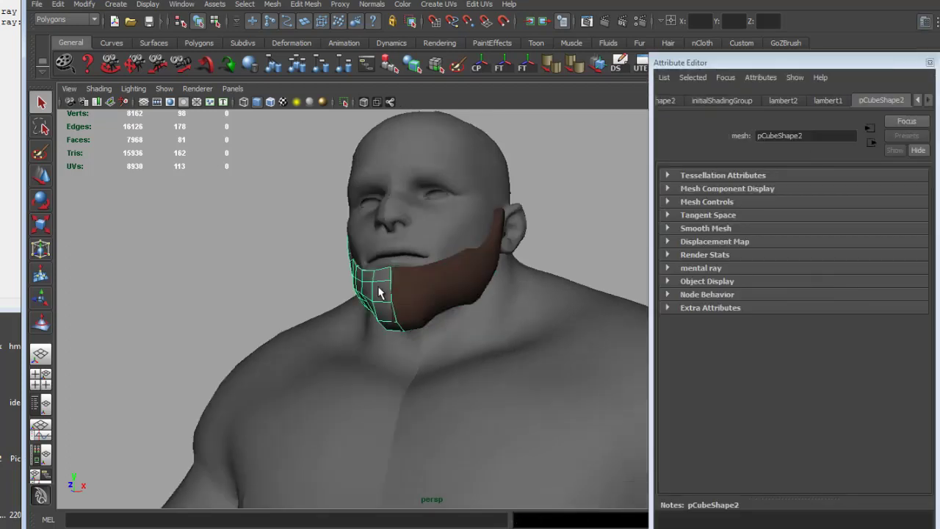
{"action": "right_click_drag", "start_coordinate": [378, 283], "coordinate": [392, 384]}
{"action": "left_click", "coordinate": [478, 518]}
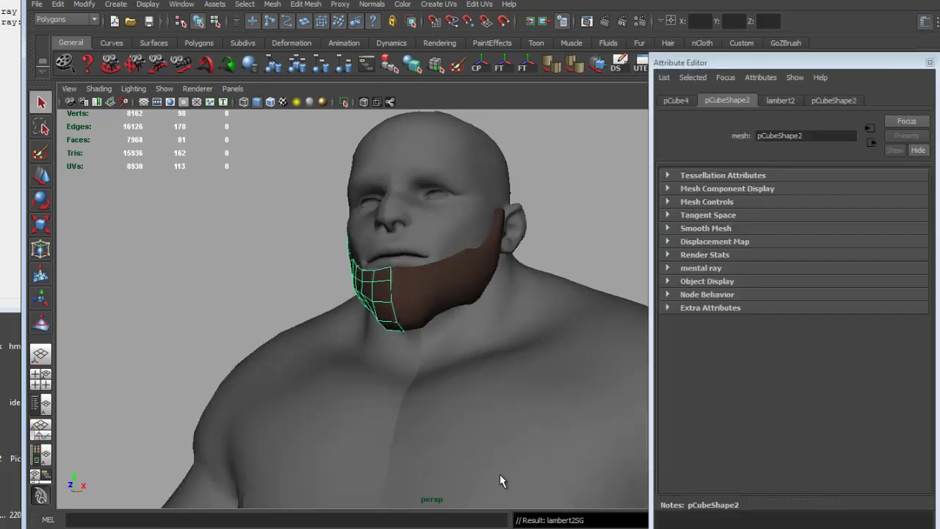
Lighten lambert2's colour to a softer brown (R 0.431, G 0.316, B 0.271).
{"action": "left_click", "coordinate": [776, 100]}
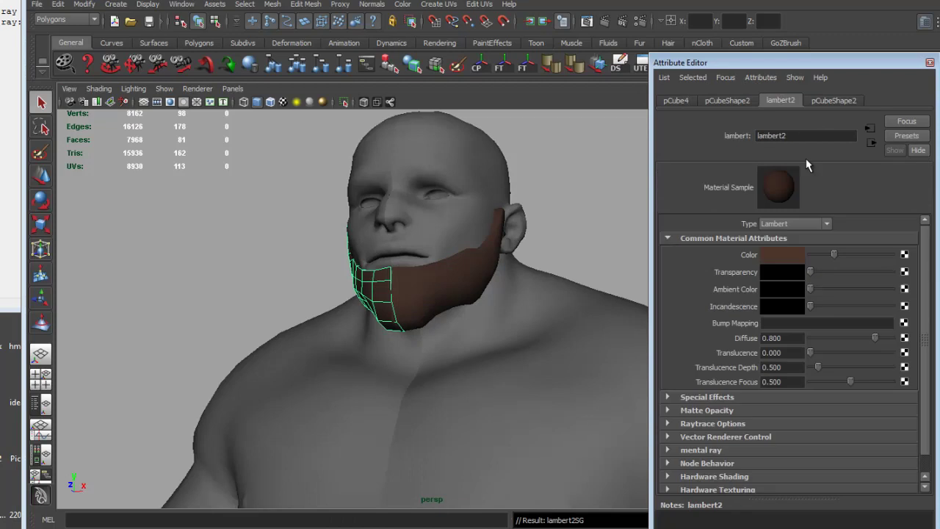
{"action": "left_click", "coordinate": [796, 256]}
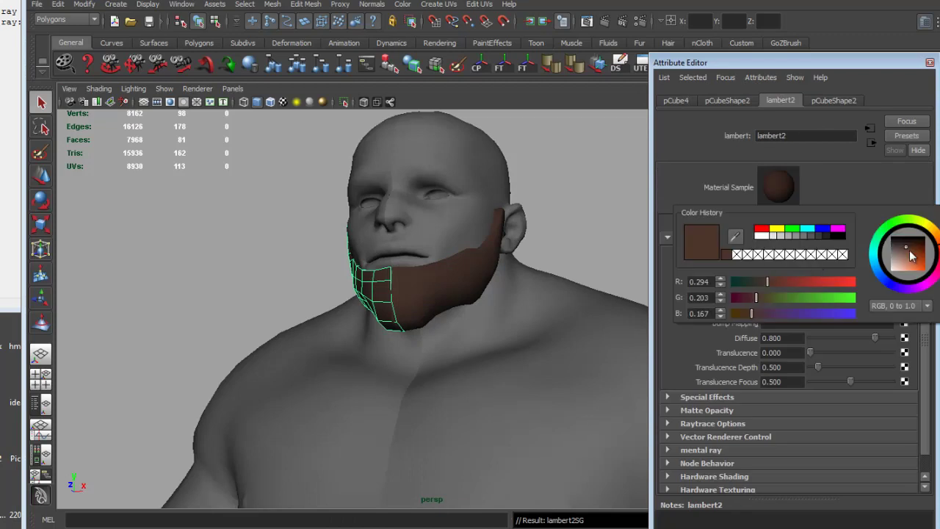
{"action": "left_click_drag", "start_coordinate": [909, 250], "coordinate": [903, 250]}
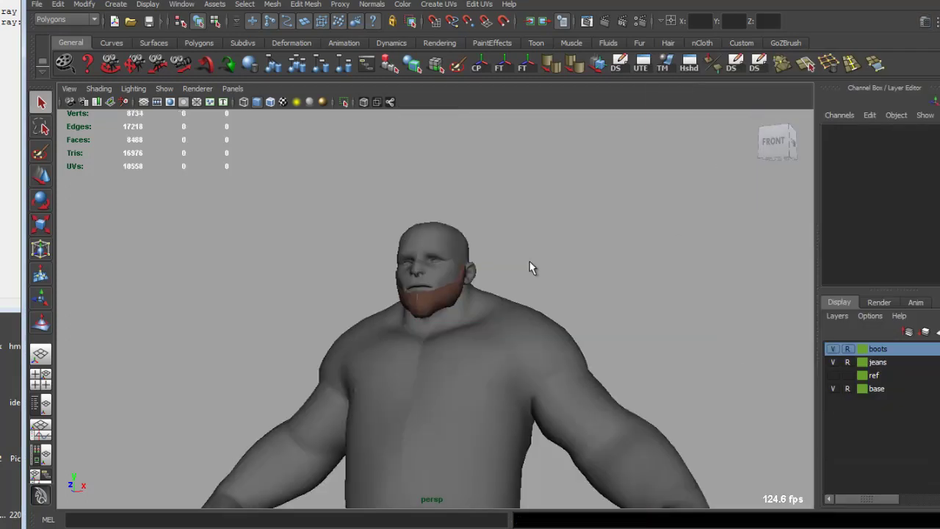
Select the beard half and maximize the front view of the chin.
{"action": "right_click_drag", "start_coordinate": [531, 266], "coordinate": [564, 197], "text": "alt"}
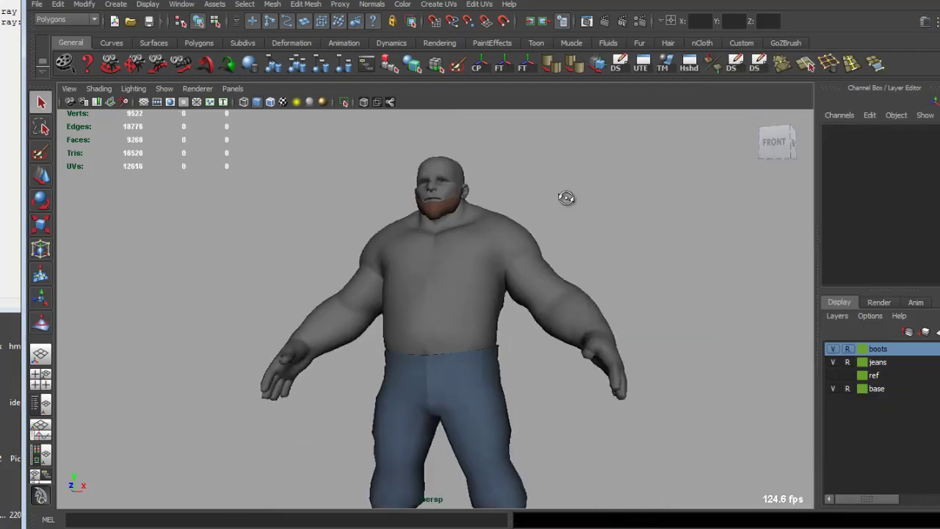
{"action": "left_click_drag", "start_coordinate": [564, 196], "coordinate": [445, 204], "text": "alt"}
{"action": "mouse_move", "coordinate": [501, 274]}
{"action": "left_mouse_down", "text": "alt"}
{"action": "mouse_move", "coordinate": [487, 230]}
{"action": "mouse_move", "coordinate": [353, 232]}
{"action": "mouse_move", "coordinate": [506, 243]}
{"action": "left_mouse_up", "text": "alt"}
{"action": "middle_click_drag", "start_coordinate": [506, 243], "coordinate": [482, 295], "text": "alt"}
{"action": "scroll", "coordinate": [485, 290], "scroll_direction": "up", "scroll_amount": 5}
{"action": "left_click_drag", "start_coordinate": [488, 281], "coordinate": [411, 287], "text": "alt"}
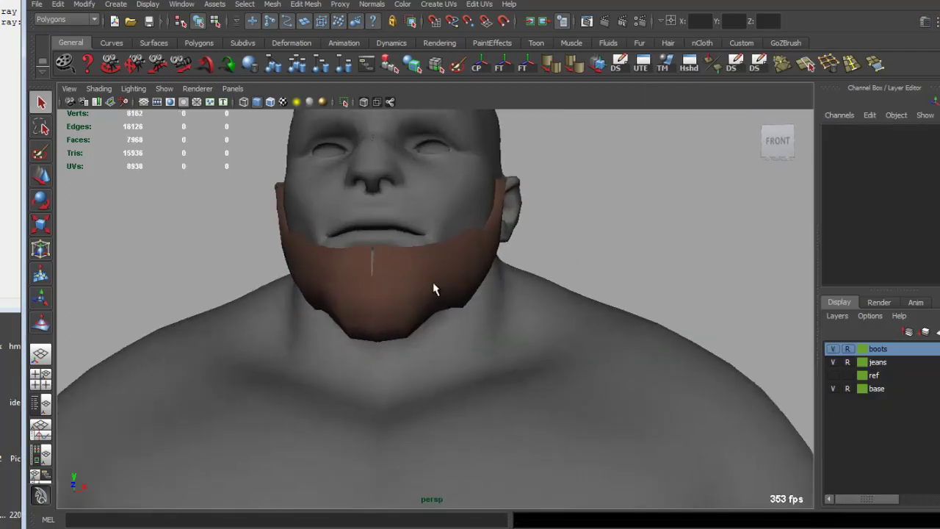
{"action": "left_click", "coordinate": [402, 284]}
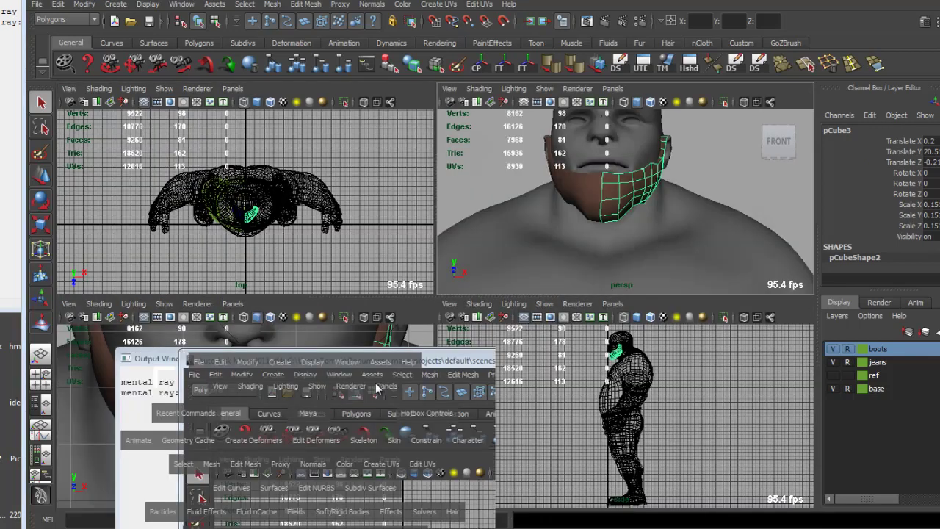
{"action": "key", "text": "space"}
{"action": "scroll", "coordinate": [430, 297], "scroll_direction": "down", "scroll_amount": 3}
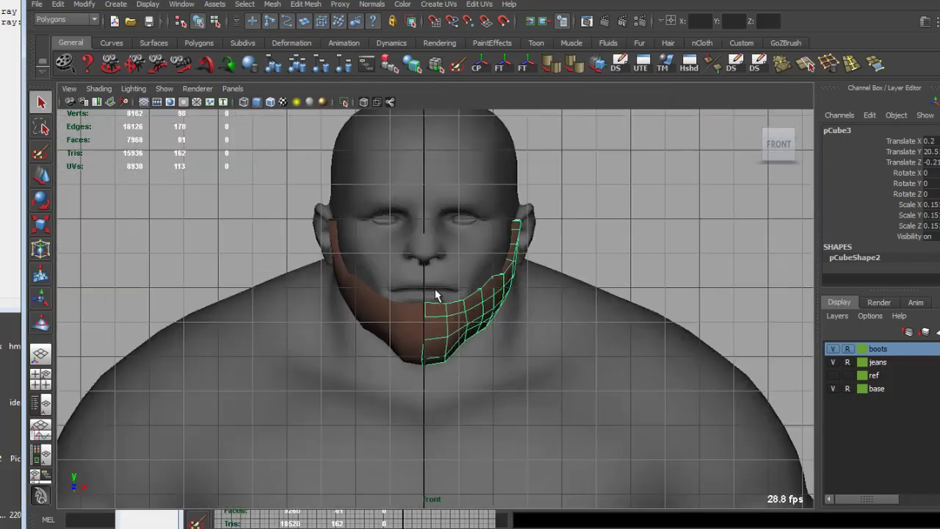
{"action": "scroll", "coordinate": [430, 307], "scroll_direction": "up", "scroll_amount": 3}
{"action": "scroll", "coordinate": [424, 294], "scroll_direction": "down", "scroll_amount": 4}
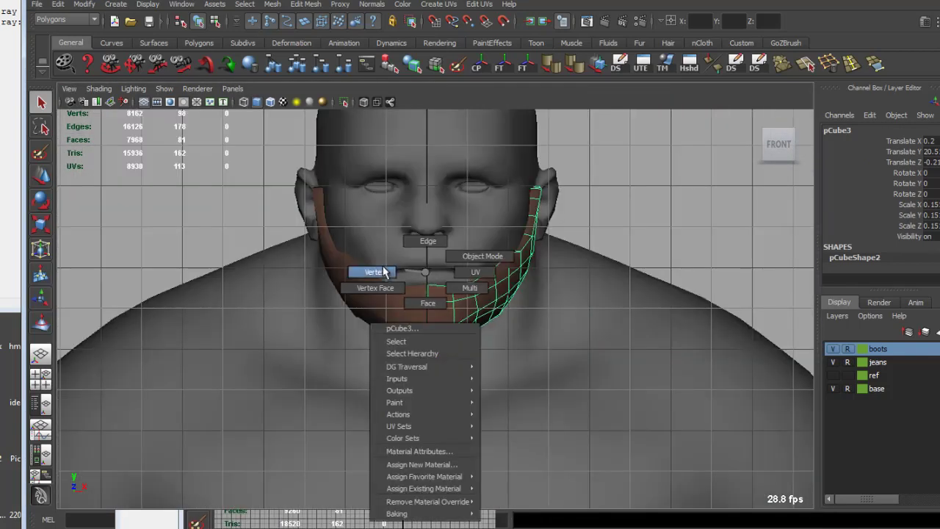
Snap the beard's centre column of vertices onto the middle line, then return to object mode.
{"action": "right_click_drag", "start_coordinate": [428, 272], "coordinate": [429, 256]}
{"action": "scroll", "coordinate": [430, 310], "scroll_direction": "up", "scroll_amount": 2}
{"action": "left_click_drag", "start_coordinate": [440, 415], "coordinate": [439, 419]}
{"action": "key", "text": "w"}
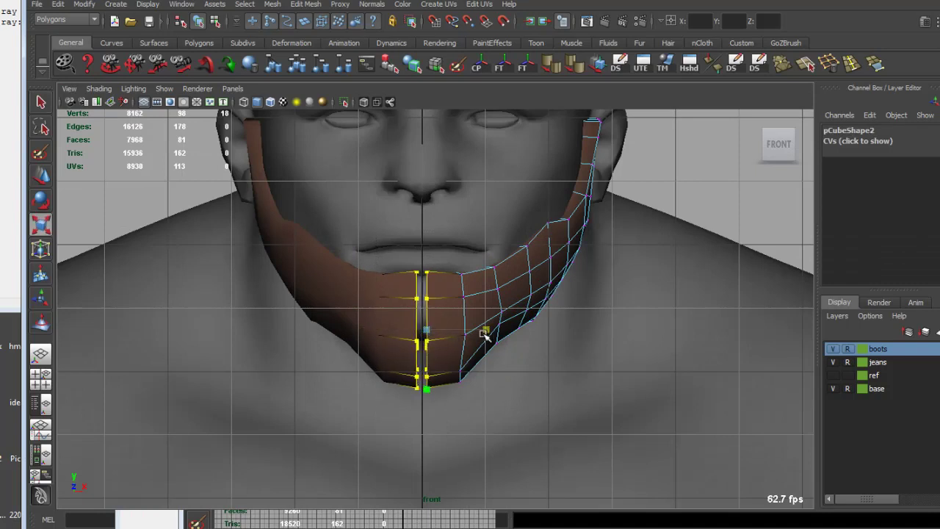
{"action": "mouse_move", "coordinate": [471, 335]}
{"action": "left_mouse_down"}
{"action": "mouse_move", "coordinate": [446, 330]}
{"action": "mouse_move", "coordinate": [478, 300]}
{"action": "mouse_move", "coordinate": [449, 273]}
{"action": "left_mouse_up"}
{"action": "scroll", "coordinate": [507, 290], "scroll_direction": "down", "scroll_amount": 3}
{"action": "key", "text": "space"}
{"action": "key", "text": "space"}
{"action": "key", "text": "F8"}
{"action": "left_click", "coordinate": [581, 247]}
Select the beard and make a mirrored copy of it with Ctrl+Shift+D.
{"action": "scroll", "coordinate": [514, 250], "scroll_direction": "down", "scroll_amount": 3}
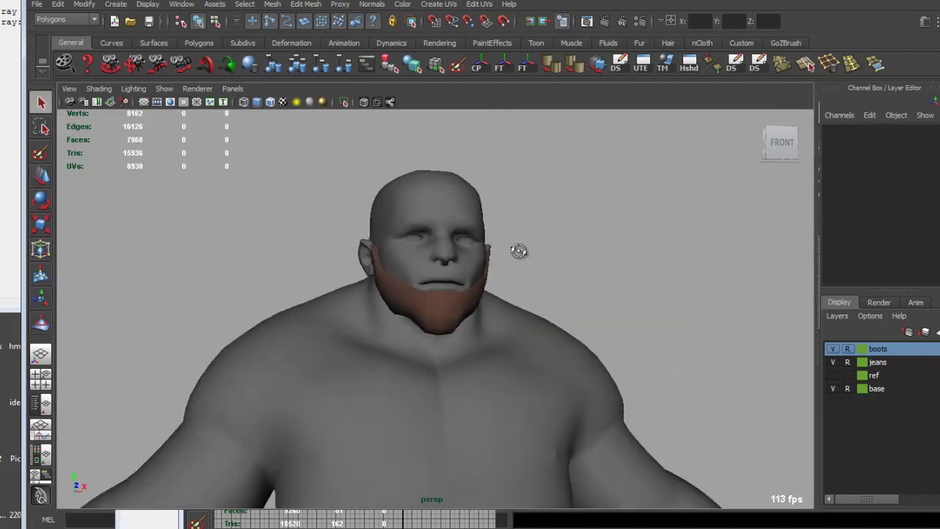
{"action": "left_click_drag", "start_coordinate": [514, 249], "coordinate": [465, 262], "text": "alt"}
{"action": "scroll", "coordinate": [455, 257], "scroll_direction": "up", "scroll_amount": 5}
{"action": "scroll", "coordinate": [441, 248], "scroll_direction": "up", "scroll_amount": 3}
{"action": "left_click", "coordinate": [440, 249]}
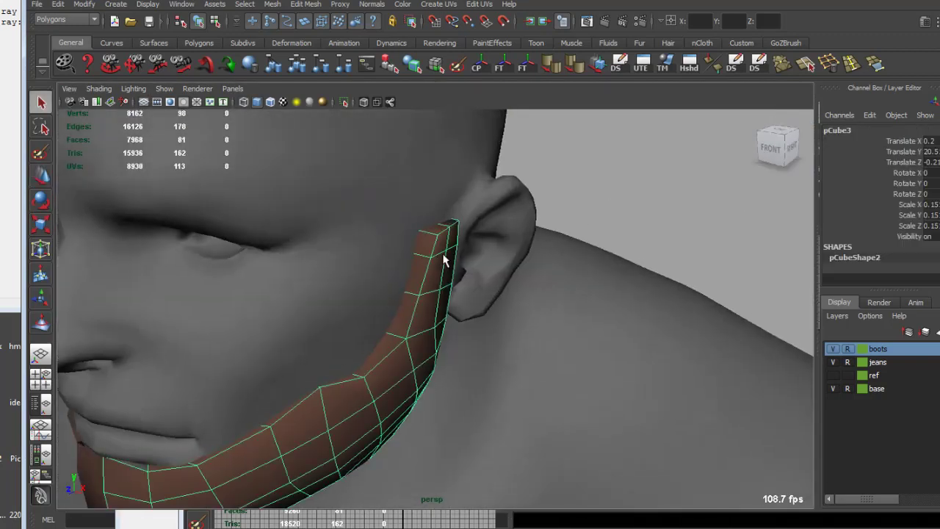
{"action": "right_click", "coordinate": [441, 252]}
{"action": "left_click", "coordinate": [442, 268]}
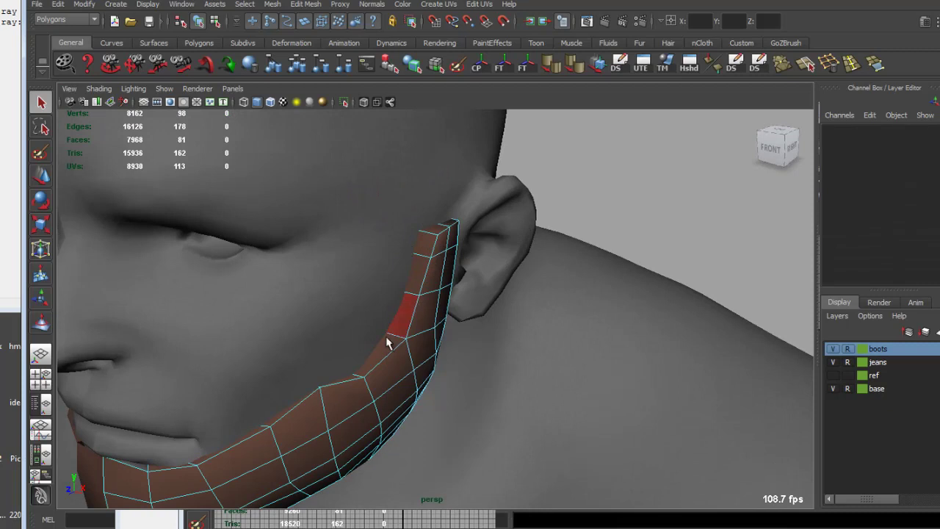
{"action": "left_click_drag", "start_coordinate": [443, 271], "coordinate": [413, 350], "text": "alt"}
{"action": "key", "text": "ctrl+shift+d"}
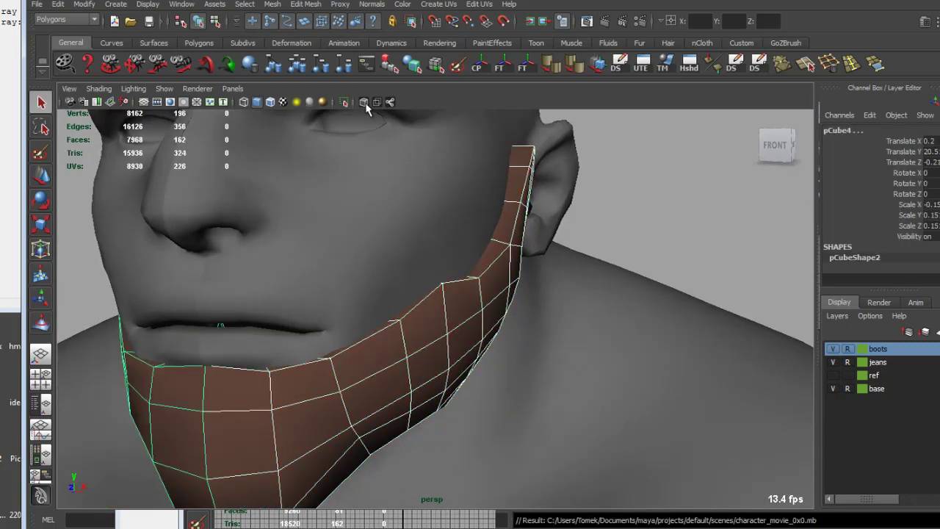
Isolate the beard, delete a mirrored face pair, then undo the deletion.
{"action": "left_click", "coordinate": [364, 102]}
{"action": "mouse_move", "coordinate": [350, 125]}
{"action": "left_mouse_down", "text": "alt"}
{"action": "mouse_move", "coordinate": [520, 262]}
{"action": "mouse_move", "coordinate": [554, 209]}
{"action": "mouse_move", "coordinate": [513, 243]}
{"action": "left_mouse_up", "text": "alt"}
{"action": "scroll", "coordinate": [504, 257], "scroll_direction": "up", "scroll_amount": 3}
{"action": "scroll", "coordinate": [294, 257], "scroll_direction": "up", "scroll_amount": 2}
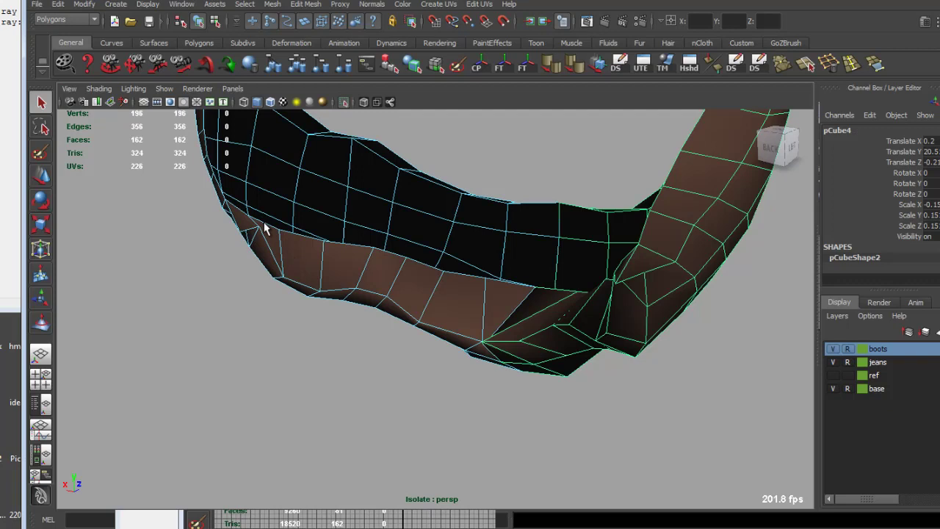
{"action": "mouse_move", "coordinate": [264, 228]}
{"action": "left_mouse_down", "text": "alt"}
{"action": "mouse_move", "coordinate": [246, 258]}
{"action": "mouse_move", "coordinate": [260, 299]}
{"action": "mouse_move", "coordinate": [367, 287]}
{"action": "mouse_move", "coordinate": [357, 293]}
{"action": "mouse_move", "coordinate": [447, 262]}
{"action": "mouse_move", "coordinate": [485, 292]}
{"action": "mouse_move", "coordinate": [398, 294]}
{"action": "mouse_move", "coordinate": [525, 225]}
{"action": "mouse_move", "coordinate": [478, 224]}
{"action": "mouse_move", "coordinate": [426, 258]}
{"action": "mouse_move", "coordinate": [447, 267]}
{"action": "mouse_move", "coordinate": [361, 196]}
{"action": "mouse_move", "coordinate": [293, 172]}
{"action": "mouse_move", "coordinate": [396, 227]}
{"action": "mouse_move", "coordinate": [524, 242]}
{"action": "left_mouse_up", "text": "alt"}
{"action": "left_click", "coordinate": [246, 258]}
{"action": "key", "text": "Delete"}
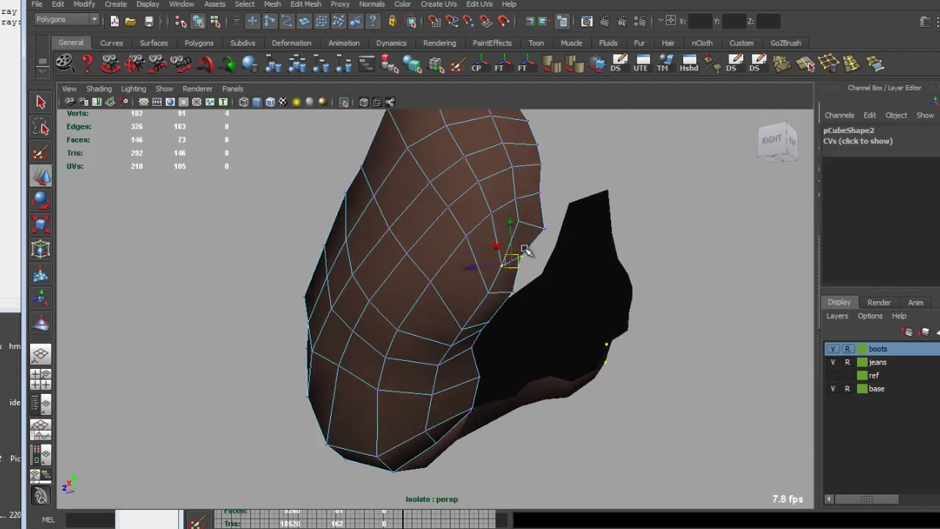
{"action": "left_click_drag", "start_coordinate": [524, 251], "coordinate": [552, 248], "text": "alt"}
{"action": "key", "text": "ctrl+z"}
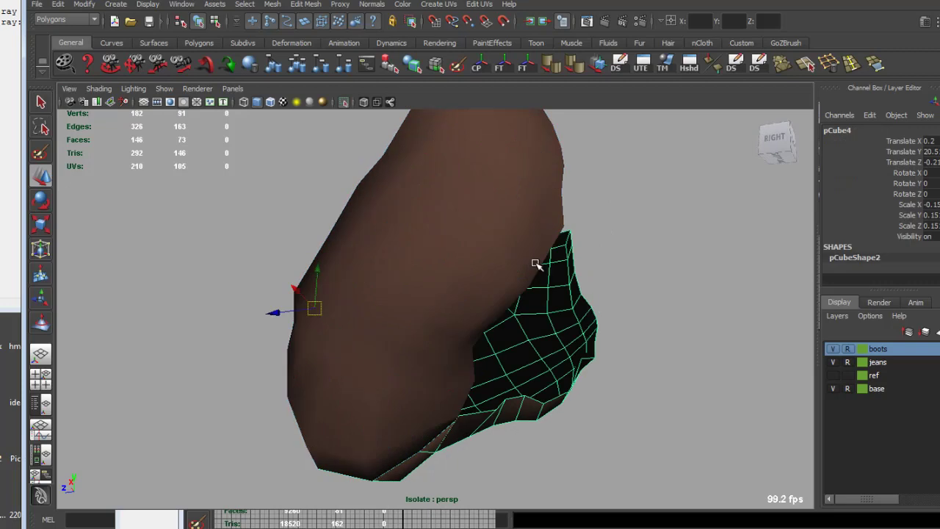
{"action": "key", "text": "ctrl+z"}
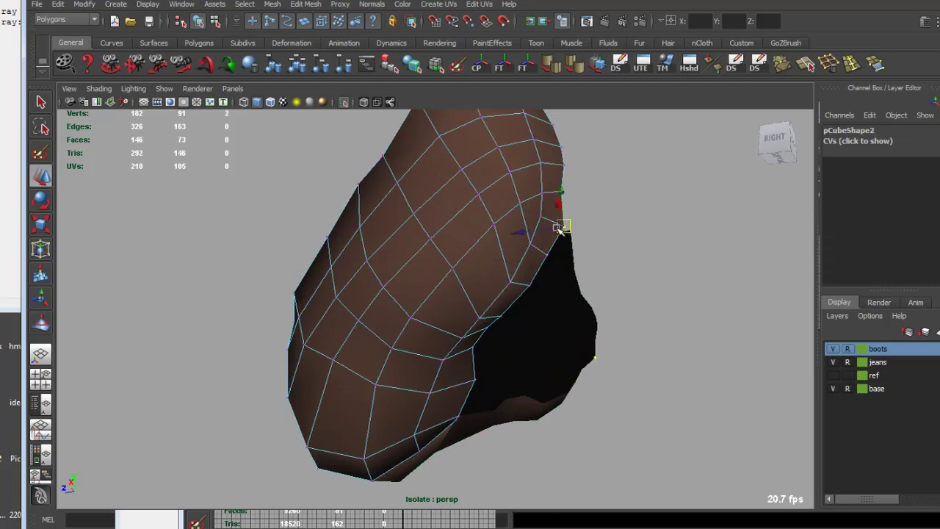
{"action": "mouse_move", "coordinate": [557, 228]}
{"action": "left_mouse_down", "text": "alt"}
{"action": "mouse_move", "coordinate": [595, 227]}
{"action": "mouse_move", "coordinate": [562, 243]}
{"action": "mouse_move", "coordinate": [451, 262]}
{"action": "mouse_move", "coordinate": [382, 261]}
{"action": "mouse_move", "coordinate": [356, 210]}
{"action": "mouse_move", "coordinate": [308, 228]}
{"action": "left_mouse_up", "text": "alt"}
Select a corner vertex of the beard, then show the whole character and deselect the beard.
{"action": "key", "text": "q"}
{"action": "mouse_move", "coordinate": [329, 184]}
{"action": "left_mouse_down", "text": "alt"}
{"action": "mouse_move", "coordinate": [335, 167]}
{"action": "mouse_move", "coordinate": [388, 216]}
{"action": "left_mouse_up", "text": "alt"}
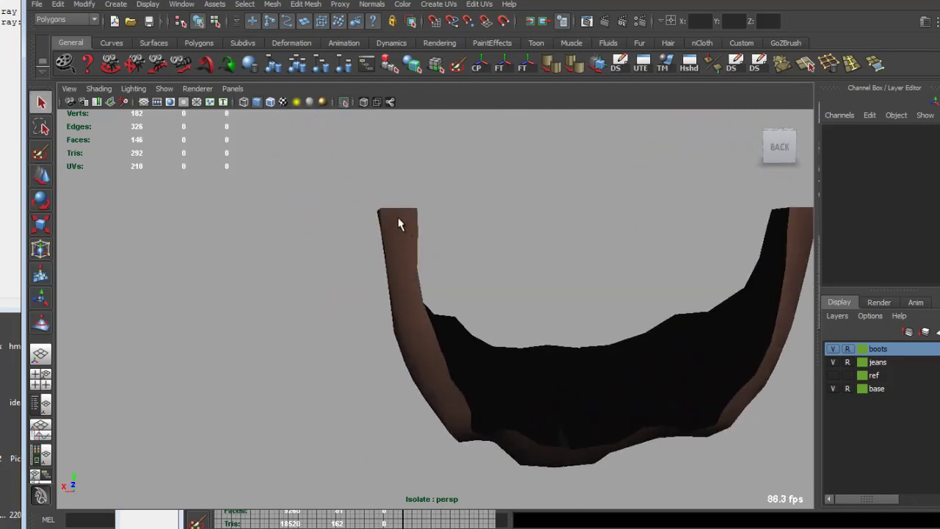
{"action": "right_click_drag", "start_coordinate": [394, 218], "coordinate": [367, 218]}
{"action": "mouse_move", "coordinate": [365, 205]}
{"action": "left_mouse_down"}
{"action": "mouse_move", "coordinate": [390, 223]}
{"action": "mouse_move", "coordinate": [363, 224]}
{"action": "mouse_move", "coordinate": [378, 220]}
{"action": "left_mouse_up"}
{"action": "key", "text": "ctrl+1"}
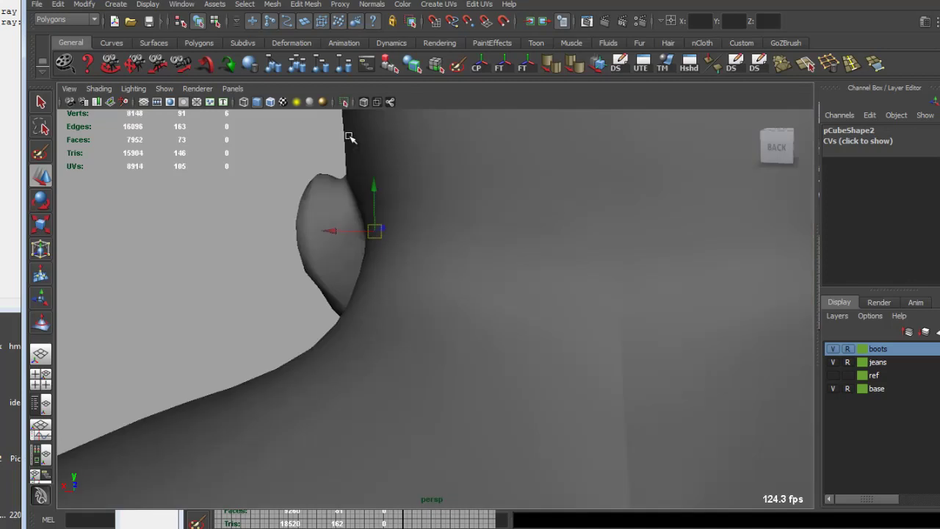
{"action": "mouse_move", "coordinate": [350, 137]}
{"action": "left_mouse_down", "text": "alt"}
{"action": "mouse_move", "coordinate": [548, 209]}
{"action": "mouse_move", "coordinate": [621, 218]}
{"action": "mouse_move", "coordinate": [419, 188]}
{"action": "mouse_move", "coordinate": [464, 234]}
{"action": "mouse_move", "coordinate": [287, 293]}
{"action": "mouse_move", "coordinate": [413, 260]}
{"action": "mouse_move", "coordinate": [558, 266]}
{"action": "mouse_move", "coordinate": [533, 295]}
{"action": "mouse_move", "coordinate": [446, 239]}
{"action": "mouse_move", "coordinate": [438, 263]}
{"action": "mouse_move", "coordinate": [357, 238]}
{"action": "mouse_move", "coordinate": [426, 237]}
{"action": "mouse_move", "coordinate": [438, 250]}
{"action": "mouse_move", "coordinate": [374, 215]}
{"action": "mouse_move", "coordinate": [439, 231]}
{"action": "mouse_move", "coordinate": [384, 203]}
{"action": "mouse_move", "coordinate": [577, 195]}
{"action": "mouse_move", "coordinate": [448, 206]}
{"action": "left_mouse_up", "text": "alt"}
{"action": "key", "text": "F8"}
{"action": "key", "text": "q"}
{"action": "left_click", "coordinate": [288, 293]}
{"action": "scroll", "coordinate": [438, 249], "scroll_direction": "down", "scroll_amount": 5}
Create a new polygon cube on the ground by the character's feet and move it along X.
{"action": "left_click", "coordinate": [113, 5]}
{"action": "mouse_move", "coordinate": [147, 37]}
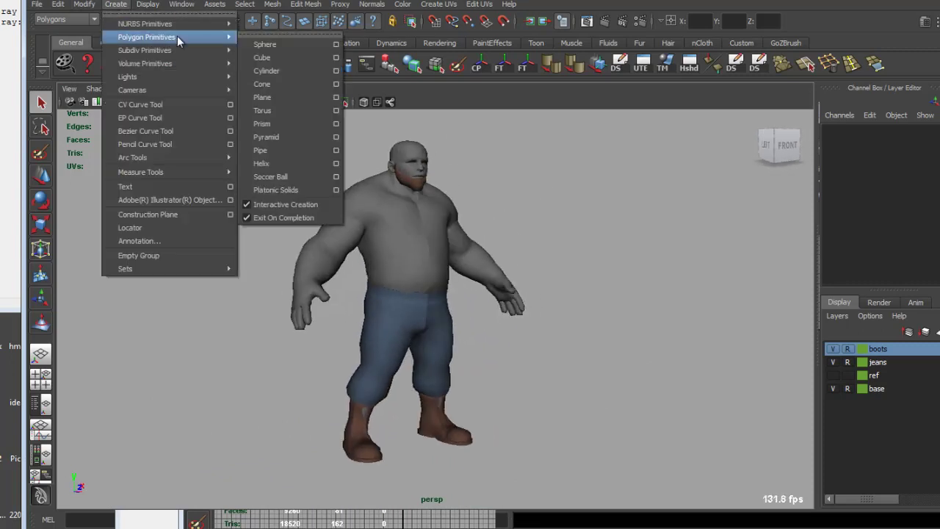
{"action": "left_click", "coordinate": [261, 57]}
{"action": "scroll", "coordinate": [417, 308], "scroll_direction": "up", "scroll_amount": 4}
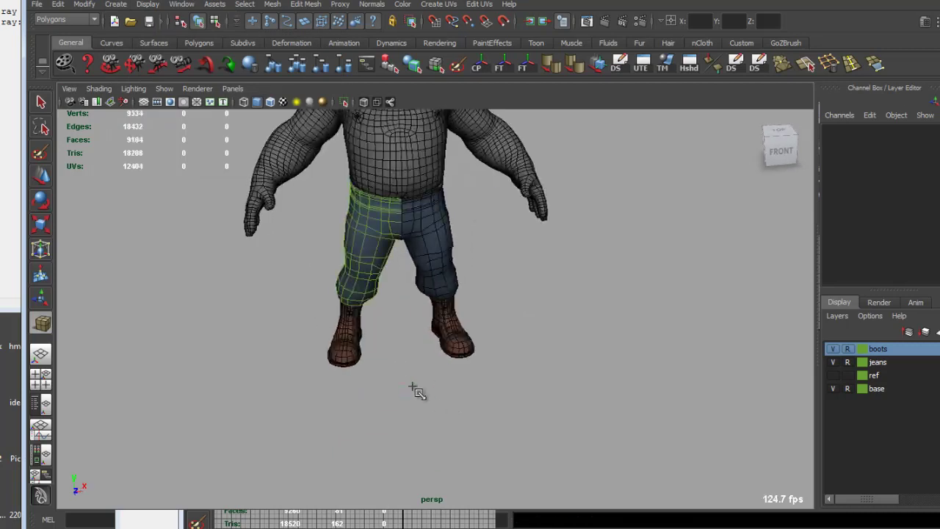
{"action": "left_click_drag", "start_coordinate": [420, 367], "coordinate": [397, 385]}
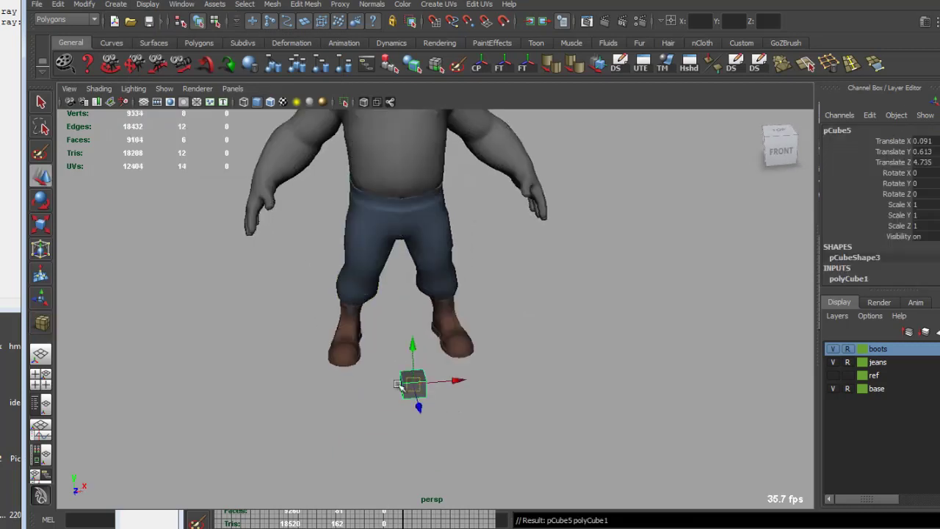
{"action": "left_click_drag", "start_coordinate": [455, 384], "coordinate": [477, 383]}
{"action": "scroll", "coordinate": [422, 356], "scroll_direction": "up", "scroll_amount": 3}
{"action": "mouse_move", "coordinate": [430, 335]}
{"action": "left_mouse_down", "text": "alt"}
{"action": "mouse_move", "coordinate": [487, 378]}
{"action": "mouse_move", "coordinate": [543, 381]}
{"action": "left_mouse_up", "text": "alt"}
Shrink the cube to about 0.19 scale and raise it up to the face.
{"action": "key", "text": "F11"}
{"action": "left_click", "coordinate": [470, 373]}
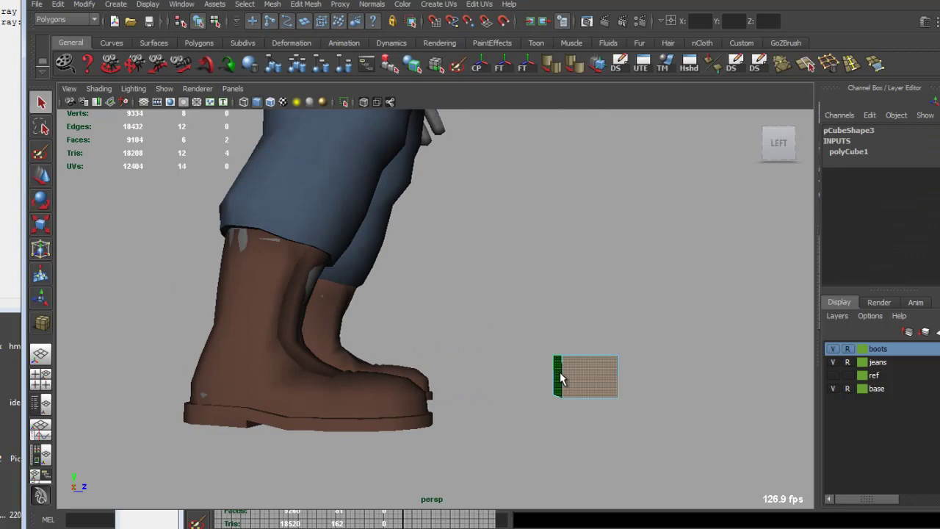
{"action": "key", "text": "F8"}
{"action": "scroll", "coordinate": [587, 373], "scroll_direction": "down", "scroll_amount": 5}
{"action": "mouse_move", "coordinate": [504, 330]}
{"action": "left_mouse_down", "text": "alt"}
{"action": "mouse_move", "coordinate": [481, 307]}
{"action": "mouse_move", "coordinate": [481, 192]}
{"action": "left_mouse_up", "text": "alt"}
{"action": "scroll", "coordinate": [470, 294], "scroll_direction": "up", "scroll_amount": 5}
{"action": "mouse_move", "coordinate": [539, 290]}
{"action": "left_mouse_down"}
{"action": "mouse_move", "coordinate": [539, 202]}
{"action": "mouse_move", "coordinate": [562, 311]}
{"action": "left_mouse_up"}
{"action": "key", "text": "r"}
{"action": "mouse_move", "coordinate": [693, 397]}
{"action": "left_mouse_down"}
{"action": "mouse_move", "coordinate": [667, 397]}
{"action": "mouse_move", "coordinate": [703, 397]}
{"action": "left_mouse_up"}
{"action": "key", "text": "w"}
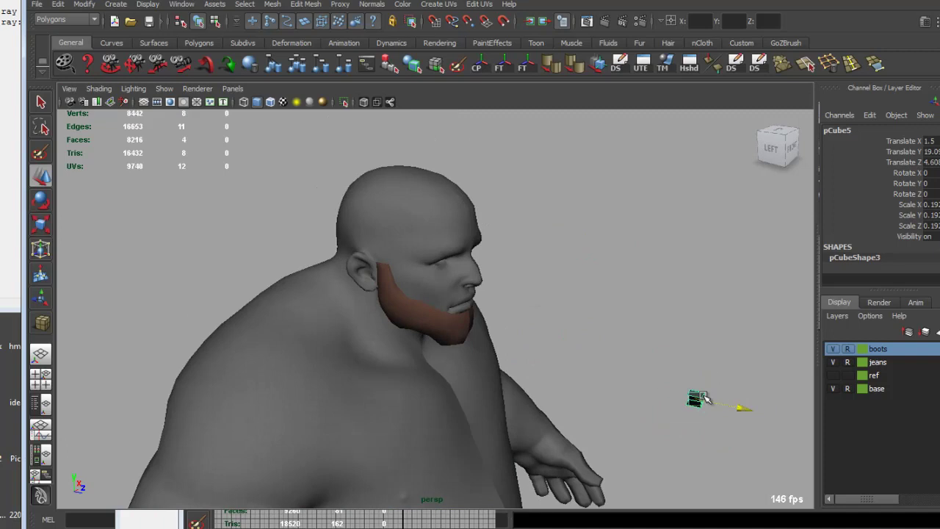
{"action": "left_click_drag", "start_coordinate": [550, 355], "coordinate": [440, 308], "text": "alt"}
Nudge the cube in depth so it sits between the nose and upper lip.
{"action": "scroll", "coordinate": [416, 213], "scroll_direction": "up", "scroll_amount": 3}
{"action": "mouse_move", "coordinate": [417, 273]}
{"action": "left_mouse_down"}
{"action": "mouse_move", "coordinate": [416, 213]}
{"action": "mouse_move", "coordinate": [437, 282]}
{"action": "mouse_move", "coordinate": [294, 285]}
{"action": "mouse_move", "coordinate": [322, 276]}
{"action": "left_mouse_up"}
{"action": "scroll", "coordinate": [284, 286], "scroll_direction": "up", "scroll_amount": 2}
{"action": "left_click_drag", "start_coordinate": [322, 275], "coordinate": [440, 279], "text": "alt"}
{"action": "scroll", "coordinate": [458, 270], "scroll_direction": "up", "scroll_amount": 2}
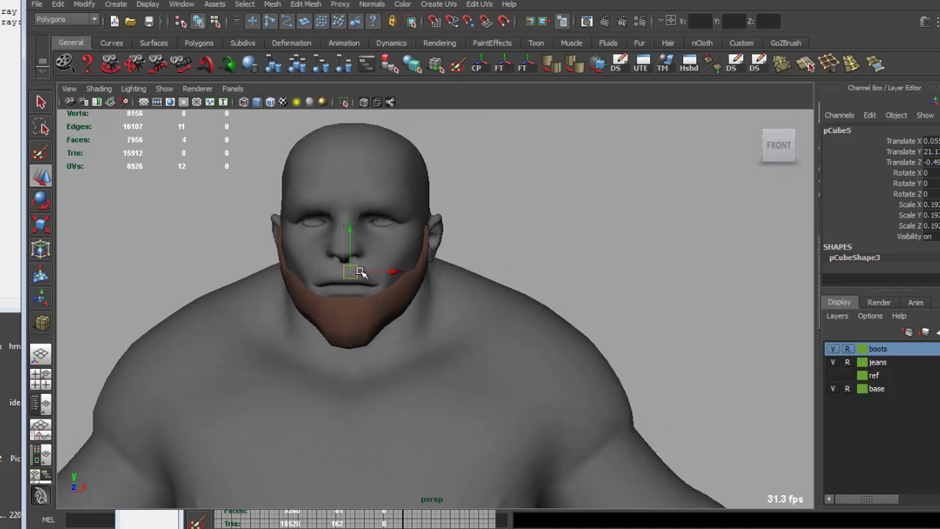
{"action": "left_click_drag", "start_coordinate": [360, 272], "coordinate": [293, 287], "text": "alt"}
{"action": "left_click", "coordinate": [299, 247]}
{"action": "key", "text": "ctrl+z"}
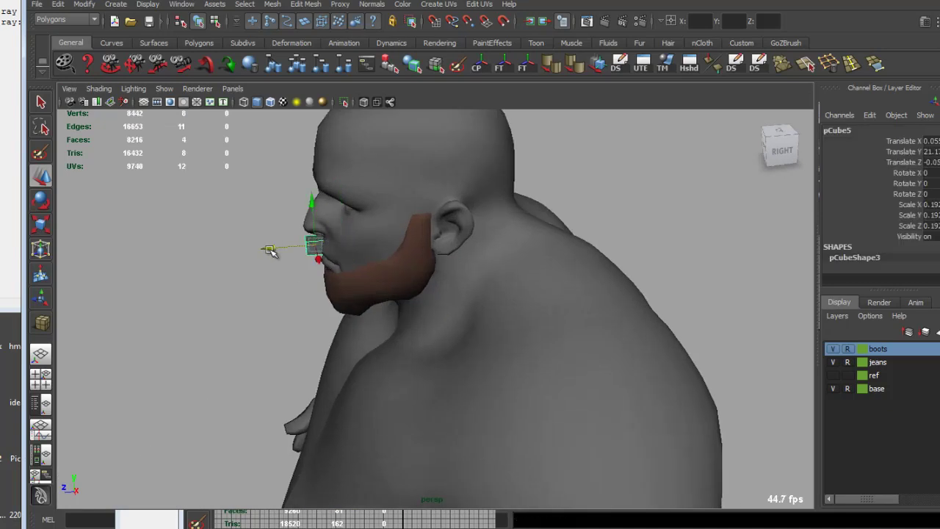
{"action": "right_click_drag", "start_coordinate": [271, 251], "coordinate": [501, 301], "text": "alt"}
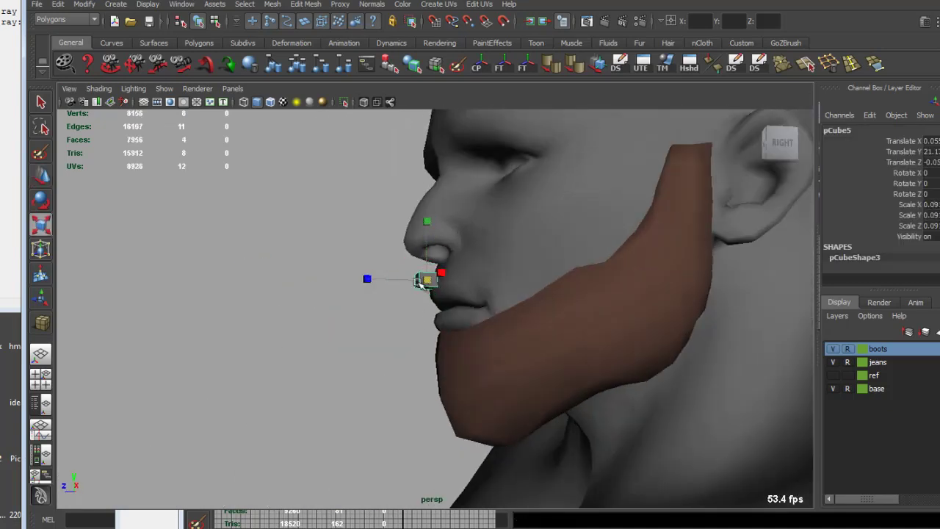
Tilt the cube about −13.6° on X under the nose.
{"action": "key", "text": "w"}
{"action": "mouse_move", "coordinate": [422, 281]}
{"action": "left_mouse_down", "text": "alt"}
{"action": "mouse_move", "coordinate": [503, 266]}
{"action": "mouse_move", "coordinate": [460, 261]}
{"action": "mouse_move", "coordinate": [556, 268]}
{"action": "mouse_move", "coordinate": [478, 263]}
{"action": "left_mouse_up", "text": "alt"}
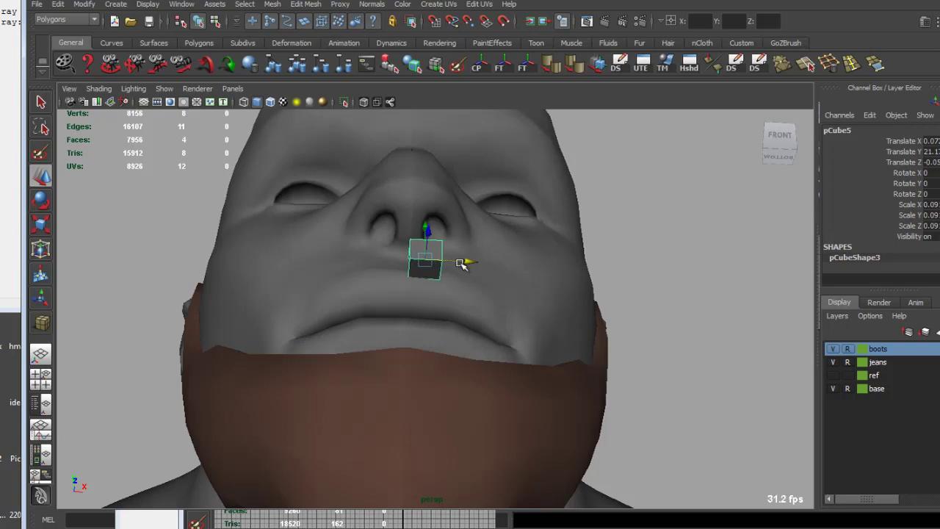
{"action": "mouse_move", "coordinate": [434, 232]}
{"action": "left_mouse_down", "text": "alt"}
{"action": "mouse_move", "coordinate": [520, 257]}
{"action": "mouse_move", "coordinate": [507, 279]}
{"action": "mouse_move", "coordinate": [522, 310]}
{"action": "left_mouse_up", "text": "alt"}
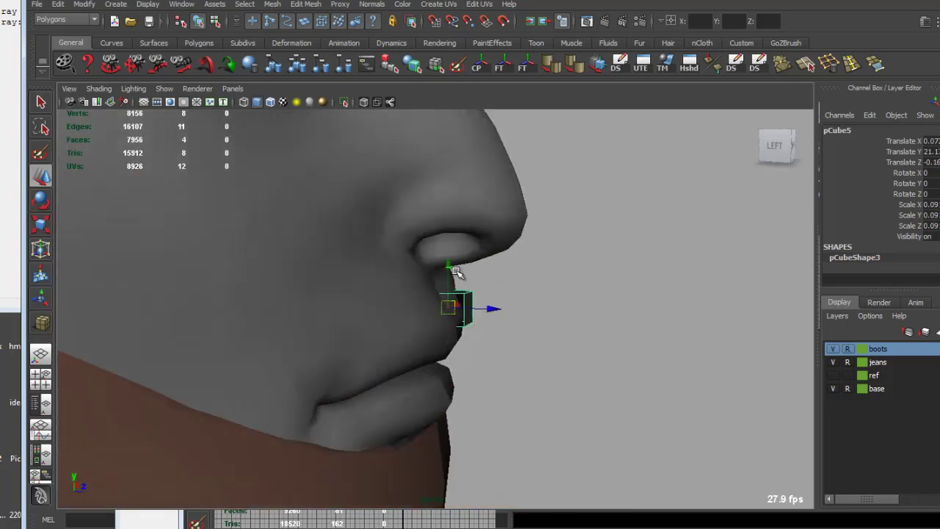
{"action": "mouse_move", "coordinate": [444, 256]}
{"action": "left_mouse_down", "text": "alt"}
{"action": "mouse_move", "coordinate": [434, 279]}
{"action": "mouse_move", "coordinate": [431, 253]}
{"action": "left_mouse_up", "text": "alt"}
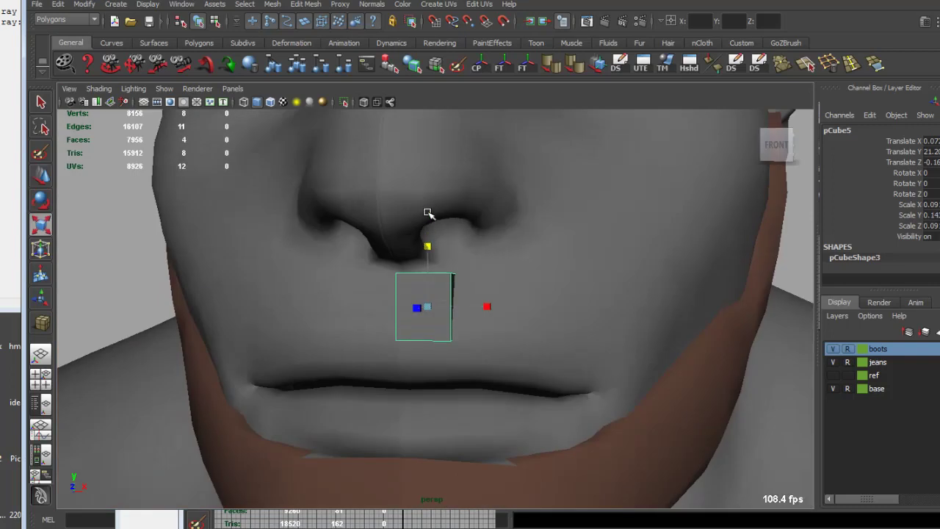
{"action": "mouse_move", "coordinate": [428, 213]}
{"action": "left_mouse_down", "text": "alt"}
{"action": "mouse_move", "coordinate": [379, 296]}
{"action": "mouse_move", "coordinate": [373, 260]}
{"action": "mouse_move", "coordinate": [453, 314]}
{"action": "left_mouse_up", "text": "alt"}
{"action": "key", "text": "e"}
{"action": "key", "text": "w"}
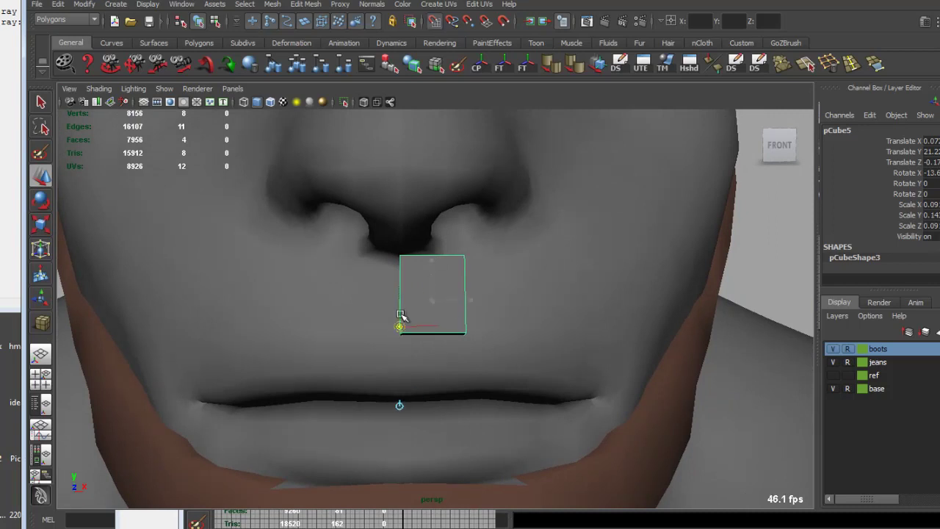
Mirror the cube across the face's centre and assign it the existing brown beard material.
{"action": "key", "text": "space"}
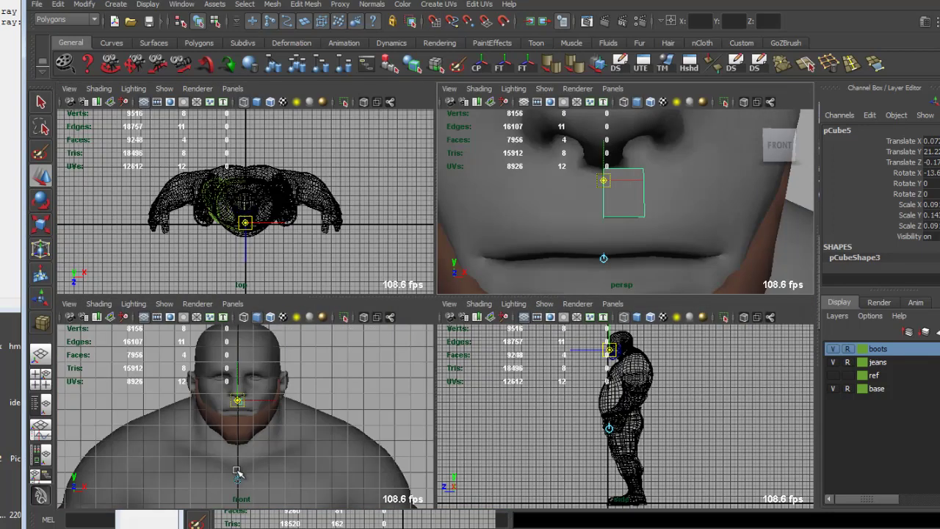
{"action": "scroll", "coordinate": [264, 418], "scroll_direction": "up", "scroll_amount": 5}
{"action": "key", "text": "space"}
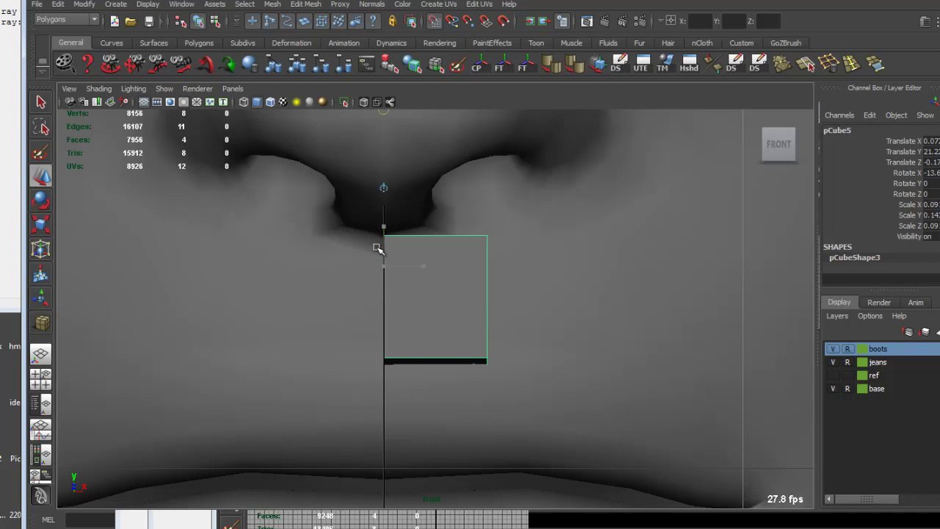
{"action": "left_click", "coordinate": [714, 64]}
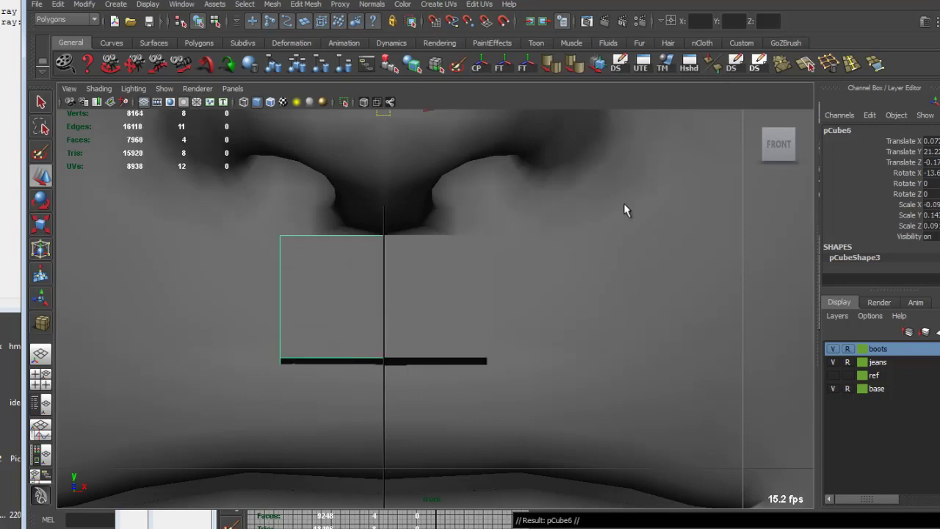
{"action": "scroll", "coordinate": [566, 205], "scroll_direction": "down", "scroll_amount": 5}
{"action": "scroll", "coordinate": [444, 321], "scroll_direction": "up", "scroll_amount": 3}
{"action": "scroll", "coordinate": [441, 310], "scroll_direction": "up", "scroll_amount": 1}
{"action": "mouse_move", "coordinate": [441, 310]}
{"action": "right_mouse_down"}
{"action": "mouse_move", "coordinate": [477, 524]}
{"action": "mouse_move", "coordinate": [553, 524]}
{"action": "right_mouse_up"}
Save the scene.
{"action": "scroll", "coordinate": [437, 312], "scroll_direction": "up", "scroll_amount": 1}
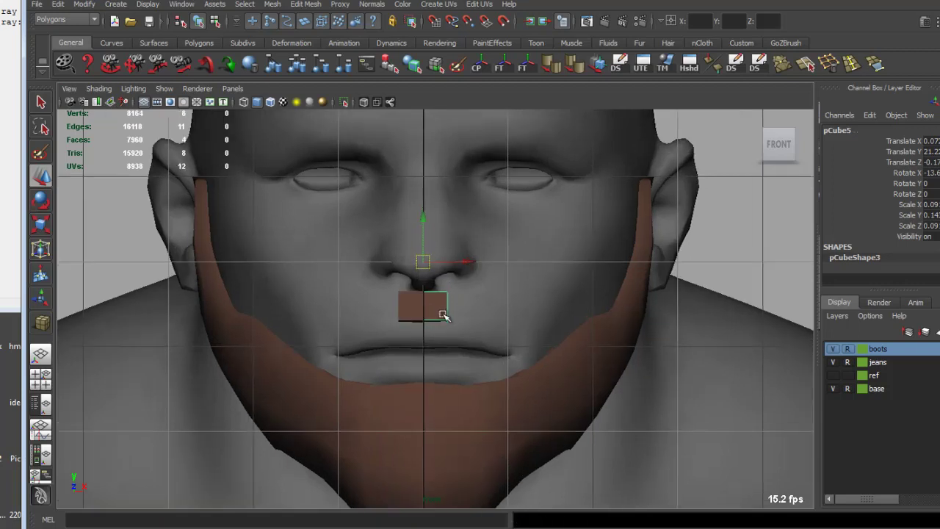
{"action": "scroll", "coordinate": [445, 314], "scroll_direction": "up", "scroll_amount": 3}
{"action": "scroll", "coordinate": [452, 312], "scroll_direction": "down", "scroll_amount": 5}
{"action": "key", "text": "ctrl+s"}
Remove the mirrored left copy and freeze the cube's transforms to zero.
{"action": "scroll", "coordinate": [465, 318], "scroll_direction": "up", "scroll_amount": 1}
{"action": "scroll", "coordinate": [650, 172], "scroll_direction": "up", "scroll_amount": 1}
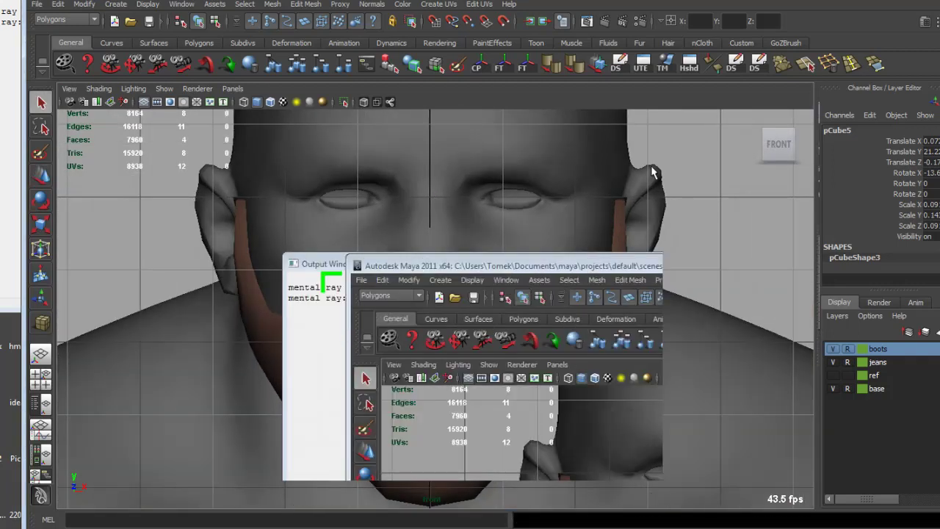
{"action": "key", "text": "space"}
{"action": "key", "text": "space"}
{"action": "scroll", "coordinate": [628, 255], "scroll_direction": "down", "scroll_amount": 2}
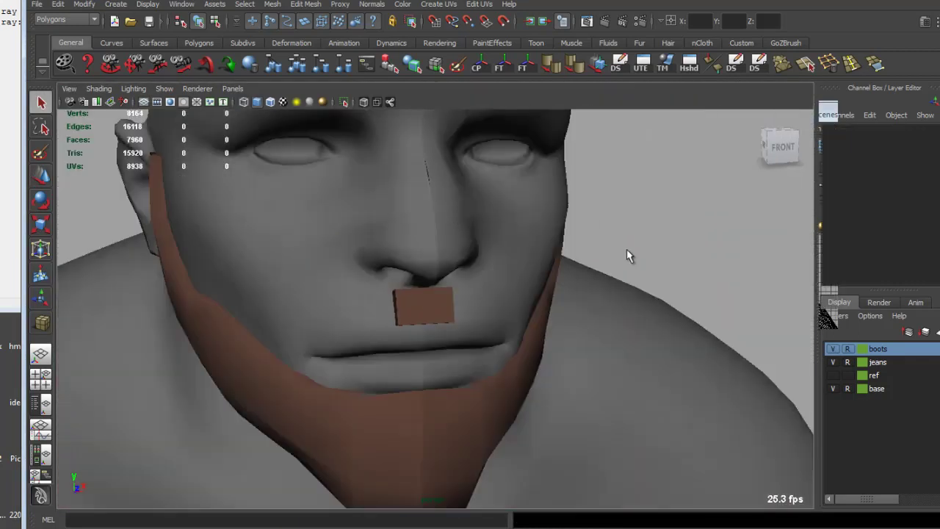
{"action": "mouse_move", "coordinate": [628, 256]}
{"action": "left_mouse_down", "text": "alt"}
{"action": "mouse_move", "coordinate": [514, 245]}
{"action": "mouse_move", "coordinate": [430, 277]}
{"action": "mouse_move", "coordinate": [470, 319]}
{"action": "mouse_move", "coordinate": [397, 303]}
{"action": "left_mouse_up", "text": "alt"}
{"action": "left_click", "coordinate": [427, 298]}
{"action": "key", "text": "ctrl+z"}
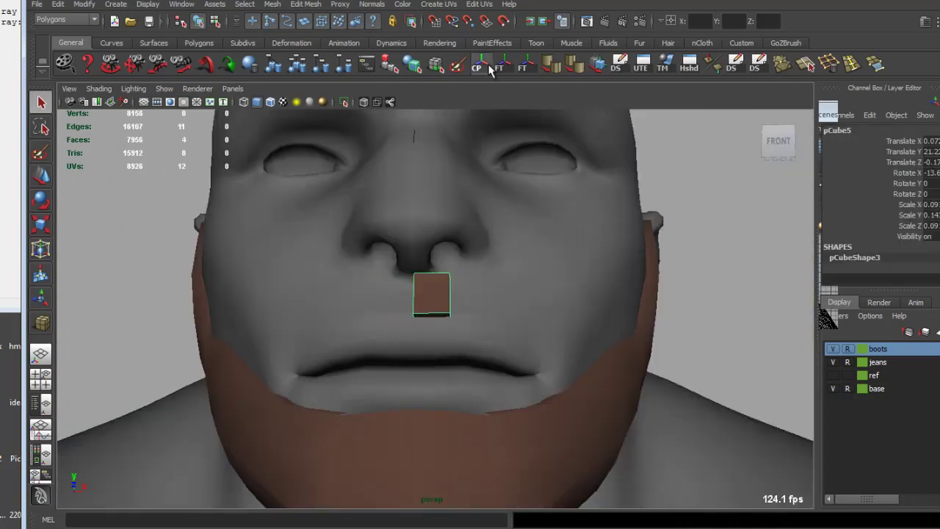
{"action": "left_click", "coordinate": [494, 66]}
{"action": "key", "text": "Delete"}
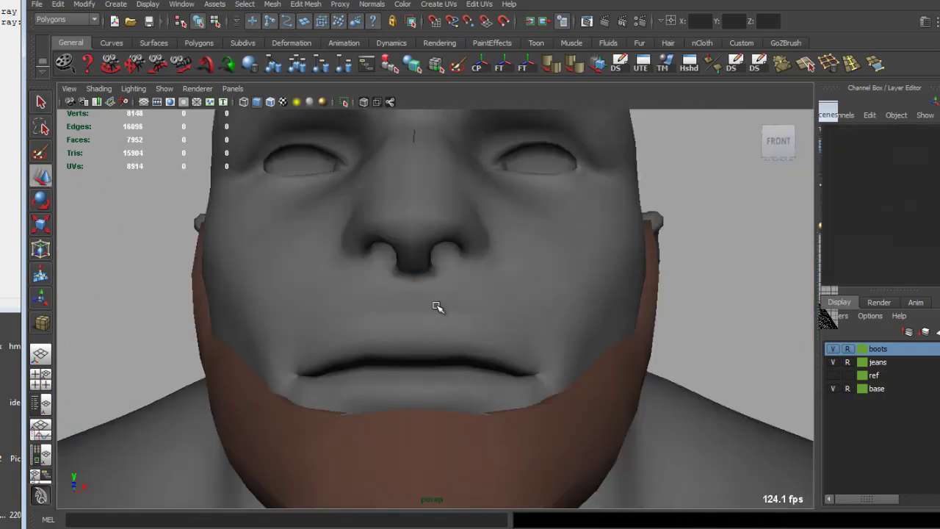
{"action": "key", "text": "ctrl+z"}
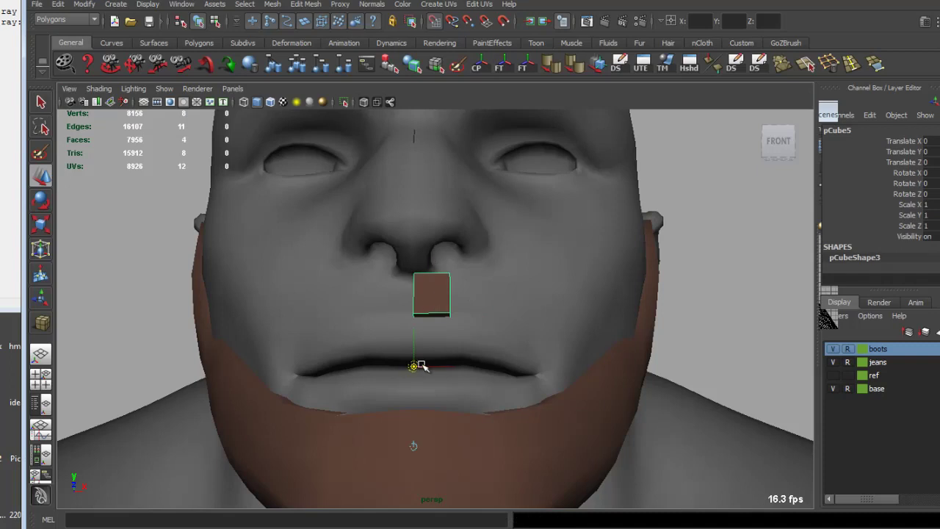
Return to a single perspective view in select mode, looking around the face.
{"action": "key", "text": "space"}
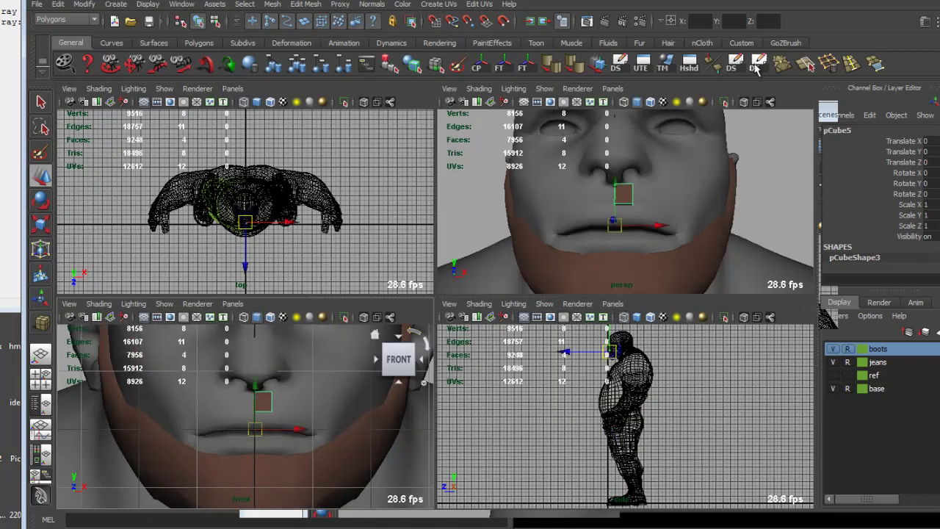
{"action": "key", "text": "space"}
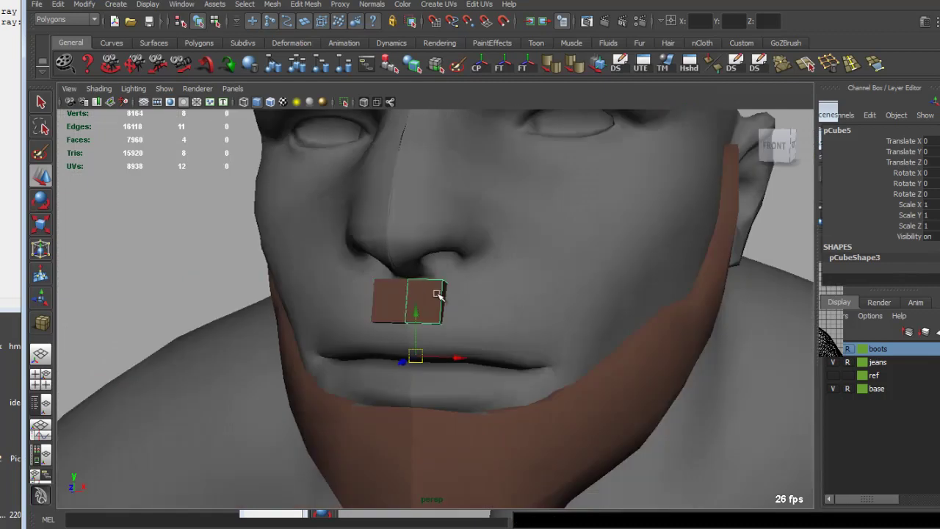
{"action": "key", "text": "q"}
{"action": "mouse_move", "coordinate": [438, 294]}
{"action": "left_mouse_down", "text": "alt"}
{"action": "mouse_move", "coordinate": [450, 289]}
{"action": "mouse_move", "coordinate": [424, 315]}
{"action": "left_mouse_up", "text": "alt"}
Extrude the cube's outer side face outward into a second moustache segment.
{"action": "right_click_drag", "start_coordinate": [423, 302], "coordinate": [423, 321], "text": "shift"}
{"action": "left_click_drag", "start_coordinate": [423, 321], "coordinate": [533, 304], "text": "alt"}
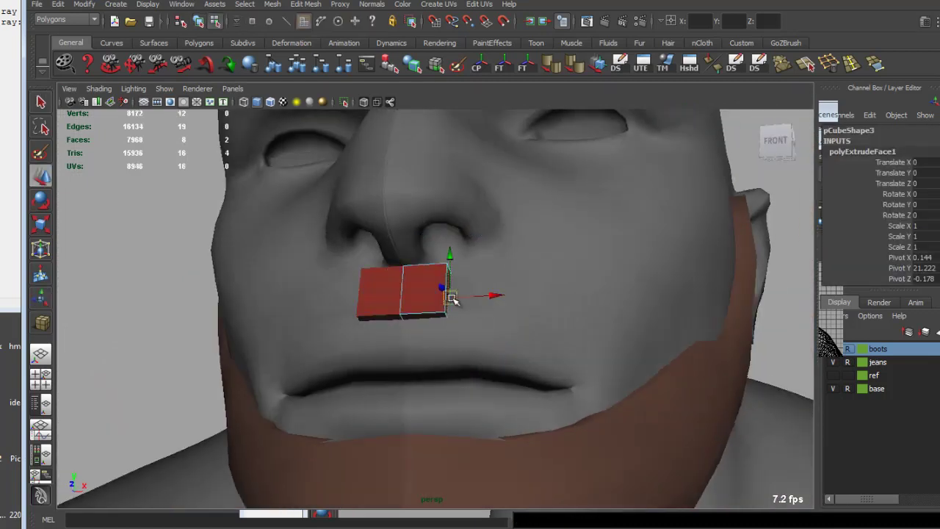
{"action": "mouse_move", "coordinate": [451, 294]}
{"action": "left_mouse_down", "text": "alt"}
{"action": "mouse_move", "coordinate": [504, 318]}
{"action": "mouse_move", "coordinate": [453, 315]}
{"action": "mouse_move", "coordinate": [520, 269]}
{"action": "mouse_move", "coordinate": [614, 332]}
{"action": "left_mouse_up", "text": "alt"}
{"action": "key", "text": "ctrl+e"}
{"action": "scroll", "coordinate": [613, 333], "scroll_direction": "down", "scroll_amount": 5}
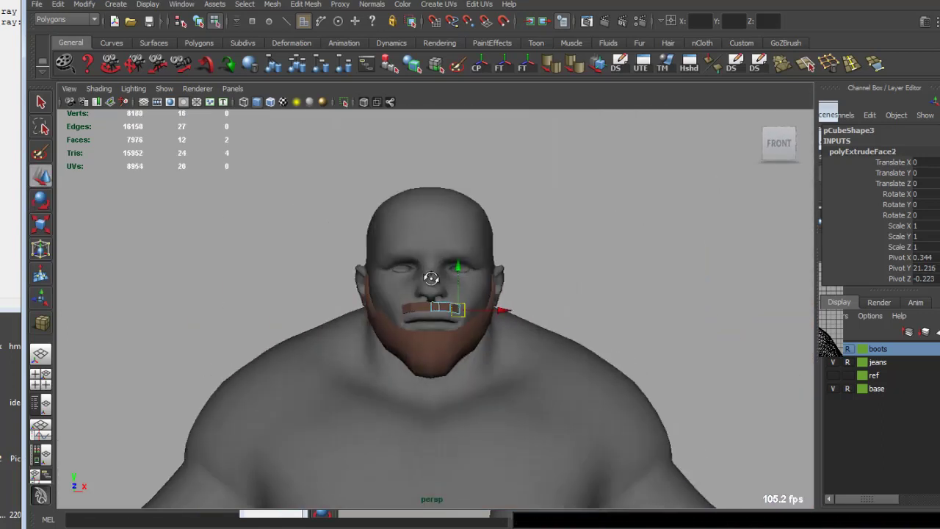
{"action": "scroll", "coordinate": [431, 262], "scroll_direction": "up", "scroll_amount": 5}
{"action": "mouse_move", "coordinate": [457, 272]}
{"action": "left_mouse_down", "text": "alt"}
{"action": "mouse_move", "coordinate": [431, 262]}
{"action": "mouse_move", "coordinate": [464, 254]}
{"action": "mouse_move", "coordinate": [473, 268]}
{"action": "mouse_move", "coordinate": [433, 268]}
{"action": "mouse_move", "coordinate": [558, 297]}
{"action": "mouse_move", "coordinate": [446, 274]}
{"action": "mouse_move", "coordinate": [446, 287]}
{"action": "left_mouse_up", "text": "alt"}
{"action": "scroll", "coordinate": [384, 260], "scroll_direction": "up", "scroll_amount": 3}
Angle the strip's end face, extrude another segment, and select its new end faces.
{"action": "key", "text": "e"}
{"action": "key", "text": "ctrl+e"}
{"action": "scroll", "coordinate": [518, 294], "scroll_direction": "down", "scroll_amount": 3}
{"action": "key", "text": "ctrl+F9"}
{"action": "left_click_drag", "start_coordinate": [474, 338], "coordinate": [475, 338]}
{"action": "key", "text": "e"}
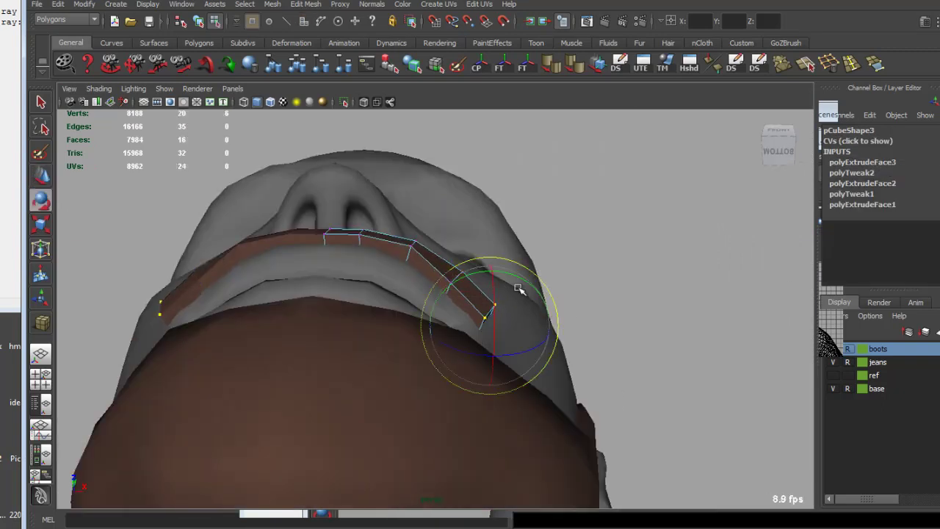
{"action": "key", "text": "q"}
{"action": "left_click_drag", "start_coordinate": [517, 311], "coordinate": [441, 255], "text": "alt"}
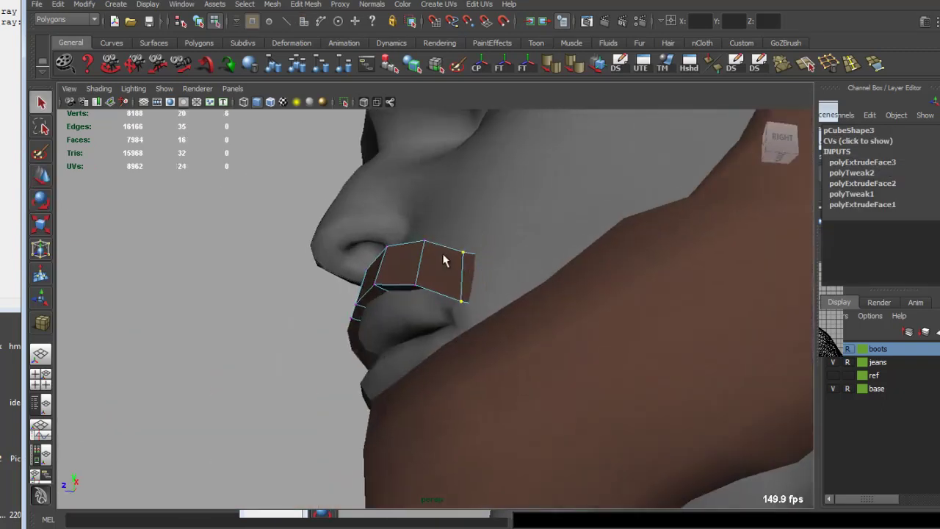
{"action": "right_click_drag", "start_coordinate": [441, 254], "coordinate": [440, 285]}
{"action": "mouse_move", "coordinate": [441, 285]}
{"action": "left_mouse_down", "text": "alt"}
{"action": "mouse_move", "coordinate": [529, 321]}
{"action": "mouse_move", "coordinate": [429, 355]}
{"action": "mouse_move", "coordinate": [508, 341]}
{"action": "mouse_move", "coordinate": [450, 335]}
{"action": "mouse_move", "coordinate": [505, 334]}
{"action": "left_mouse_up", "text": "alt"}
Extrude two more end segments, rotating and scaling each toward the mouth corner.
{"action": "key", "text": "ctrl+e"}
{"action": "key", "text": "e"}
{"action": "key", "text": "r"}
{"action": "key", "text": "ctrl+e"}
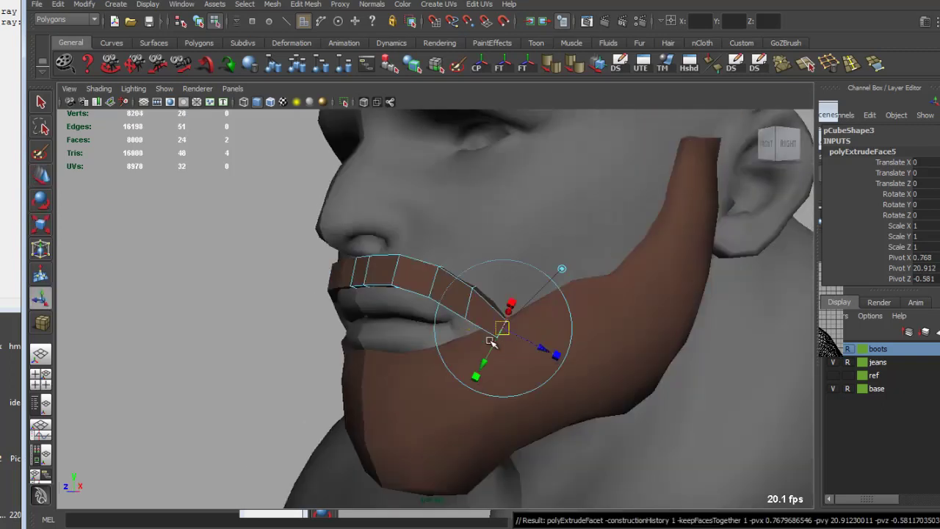
{"action": "key", "text": "r"}
{"action": "key", "text": "e"}
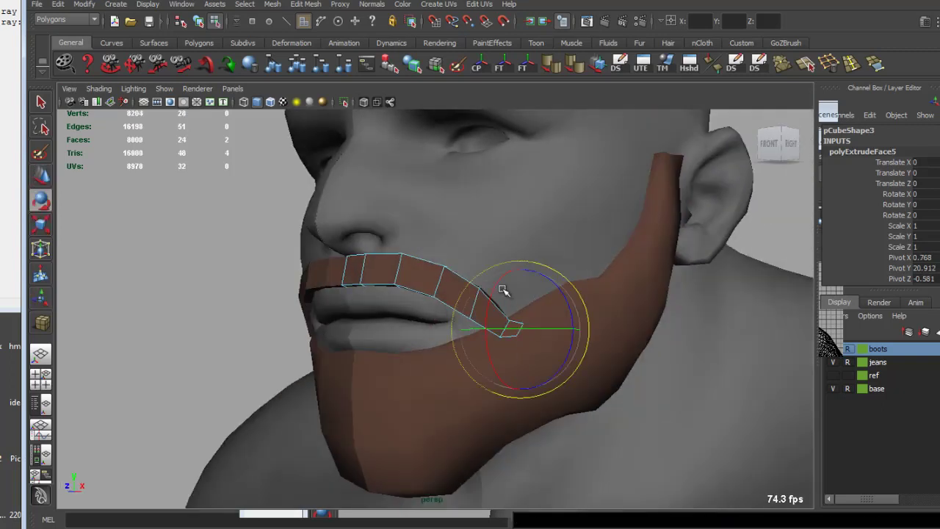
{"action": "mouse_move", "coordinate": [504, 264]}
{"action": "left_mouse_down", "text": "alt"}
{"action": "mouse_move", "coordinate": [528, 301]}
{"action": "mouse_move", "coordinate": [401, 304]}
{"action": "mouse_move", "coordinate": [399, 293]}
{"action": "mouse_move", "coordinate": [440, 264]}
{"action": "left_mouse_up", "text": "alt"}
{"action": "key", "text": "q"}
Move strip vertices to curve it downward over the lower lip.
{"action": "key", "text": "F9"}
{"action": "left_click_drag", "start_coordinate": [509, 373], "coordinate": [495, 335], "text": "alt"}
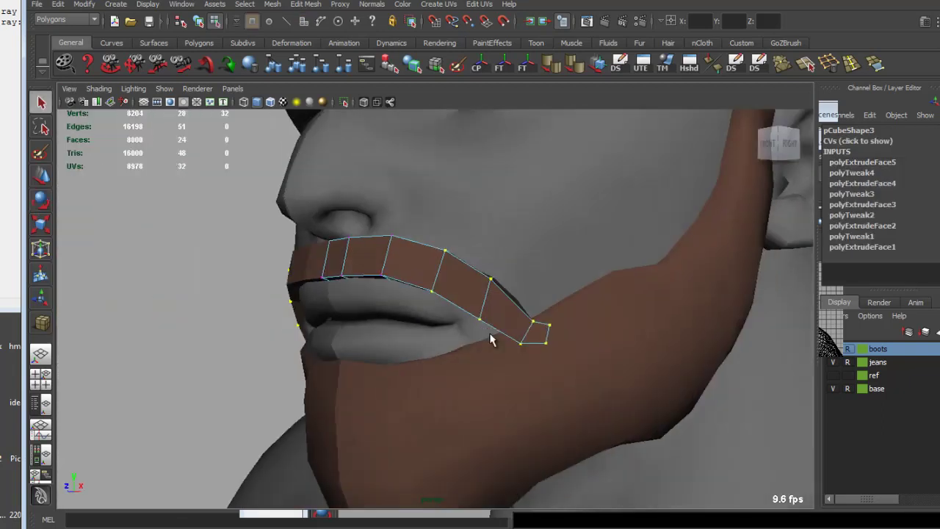
{"action": "left_click", "coordinate": [491, 299]}
{"action": "key", "text": "w"}
{"action": "left_click_drag", "start_coordinate": [492, 303], "coordinate": [374, 232], "text": "alt"}
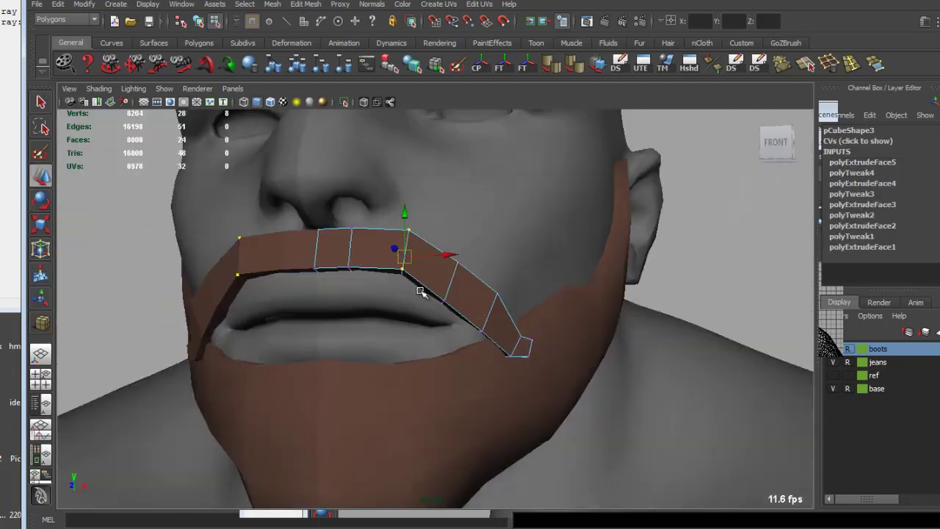
{"action": "left_click_drag", "start_coordinate": [420, 292], "coordinate": [371, 252], "text": "alt"}
{"action": "left_click_drag", "start_coordinate": [297, 251], "coordinate": [370, 291]}
{"action": "mouse_move", "coordinate": [370, 291]}
{"action": "left_mouse_down", "text": "alt"}
{"action": "mouse_move", "coordinate": [345, 296]}
{"action": "mouse_move", "coordinate": [357, 268]}
{"action": "mouse_move", "coordinate": [351, 226]}
{"action": "mouse_move", "coordinate": [409, 252]}
{"action": "mouse_move", "coordinate": [394, 221]}
{"action": "mouse_move", "coordinate": [375, 213]}
{"action": "mouse_move", "coordinate": [425, 278]}
{"action": "mouse_move", "coordinate": [399, 272]}
{"action": "mouse_move", "coordinate": [444, 294]}
{"action": "mouse_move", "coordinate": [370, 284]}
{"action": "mouse_move", "coordinate": [441, 316]}
{"action": "left_mouse_up", "text": "alt"}
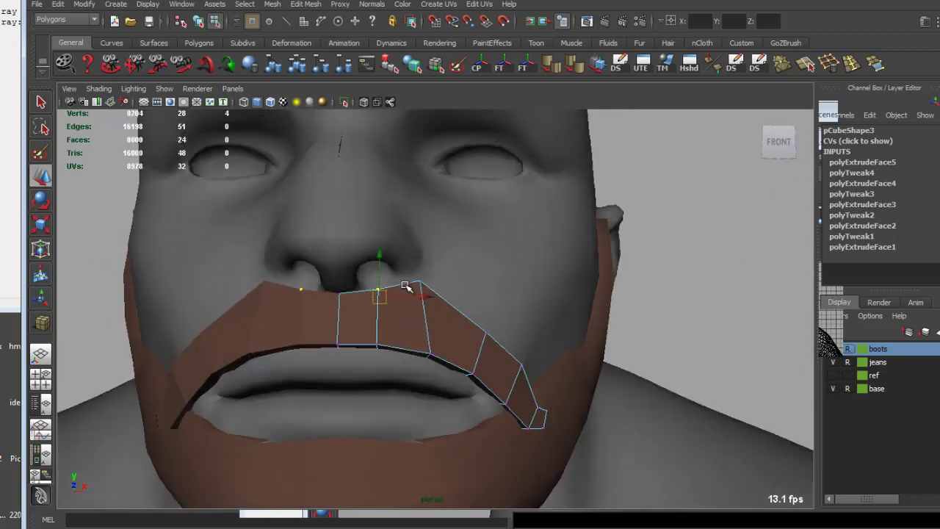
Reposition the strip's upper vertices, undoing one unwanted vertex move.
{"action": "left_click", "coordinate": [491, 334]}
{"action": "mouse_move", "coordinate": [493, 338]}
{"action": "left_mouse_down", "text": "alt"}
{"action": "mouse_move", "coordinate": [455, 367]}
{"action": "mouse_move", "coordinate": [419, 357]}
{"action": "mouse_move", "coordinate": [480, 330]}
{"action": "mouse_move", "coordinate": [447, 341]}
{"action": "mouse_move", "coordinate": [307, 319]}
{"action": "left_mouse_up", "text": "alt"}
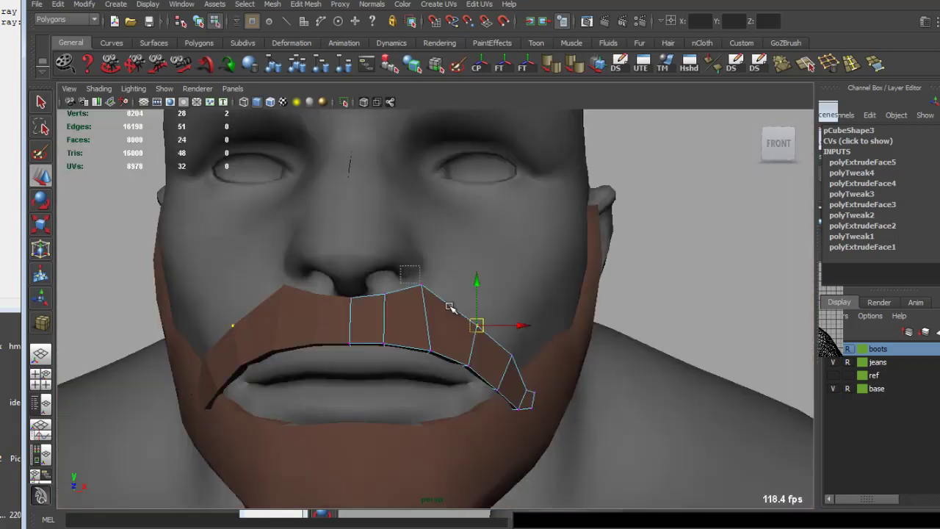
{"action": "left_click", "coordinate": [419, 291]}
{"action": "scroll", "coordinate": [439, 316], "scroll_direction": "down", "scroll_amount": 3}
{"action": "scroll", "coordinate": [430, 307], "scroll_direction": "up", "scroll_amount": 4}
{"action": "mouse_move", "coordinate": [393, 312]}
{"action": "left_mouse_down", "text": "alt"}
{"action": "mouse_move", "coordinate": [430, 306]}
{"action": "mouse_move", "coordinate": [319, 334]}
{"action": "left_mouse_up", "text": "alt"}
{"action": "key", "text": "ctrl+z"}
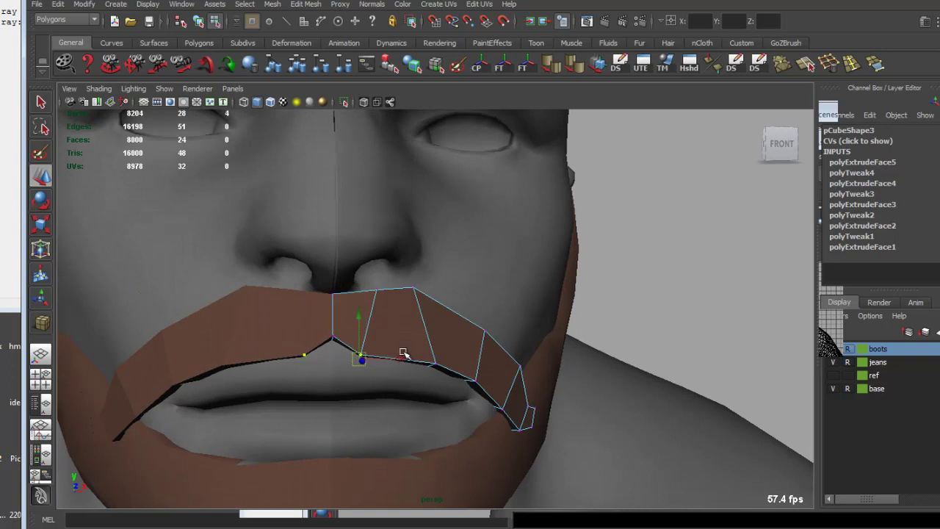
Select and adjust the vertices along the strip's lower edge.
{"action": "mouse_move", "coordinate": [403, 354]}
{"action": "left_mouse_down", "text": "alt"}
{"action": "mouse_move", "coordinate": [419, 377]}
{"action": "mouse_move", "coordinate": [409, 354]}
{"action": "left_mouse_up", "text": "alt"}
{"action": "left_click_drag", "start_coordinate": [409, 354], "coordinate": [446, 401]}
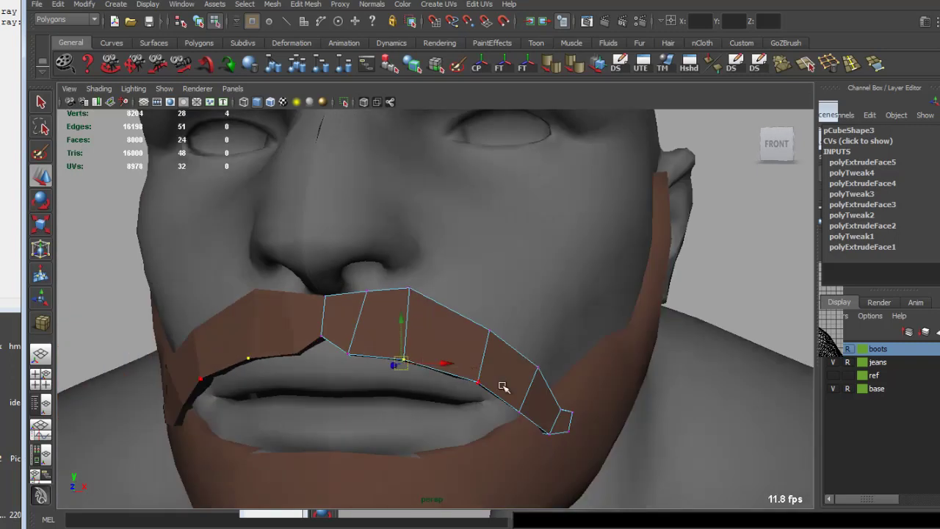
{"action": "scroll", "coordinate": [502, 386], "scroll_direction": "down", "scroll_amount": 3}
{"action": "mouse_move", "coordinate": [367, 353]}
{"action": "left_mouse_down", "text": "alt"}
{"action": "mouse_move", "coordinate": [411, 345]}
{"action": "mouse_move", "coordinate": [423, 308]}
{"action": "mouse_move", "coordinate": [343, 262]}
{"action": "mouse_move", "coordinate": [413, 315]}
{"action": "mouse_move", "coordinate": [389, 282]}
{"action": "left_mouse_up", "text": "alt"}
{"action": "scroll", "coordinate": [423, 291], "scroll_direction": "up", "scroll_amount": 3}
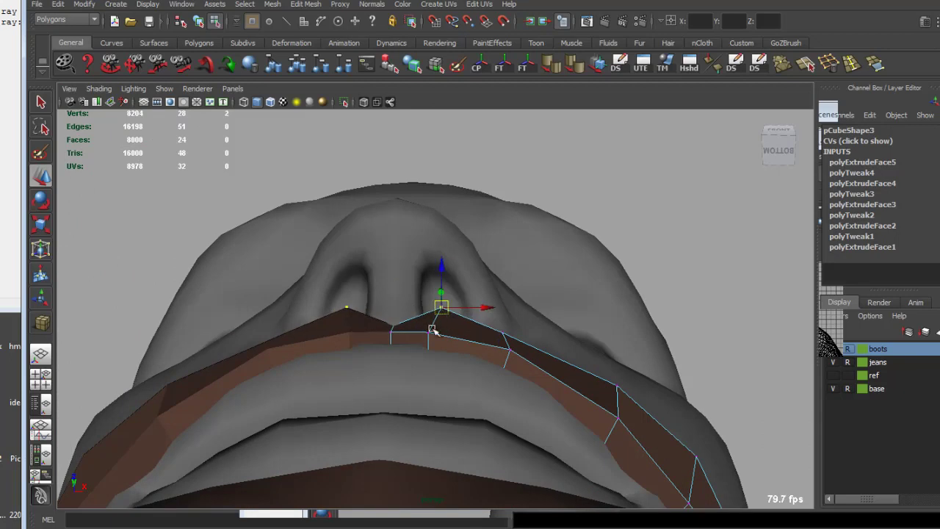
{"action": "mouse_move", "coordinate": [431, 334]}
{"action": "left_mouse_down", "text": "alt"}
{"action": "mouse_move", "coordinate": [434, 373]}
{"action": "mouse_move", "coordinate": [470, 308]}
{"action": "left_mouse_up", "text": "alt"}
Deselect the moustache and zoom out to the whole bearded character.
{"action": "key", "text": "q"}
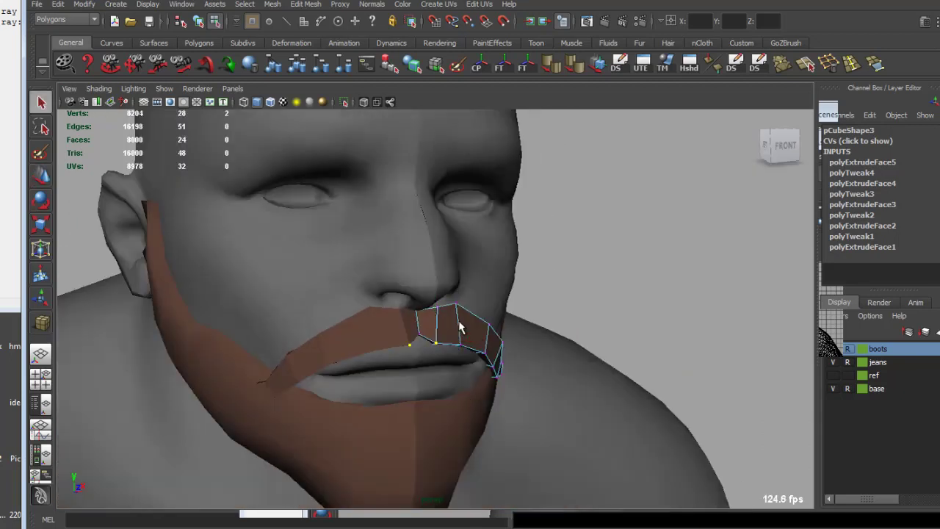
{"action": "key", "text": "F8"}
{"action": "left_click", "coordinate": [574, 266]}
{"action": "right_click_drag", "start_coordinate": [574, 266], "coordinate": [470, 311], "text": "alt"}
{"action": "left_click_drag", "start_coordinate": [470, 310], "coordinate": [411, 292], "text": "alt"}
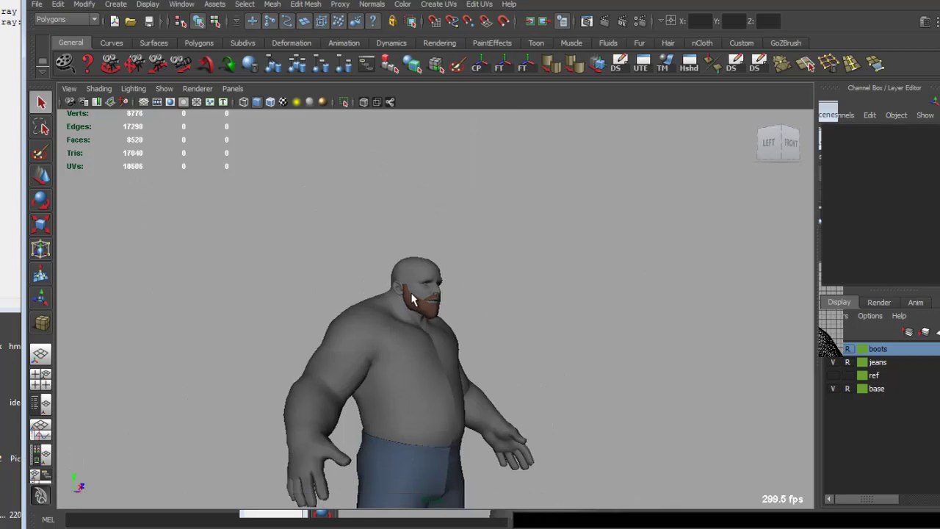
{"action": "right_click_drag", "start_coordinate": [411, 292], "coordinate": [284, 314], "text": "alt"}
{"action": "left_click_drag", "start_coordinate": [285, 314], "coordinate": [398, 329], "text": "alt"}
{"action": "mouse_move", "coordinate": [399, 329]}
{"action": "right_mouse_down", "text": "alt"}
{"action": "mouse_move", "coordinate": [438, 346]}
{"action": "mouse_move", "coordinate": [455, 387]}
{"action": "right_mouse_up", "text": "alt"}
{"action": "left_click", "coordinate": [455, 387]}
{"action": "mouse_move", "coordinate": [455, 387]}
{"action": "left_mouse_down", "text": "alt"}
{"action": "mouse_move", "coordinate": [482, 377]}
{"action": "mouse_move", "coordinate": [490, 411]}
{"action": "left_mouse_up", "text": "alt"}
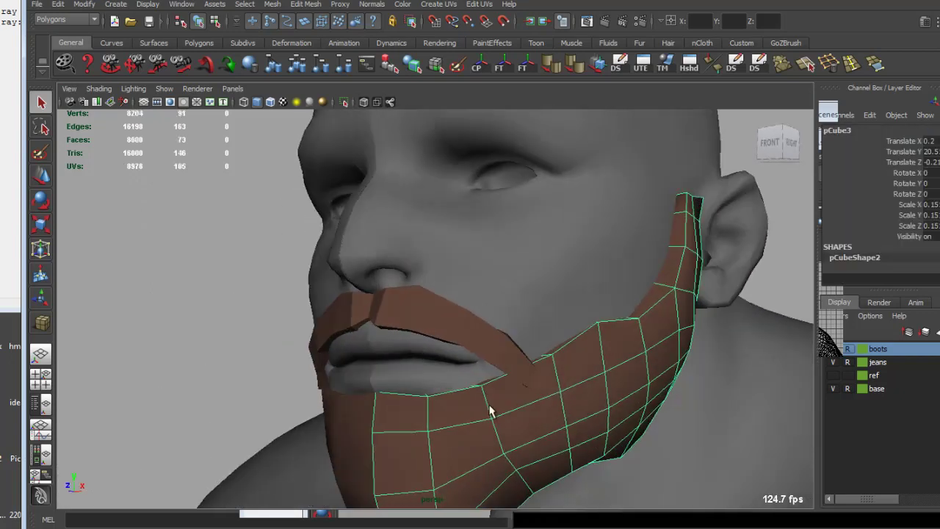
{"action": "right_click_drag", "start_coordinate": [481, 403], "coordinate": [433, 401]}
{"action": "key", "text": "w"}
{"action": "left_click", "coordinate": [480, 376]}
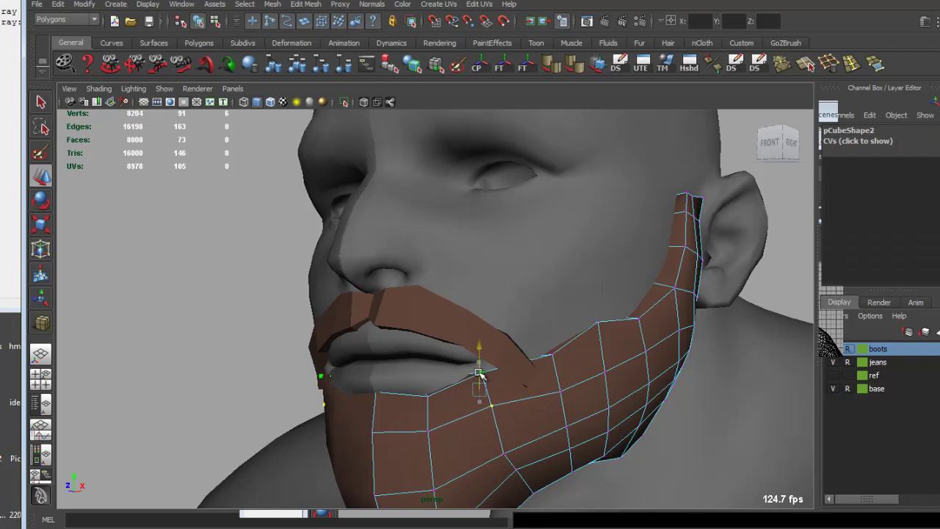
{"action": "key", "text": "ctrl+z"}
{"action": "left_click_drag", "start_coordinate": [548, 364], "coordinate": [520, 346], "text": "alt"}
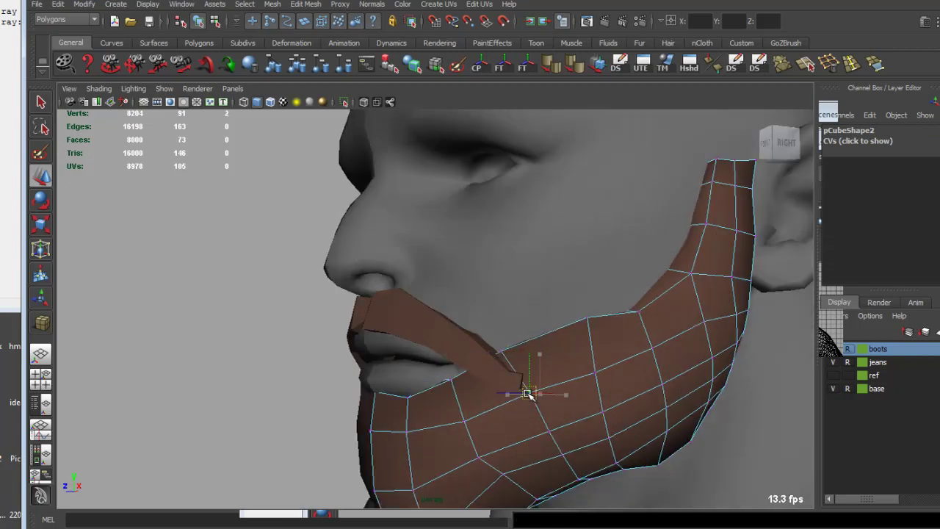
{"action": "mouse_move", "coordinate": [527, 347]}
{"action": "left_mouse_down", "text": "alt"}
{"action": "mouse_move", "coordinate": [551, 320]}
{"action": "mouse_move", "coordinate": [562, 340]}
{"action": "mouse_move", "coordinate": [526, 359]}
{"action": "mouse_move", "coordinate": [461, 365]}
{"action": "mouse_move", "coordinate": [587, 352]}
{"action": "mouse_move", "coordinate": [540, 367]}
{"action": "mouse_move", "coordinate": [507, 360]}
{"action": "left_mouse_up", "text": "alt"}
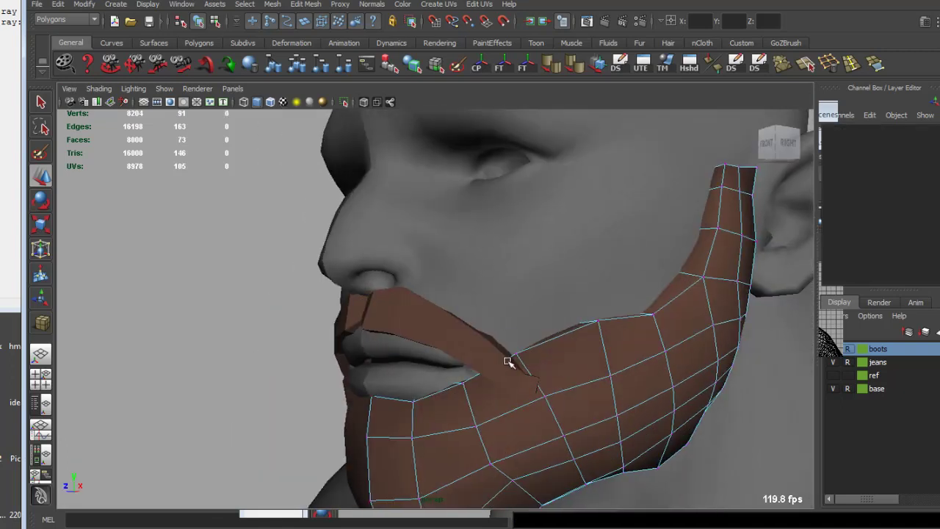
{"action": "right_click_drag", "start_coordinate": [539, 361], "coordinate": [515, 356]}
{"action": "left_click_drag", "start_coordinate": [498, 358], "coordinate": [616, 352], "text": "alt"}
{"action": "key", "text": "q"}
{"action": "key", "text": "F8"}
{"action": "left_click", "coordinate": [642, 336]}
{"action": "right_click_drag", "start_coordinate": [642, 336], "coordinate": [497, 350], "text": "alt"}
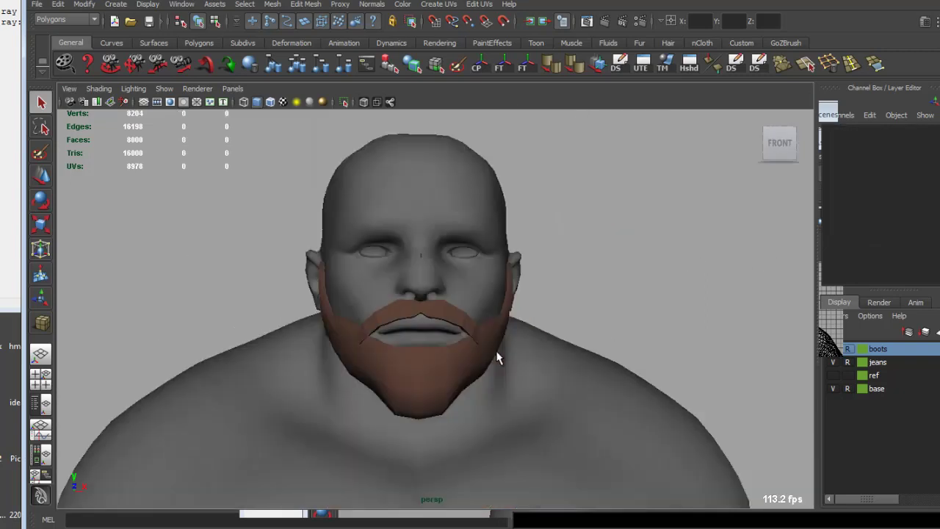
{"action": "mouse_move", "coordinate": [497, 351]}
{"action": "left_mouse_down", "text": "alt"}
{"action": "mouse_move", "coordinate": [430, 216]}
{"action": "mouse_move", "coordinate": [432, 226]}
{"action": "left_mouse_up", "text": "alt"}
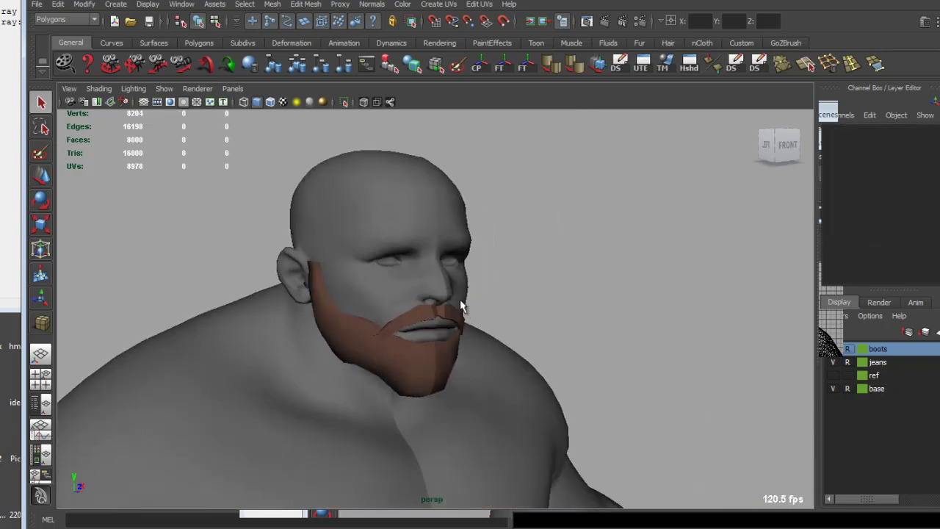
{"action": "mouse_move", "coordinate": [457, 311]}
{"action": "left_mouse_down", "text": "alt"}
{"action": "mouse_move", "coordinate": [453, 325]}
{"action": "mouse_move", "coordinate": [475, 323]}
{"action": "left_mouse_up", "text": "alt"}
{"action": "right_click_drag", "start_coordinate": [355, 324], "coordinate": [377, 335], "text": "alt"}
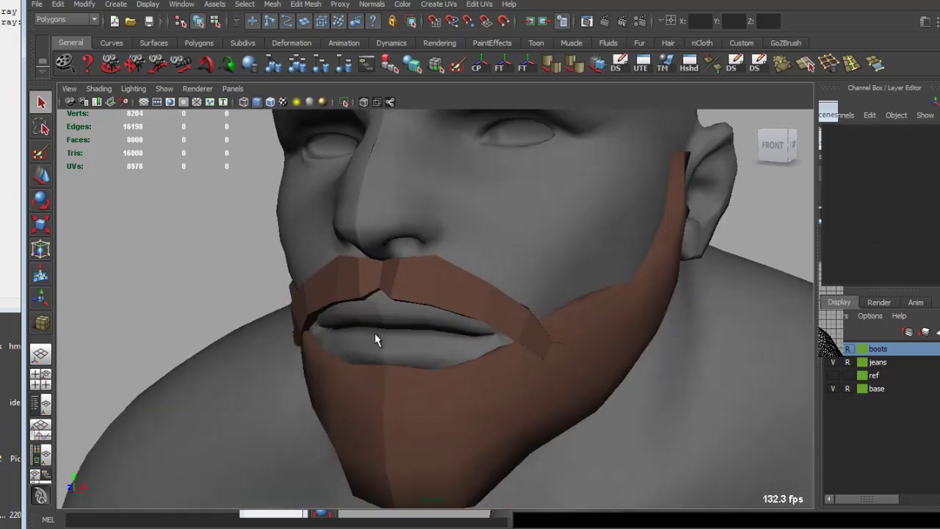
{"action": "left_click_drag", "start_coordinate": [377, 335], "coordinate": [426, 392], "text": "alt"}
{"action": "left_click", "coordinate": [450, 380]}
{"action": "mouse_move", "coordinate": [451, 379]}
{"action": "right_mouse_down", "text": "alt"}
{"action": "mouse_move", "coordinate": [463, 397]}
{"action": "mouse_move", "coordinate": [459, 380]}
{"action": "right_mouse_up", "text": "alt"}
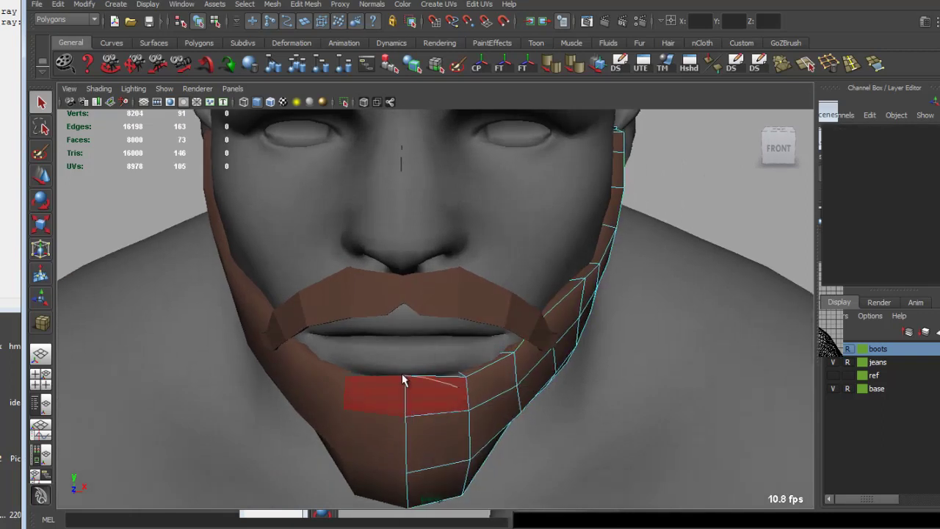
Extrude the beard's edges along the lower lip.
{"action": "left_click", "coordinate": [403, 379]}
{"action": "key", "text": "4"}
{"action": "left_click_drag", "start_coordinate": [419, 387], "coordinate": [473, 397], "text": "alt"}
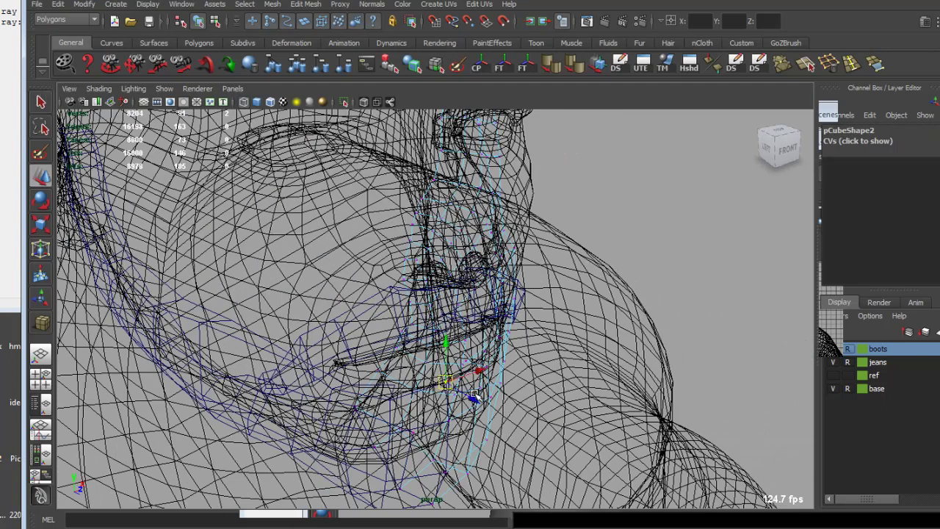
{"action": "key", "text": "5"}
{"action": "right_click_drag", "start_coordinate": [480, 387], "coordinate": [424, 313], "text": "alt"}
{"action": "key", "text": "q"}
{"action": "key", "text": "F8"}
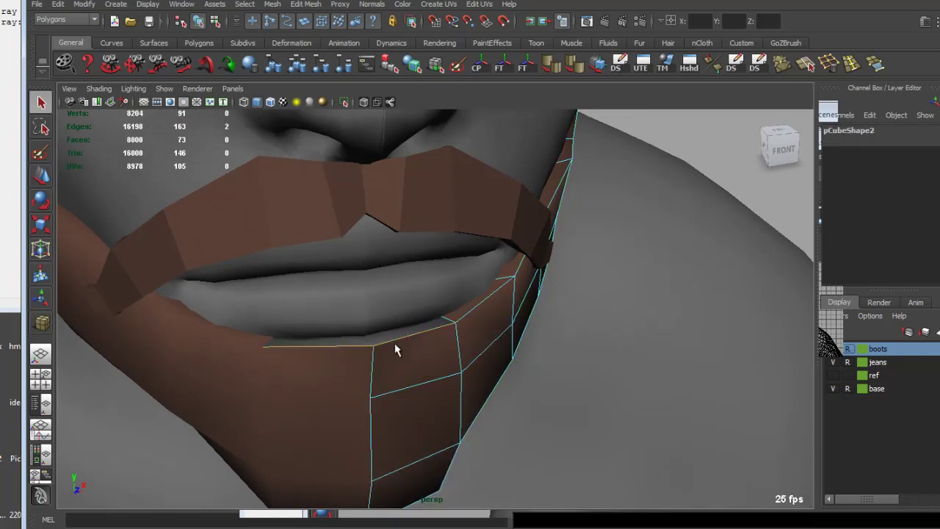
{"action": "left_click", "coordinate": [394, 346]}
{"action": "mouse_move", "coordinate": [394, 345]}
{"action": "left_mouse_down", "text": "alt"}
{"action": "mouse_move", "coordinate": [436, 353]}
{"action": "mouse_move", "coordinate": [430, 342]}
{"action": "mouse_move", "coordinate": [394, 338]}
{"action": "left_mouse_up", "text": "alt"}
{"action": "key", "text": "ctrl+e"}
{"action": "key", "text": "4"}
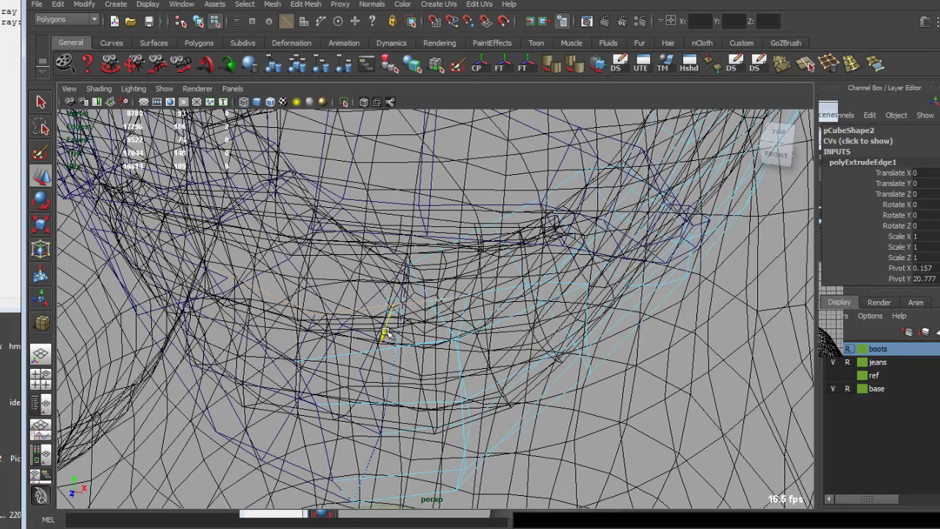
{"action": "left_click", "coordinate": [422, 303]}
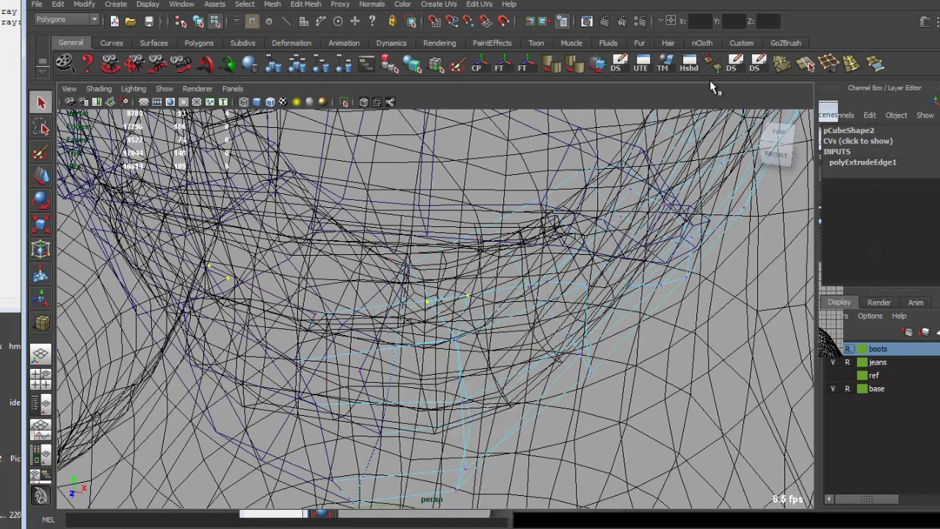
Merge the extruded beard vertices and move the vertex into place under the lip.
{"action": "left_click", "coordinate": [781, 65]}
{"action": "key", "text": "5"}
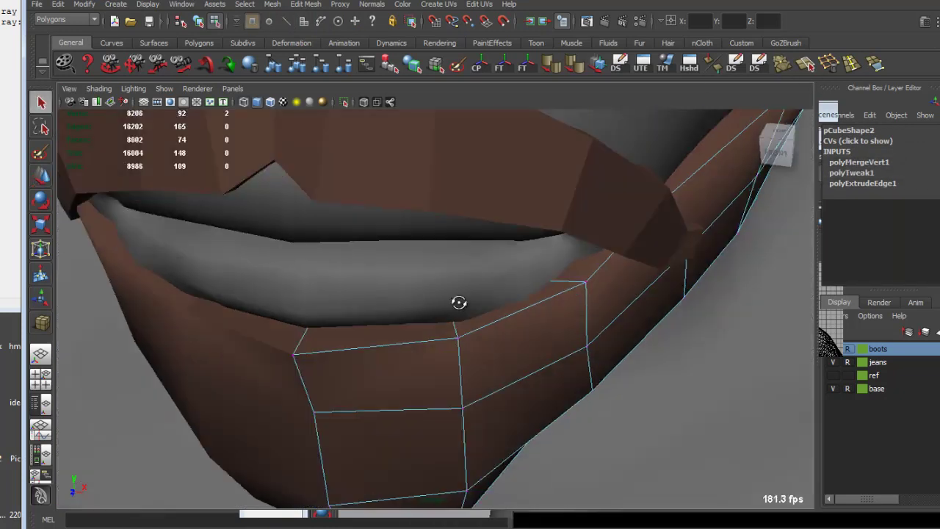
{"action": "mouse_move", "coordinate": [458, 302]}
{"action": "left_mouse_down", "text": "alt"}
{"action": "mouse_move", "coordinate": [384, 367]}
{"action": "mouse_move", "coordinate": [301, 312]}
{"action": "mouse_move", "coordinate": [462, 335]}
{"action": "mouse_move", "coordinate": [374, 319]}
{"action": "left_mouse_up", "text": "alt"}
{"action": "key", "text": "w"}
{"action": "key", "text": "4"}
{"action": "key", "text": "5"}
{"action": "right_click_drag", "start_coordinate": [378, 272], "coordinate": [413, 325], "text": "alt"}
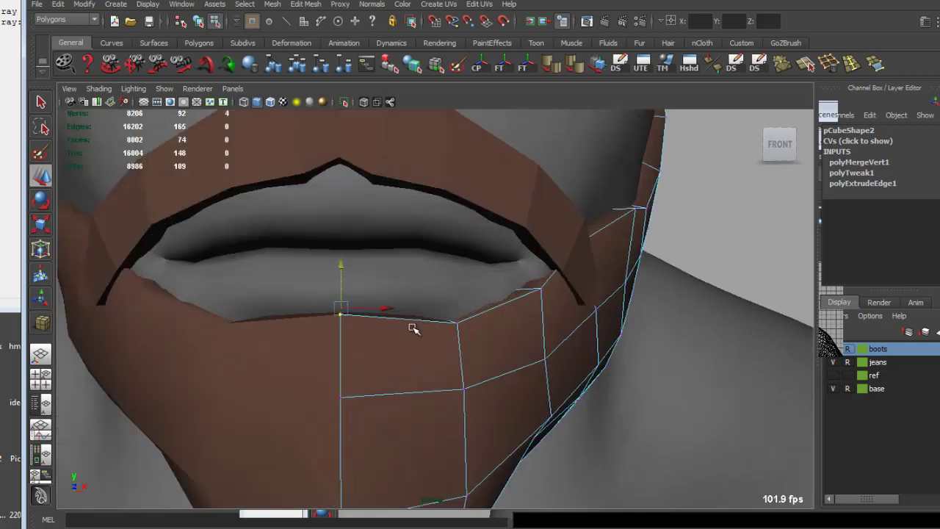
{"action": "mouse_move", "coordinate": [413, 326]}
{"action": "left_mouse_down", "text": "alt"}
{"action": "mouse_move", "coordinate": [399, 325]}
{"action": "mouse_move", "coordinate": [496, 253]}
{"action": "left_mouse_up", "text": "alt"}
Check the beard's lower-lip edge loop, then clear the beard selection.
{"action": "key", "text": "F8"}
{"action": "right_click_drag", "start_coordinate": [420, 344], "coordinate": [406, 321]}
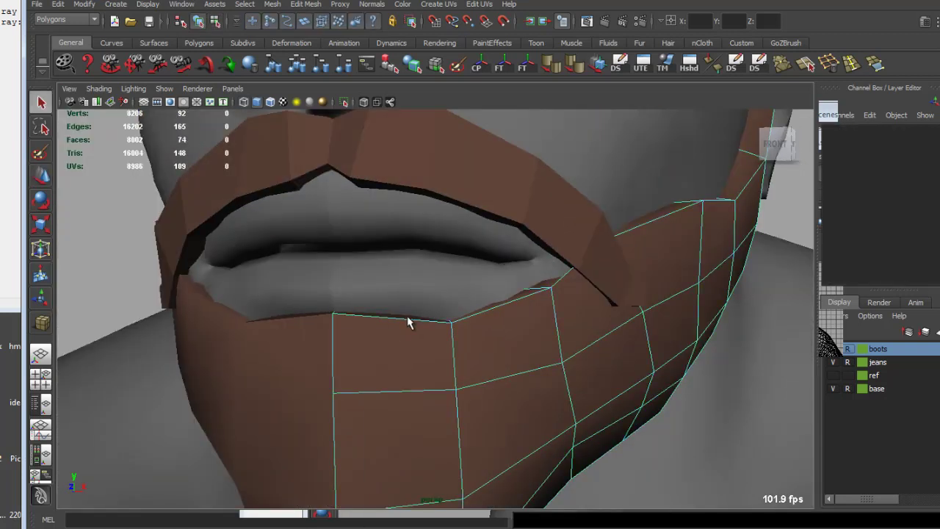
{"action": "double_click", "coordinate": [406, 318]}
{"action": "left_click_drag", "start_coordinate": [480, 208], "coordinate": [399, 325], "text": "alt"}
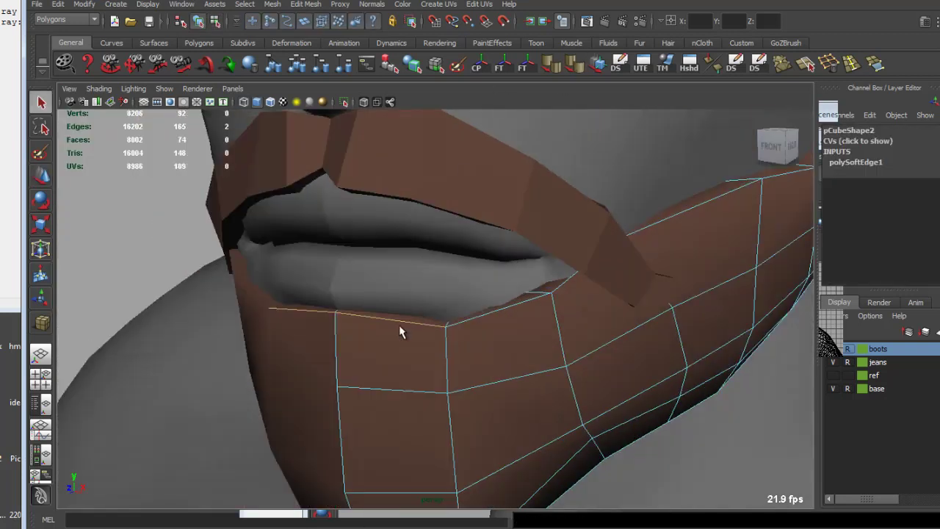
{"action": "key", "text": "F8"}
{"action": "left_click", "coordinate": [163, 218]}
{"action": "left_click_drag", "start_coordinate": [335, 294], "coordinate": [377, 289], "text": "alt"}
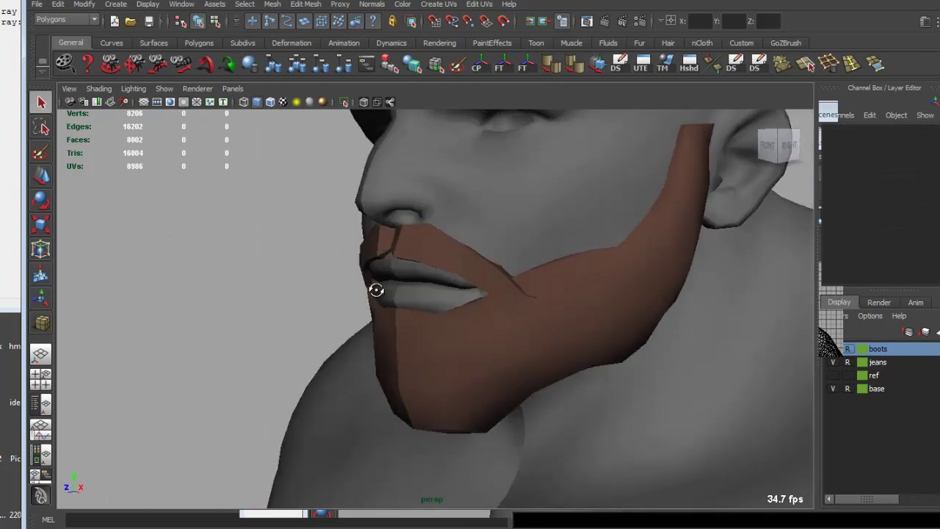
{"action": "right_click_drag", "start_coordinate": [377, 289], "coordinate": [419, 287], "text": "alt"}
{"action": "mouse_move", "coordinate": [419, 287]}
{"action": "left_mouse_down", "text": "alt"}
{"action": "mouse_move", "coordinate": [477, 301]}
{"action": "mouse_move", "coordinate": [411, 242]}
{"action": "mouse_move", "coordinate": [457, 203]}
{"action": "left_mouse_up", "text": "alt"}
Apply Soften Edge to the mustache piece pCube5.
{"action": "scroll", "coordinate": [422, 224], "scroll_direction": "up", "scroll_amount": 3}
{"action": "left_click", "coordinate": [422, 223]}
{"action": "left_click", "coordinate": [549, 66]}
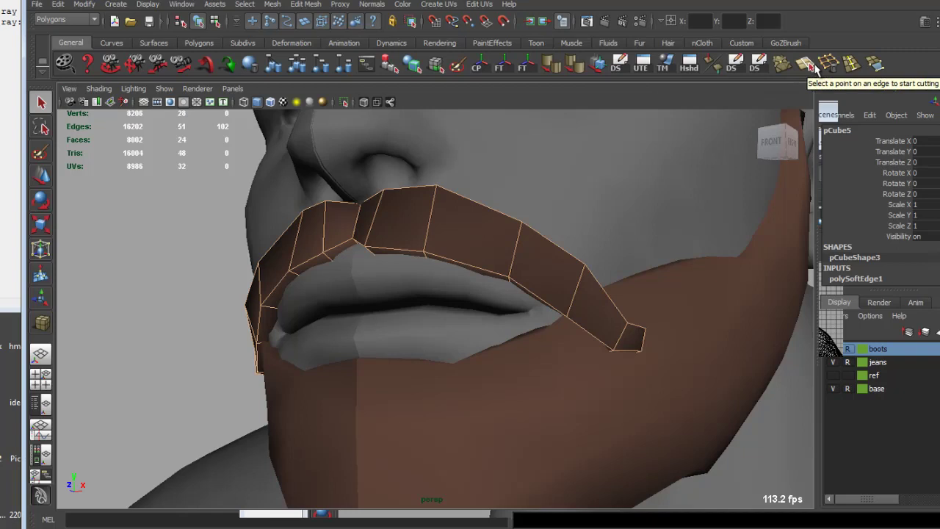
Insert two edge loops along the length of the mustache.
{"action": "left_click", "coordinate": [850, 67]}
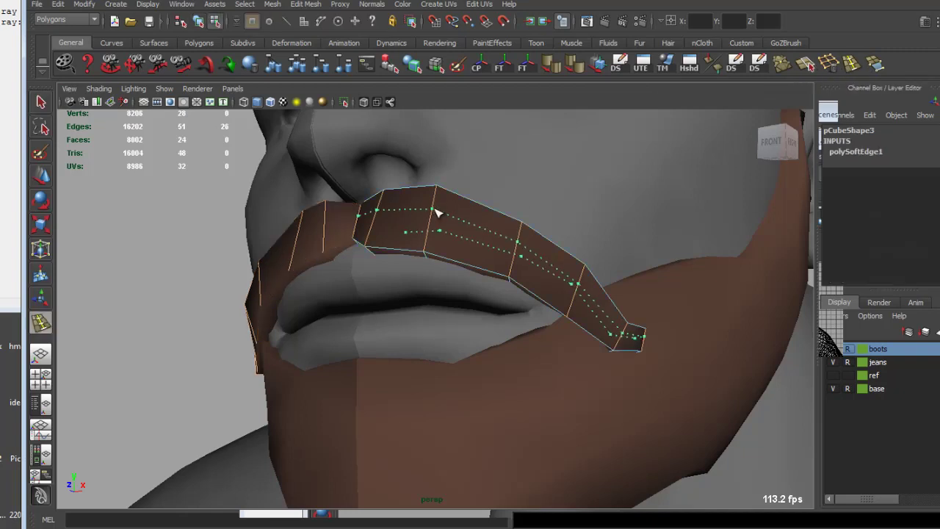
{"action": "left_click", "coordinate": [437, 213]}
{"action": "left_click", "coordinate": [497, 266]}
{"action": "left_click_drag", "start_coordinate": [497, 267], "coordinate": [533, 272], "text": "alt"}
{"action": "key", "text": "q"}
{"action": "right_click_drag", "start_coordinate": [541, 276], "coordinate": [484, 272]}
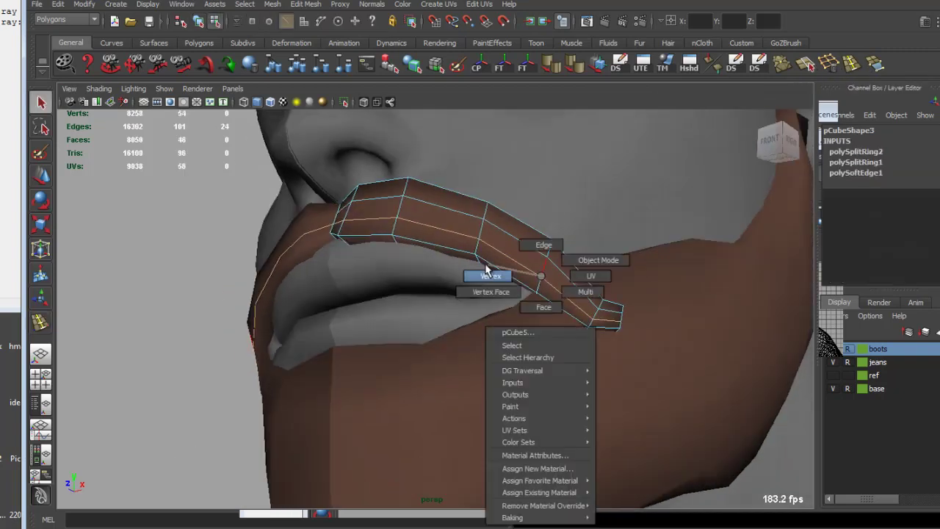
Move and rotate the mustache tip vertices to reshape the tip.
{"action": "mouse_move", "coordinate": [485, 271]}
{"action": "left_mouse_down", "text": "alt"}
{"action": "mouse_move", "coordinate": [628, 343]}
{"action": "mouse_move", "coordinate": [619, 346]}
{"action": "left_mouse_up", "text": "alt"}
{"action": "left_click", "coordinate": [615, 326]}
{"action": "key", "text": "w"}
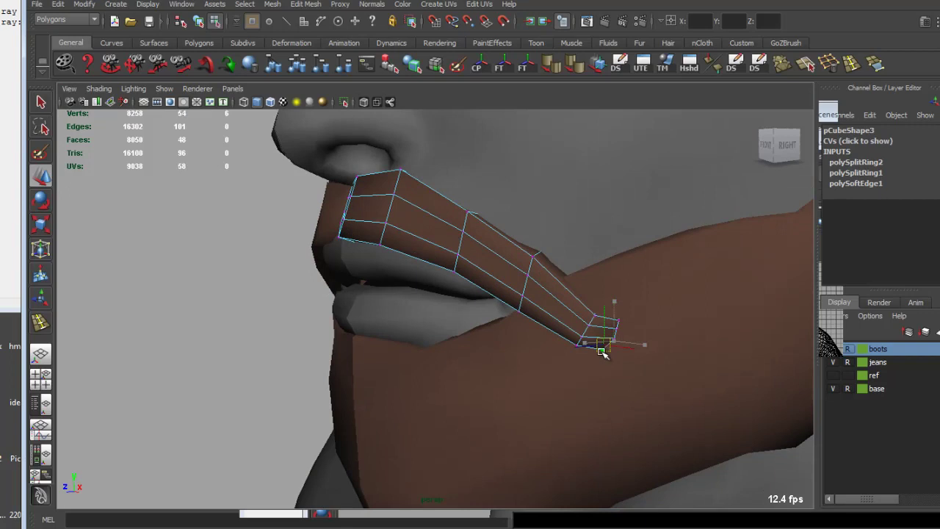
{"action": "key", "text": "4"}
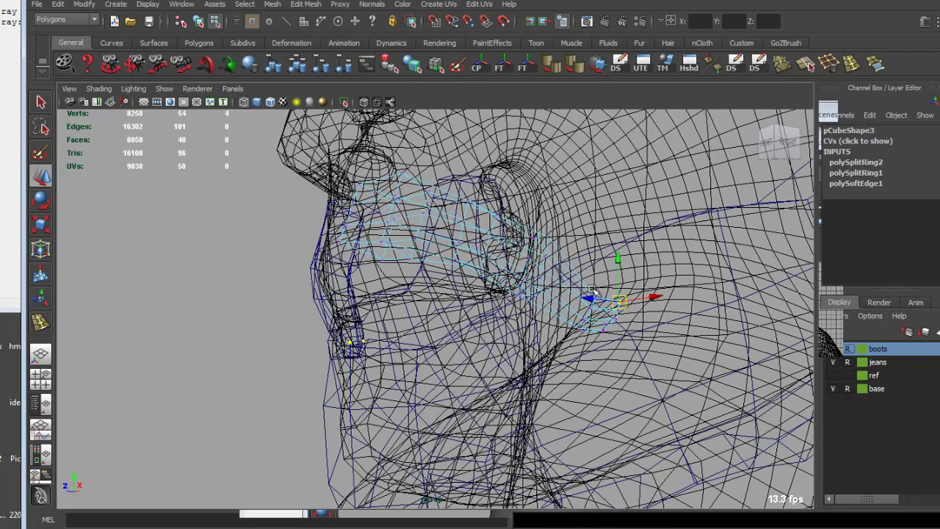
{"action": "left_click", "coordinate": [596, 286]}
{"action": "left_click_drag", "start_coordinate": [597, 286], "coordinate": [587, 285], "text": "alt"}
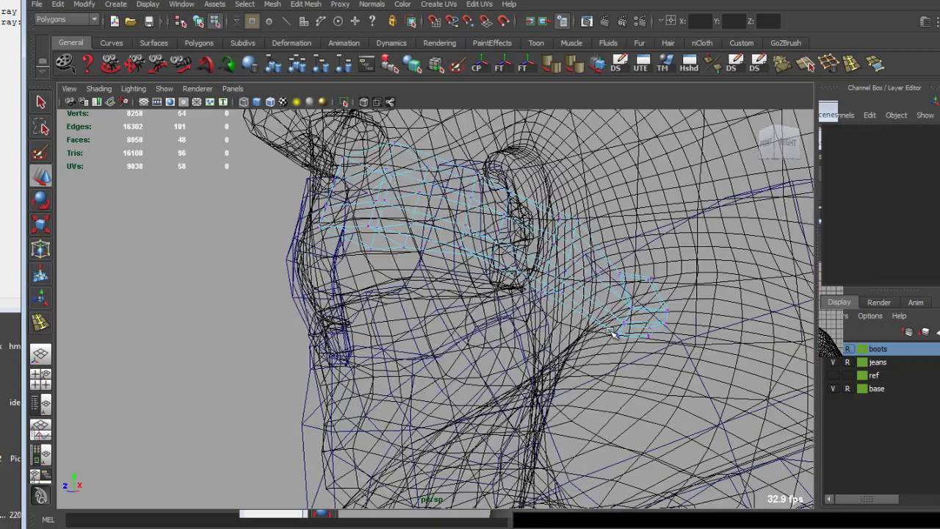
{"action": "mouse_move", "coordinate": [611, 332]}
{"action": "left_mouse_down"}
{"action": "mouse_move", "coordinate": [636, 339]}
{"action": "mouse_move", "coordinate": [558, 298]}
{"action": "mouse_move", "coordinate": [609, 275]}
{"action": "left_mouse_up"}
{"action": "key", "text": "5"}
{"action": "key", "text": "e"}
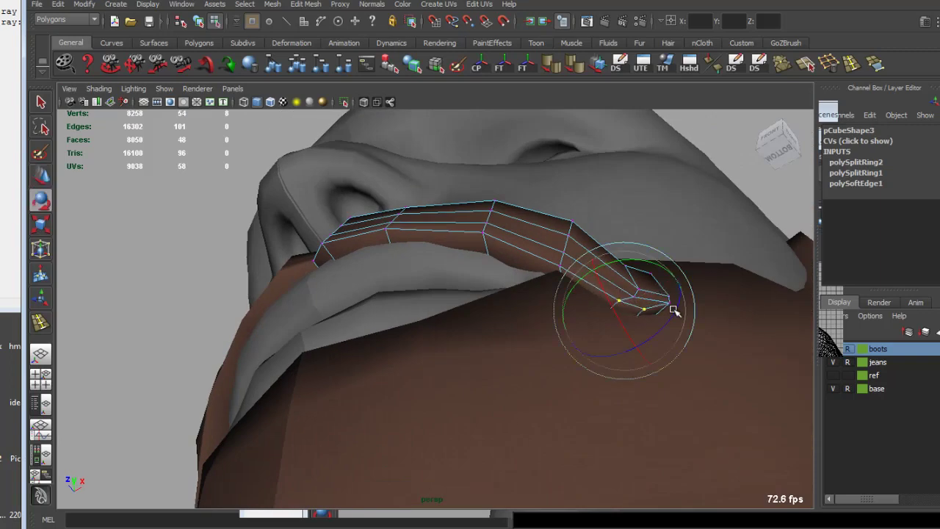
{"action": "key", "text": "q"}
Select and move the face at the mustache tip.
{"action": "key", "text": "F11"}
{"action": "mouse_move", "coordinate": [622, 308]}
{"action": "left_mouse_down", "text": "alt"}
{"action": "mouse_move", "coordinate": [535, 353]}
{"action": "mouse_move", "coordinate": [510, 315]}
{"action": "mouse_move", "coordinate": [465, 314]}
{"action": "mouse_move", "coordinate": [413, 232]}
{"action": "mouse_move", "coordinate": [422, 213]}
{"action": "mouse_move", "coordinate": [389, 265]}
{"action": "mouse_move", "coordinate": [345, 244]}
{"action": "mouse_move", "coordinate": [310, 249]}
{"action": "mouse_move", "coordinate": [380, 240]}
{"action": "mouse_move", "coordinate": [404, 260]}
{"action": "mouse_move", "coordinate": [505, 264]}
{"action": "left_mouse_up", "text": "alt"}
{"action": "left_click", "coordinate": [525, 312]}
{"action": "left_click", "coordinate": [525, 312]}
{"action": "key", "text": "w"}
{"action": "key", "text": "q"}
{"action": "left_click", "coordinate": [347, 247]}
{"action": "left_click", "coordinate": [320, 232]}
{"action": "key", "text": "w"}
{"action": "key", "text": "w"}
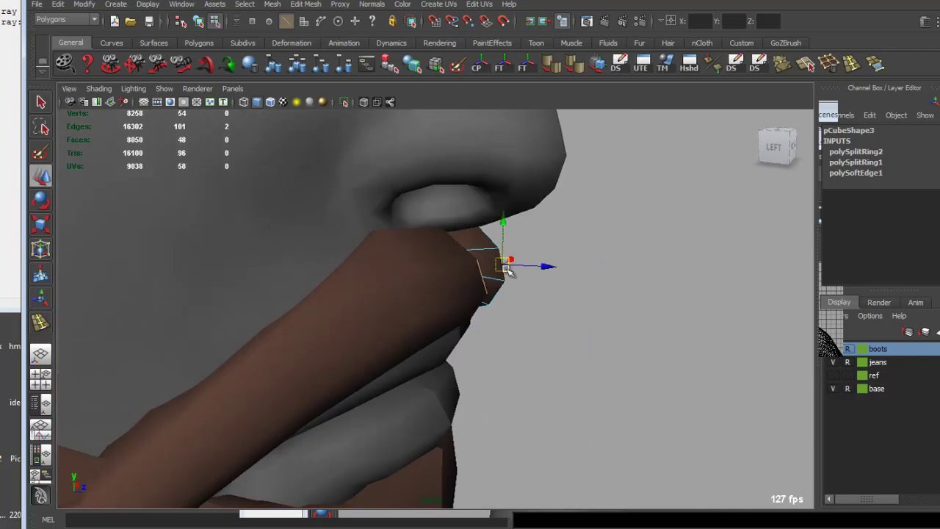
Select the vertices of the mustache's inner strip resting against the skin.
{"action": "right_click_drag", "start_coordinate": [506, 264], "coordinate": [369, 258], "text": "alt"}
{"action": "left_click_drag", "start_coordinate": [369, 257], "coordinate": [367, 273], "text": "alt"}
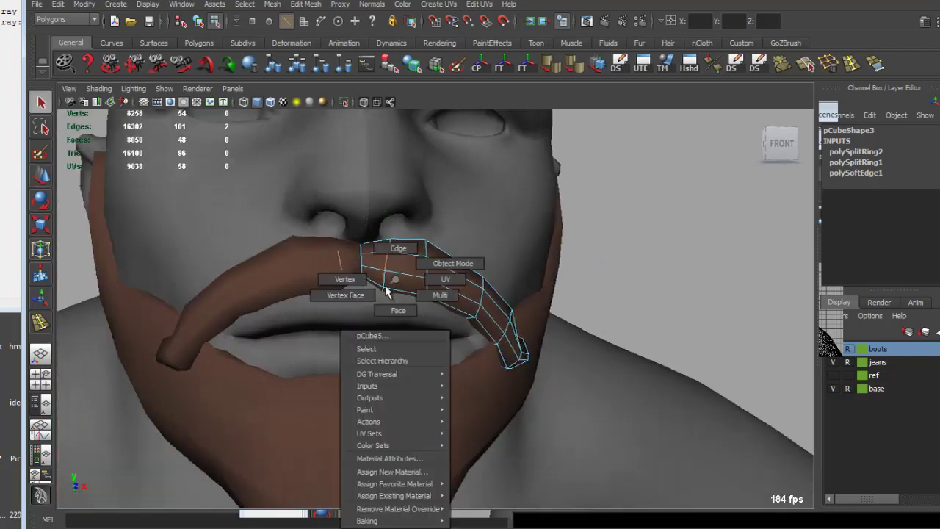
{"action": "right_click_drag", "start_coordinate": [367, 273], "coordinate": [455, 260]}
{"action": "right_click", "coordinate": [365, 255]}
{"action": "left_click", "coordinate": [365, 254]}
{"action": "left_click_drag", "start_coordinate": [365, 255], "coordinate": [376, 281], "text": "alt"}
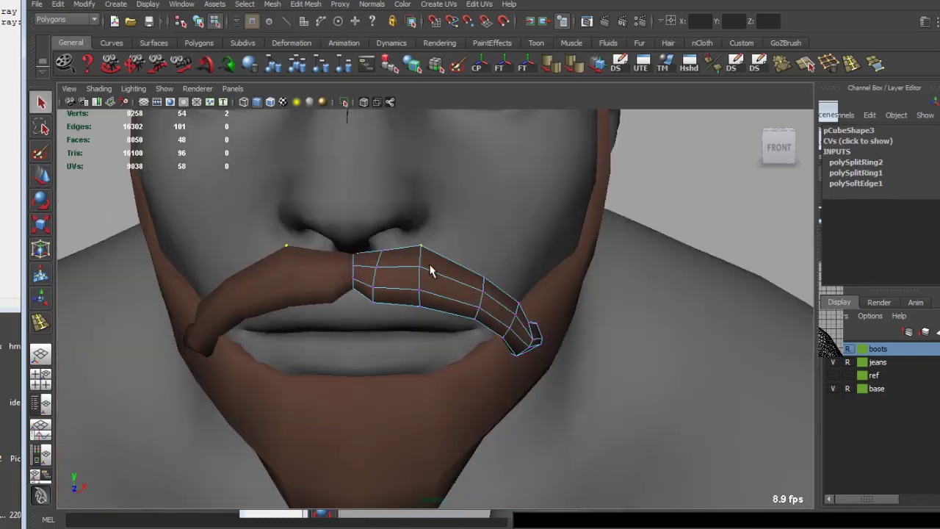
{"action": "left_click_drag", "start_coordinate": [425, 251], "coordinate": [488, 309], "text": "alt"}
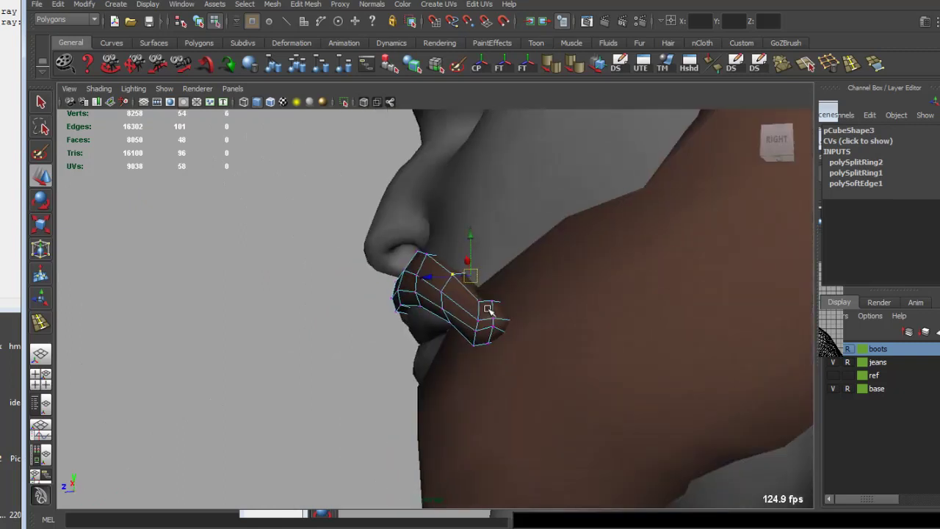
{"action": "mouse_move", "coordinate": [567, 377]}
{"action": "left_mouse_down", "text": "alt"}
{"action": "mouse_move", "coordinate": [433, 345]}
{"action": "mouse_move", "coordinate": [428, 361]}
{"action": "left_mouse_up", "text": "alt"}
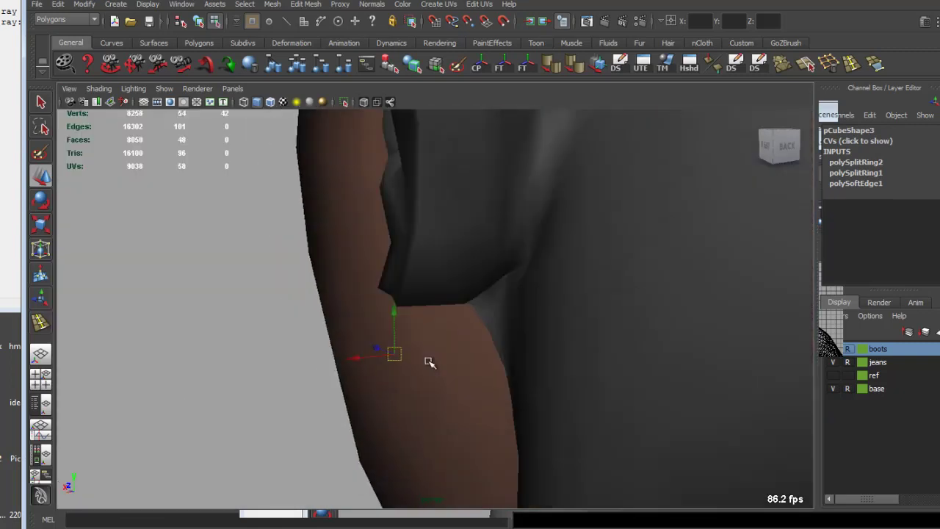
{"action": "mouse_move", "coordinate": [428, 360]}
{"action": "right_mouse_down", "text": "alt"}
{"action": "mouse_move", "coordinate": [675, 430]}
{"action": "mouse_move", "coordinate": [478, 396]}
{"action": "right_mouse_up", "text": "alt"}
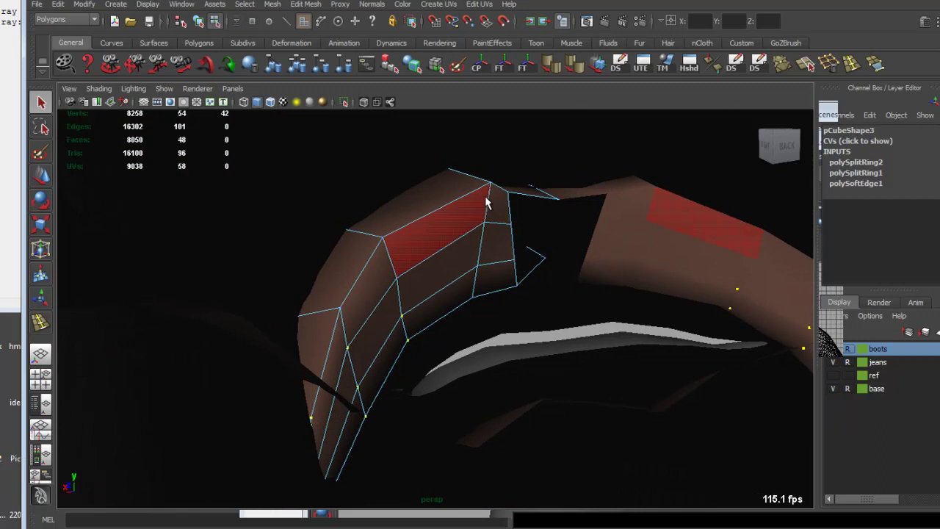
Delete the mustache's hidden inner faces, bringing the scene to 8026 faces.
{"action": "key", "text": "ctrl+F11"}
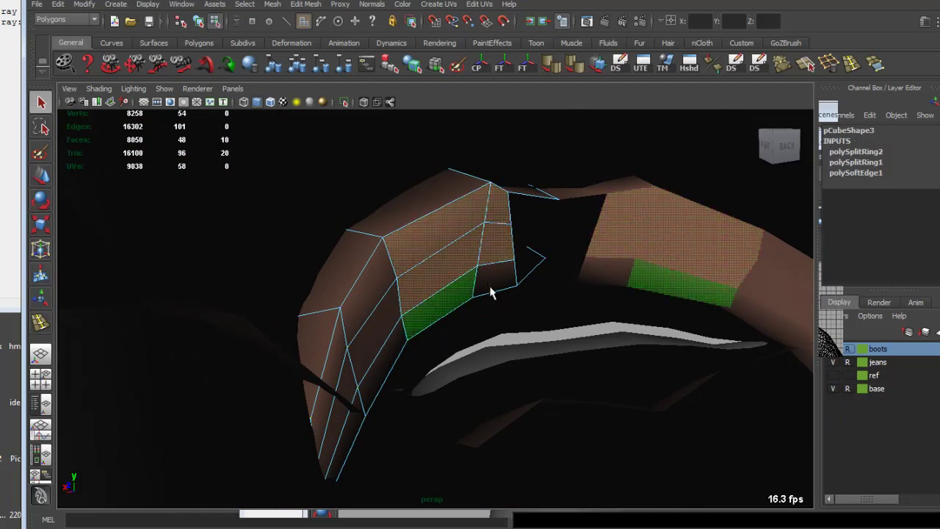
{"action": "left_click_drag", "start_coordinate": [491, 292], "coordinate": [387, 284], "text": "alt"}
{"action": "key", "text": "shift+period"}
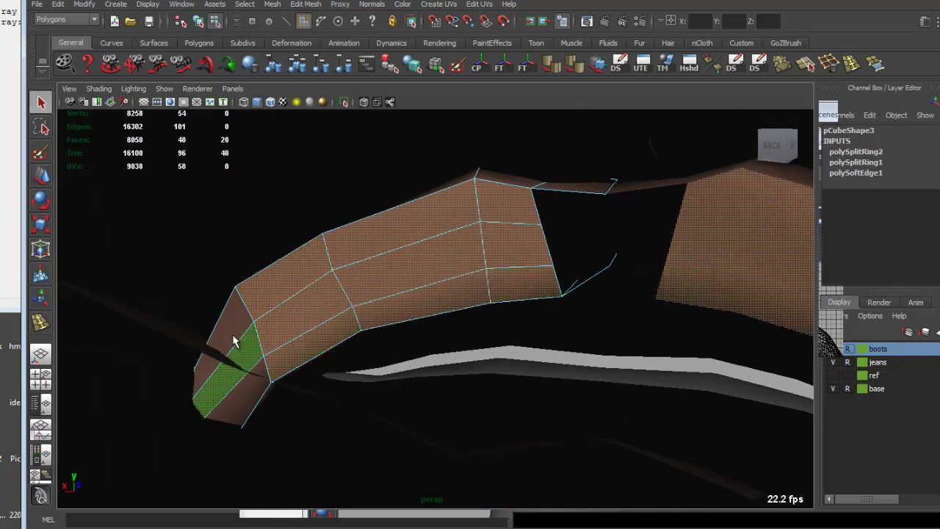
{"action": "key", "text": "Delete"}
{"action": "mouse_move", "coordinate": [315, 373]}
{"action": "left_mouse_down", "text": "alt"}
{"action": "mouse_move", "coordinate": [321, 340]}
{"action": "mouse_move", "coordinate": [465, 258]}
{"action": "mouse_move", "coordinate": [545, 260]}
{"action": "mouse_move", "coordinate": [455, 289]}
{"action": "left_mouse_up", "text": "alt"}
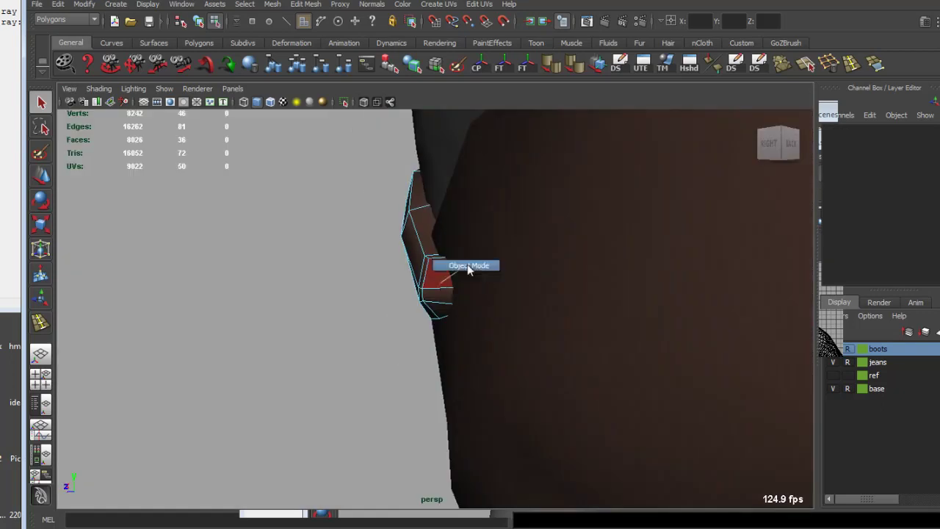
Isolate the mustache and delete the selected faces near its tip.
{"action": "right_click", "coordinate": [468, 268]}
{"action": "left_click", "coordinate": [345, 102]}
{"action": "key", "text": "f"}
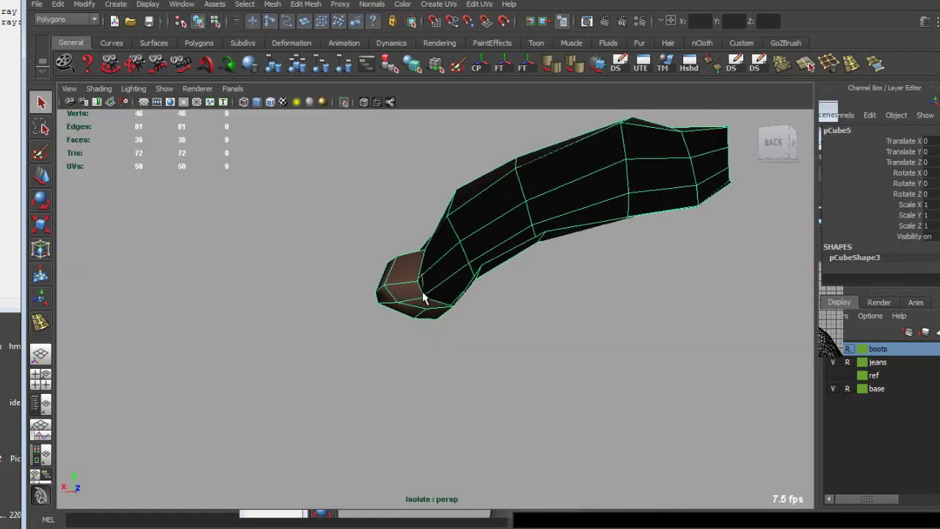
{"action": "key", "text": "Delete"}
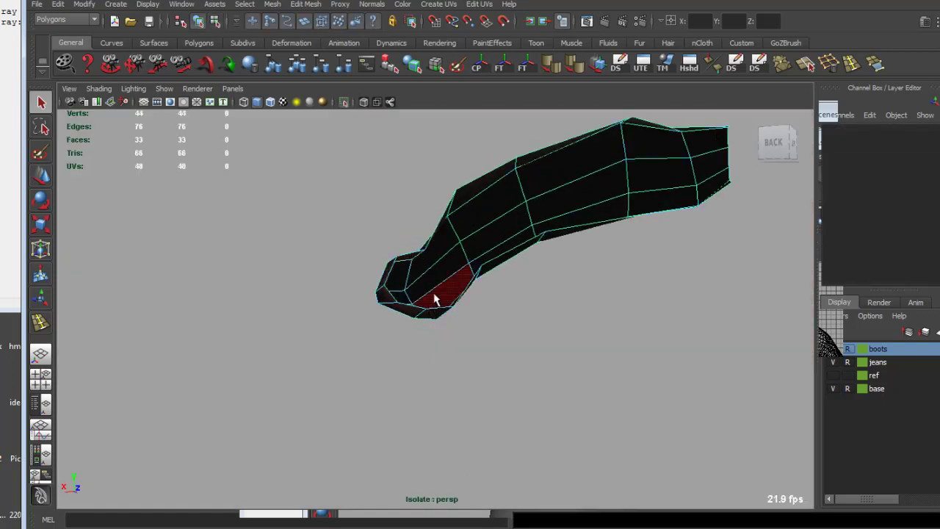
{"action": "scroll", "coordinate": [433, 300], "scroll_direction": "up", "scroll_amount": 3}
Pull the mustache tip vertices into a tapered, rounded shape.
{"action": "left_click_drag", "start_coordinate": [409, 310], "coordinate": [403, 325], "text": "alt"}
{"action": "left_click", "coordinate": [397, 324]}
{"action": "key", "text": "w"}
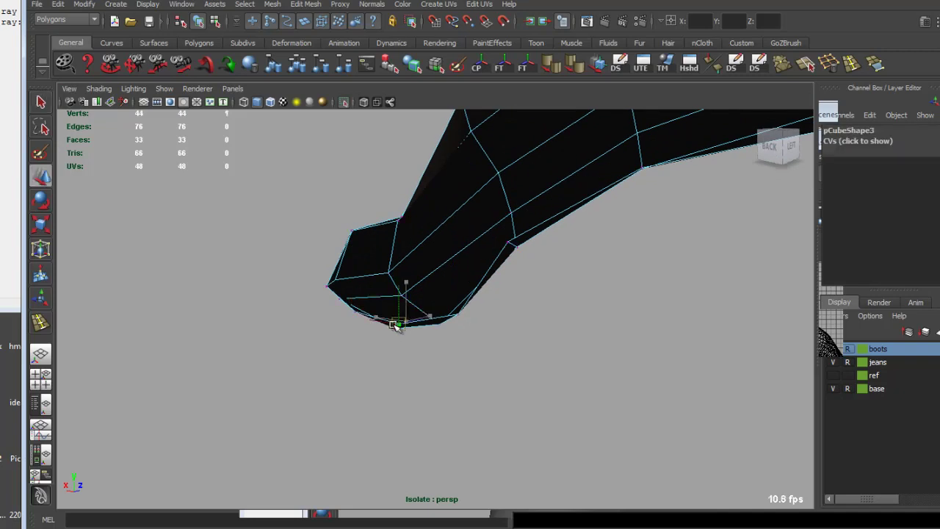
{"action": "middle_click_drag", "start_coordinate": [394, 199], "coordinate": [385, 175]}
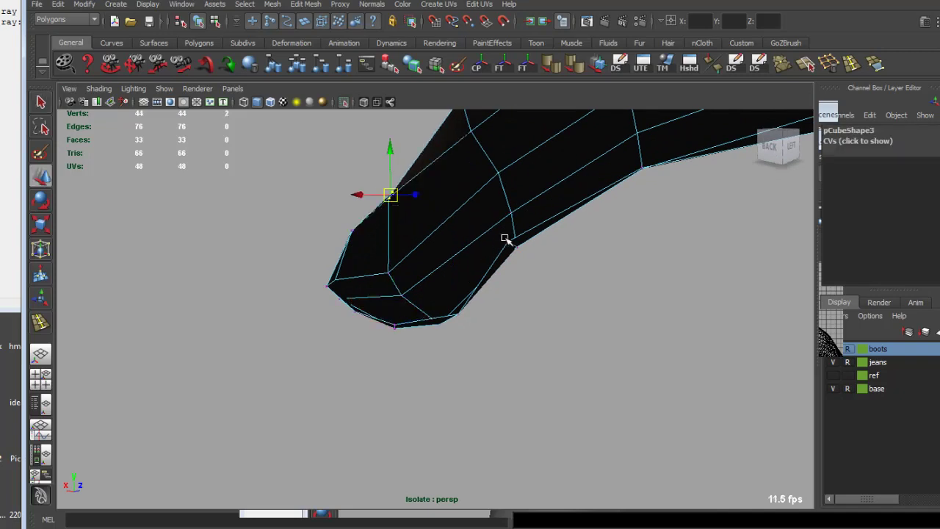
{"action": "left_click", "coordinate": [508, 240]}
{"action": "left_click_drag", "start_coordinate": [518, 245], "coordinate": [342, 294], "text": "alt"}
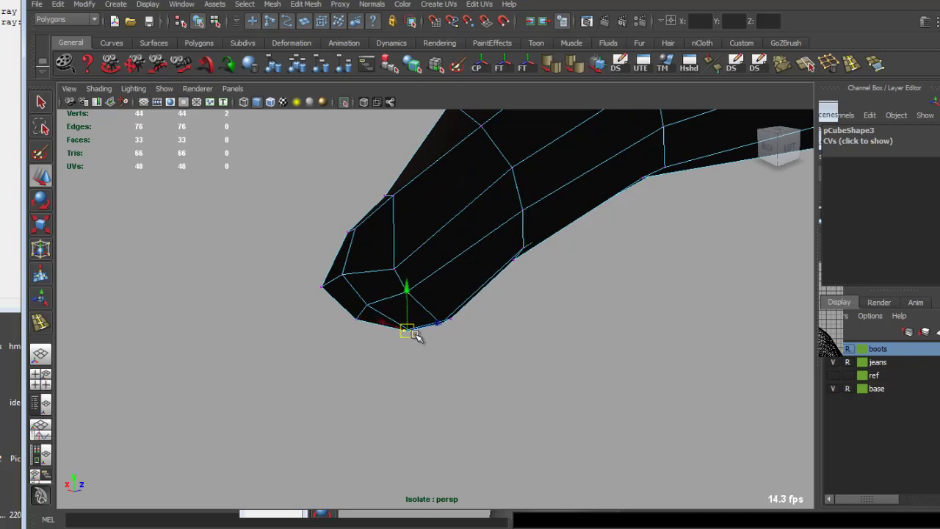
{"action": "left_click_drag", "start_coordinate": [413, 327], "coordinate": [446, 319], "text": "alt"}
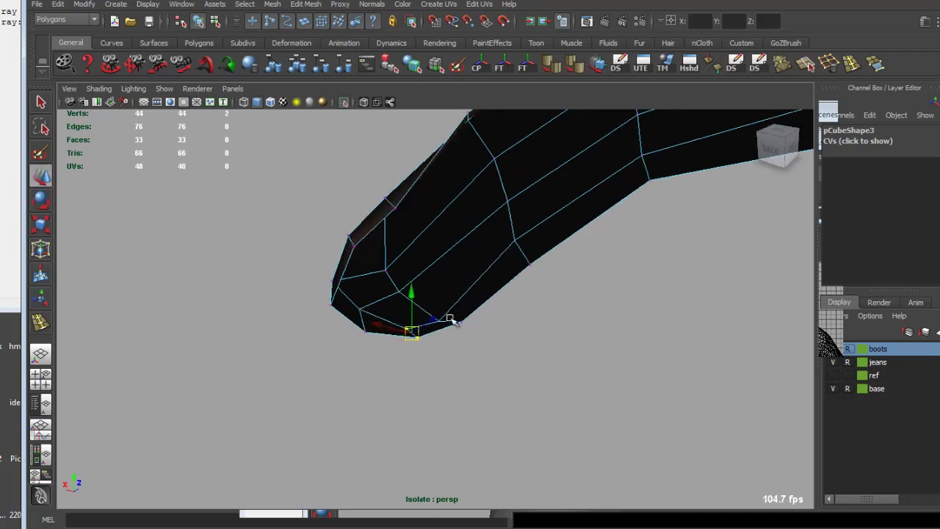
{"action": "left_click", "coordinate": [458, 321]}
{"action": "mouse_move", "coordinate": [335, 199]}
{"action": "left_mouse_down", "text": "alt"}
{"action": "mouse_move", "coordinate": [472, 230]}
{"action": "mouse_move", "coordinate": [462, 213]}
{"action": "mouse_move", "coordinate": [417, 203]}
{"action": "mouse_move", "coordinate": [451, 210]}
{"action": "mouse_move", "coordinate": [486, 258]}
{"action": "mouse_move", "coordinate": [452, 272]}
{"action": "mouse_move", "coordinate": [492, 275]}
{"action": "mouse_move", "coordinate": [432, 306]}
{"action": "mouse_move", "coordinate": [430, 329]}
{"action": "mouse_move", "coordinate": [550, 279]}
{"action": "mouse_move", "coordinate": [476, 281]}
{"action": "left_mouse_up", "text": "alt"}
Exit isolate, deselect the mustache, and orbit around the character to inspect beard and mustache.
{"action": "left_click", "coordinate": [344, 102]}
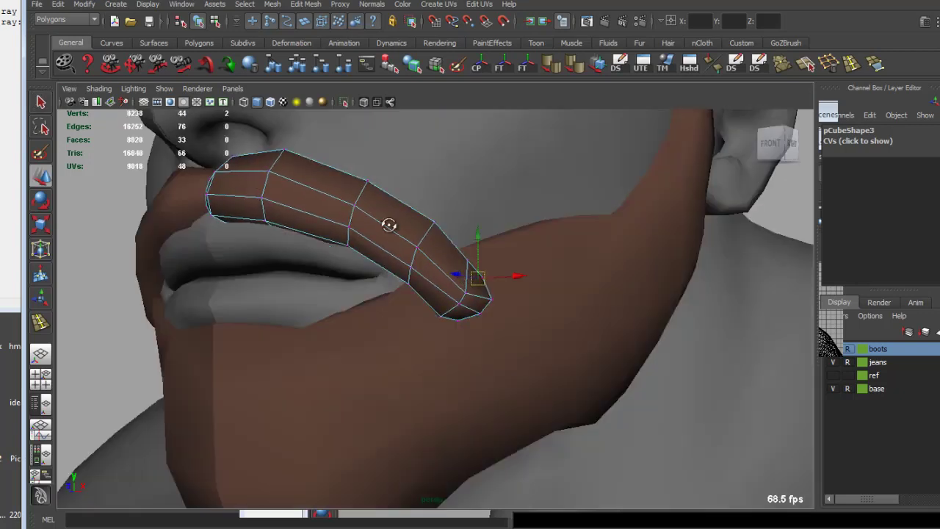
{"action": "mouse_move", "coordinate": [411, 242]}
{"action": "left_mouse_down", "text": "alt"}
{"action": "mouse_move", "coordinate": [446, 271]}
{"action": "mouse_move", "coordinate": [466, 323]}
{"action": "left_mouse_up", "text": "alt"}
{"action": "scroll", "coordinate": [440, 264], "scroll_direction": "down", "scroll_amount": 5}
{"action": "scroll", "coordinate": [465, 329], "scroll_direction": "up", "scroll_amount": 2}
{"action": "key", "text": "F8"}
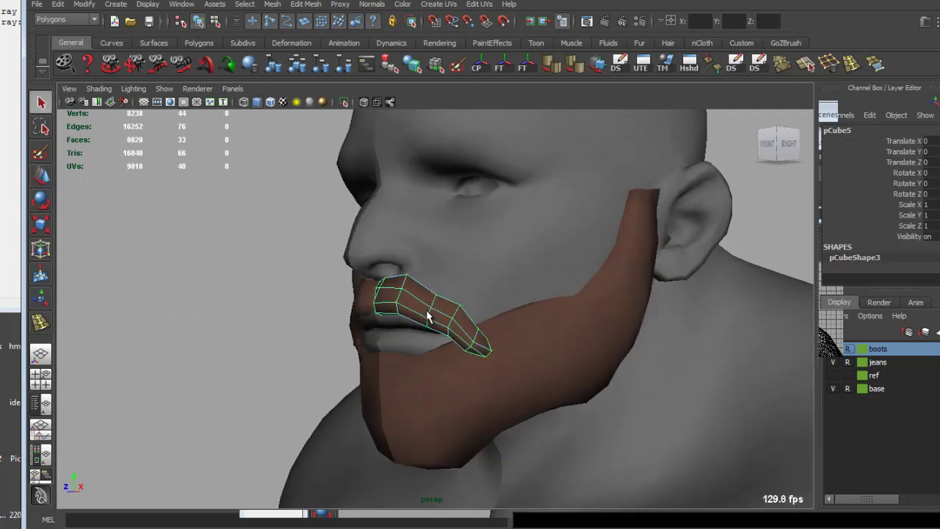
{"action": "left_click", "coordinate": [314, 319]}
{"action": "mouse_move", "coordinate": [315, 319]}
{"action": "left_mouse_down", "text": "alt"}
{"action": "mouse_move", "coordinate": [462, 321]}
{"action": "mouse_move", "coordinate": [457, 346]}
{"action": "mouse_move", "coordinate": [535, 283]}
{"action": "mouse_move", "coordinate": [581, 283]}
{"action": "mouse_move", "coordinate": [543, 308]}
{"action": "mouse_move", "coordinate": [642, 348]}
{"action": "mouse_move", "coordinate": [504, 272]}
{"action": "left_mouse_up", "text": "alt"}
{"action": "scroll", "coordinate": [482, 331], "scroll_direction": "down", "scroll_amount": 3}
{"action": "scroll", "coordinate": [461, 320], "scroll_direction": "down", "scroll_amount": 3}
{"action": "scroll", "coordinate": [544, 308], "scroll_direction": "up", "scroll_amount": 3}
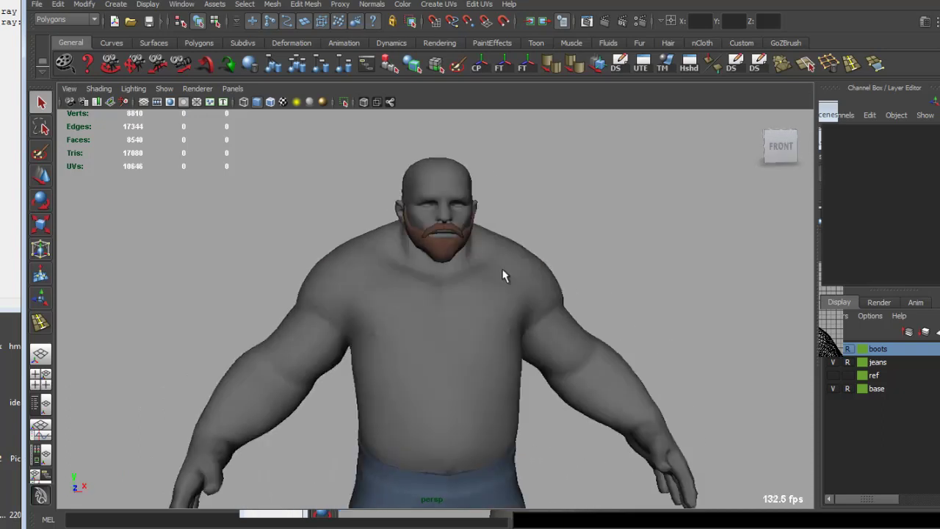
{"action": "scroll", "coordinate": [457, 336], "scroll_direction": "up", "scroll_amount": 3}
{"action": "mouse_move", "coordinate": [458, 336]}
{"action": "left_mouse_down", "text": "alt"}
{"action": "mouse_move", "coordinate": [496, 382]}
{"action": "mouse_move", "coordinate": [458, 336]}
{"action": "mouse_move", "coordinate": [413, 350]}
{"action": "mouse_move", "coordinate": [524, 344]}
{"action": "mouse_move", "coordinate": [555, 297]}
{"action": "mouse_move", "coordinate": [656, 357]}
{"action": "left_mouse_up", "text": "alt"}
{"action": "right_click_drag", "start_coordinate": [656, 357], "coordinate": [551, 361], "text": "alt"}
{"action": "mouse_move", "coordinate": [551, 360]}
{"action": "left_mouse_down", "text": "alt"}
{"action": "mouse_move", "coordinate": [480, 379]}
{"action": "mouse_move", "coordinate": [348, 369]}
{"action": "left_mouse_up", "text": "alt"}
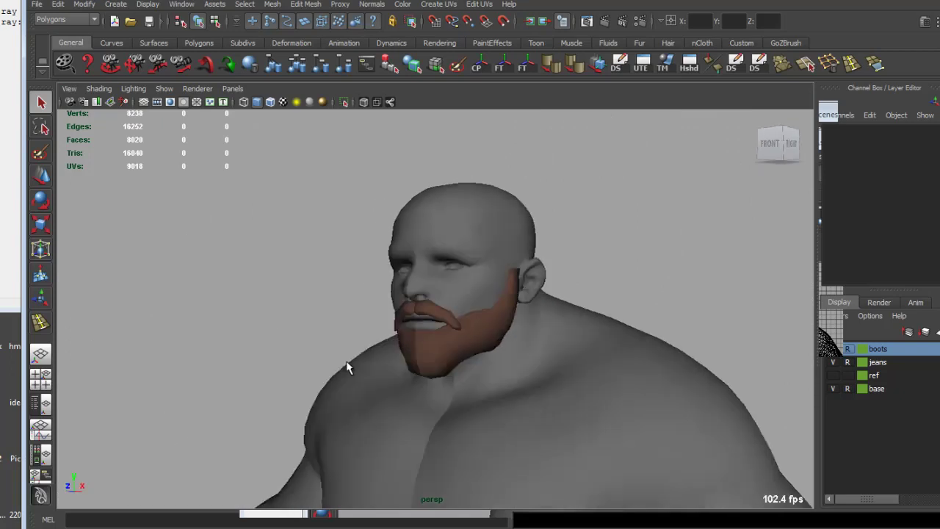
{"action": "right_click_drag", "start_coordinate": [348, 369], "coordinate": [443, 291], "text": "alt"}
{"action": "mouse_move", "coordinate": [442, 292]}
{"action": "left_mouse_down", "text": "alt"}
{"action": "mouse_move", "coordinate": [444, 312]}
{"action": "mouse_move", "coordinate": [436, 310]}
{"action": "mouse_move", "coordinate": [463, 328]}
{"action": "mouse_move", "coordinate": [514, 304]}
{"action": "left_mouse_up", "text": "alt"}
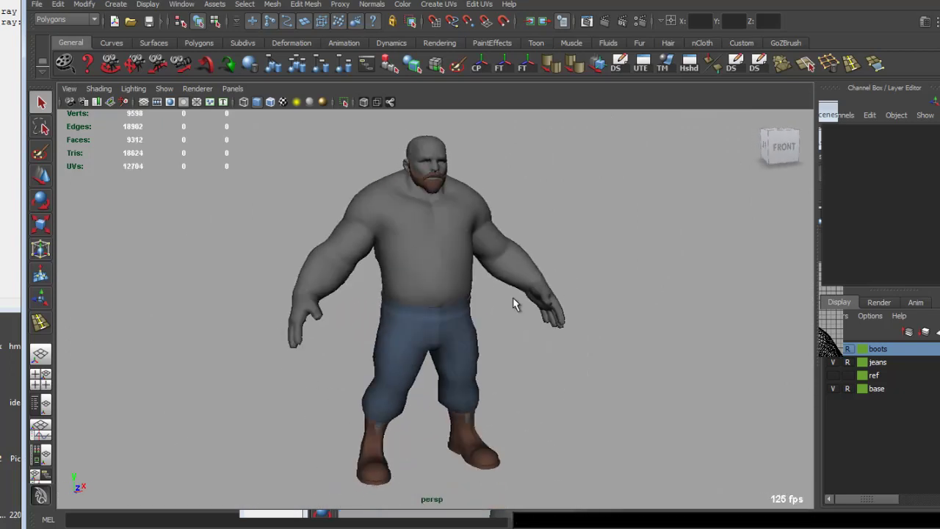
{"action": "mouse_move", "coordinate": [469, 232]}
{"action": "left_mouse_down", "text": "alt"}
{"action": "mouse_move", "coordinate": [487, 210]}
{"action": "mouse_move", "coordinate": [490, 266]}
{"action": "left_mouse_up", "text": "alt"}
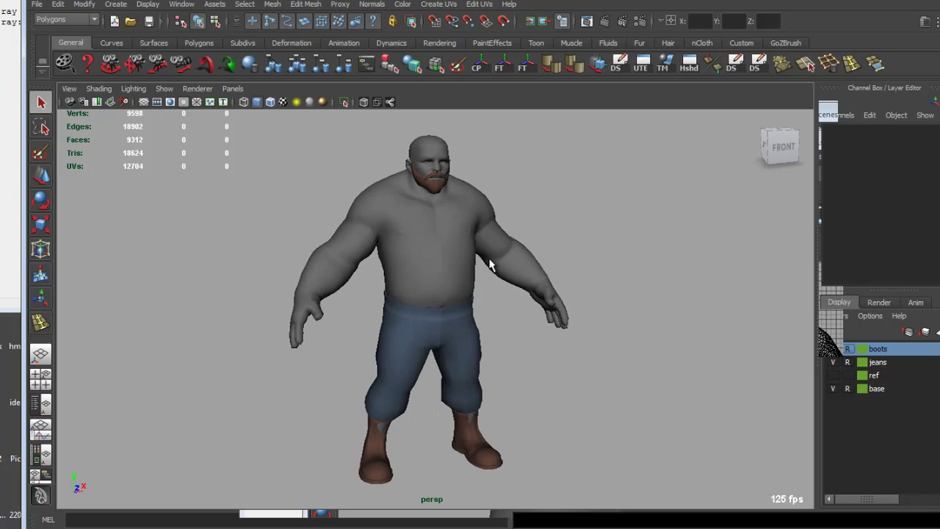
{"action": "scroll", "coordinate": [406, 185], "scroll_direction": "up", "scroll_amount": 5}
Select faces along the beard's top edge beside the mouth.
{"action": "scroll", "coordinate": [360, 210], "scroll_direction": "up", "scroll_amount": 3}
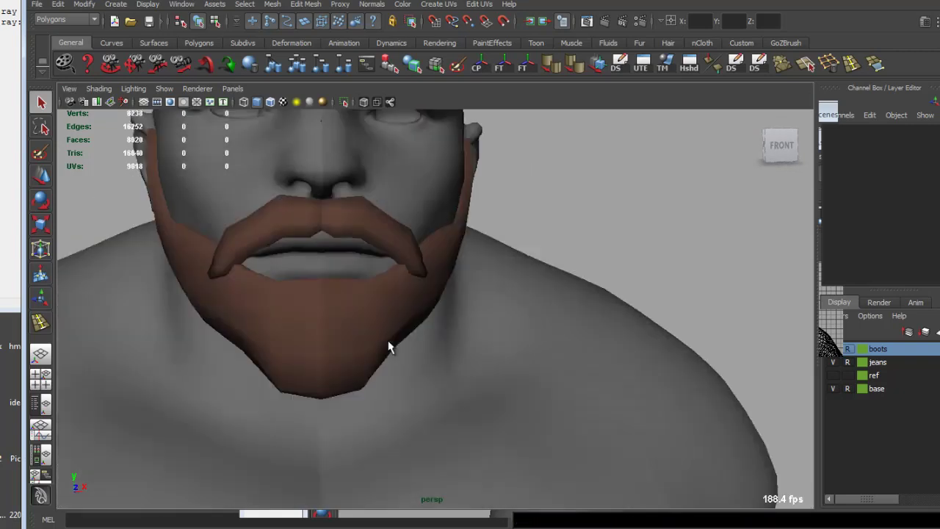
{"action": "scroll", "coordinate": [390, 346], "scroll_direction": "up", "scroll_amount": 2}
{"action": "scroll", "coordinate": [340, 268], "scroll_direction": "down", "scroll_amount": 1}
{"action": "mouse_move", "coordinate": [401, 307]}
{"action": "left_mouse_down", "text": "alt"}
{"action": "mouse_move", "coordinate": [360, 287]}
{"action": "mouse_move", "coordinate": [430, 321]}
{"action": "left_mouse_up", "text": "alt"}
{"action": "left_click", "coordinate": [370, 264]}
{"action": "key", "text": "F11"}
{"action": "left_click", "coordinate": [382, 300]}
{"action": "key", "text": "w"}
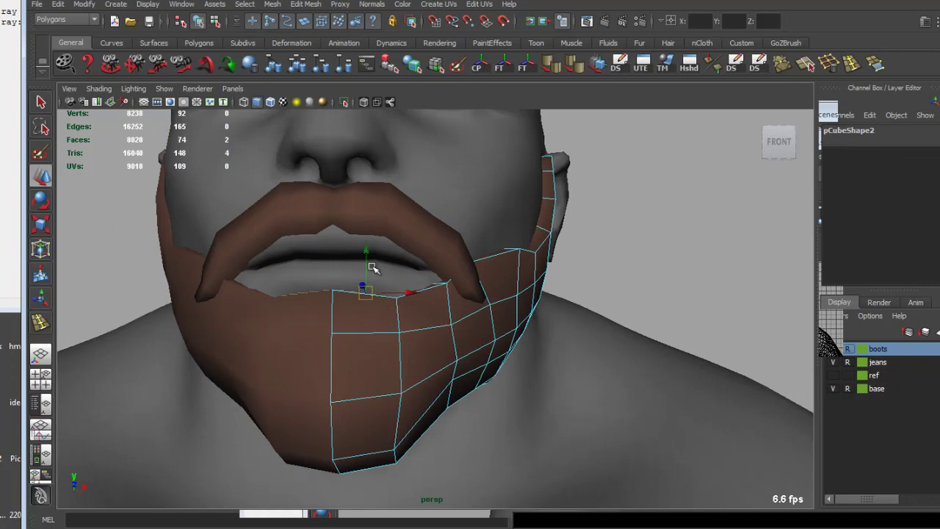
{"action": "left_click_drag", "start_coordinate": [375, 269], "coordinate": [329, 287], "text": "alt"}
{"action": "scroll", "coordinate": [345, 296], "scroll_direction": "up", "scroll_amount": 4}
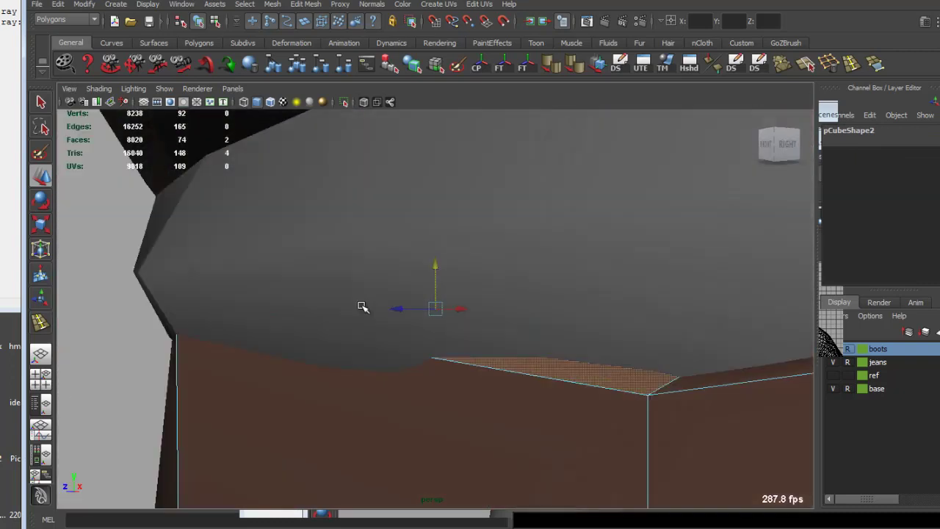
{"action": "scroll", "coordinate": [374, 306], "scroll_direction": "down", "scroll_amount": 2}
{"action": "left_click_drag", "start_coordinate": [387, 310], "coordinate": [445, 331], "text": "alt"}
Move a beard top-edge vertex up to meet the underside of the mustache.
{"action": "right_click_drag", "start_coordinate": [447, 337], "coordinate": [457, 328]}
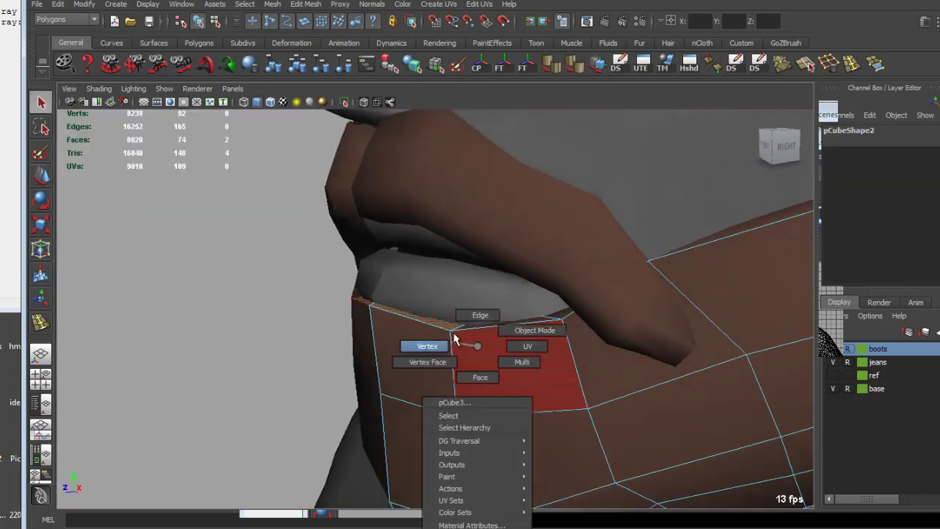
{"action": "left_click", "coordinate": [474, 322]}
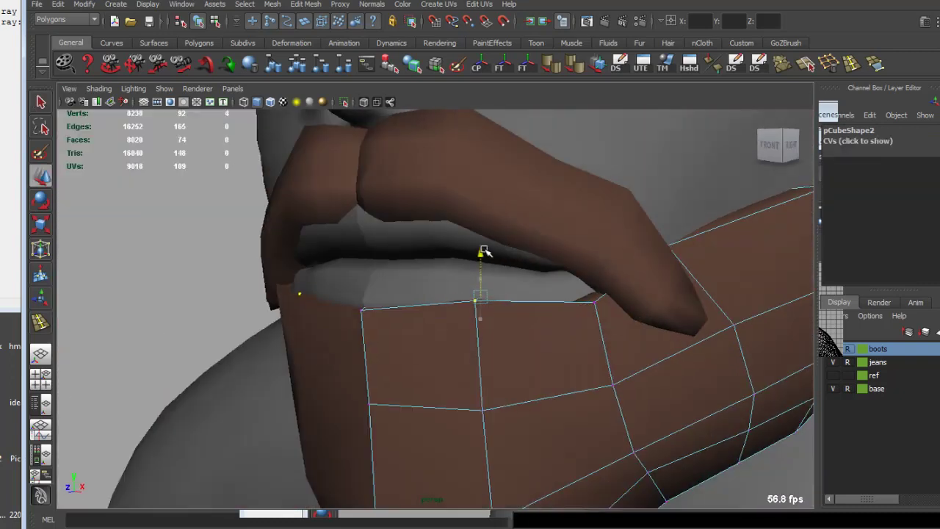
{"action": "left_click_drag", "start_coordinate": [601, 321], "coordinate": [580, 316], "text": "alt"}
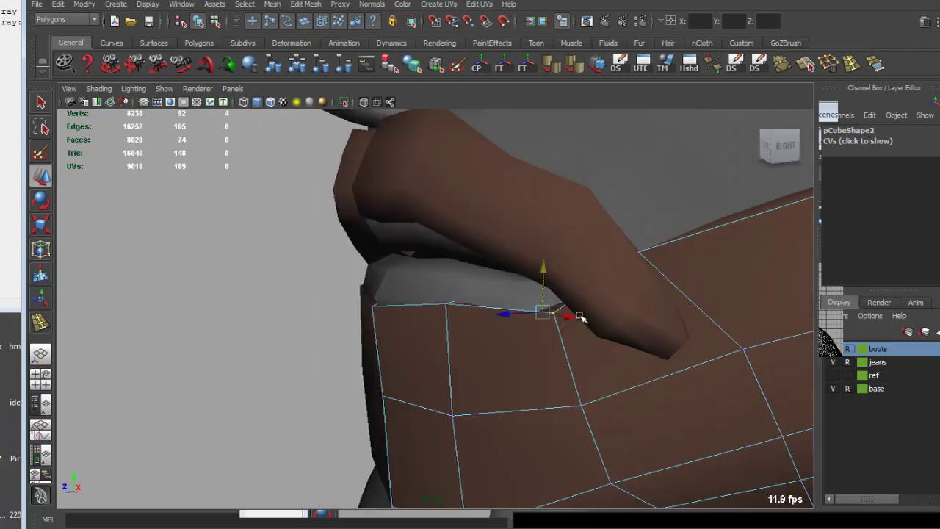
{"action": "scroll", "coordinate": [609, 302], "scroll_direction": "down", "scroll_amount": 3}
{"action": "mouse_move", "coordinate": [539, 293]}
{"action": "left_mouse_down", "text": "alt"}
{"action": "mouse_move", "coordinate": [609, 302]}
{"action": "mouse_move", "coordinate": [497, 293]}
{"action": "mouse_move", "coordinate": [408, 302]}
{"action": "left_mouse_up", "text": "alt"}
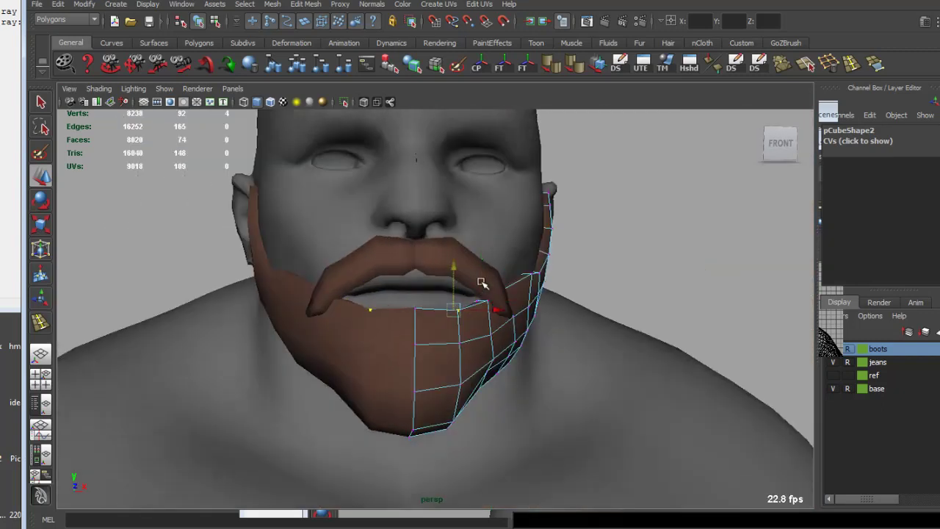
Return to object mode, deselect the beard, and reselect the mustache.
{"action": "key", "text": "F8"}
{"action": "left_click", "coordinate": [524, 311]}
{"action": "left_click_drag", "start_coordinate": [524, 310], "coordinate": [534, 321], "text": "alt"}
{"action": "scroll", "coordinate": [534, 321], "scroll_direction": "down", "scroll_amount": 2}
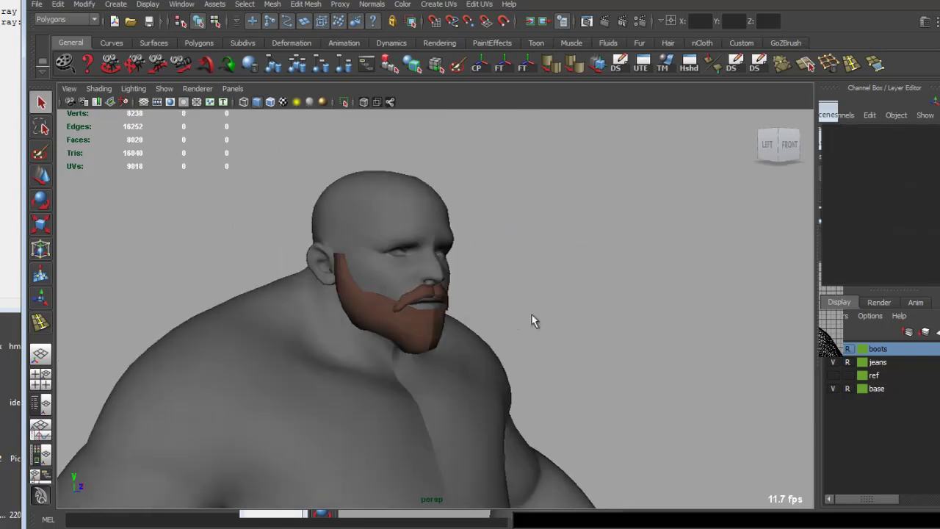
{"action": "scroll", "coordinate": [481, 331], "scroll_direction": "down", "scroll_amount": 5}
{"action": "mouse_move", "coordinate": [472, 308]}
{"action": "left_mouse_down", "text": "alt"}
{"action": "mouse_move", "coordinate": [323, 318]}
{"action": "mouse_move", "coordinate": [422, 359]}
{"action": "mouse_move", "coordinate": [453, 282]}
{"action": "mouse_move", "coordinate": [566, 279]}
{"action": "mouse_move", "coordinate": [419, 274]}
{"action": "mouse_move", "coordinate": [529, 262]}
{"action": "mouse_move", "coordinate": [408, 263]}
{"action": "left_mouse_up", "text": "alt"}
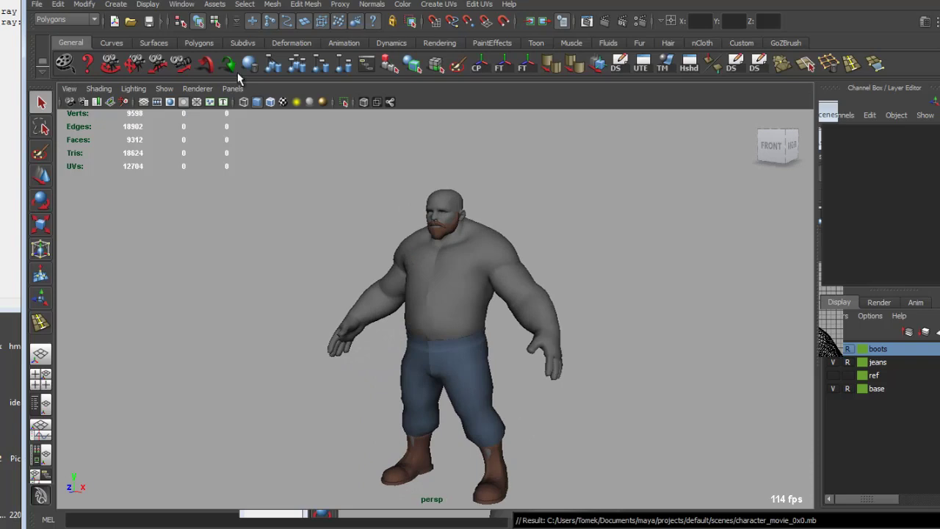
{"action": "left_click", "coordinate": [116, 4]}
{"action": "scroll", "coordinate": [423, 325], "scroll_direction": "up", "scroll_amount": 4}
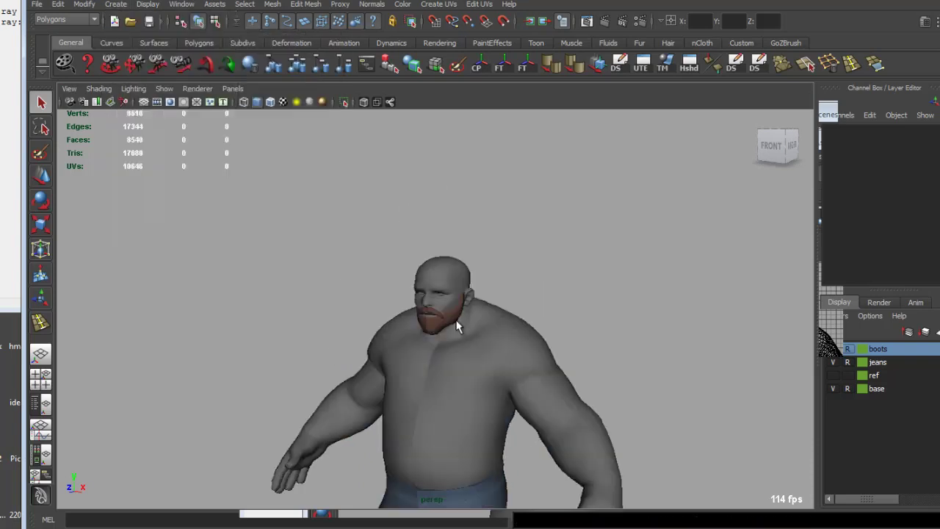
{"action": "scroll", "coordinate": [423, 325], "scroll_direction": "up", "scroll_amount": 4}
{"action": "left_click", "coordinate": [423, 325]}
{"action": "left_click_drag", "start_coordinate": [423, 325], "coordinate": [453, 305], "text": "alt"}
Select and delete the brow piece's faces on the forehead.
{"action": "key", "text": "w"}
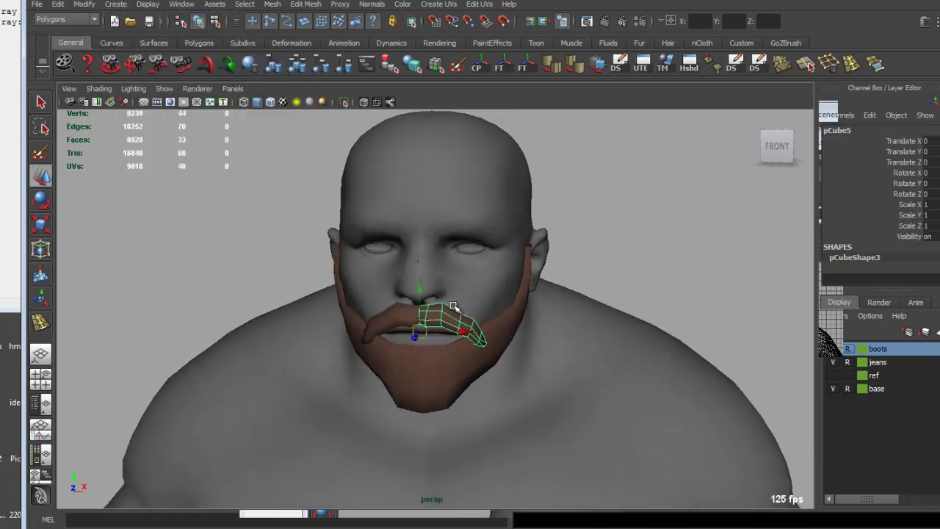
{"action": "left_click_drag", "start_coordinate": [451, 167], "coordinate": [368, 224], "text": "alt"}
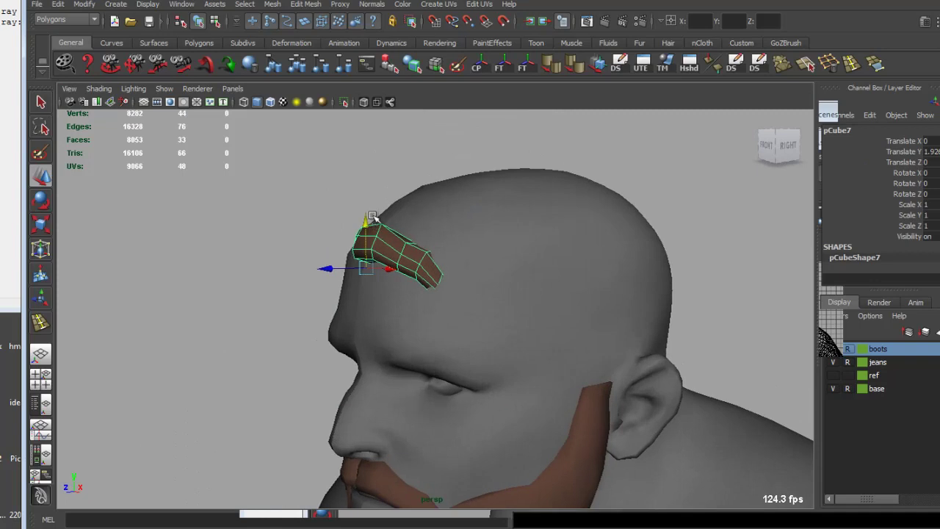
{"action": "left_click", "coordinate": [367, 234]}
{"action": "key", "text": "ctrl+z"}
{"action": "left_click_drag", "start_coordinate": [337, 265], "coordinate": [397, 233], "text": "alt"}
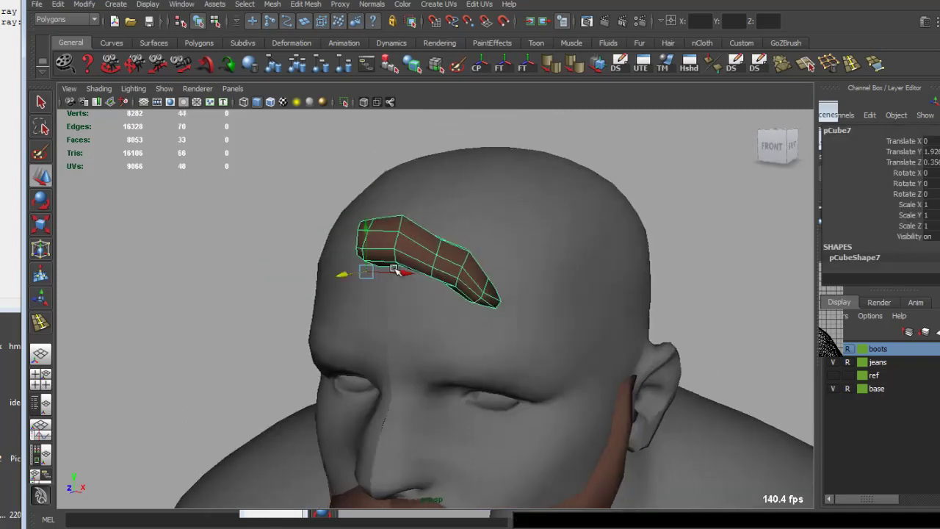
{"action": "right_click_drag", "start_coordinate": [396, 233], "coordinate": [507, 319]}
{"action": "key", "text": "Delete"}
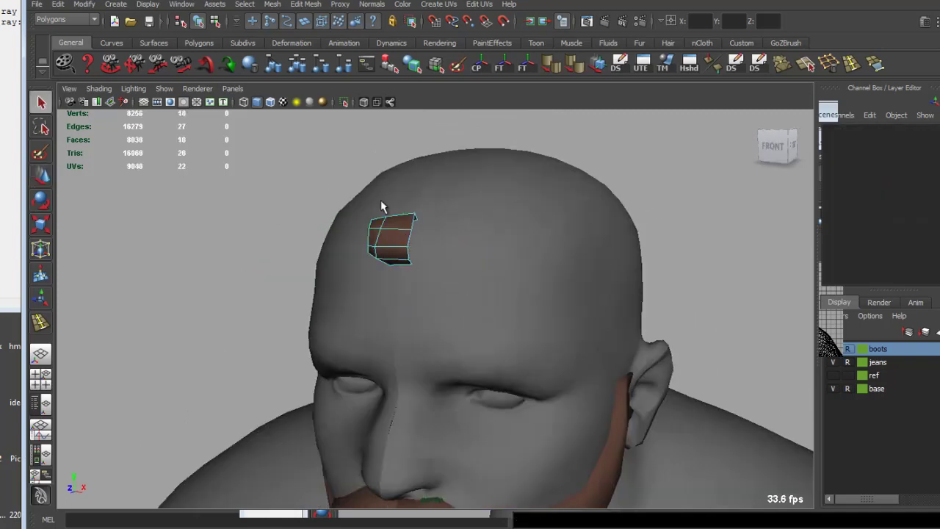
Delete the leftover small box and start interactive polygon cube creation.
{"action": "mouse_move", "coordinate": [380, 200]}
{"action": "left_mouse_down", "text": "alt"}
{"action": "mouse_move", "coordinate": [457, 271]}
{"action": "mouse_move", "coordinate": [445, 258]}
{"action": "mouse_move", "coordinate": [446, 270]}
{"action": "left_mouse_up", "text": "alt"}
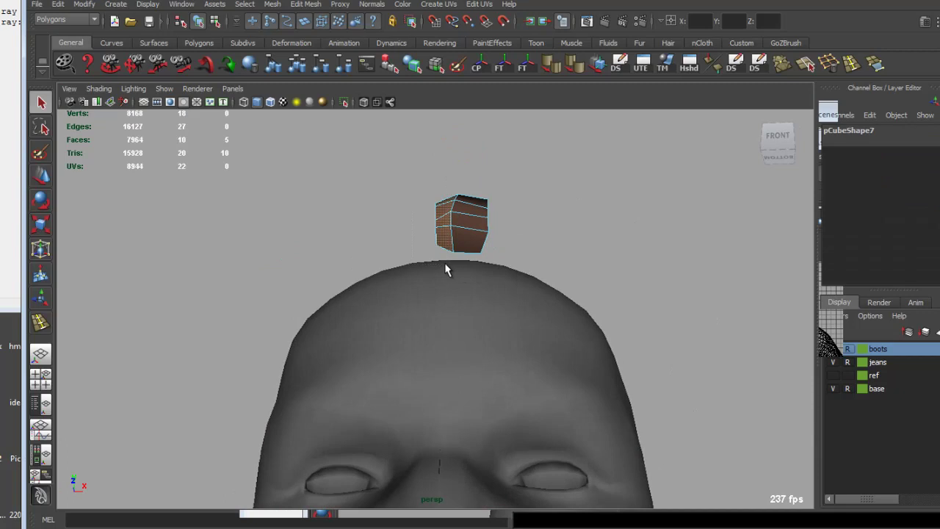
{"action": "key", "text": "Delete"}
{"action": "mouse_move", "coordinate": [462, 218]}
{"action": "left_mouse_down", "text": "alt"}
{"action": "mouse_move", "coordinate": [563, 256]}
{"action": "mouse_move", "coordinate": [471, 250]}
{"action": "left_mouse_up", "text": "alt"}
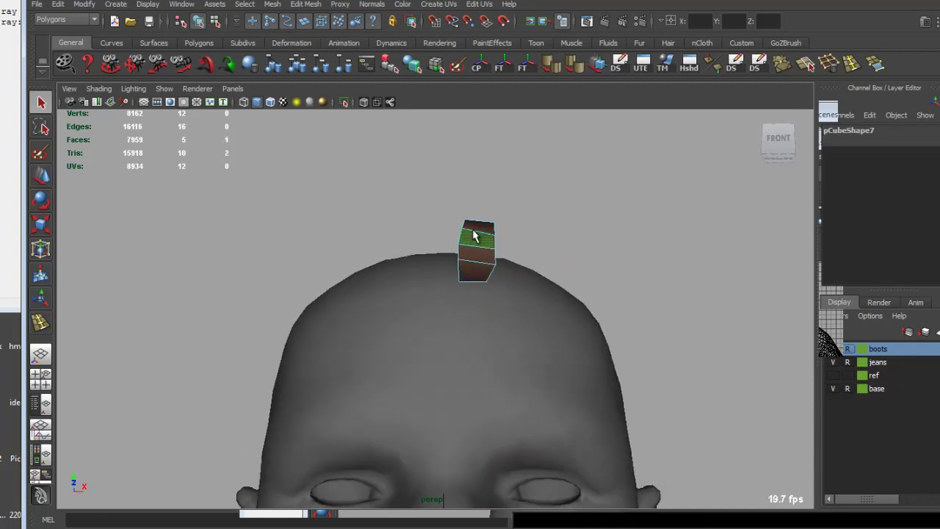
{"action": "right_click_drag", "start_coordinate": [473, 235], "coordinate": [478, 242]}
{"action": "left_click", "coordinate": [478, 242]}
{"action": "key", "text": "Delete"}
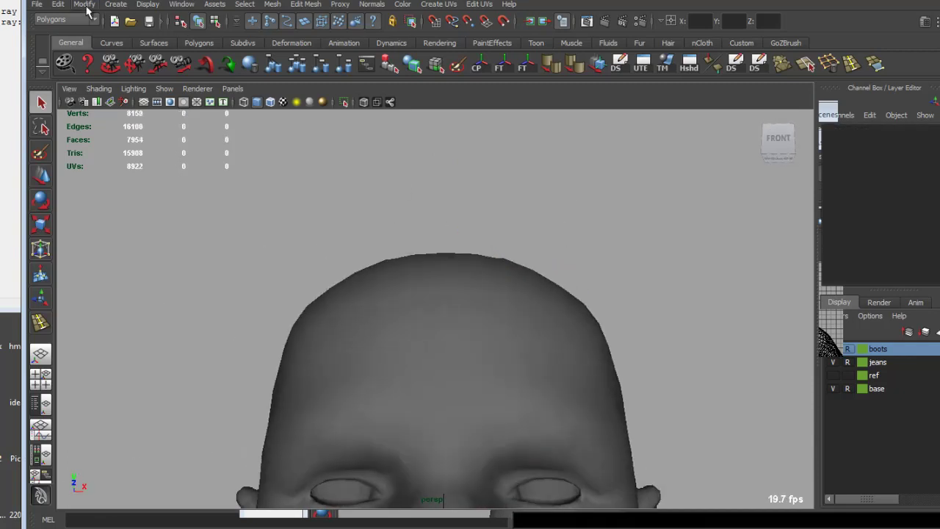
{"action": "left_click", "coordinate": [115, 4]}
{"action": "left_click", "coordinate": [256, 55]}
Draw a tall polygon cube near the feet and save the scene as character_movie_0x0x.mb.
{"action": "scroll", "coordinate": [419, 187], "scroll_direction": "down", "scroll_amount": 5}
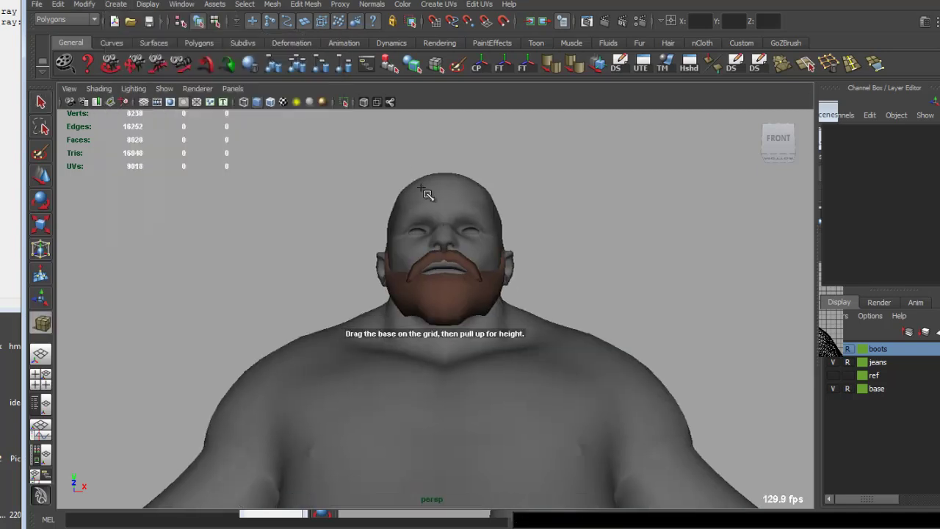
{"action": "scroll", "coordinate": [426, 193], "scroll_direction": "down", "scroll_amount": 5}
{"action": "mouse_move", "coordinate": [458, 399]}
{"action": "left_mouse_down", "text": "alt"}
{"action": "mouse_move", "coordinate": [447, 411]}
{"action": "mouse_move", "coordinate": [456, 444]}
{"action": "left_mouse_up", "text": "alt"}
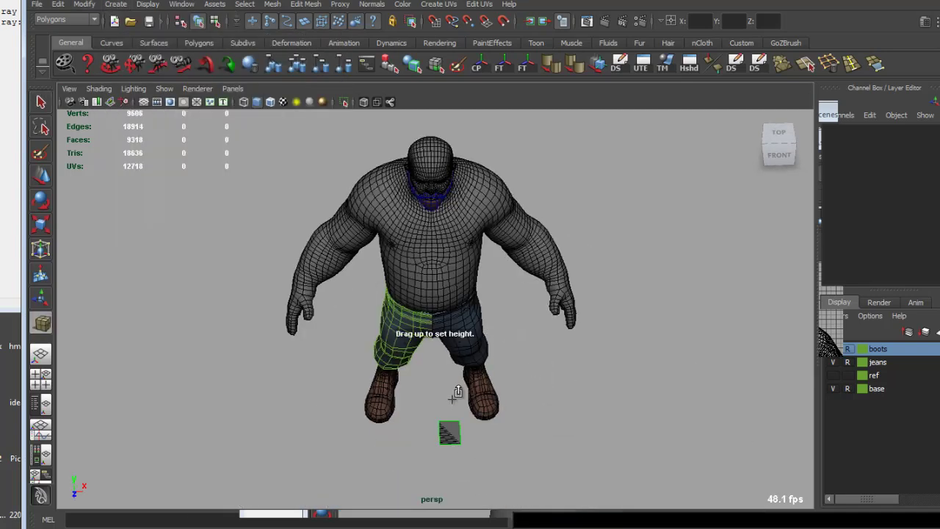
{"action": "left_click_drag", "start_coordinate": [455, 395], "coordinate": [446, 399]}
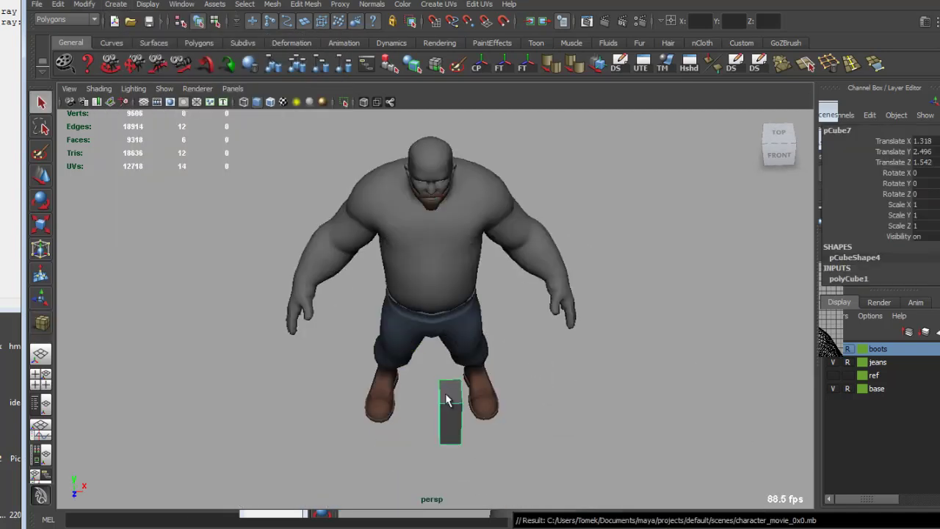
{"action": "left_click", "coordinate": [34, 6]}
{"action": "left_click", "coordinate": [68, 66]}
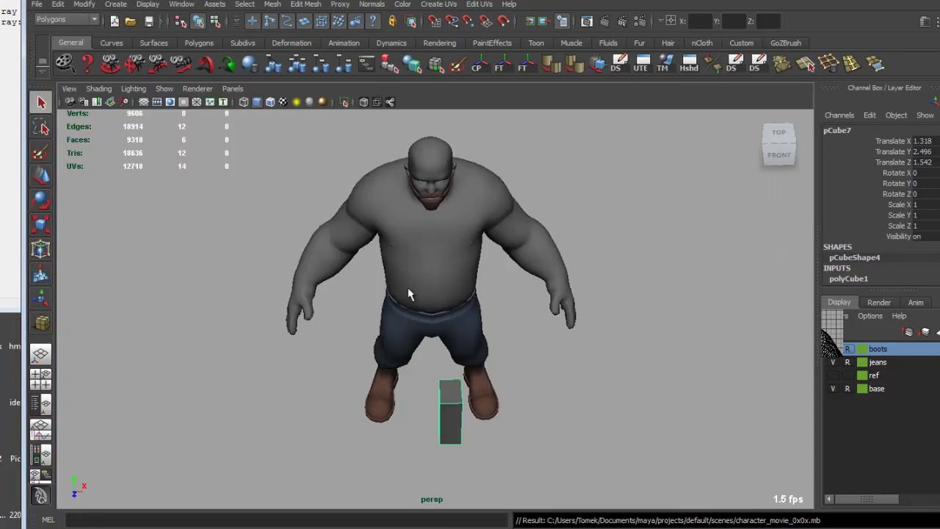
Delete the cube's front and bottom faces.
{"action": "scroll", "coordinate": [494, 400], "scroll_direction": "up", "scroll_amount": 3}
{"action": "scroll", "coordinate": [489, 345], "scroll_direction": "up", "scroll_amount": 2}
{"action": "scroll", "coordinate": [489, 344], "scroll_direction": "up", "scroll_amount": 2}
{"action": "key", "text": "F11"}
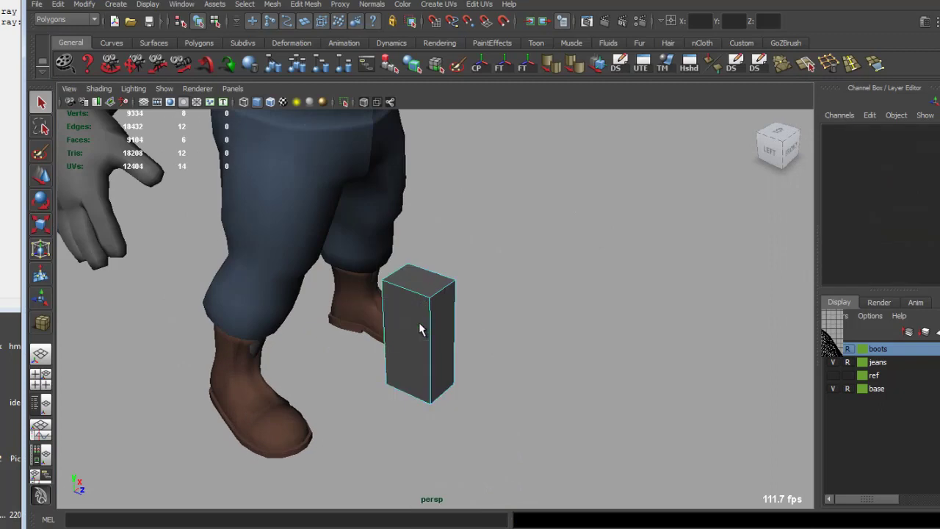
{"action": "left_click", "coordinate": [426, 318]}
{"action": "key", "text": "Delete"}
{"action": "right_click_drag", "start_coordinate": [421, 317], "coordinate": [411, 342]}
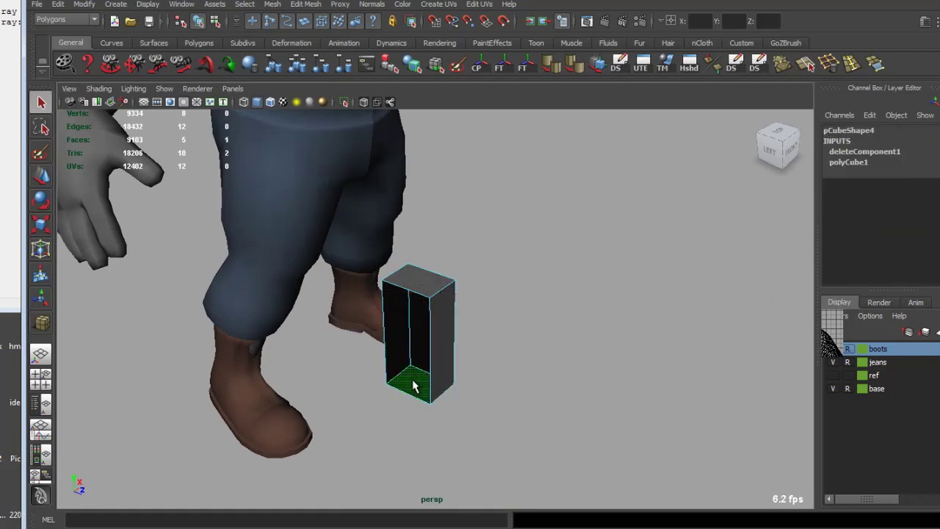
{"action": "left_click", "coordinate": [415, 380]}
{"action": "key", "text": "Delete"}
{"action": "key", "text": "F8"}
Scale the open cube down and place it on top of the character's head.
{"action": "scroll", "coordinate": [452, 299], "scroll_direction": "down", "scroll_amount": 2}
{"action": "scroll", "coordinate": [448, 323], "scroll_direction": "down", "scroll_amount": 3}
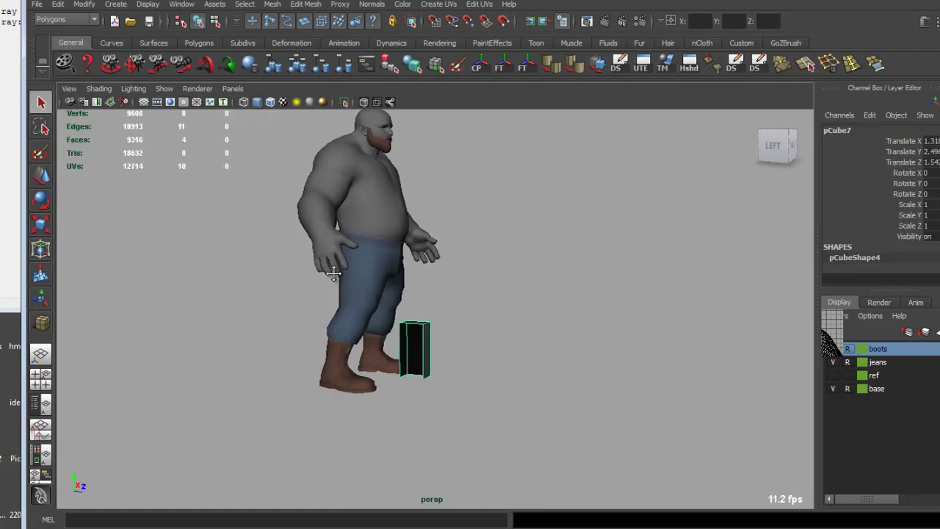
{"action": "key", "text": "w"}
{"action": "key", "text": "w"}
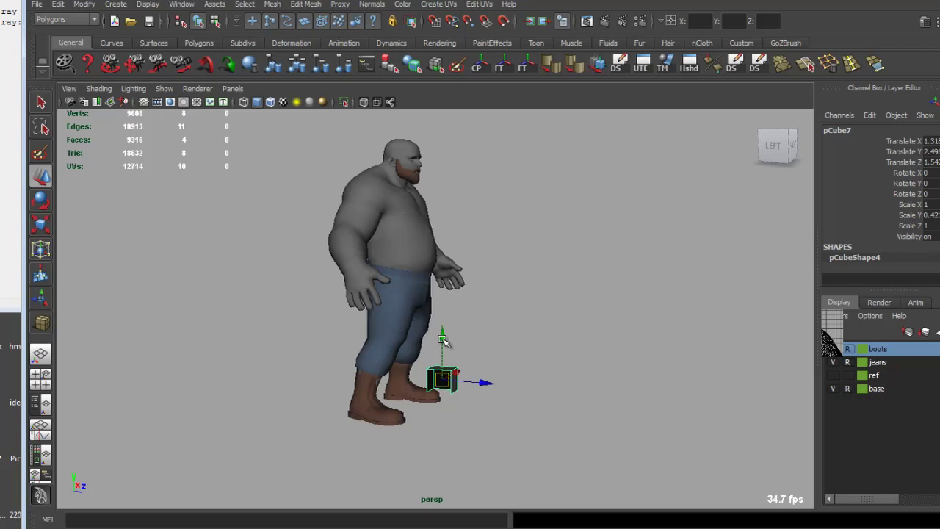
{"action": "left_click_drag", "start_coordinate": [444, 345], "coordinate": [448, 272]}
{"action": "scroll", "coordinate": [449, 294], "scroll_direction": "up", "scroll_amount": 3}
{"action": "mouse_move", "coordinate": [452, 382]}
{"action": "left_mouse_down"}
{"action": "mouse_move", "coordinate": [455, 245]}
{"action": "mouse_move", "coordinate": [510, 316]}
{"action": "left_mouse_up"}
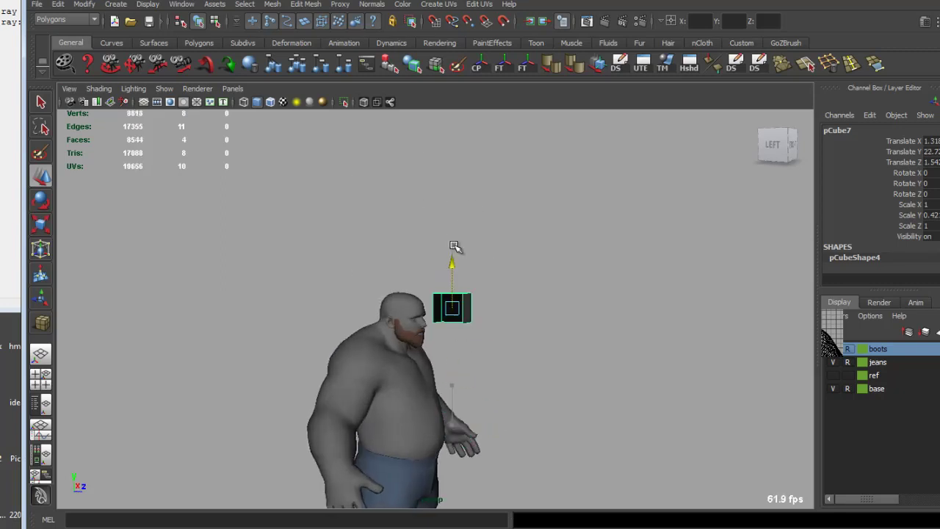
{"action": "scroll", "coordinate": [455, 245], "scroll_direction": "up", "scroll_amount": 3}
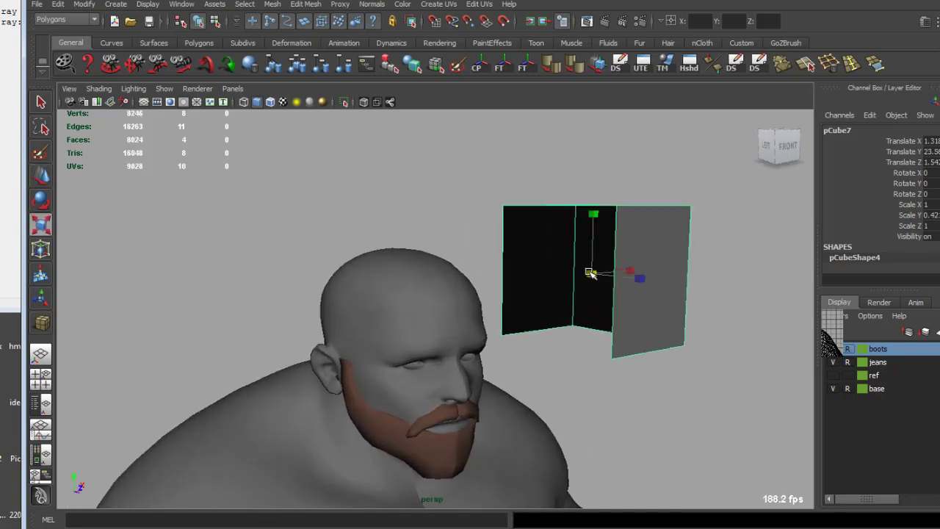
{"action": "left_click_drag", "start_coordinate": [591, 273], "coordinate": [572, 273]}
{"action": "key", "text": "w"}
{"action": "mouse_move", "coordinate": [651, 272]}
{"action": "left_mouse_down"}
{"action": "mouse_move", "coordinate": [447, 272]}
{"action": "mouse_move", "coordinate": [690, 242]}
{"action": "mouse_move", "coordinate": [608, 224]}
{"action": "mouse_move", "coordinate": [536, 269]}
{"action": "left_mouse_up"}
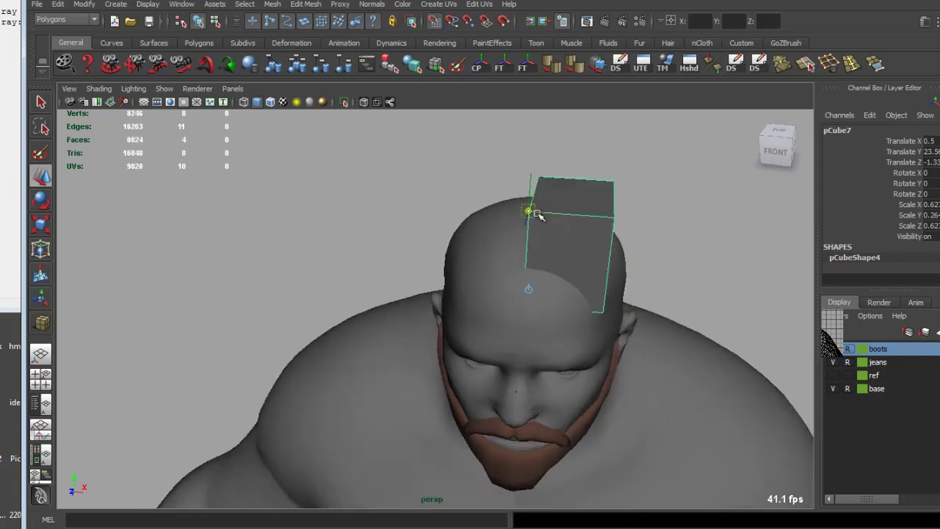
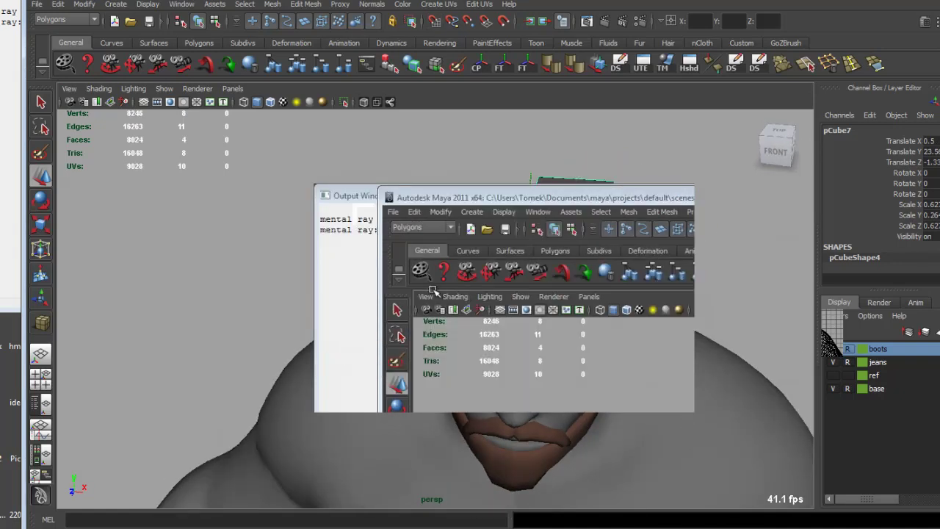
In the four-view layout, nudge pCube7 slightly up and right above the head.
{"action": "key", "text": "space"}
{"action": "scroll", "coordinate": [268, 416], "scroll_direction": "down", "scroll_amount": 3}
{"action": "scroll", "coordinate": [268, 416], "scroll_direction": "down", "scroll_amount": 2}
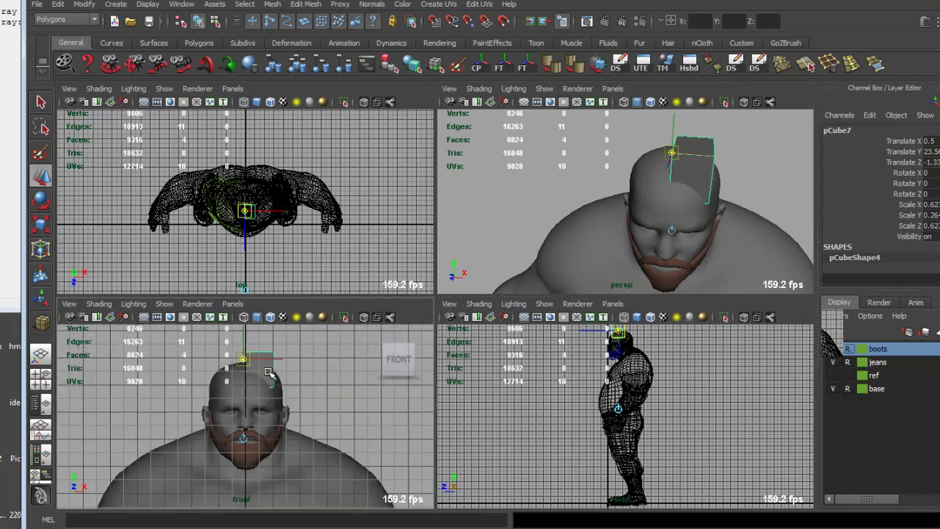
{"action": "scroll", "coordinate": [261, 421], "scroll_direction": "down", "scroll_amount": 2}
{"action": "left_click_drag", "start_coordinate": [244, 402], "coordinate": [248, 374]}
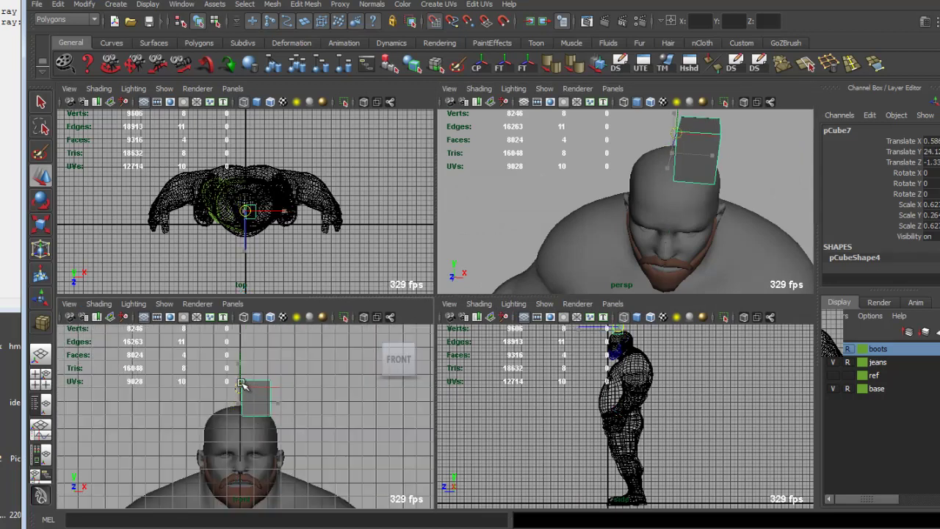
Snap pCube7's pivot to its top-left corner and Duplicate Special it with Scale X -1 into pCube8.
{"action": "scroll", "coordinate": [241, 382], "scroll_direction": "up", "scroll_amount": 5}
{"action": "scroll", "coordinate": [247, 433], "scroll_direction": "down", "scroll_amount": 1}
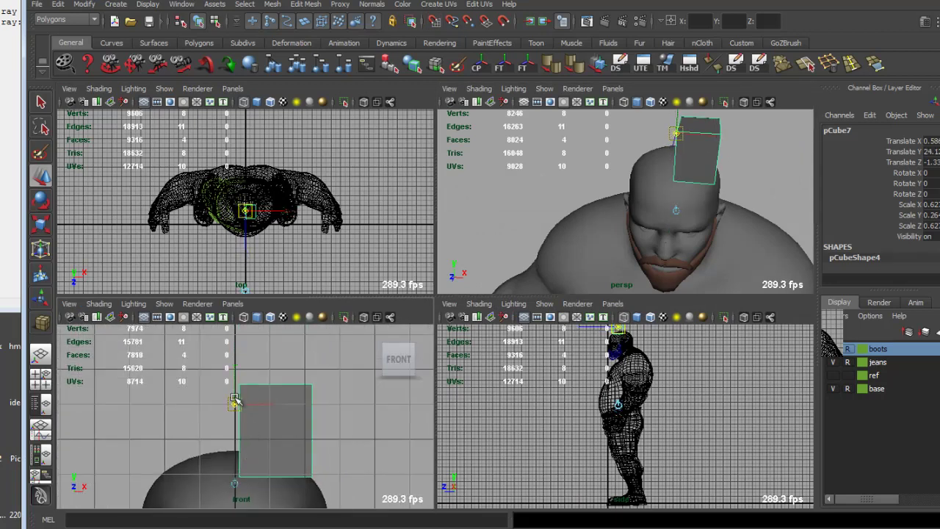
{"action": "mouse_move", "coordinate": [238, 375]}
{"action": "left_mouse_down"}
{"action": "mouse_move", "coordinate": [242, 388]}
{"action": "mouse_move", "coordinate": [232, 384]}
{"action": "left_mouse_up"}
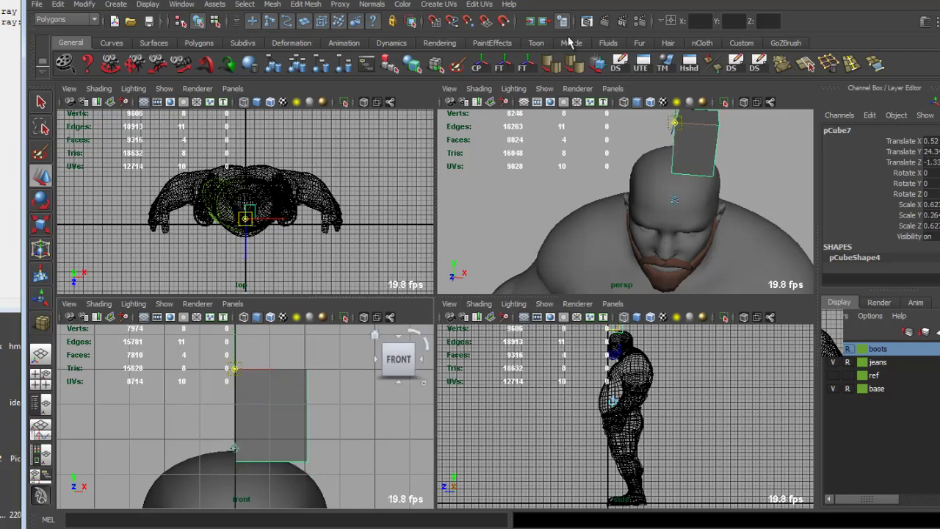
{"action": "left_click", "coordinate": [757, 66]}
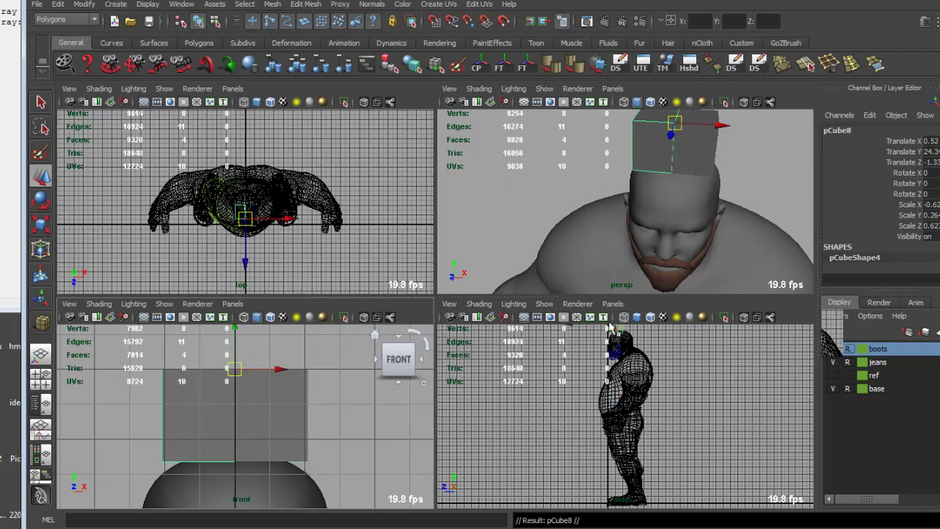
Select the vertices of both boxes, scale them down and push the right box against the left.
{"action": "key", "text": "space"}
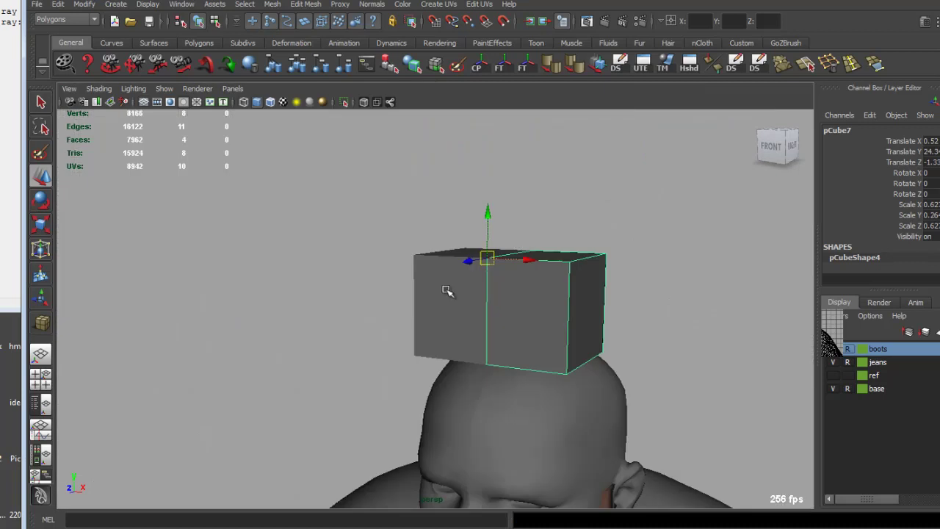
{"action": "left_click", "coordinate": [504, 292]}
{"action": "mouse_move", "coordinate": [451, 184]}
{"action": "left_mouse_down"}
{"action": "mouse_move", "coordinate": [541, 319]}
{"action": "mouse_move", "coordinate": [467, 311]}
{"action": "mouse_move", "coordinate": [506, 330]}
{"action": "mouse_move", "coordinate": [514, 345]}
{"action": "left_mouse_up"}
{"action": "key", "text": "r"}
{"action": "key", "text": "w"}
{"action": "left_click_drag", "start_coordinate": [546, 216], "coordinate": [517, 214]}
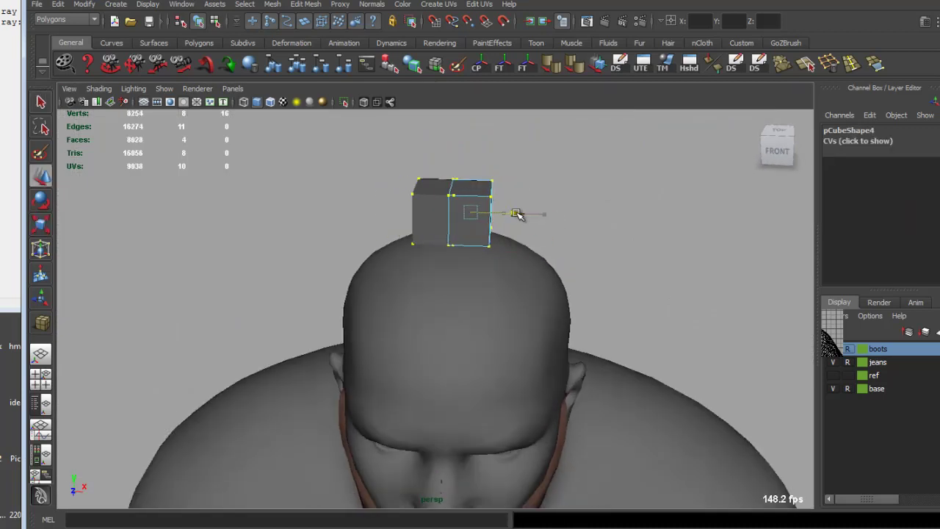
Move both boxes' vertices down onto the top of the head.
{"action": "mouse_move", "coordinate": [490, 242]}
{"action": "left_mouse_down", "text": "alt"}
{"action": "mouse_move", "coordinate": [486, 268]}
{"action": "mouse_move", "coordinate": [472, 223]}
{"action": "left_mouse_up", "text": "alt"}
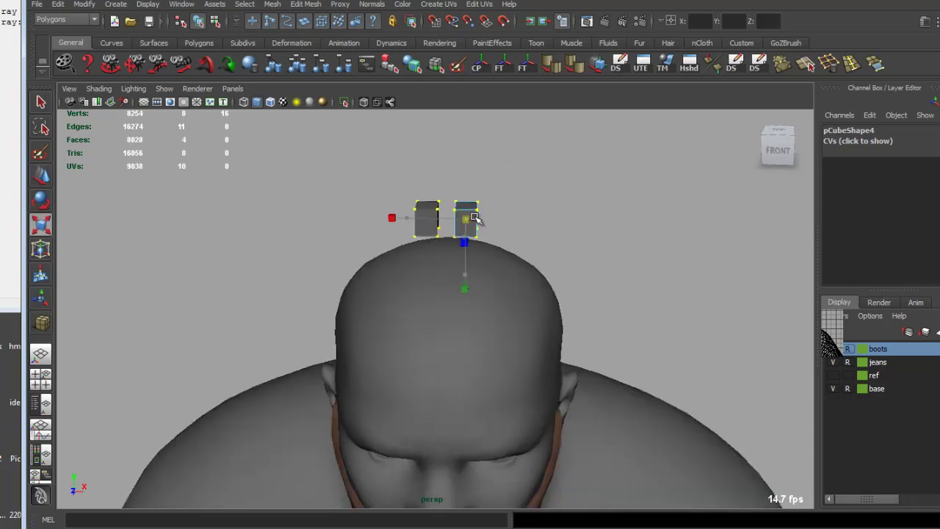
{"action": "key", "text": "w"}
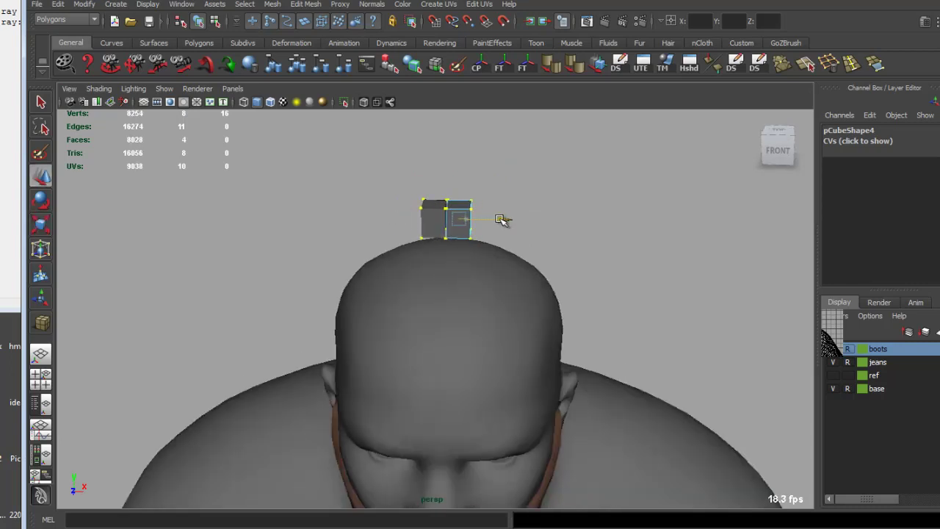
{"action": "key", "text": "F8"}
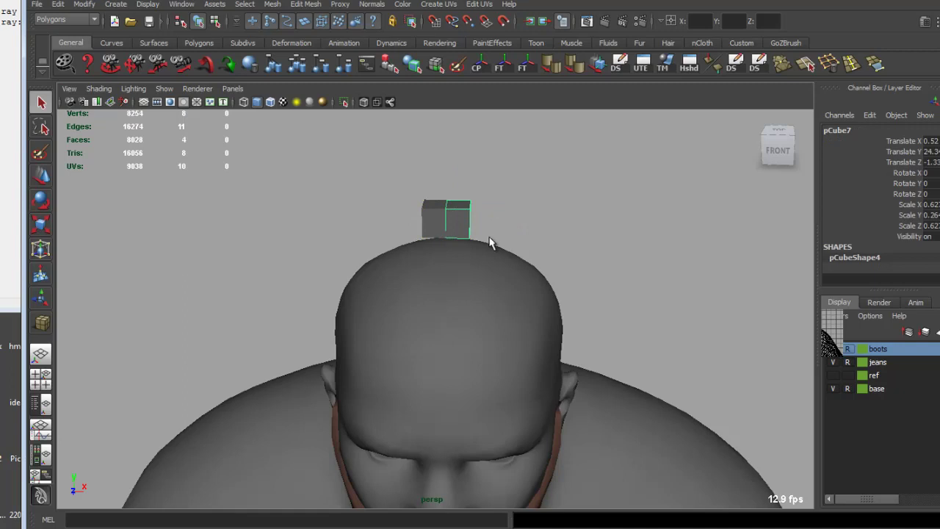
{"action": "mouse_move", "coordinate": [489, 241]}
{"action": "left_mouse_down", "text": "alt"}
{"action": "mouse_move", "coordinate": [468, 252]}
{"action": "mouse_move", "coordinate": [511, 238]}
{"action": "left_mouse_up", "text": "alt"}
{"action": "right_click_drag", "start_coordinate": [506, 232], "coordinate": [453, 230]}
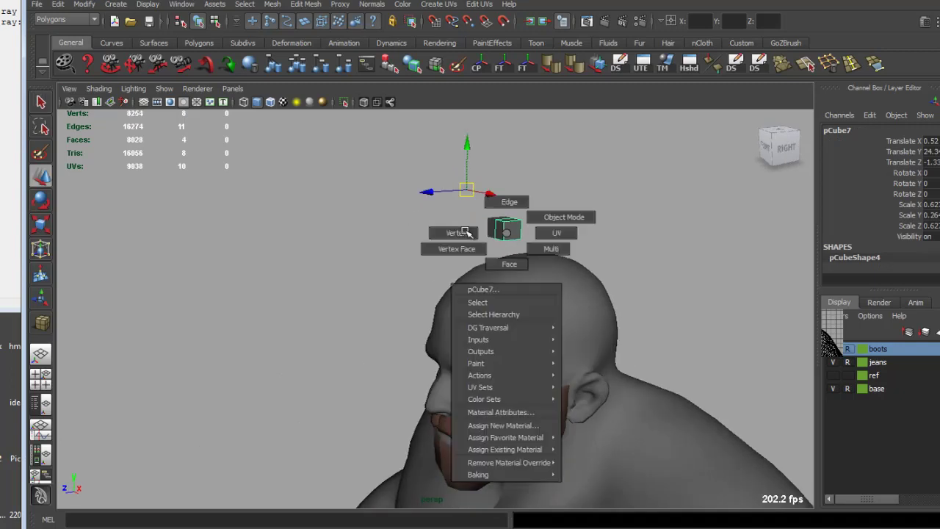
{"action": "mouse_move", "coordinate": [458, 187]}
{"action": "left_mouse_down"}
{"action": "mouse_move", "coordinate": [458, 228]}
{"action": "mouse_move", "coordinate": [488, 273]}
{"action": "left_mouse_up"}
{"action": "scroll", "coordinate": [461, 272], "scroll_direction": "up", "scroll_amount": 3}
Rotate and reposition the boxes to follow the head's curve, checking from the front.
{"action": "key", "text": "e"}
{"action": "key", "text": "w"}
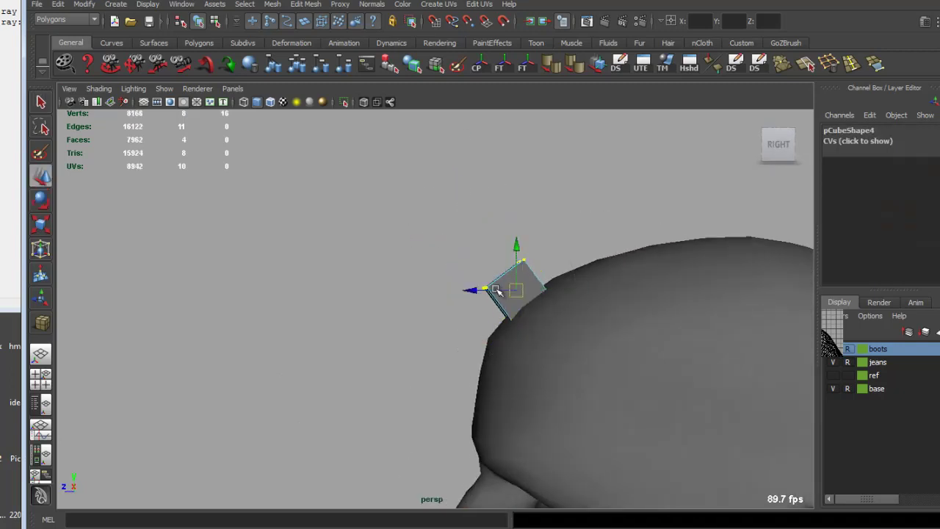
{"action": "key", "text": "e"}
{"action": "key", "text": "w"}
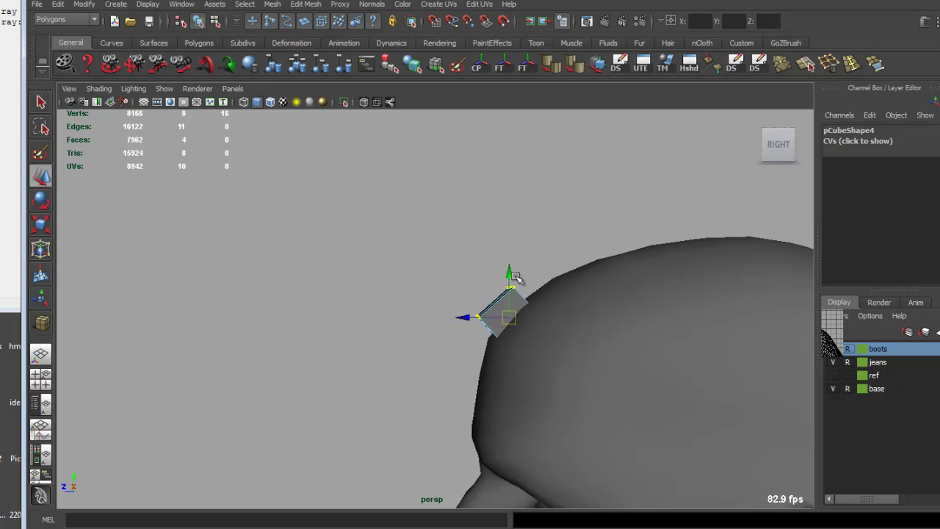
{"action": "mouse_move", "coordinate": [503, 288]}
{"action": "left_mouse_down", "text": "alt"}
{"action": "mouse_move", "coordinate": [450, 304]}
{"action": "mouse_move", "coordinate": [350, 235]}
{"action": "left_mouse_up", "text": "alt"}
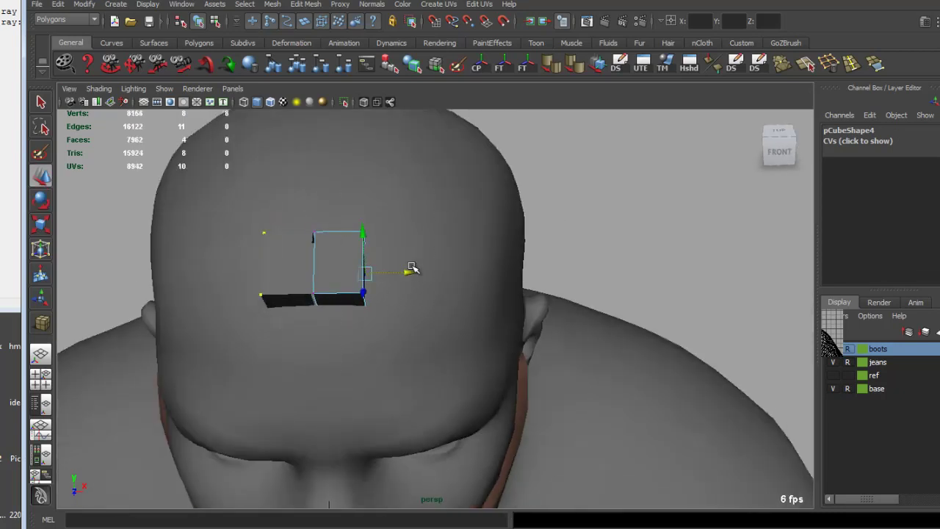
{"action": "mouse_move", "coordinate": [426, 272]}
{"action": "left_mouse_down", "text": "alt"}
{"action": "mouse_move", "coordinate": [446, 264]}
{"action": "mouse_move", "coordinate": [363, 304]}
{"action": "left_mouse_up", "text": "alt"}
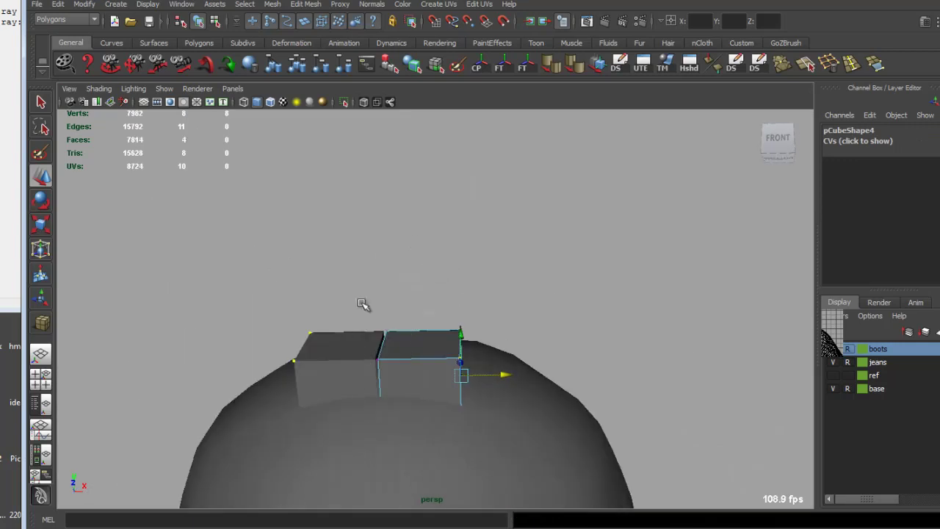
{"action": "left_click_drag", "start_coordinate": [413, 426], "coordinate": [415, 409], "text": "alt"}
Scale and rotate a group of the boxes' vertices to seat them on the forehead edge.
{"action": "key", "text": "r"}
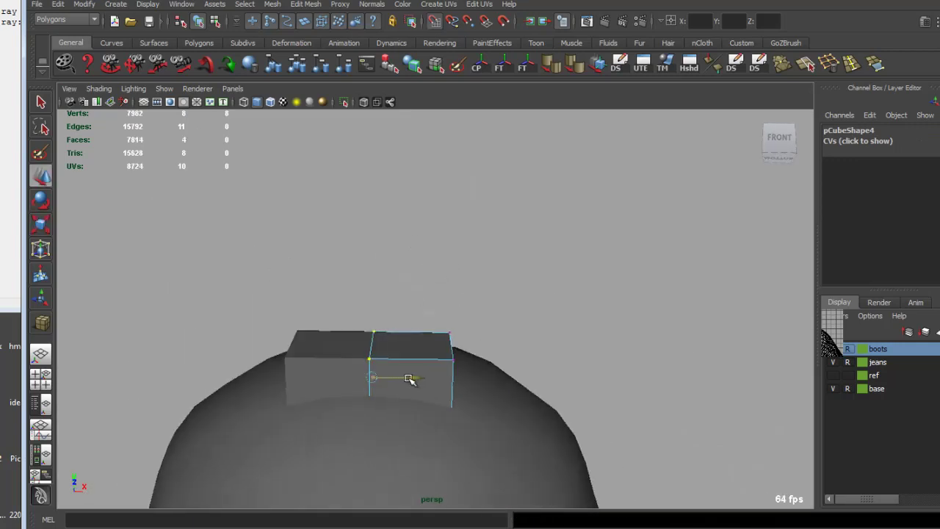
{"action": "left_click_drag", "start_coordinate": [517, 469], "coordinate": [516, 466]}
{"action": "key", "text": "e"}
{"action": "key", "text": "w"}
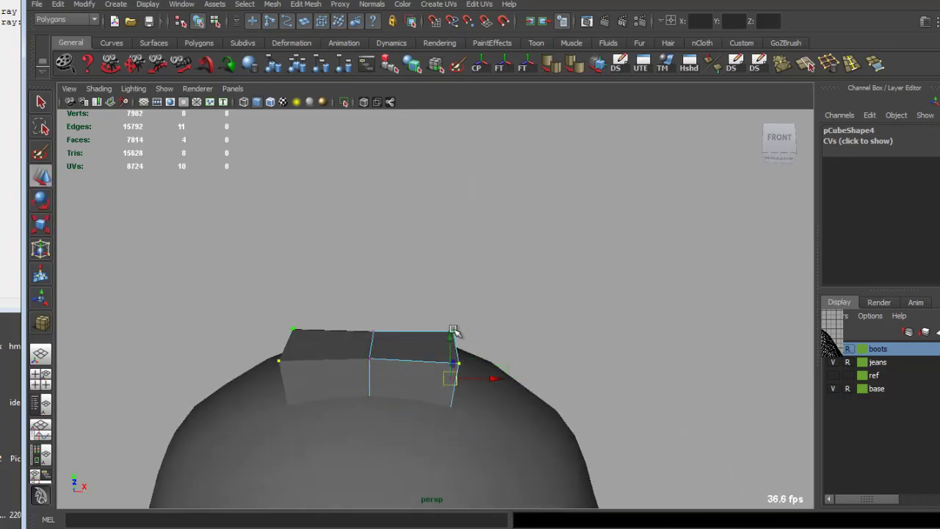
{"action": "mouse_move", "coordinate": [480, 339]}
{"action": "left_mouse_down", "text": "alt"}
{"action": "mouse_move", "coordinate": [489, 380]}
{"action": "mouse_move", "coordinate": [471, 339]}
{"action": "mouse_move", "coordinate": [478, 330]}
{"action": "mouse_move", "coordinate": [433, 336]}
{"action": "left_mouse_up", "text": "alt"}
Extrude the box's end face twice, pulling each new segment along the hairline.
{"action": "left_click", "coordinate": [502, 316]}
{"action": "key", "text": "ctrl+e"}
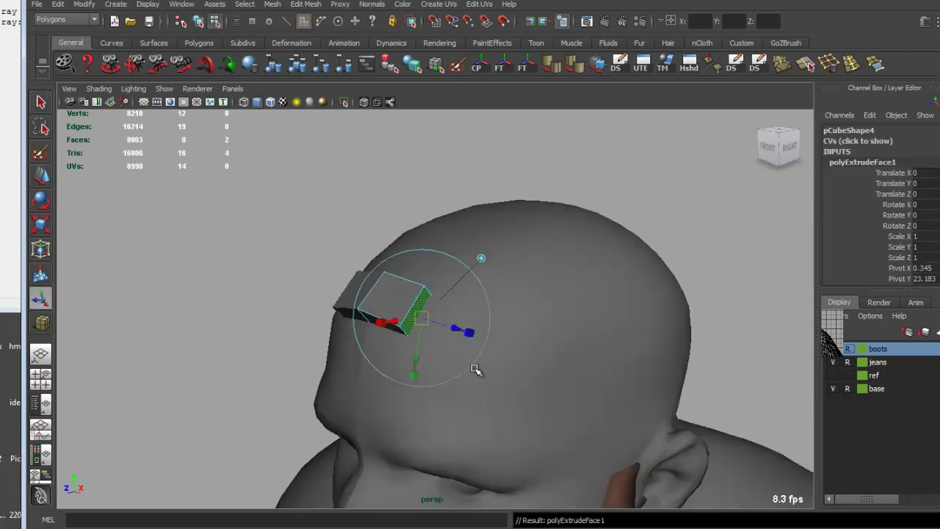
{"action": "mouse_move", "coordinate": [475, 370]}
{"action": "left_mouse_down", "text": "alt"}
{"action": "mouse_move", "coordinate": [430, 321]}
{"action": "mouse_move", "coordinate": [474, 316]}
{"action": "mouse_move", "coordinate": [466, 342]}
{"action": "mouse_move", "coordinate": [389, 292]}
{"action": "mouse_move", "coordinate": [444, 217]}
{"action": "left_mouse_up", "text": "alt"}
{"action": "key", "text": "w"}
{"action": "key", "text": "ctrl+e"}
{"action": "mouse_move", "coordinate": [433, 336]}
{"action": "left_mouse_down", "text": "alt"}
{"action": "mouse_move", "coordinate": [505, 311]}
{"action": "mouse_move", "coordinate": [497, 315]}
{"action": "left_mouse_up", "text": "alt"}
{"action": "key", "text": "e"}
{"action": "mouse_move", "coordinate": [512, 346]}
{"action": "left_mouse_down", "text": "alt"}
{"action": "mouse_move", "coordinate": [469, 333]}
{"action": "mouse_move", "coordinate": [598, 346]}
{"action": "mouse_move", "coordinate": [472, 342]}
{"action": "mouse_move", "coordinate": [518, 377]}
{"action": "mouse_move", "coordinate": [413, 294]}
{"action": "mouse_move", "coordinate": [461, 303]}
{"action": "mouse_move", "coordinate": [479, 272]}
{"action": "mouse_move", "coordinate": [431, 258]}
{"action": "left_mouse_up", "text": "alt"}
Extrude two more segments, tilting the end face to follow the head's curve.
{"action": "key", "text": "ctrl+e"}
{"action": "key", "text": "e"}
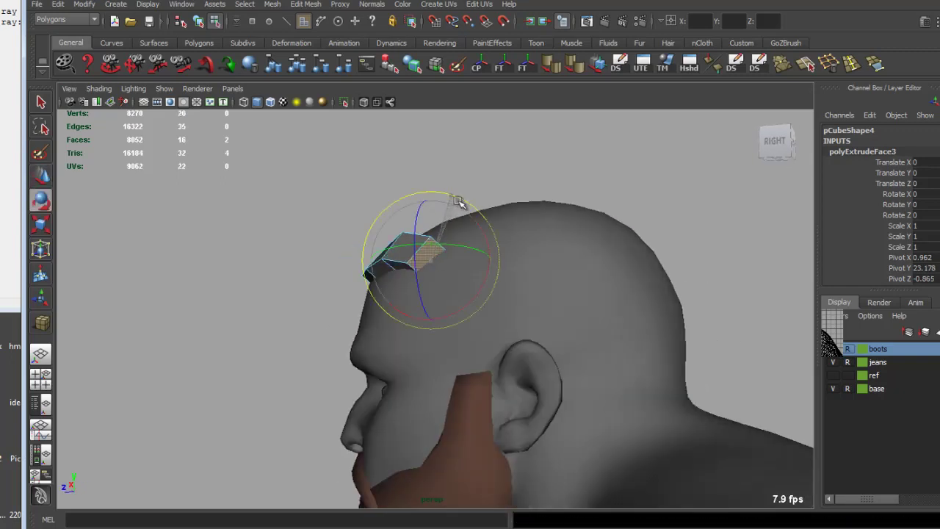
{"action": "mouse_move", "coordinate": [458, 202]}
{"action": "left_mouse_down"}
{"action": "mouse_move", "coordinate": [440, 242]}
{"action": "mouse_move", "coordinate": [478, 266]}
{"action": "mouse_move", "coordinate": [496, 311]}
{"action": "mouse_move", "coordinate": [531, 280]}
{"action": "left_mouse_up"}
{"action": "key", "text": "ctrl+e"}
{"action": "key", "text": "w"}
{"action": "key", "text": "e"}
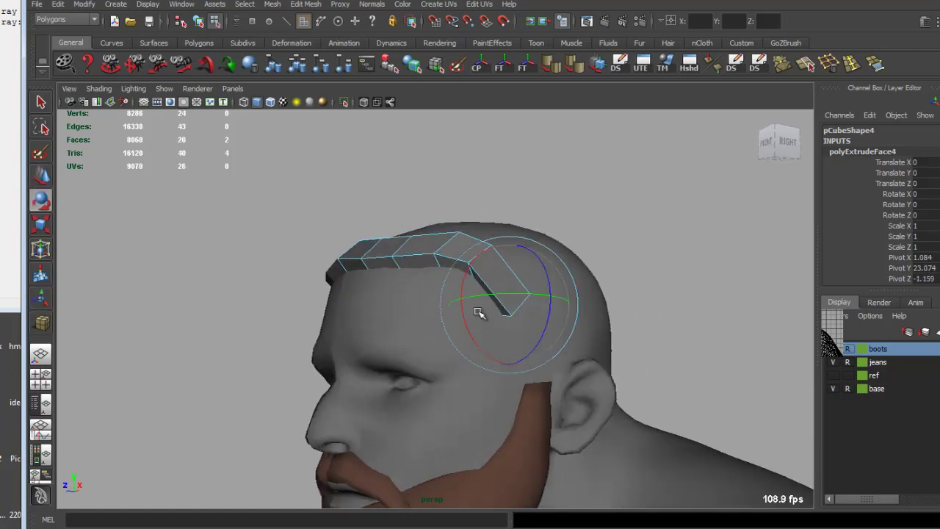
{"action": "key", "text": "w"}
{"action": "mouse_move", "coordinate": [542, 319]}
{"action": "left_mouse_down", "text": "alt"}
{"action": "mouse_move", "coordinate": [473, 313]}
{"action": "mouse_move", "coordinate": [484, 356]}
{"action": "left_mouse_up", "text": "alt"}
{"action": "key", "text": "e"}
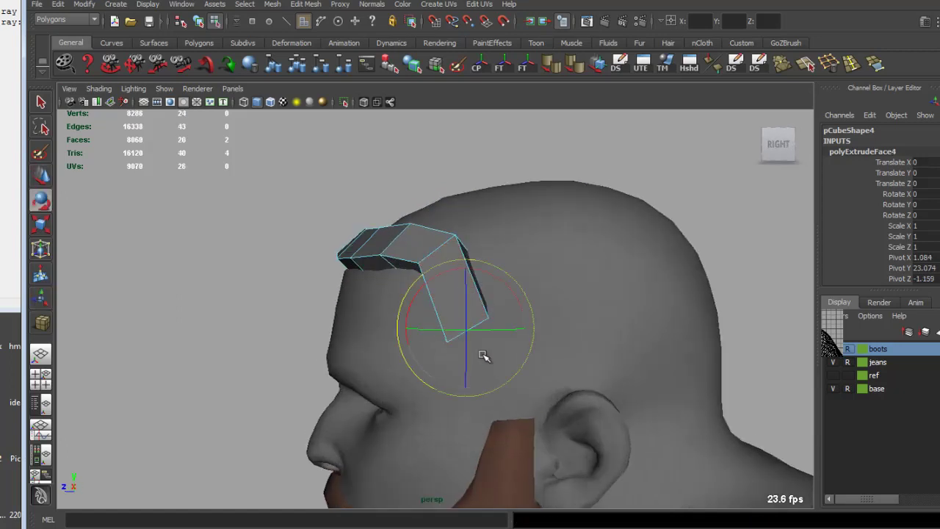
Extrude two further segments down the side of the head toward the ear.
{"action": "key", "text": "ctrl+e"}
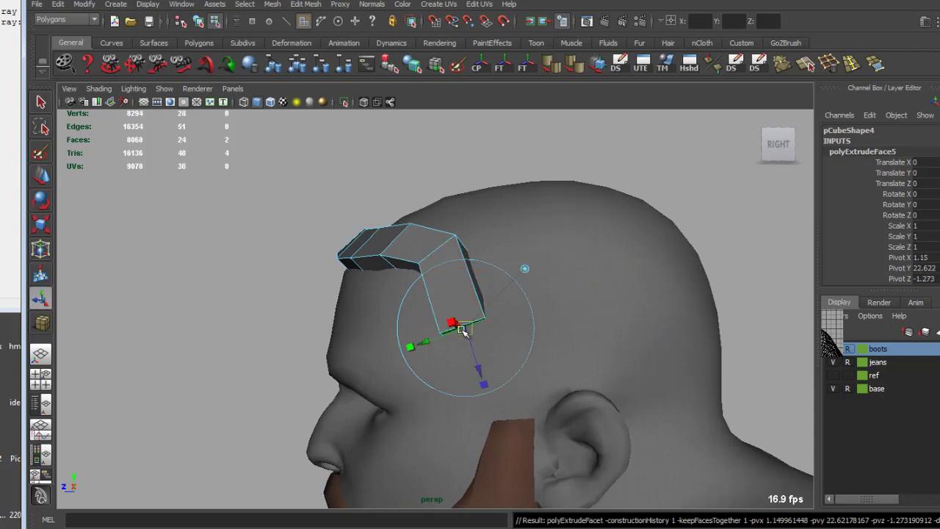
{"action": "left_click_drag", "start_coordinate": [513, 323], "coordinate": [464, 334]}
{"action": "key", "text": "e"}
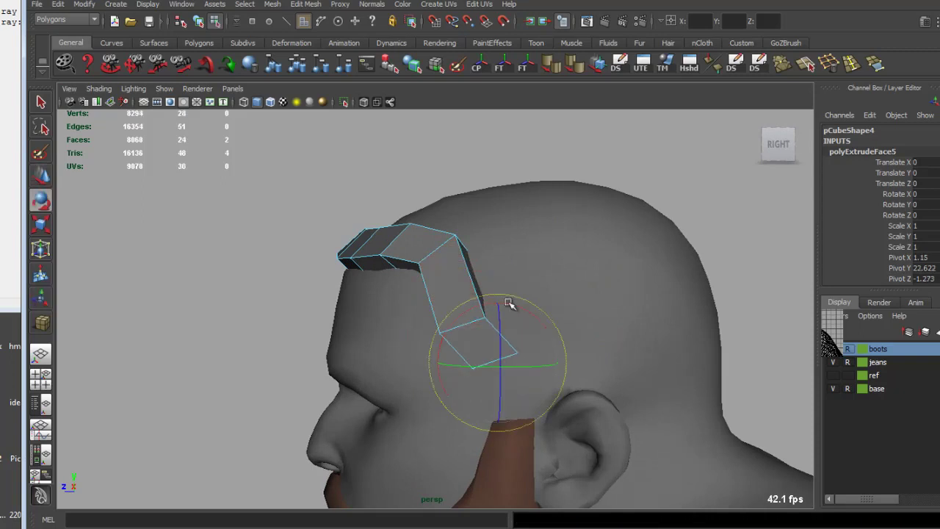
{"action": "key", "text": "w"}
{"action": "key", "text": "ctrl+e"}
{"action": "key", "text": "w"}
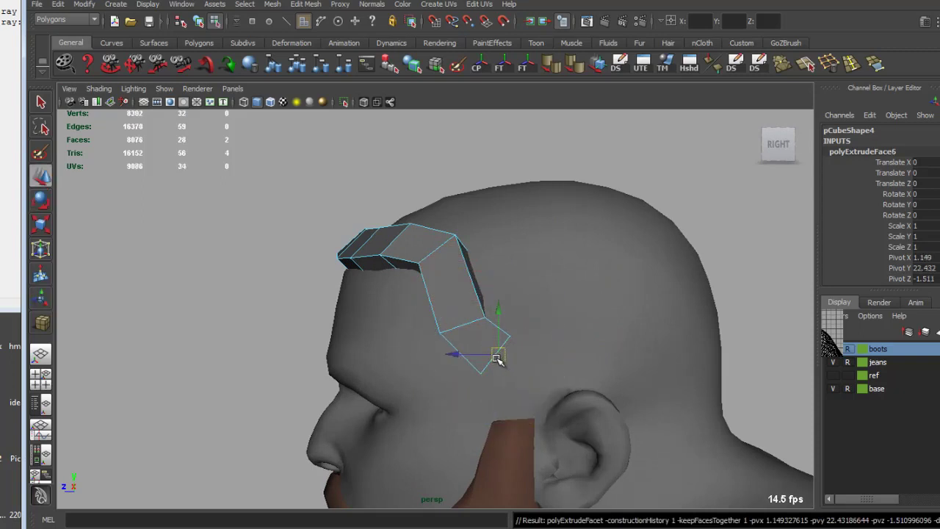
{"action": "mouse_move", "coordinate": [498, 357]}
{"action": "left_mouse_down"}
{"action": "mouse_move", "coordinate": [521, 384]}
{"action": "mouse_move", "coordinate": [539, 385]}
{"action": "mouse_move", "coordinate": [537, 309]}
{"action": "mouse_move", "coordinate": [487, 339]}
{"action": "mouse_move", "coordinate": [581, 287]}
{"action": "left_mouse_up"}
{"action": "key", "text": "e"}
{"action": "key", "text": "w"}
{"action": "key", "text": "e"}
{"action": "key", "text": "w"}
Select the hair strip to view its history and zoom in from the front-right.
{"action": "left_click", "coordinate": [545, 288]}
{"action": "key", "text": "w"}
{"action": "scroll", "coordinate": [558, 304], "scroll_direction": "down", "scroll_amount": 3}
{"action": "mouse_move", "coordinate": [535, 315]}
{"action": "left_mouse_down", "text": "alt"}
{"action": "mouse_move", "coordinate": [512, 296]}
{"action": "mouse_move", "coordinate": [393, 323]}
{"action": "left_mouse_up", "text": "alt"}
{"action": "mouse_move", "coordinate": [393, 323]}
{"action": "right_mouse_down", "text": "alt"}
{"action": "mouse_move", "coordinate": [447, 296]}
{"action": "mouse_move", "coordinate": [492, 208]}
{"action": "right_mouse_up", "text": "alt"}
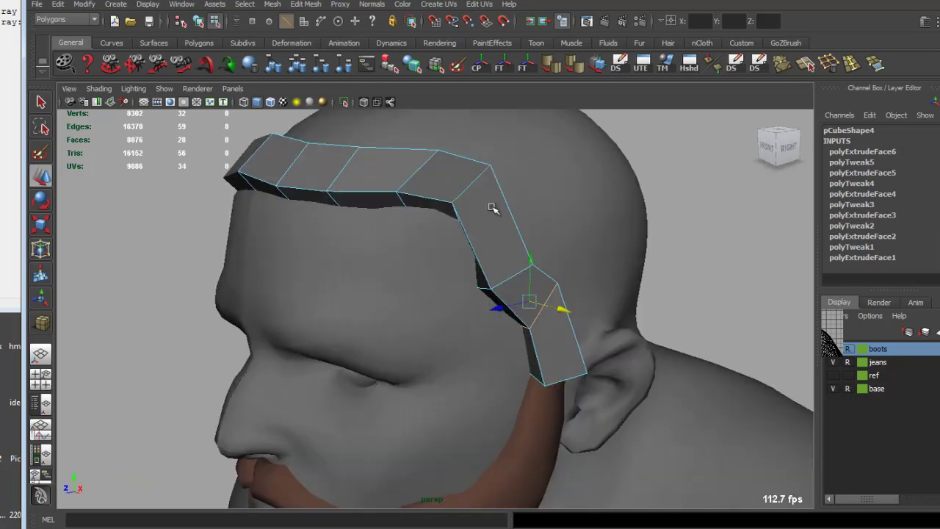
Rotate and move the face at the strip's bend to fit the skull.
{"action": "left_click", "coordinate": [471, 185]}
{"action": "mouse_move", "coordinate": [470, 185]}
{"action": "left_mouse_down", "text": "alt"}
{"action": "mouse_move", "coordinate": [478, 227]}
{"action": "mouse_move", "coordinate": [509, 210]}
{"action": "mouse_move", "coordinate": [514, 188]}
{"action": "left_mouse_up", "text": "alt"}
{"action": "key", "text": "e"}
{"action": "key", "text": "w"}
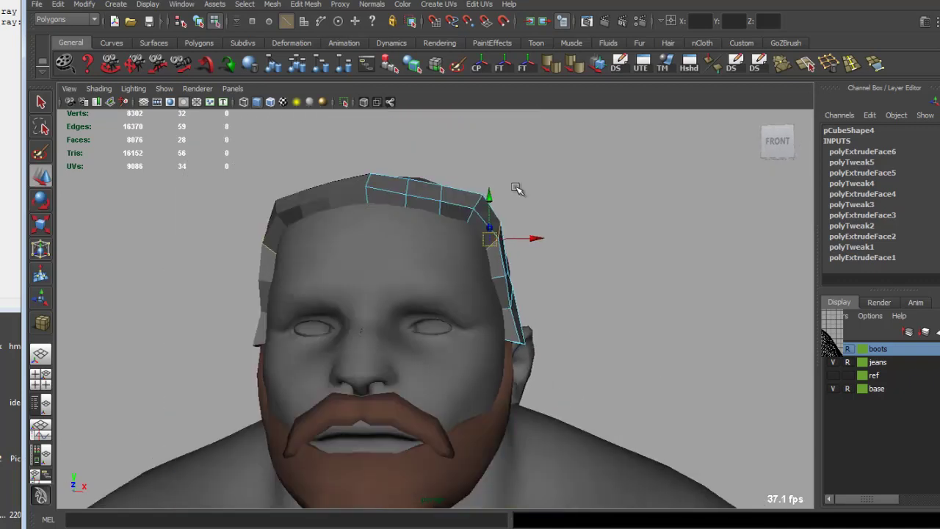
{"action": "scroll", "coordinate": [493, 232], "scroll_direction": "up", "scroll_amount": 1}
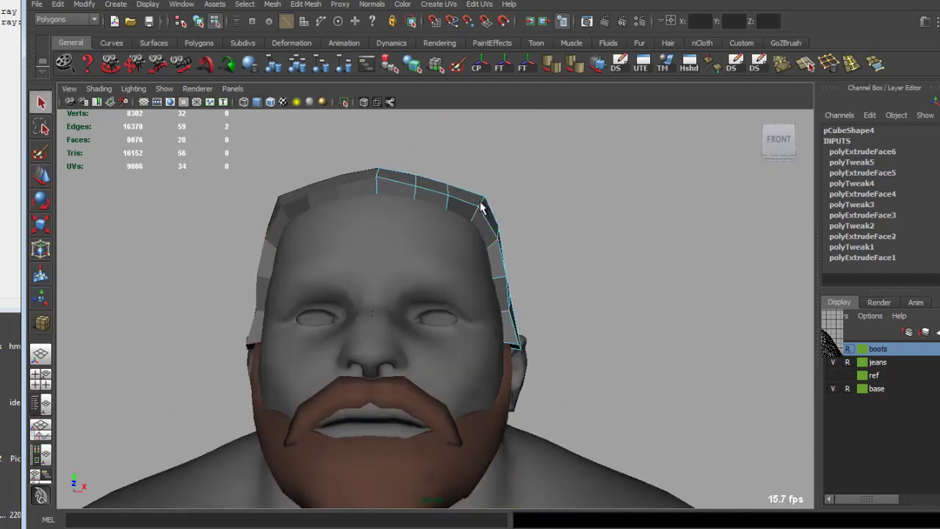
{"action": "key", "text": "e"}
{"action": "key", "text": "q"}
Adjust the band's edge loops near the forehead centre and frame the band to check the fit.
{"action": "double_click", "coordinate": [507, 197]}
{"action": "key", "text": "e"}
{"action": "key", "text": "w"}
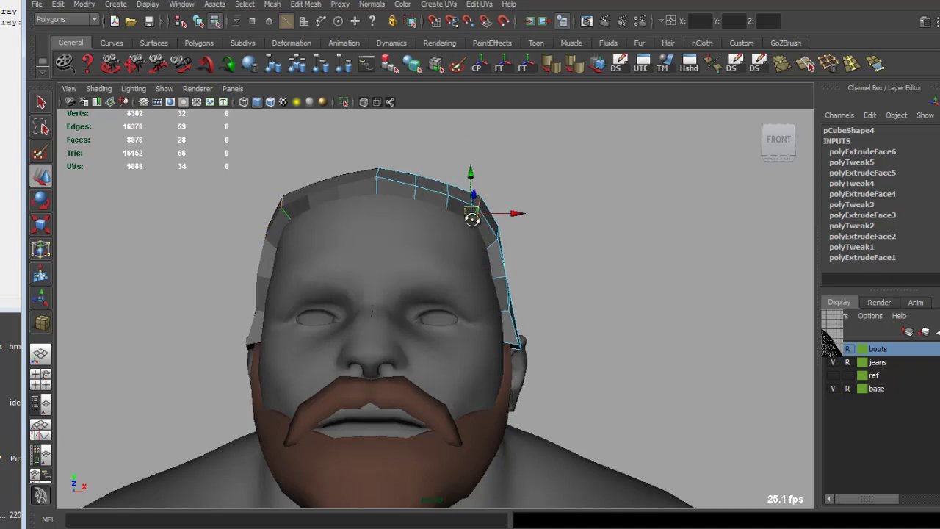
{"action": "left_click_drag", "start_coordinate": [472, 219], "coordinate": [367, 278], "text": "alt"}
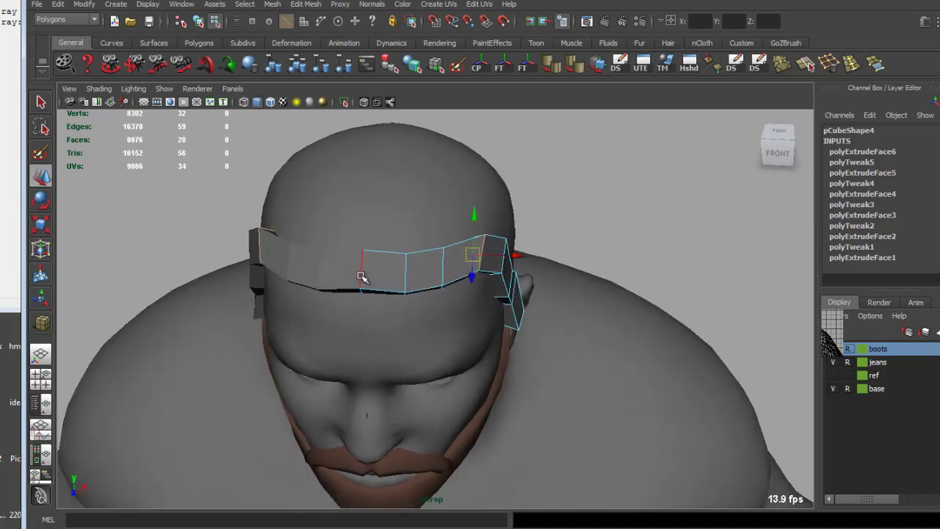
{"action": "left_click_drag", "start_coordinate": [347, 244], "coordinate": [383, 272], "text": "alt"}
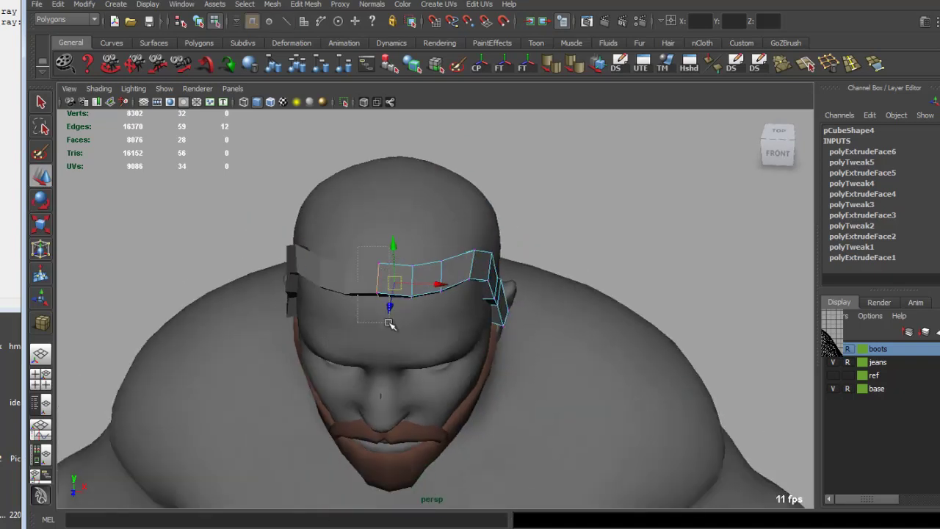
{"action": "mouse_move", "coordinate": [373, 306]}
{"action": "left_mouse_down", "text": "alt"}
{"action": "mouse_move", "coordinate": [390, 218]}
{"action": "mouse_move", "coordinate": [404, 275]}
{"action": "mouse_move", "coordinate": [397, 281]}
{"action": "mouse_move", "coordinate": [440, 276]}
{"action": "left_mouse_up", "text": "alt"}
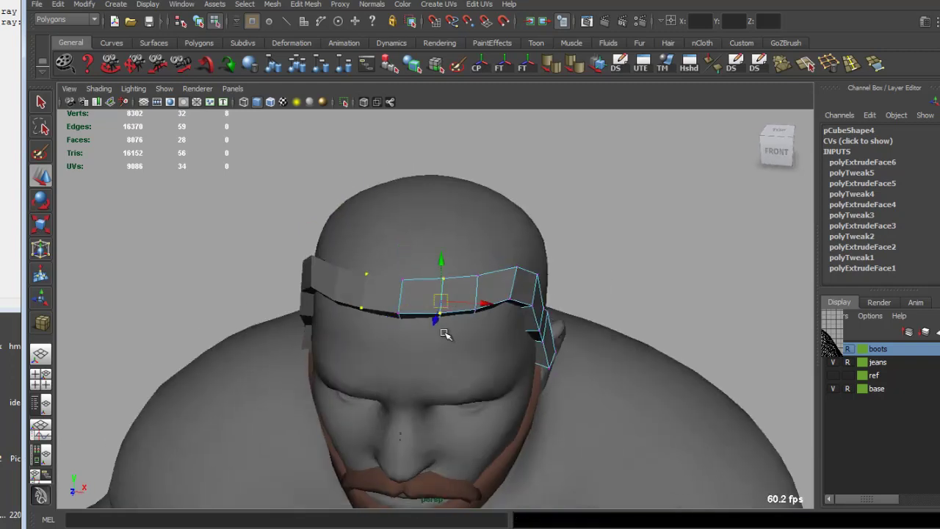
{"action": "mouse_move", "coordinate": [444, 334]}
{"action": "left_mouse_down", "text": "alt"}
{"action": "mouse_move", "coordinate": [470, 294]}
{"action": "mouse_move", "coordinate": [497, 286]}
{"action": "mouse_move", "coordinate": [451, 264]}
{"action": "mouse_move", "coordinate": [488, 278]}
{"action": "mouse_move", "coordinate": [528, 310]}
{"action": "mouse_move", "coordinate": [547, 283]}
{"action": "mouse_move", "coordinate": [395, 287]}
{"action": "mouse_move", "coordinate": [497, 319]}
{"action": "mouse_move", "coordinate": [373, 303]}
{"action": "mouse_move", "coordinate": [500, 328]}
{"action": "mouse_move", "coordinate": [478, 262]}
{"action": "mouse_move", "coordinate": [457, 274]}
{"action": "mouse_move", "coordinate": [491, 320]}
{"action": "mouse_move", "coordinate": [505, 277]}
{"action": "mouse_move", "coordinate": [505, 340]}
{"action": "mouse_move", "coordinate": [472, 278]}
{"action": "mouse_move", "coordinate": [478, 296]}
{"action": "mouse_move", "coordinate": [513, 279]}
{"action": "mouse_move", "coordinate": [485, 257]}
{"action": "left_mouse_up", "text": "alt"}
{"action": "scroll", "coordinate": [539, 291], "scroll_direction": "down", "scroll_amount": 5}
{"action": "key", "text": "f"}
Return to Object Mode, view the other side of the character and reselect the hair band.
{"action": "key", "text": "q"}
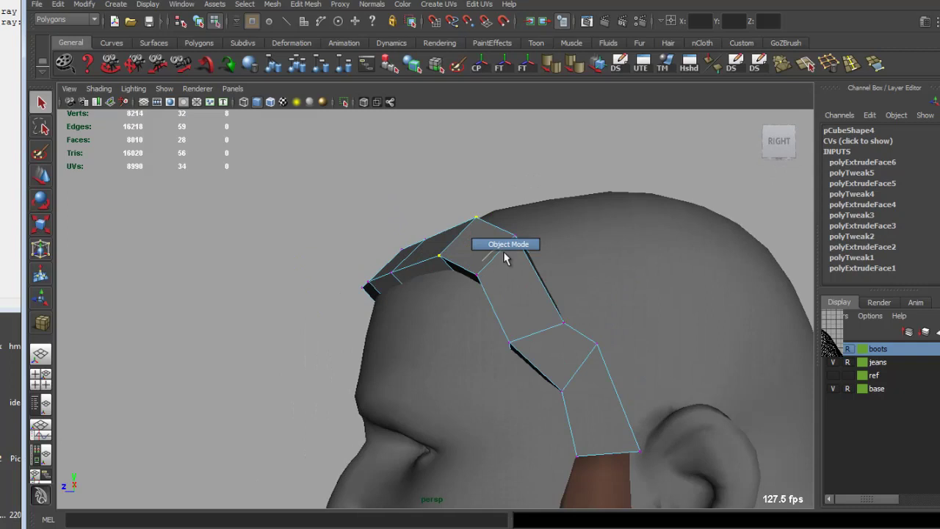
{"action": "right_click_drag", "start_coordinate": [484, 264], "coordinate": [463, 246]}
{"action": "scroll", "coordinate": [431, 265], "scroll_direction": "down", "scroll_amount": 5}
{"action": "left_click", "coordinate": [431, 264]}
{"action": "mouse_move", "coordinate": [491, 307]}
{"action": "left_mouse_down", "text": "alt"}
{"action": "mouse_move", "coordinate": [692, 278]}
{"action": "mouse_move", "coordinate": [461, 262]}
{"action": "left_mouse_up", "text": "alt"}
{"action": "scroll", "coordinate": [525, 267], "scroll_direction": "up", "scroll_amount": 5}
{"action": "scroll", "coordinate": [472, 252], "scroll_direction": "up", "scroll_amount": 3}
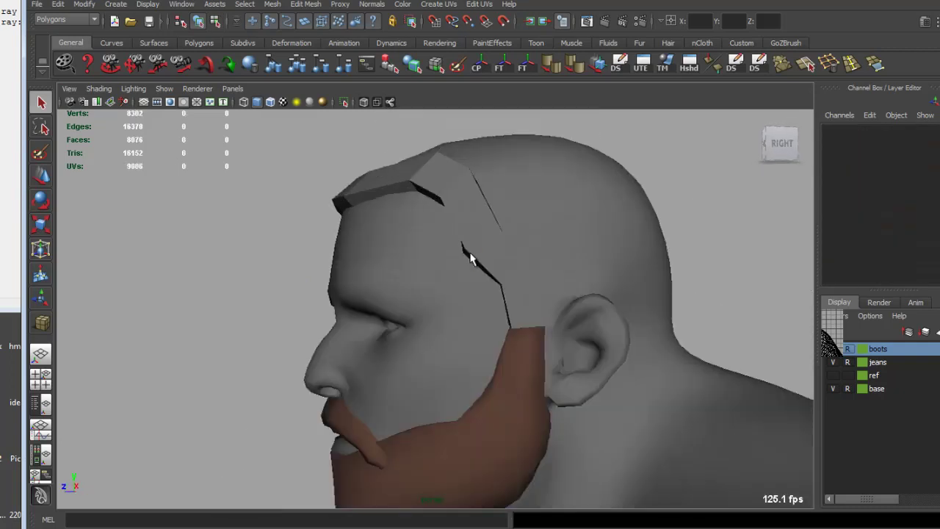
{"action": "left_click", "coordinate": [470, 237]}
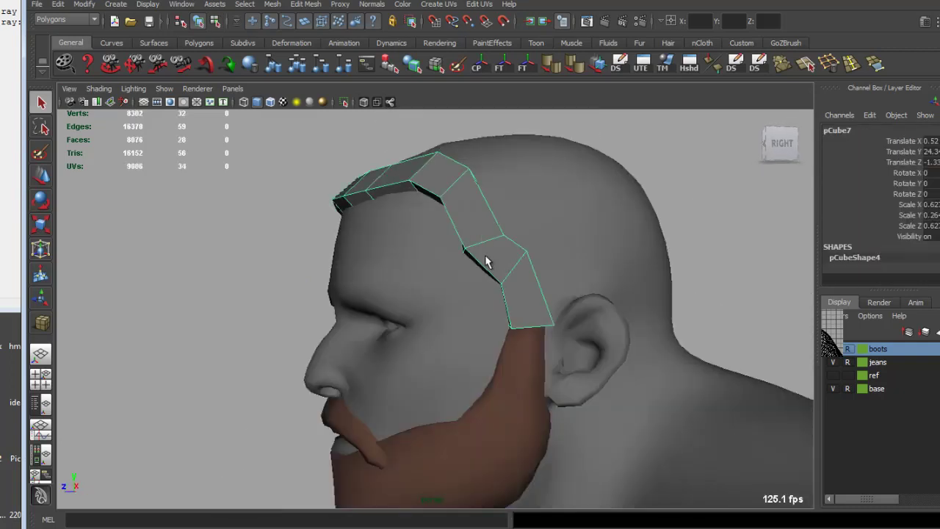
Move an edge of the band, then go back to whole-object editing.
{"action": "mouse_move", "coordinate": [495, 258]}
{"action": "left_mouse_down", "text": "alt"}
{"action": "mouse_move", "coordinate": [550, 231]}
{"action": "mouse_move", "coordinate": [524, 227]}
{"action": "mouse_move", "coordinate": [565, 269]}
{"action": "mouse_move", "coordinate": [594, 344]}
{"action": "mouse_move", "coordinate": [624, 335]}
{"action": "mouse_move", "coordinate": [444, 336]}
{"action": "mouse_move", "coordinate": [535, 257]}
{"action": "left_mouse_up", "text": "alt"}
{"action": "key", "text": "F10"}
{"action": "left_click", "coordinate": [566, 288]}
{"action": "key", "text": "w"}
{"action": "key", "text": "q"}
{"action": "key", "text": "F8"}
Assign the beard's brown material to the hair band.
{"action": "left_click", "coordinate": [723, 228]}
{"action": "scroll", "coordinate": [723, 228], "scroll_direction": "down", "scroll_amount": 5}
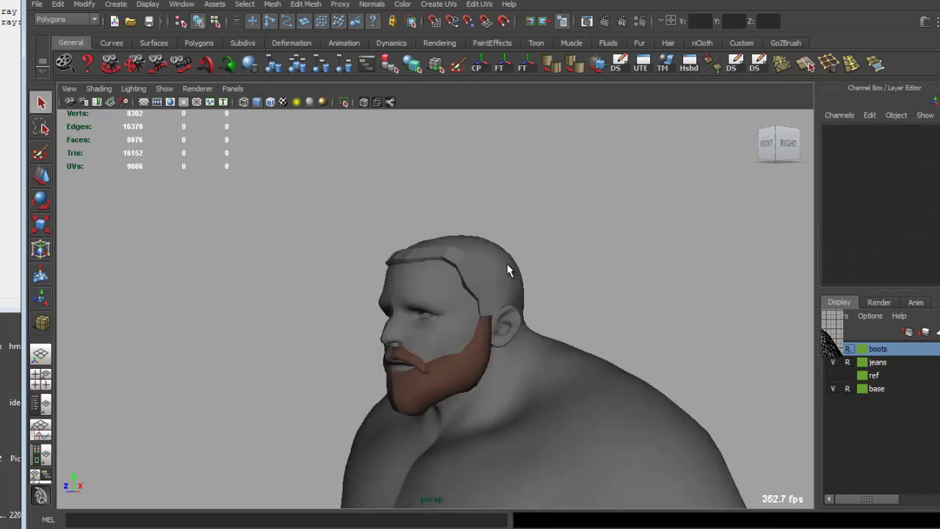
{"action": "mouse_move", "coordinate": [723, 228]}
{"action": "left_mouse_down", "text": "alt"}
{"action": "mouse_move", "coordinate": [481, 273]}
{"action": "mouse_move", "coordinate": [379, 267]}
{"action": "mouse_move", "coordinate": [623, 272]}
{"action": "left_mouse_up", "text": "alt"}
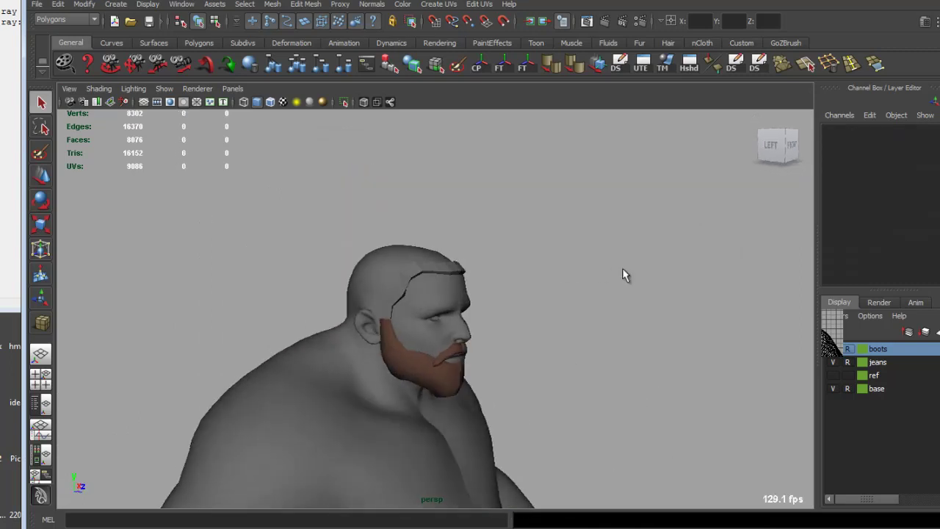
{"action": "scroll", "coordinate": [536, 177], "scroll_direction": "down", "scroll_amount": 5}
{"action": "mouse_move", "coordinate": [537, 176]}
{"action": "left_mouse_down", "text": "alt"}
{"action": "mouse_move", "coordinate": [379, 184]}
{"action": "mouse_move", "coordinate": [483, 190]}
{"action": "left_mouse_up", "text": "alt"}
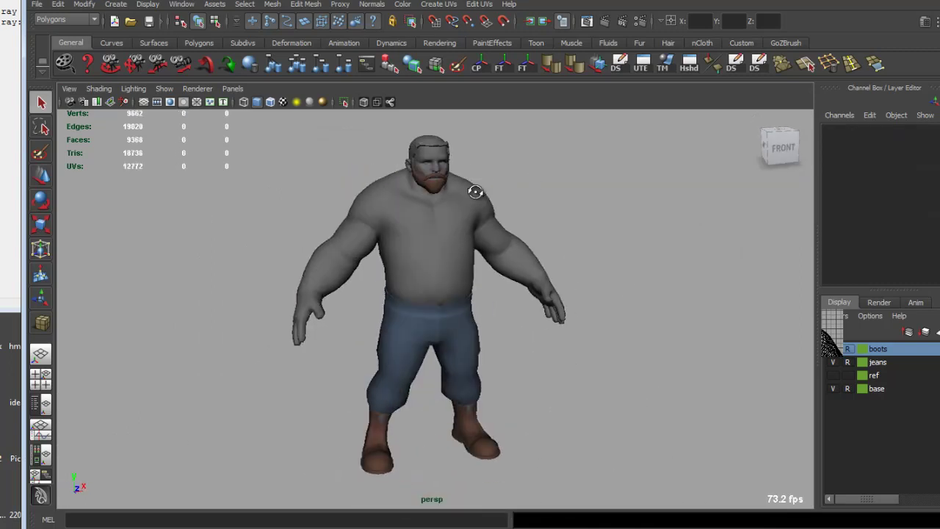
{"action": "scroll", "coordinate": [483, 195], "scroll_direction": "up", "scroll_amount": 5}
{"action": "left_click", "coordinate": [351, 323]}
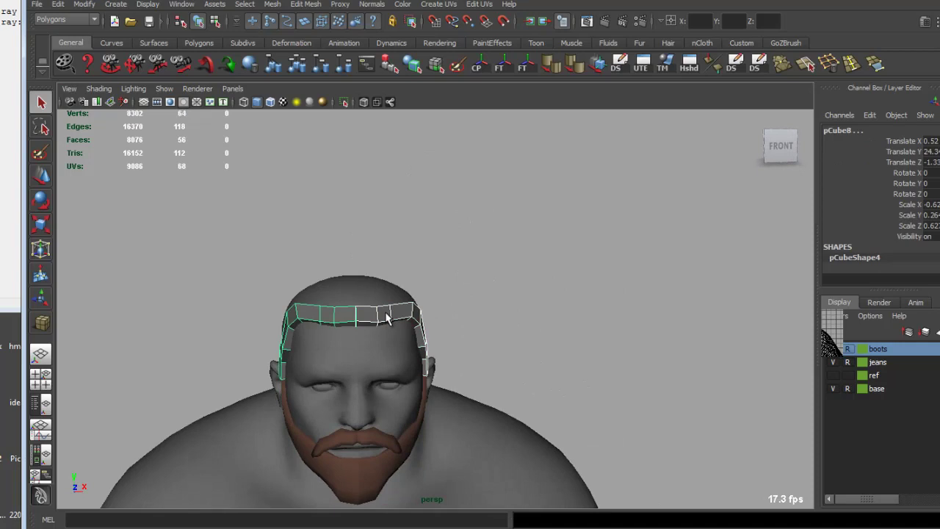
{"action": "right_click_drag", "start_coordinate": [385, 316], "coordinate": [463, 514]}
{"action": "left_click", "coordinate": [560, 326]}
{"action": "mouse_move", "coordinate": [560, 325]}
{"action": "left_mouse_down", "text": "alt"}
{"action": "mouse_move", "coordinate": [356, 316]}
{"action": "mouse_move", "coordinate": [436, 325]}
{"action": "mouse_move", "coordinate": [449, 352]}
{"action": "mouse_move", "coordinate": [430, 360]}
{"action": "mouse_move", "coordinate": [409, 346]}
{"action": "mouse_move", "coordinate": [419, 325]}
{"action": "left_mouse_up", "text": "alt"}
Select the band's top faces in a full side view and extrude them.
{"action": "left_click", "coordinate": [419, 331]}
{"action": "key", "text": "F11"}
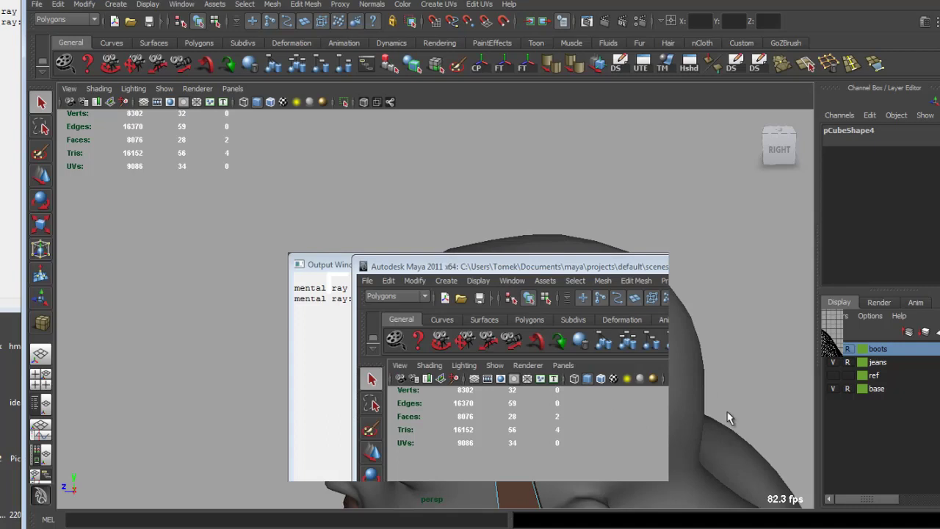
{"action": "key", "text": "space"}
{"action": "key", "text": "space"}
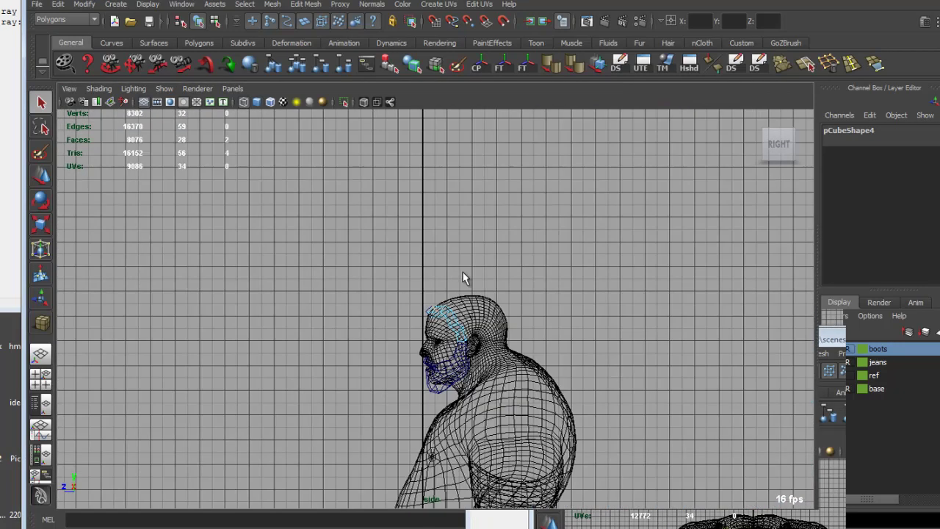
{"action": "scroll", "coordinate": [463, 277], "scroll_direction": "up", "scroll_amount": 5}
{"action": "scroll", "coordinate": [330, 272], "scroll_direction": "up", "scroll_amount": 3}
{"action": "right_click_drag", "start_coordinate": [329, 273], "coordinate": [336, 293], "text": "shift"}
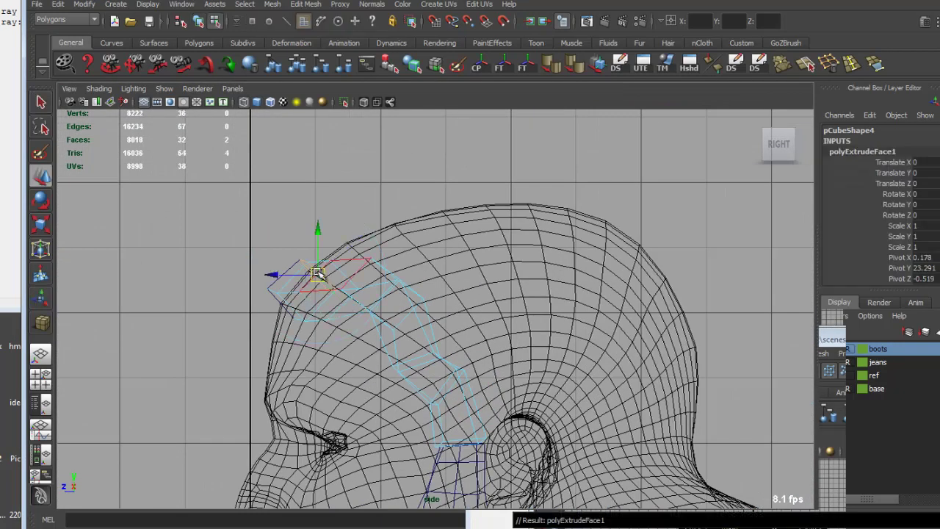
Extrude four more sections from the end faces, moving and rotating each to arch over the crown.
{"action": "key", "text": "g"}
{"action": "mouse_move", "coordinate": [353, 244]}
{"action": "left_mouse_down"}
{"action": "mouse_move", "coordinate": [419, 218]}
{"action": "mouse_move", "coordinate": [488, 207]}
{"action": "mouse_move", "coordinate": [571, 214]}
{"action": "left_mouse_up"}
{"action": "key", "text": "e"}
{"action": "key", "text": "w"}
{"action": "key", "text": "g"}
{"action": "key", "text": "e"}
{"action": "key", "text": "w"}
{"action": "key", "text": "g"}
{"action": "key", "text": "e"}
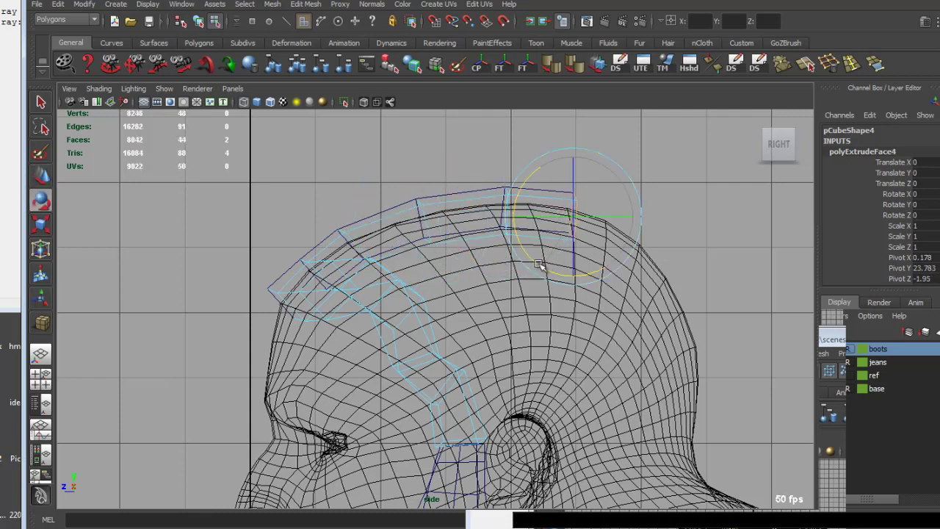
{"action": "key", "text": "w"}
{"action": "key", "text": "g"}
{"action": "mouse_move", "coordinate": [582, 219]}
{"action": "left_mouse_down"}
{"action": "mouse_move", "coordinate": [636, 253]}
{"action": "mouse_move", "coordinate": [678, 313]}
{"action": "left_mouse_up"}
{"action": "key", "text": "e"}
{"action": "key", "text": "w"}
Extrude two sections past the crown, pulling and rotating them down the back of the head.
{"action": "key", "text": "g"}
{"action": "middle_click_drag", "start_coordinate": [690, 325], "coordinate": [606, 265], "text": "alt"}
{"action": "key", "text": "e"}
{"action": "key", "text": "w"}
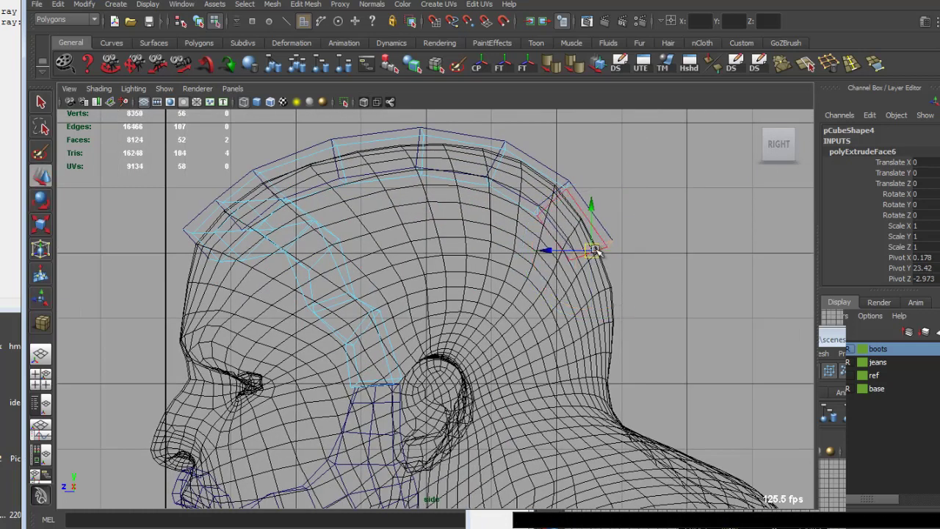
{"action": "key", "text": "g"}
{"action": "mouse_move", "coordinate": [599, 257]}
{"action": "left_mouse_down"}
{"action": "mouse_move", "coordinate": [613, 283]}
{"action": "mouse_move", "coordinate": [614, 339]}
{"action": "left_mouse_up"}
{"action": "key", "text": "e"}
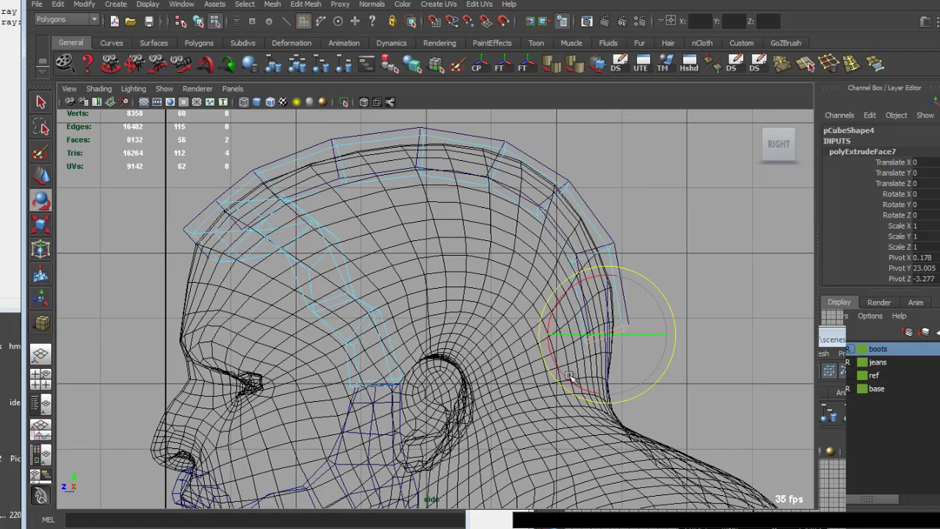
{"action": "key", "text": "w"}
Extrude the final sections toward the neck, nudging and rotating them to follow the skull.
{"action": "key", "text": "g"}
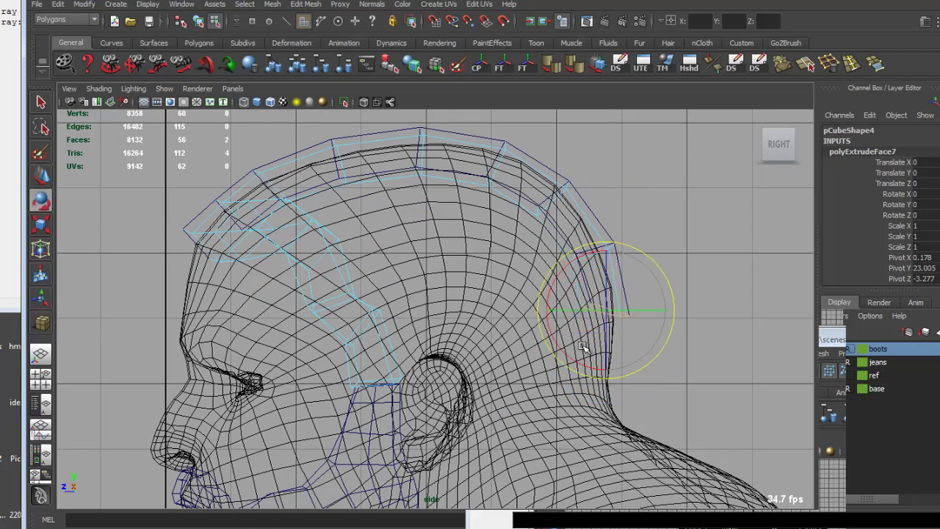
{"action": "key", "text": "w"}
{"action": "mouse_move", "coordinate": [607, 315]}
{"action": "left_mouse_down"}
{"action": "mouse_move", "coordinate": [595, 350]}
{"action": "mouse_move", "coordinate": [598, 395]}
{"action": "left_mouse_up"}
{"action": "key", "text": "e"}
{"action": "key", "text": "w"}
{"action": "key", "text": "g"}
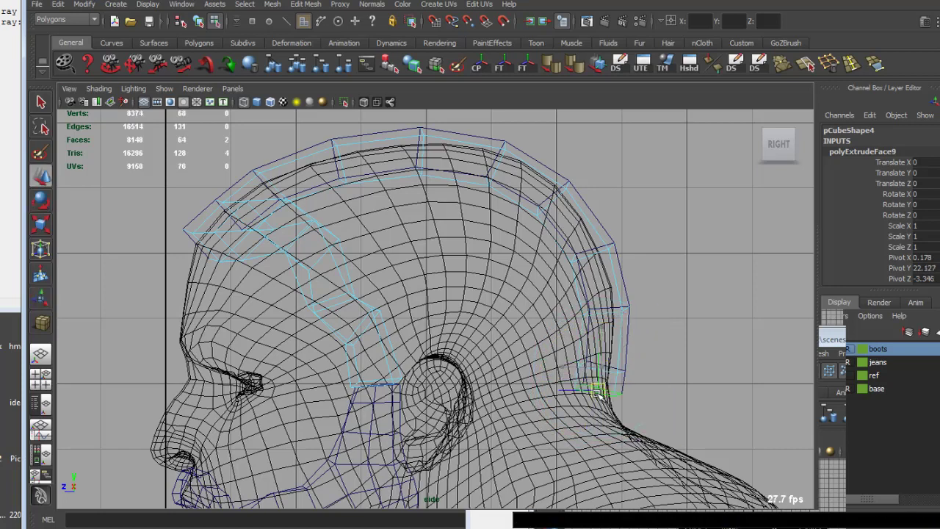
{"action": "key", "text": "e"}
{"action": "middle_click_drag", "start_coordinate": [592, 397], "coordinate": [546, 388], "text": "alt"}
{"action": "key", "text": "w"}
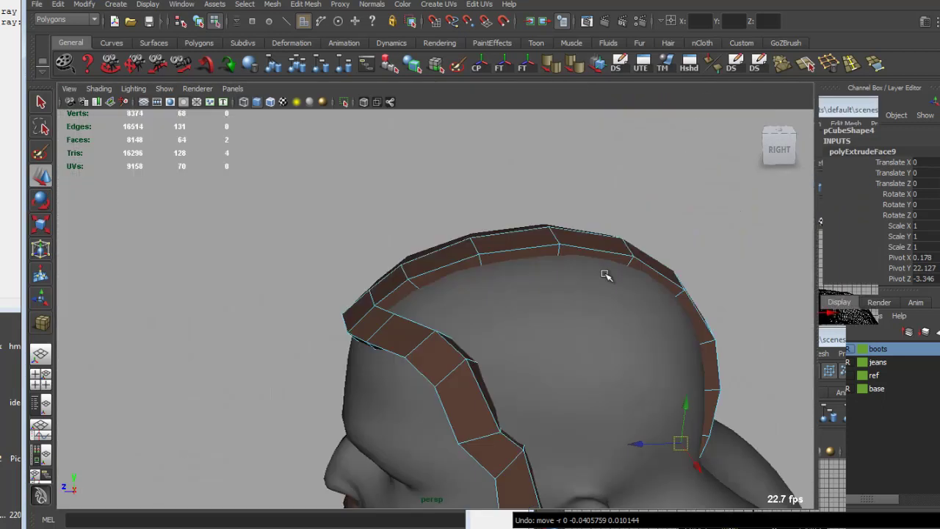
{"action": "left_click_drag", "start_coordinate": [605, 275], "coordinate": [409, 310], "text": "alt"}
{"action": "key", "text": "q"}
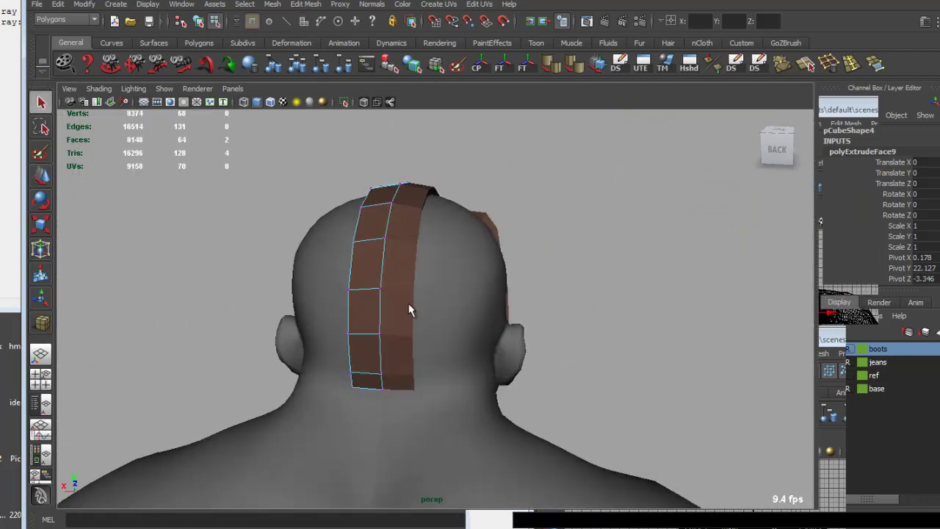
{"action": "left_click", "coordinate": [367, 414]}
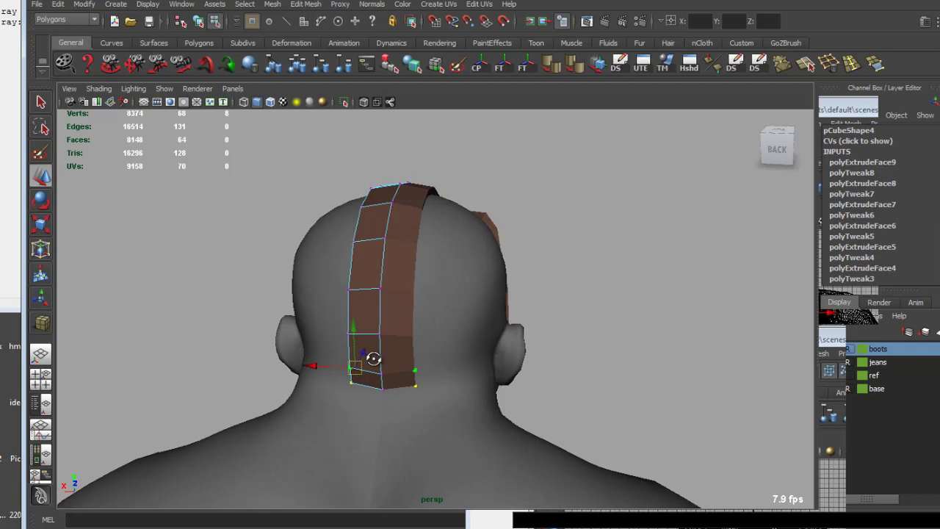
{"action": "left_click_drag", "start_coordinate": [373, 358], "coordinate": [415, 234], "text": "alt"}
{"action": "key", "text": "q"}
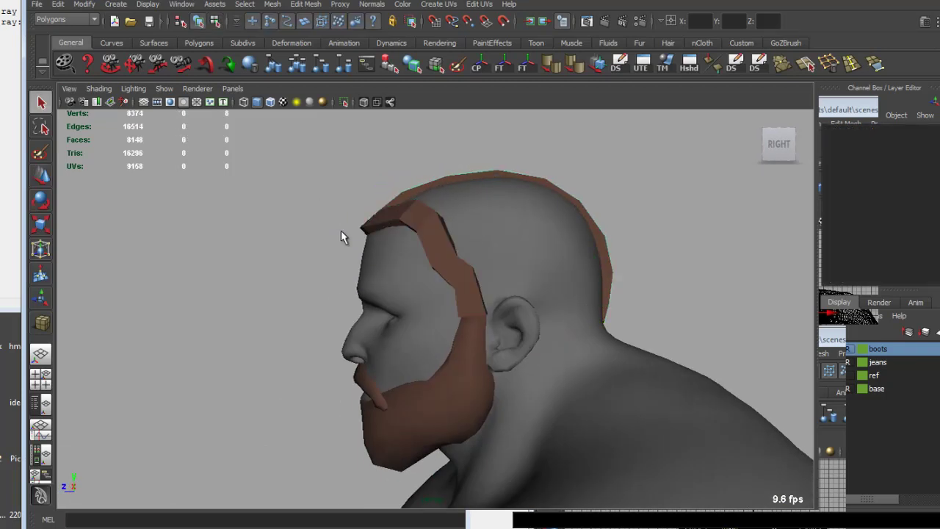
{"action": "right_click_drag", "start_coordinate": [422, 233], "coordinate": [342, 234], "text": "alt"}
{"action": "mouse_move", "coordinate": [328, 216]}
{"action": "left_mouse_down", "text": "alt"}
{"action": "mouse_move", "coordinate": [669, 262]}
{"action": "mouse_move", "coordinate": [504, 262]}
{"action": "mouse_move", "coordinate": [638, 279]}
{"action": "left_mouse_up", "text": "alt"}
{"action": "scroll", "coordinate": [451, 272], "scroll_direction": "up", "scroll_amount": 5}
{"action": "right_click_drag", "start_coordinate": [638, 279], "coordinate": [545, 210], "text": "alt"}
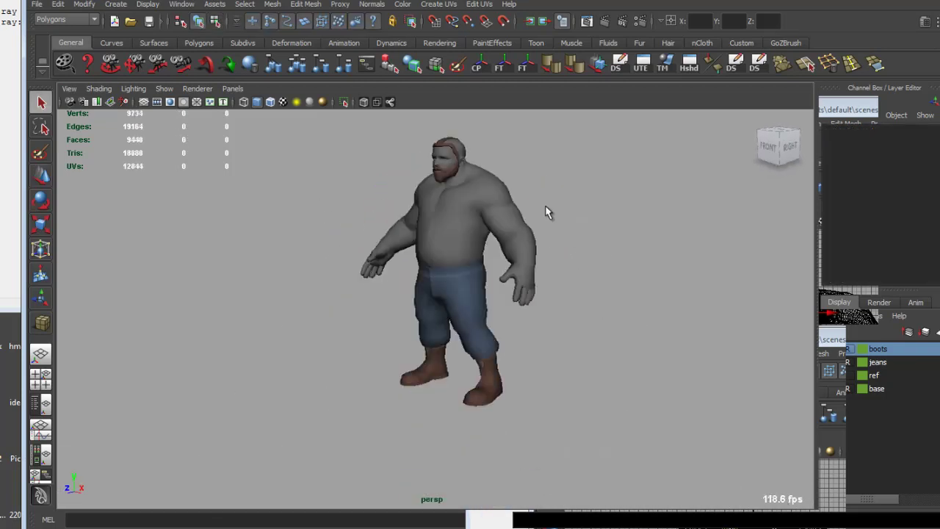
{"action": "mouse_move", "coordinate": [546, 210]}
{"action": "left_mouse_down", "text": "alt"}
{"action": "mouse_move", "coordinate": [577, 224]}
{"action": "mouse_move", "coordinate": [552, 222]}
{"action": "left_mouse_up", "text": "alt"}
{"action": "scroll", "coordinate": [554, 222], "scroll_direction": "up", "scroll_amount": 5}
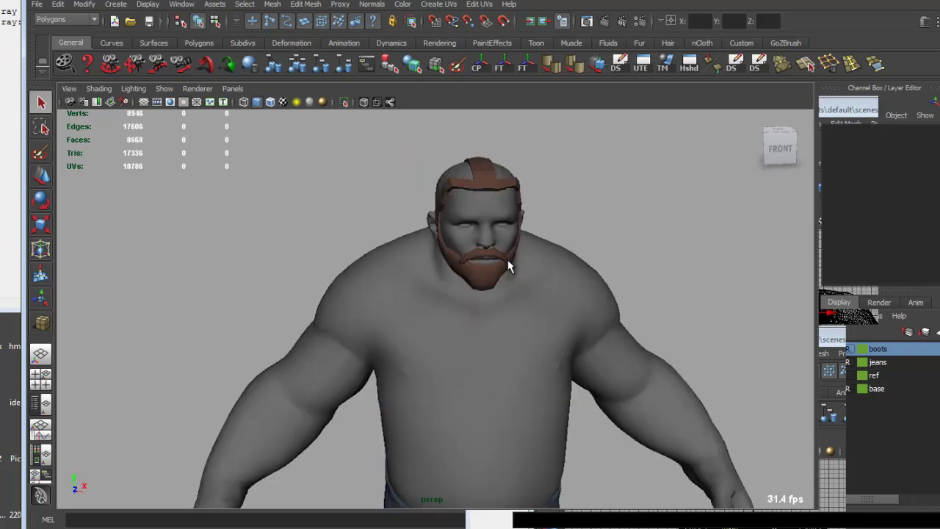
{"action": "mouse_move", "coordinate": [510, 262]}
{"action": "left_mouse_down", "text": "alt"}
{"action": "mouse_move", "coordinate": [516, 285]}
{"action": "mouse_move", "coordinate": [368, 284]}
{"action": "mouse_move", "coordinate": [390, 257]}
{"action": "left_mouse_up", "text": "alt"}
{"action": "scroll", "coordinate": [492, 277], "scroll_direction": "up", "scroll_amount": 2}
Select the hair mesh in face mode and isolate it in the viewport.
{"action": "left_click", "coordinate": [378, 257]}
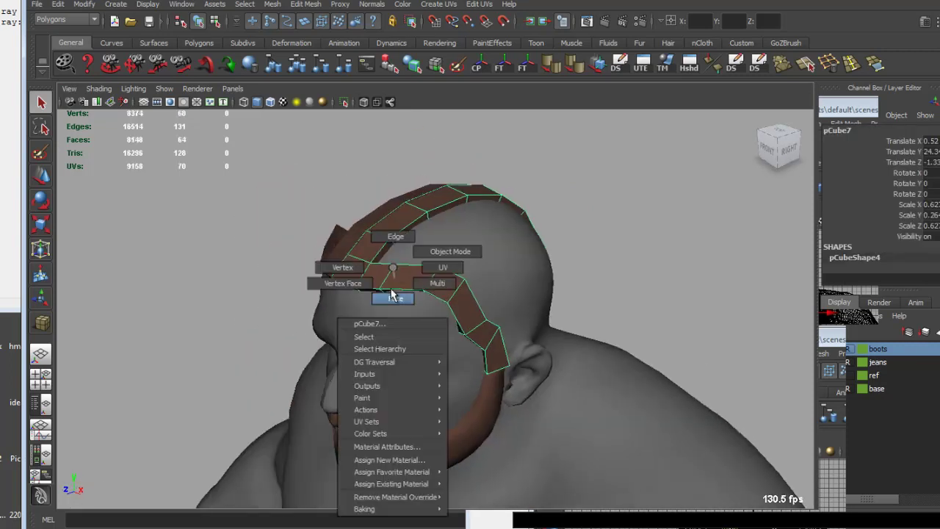
{"action": "right_click_drag", "start_coordinate": [378, 261], "coordinate": [388, 297]}
{"action": "mouse_move", "coordinate": [387, 297]}
{"action": "left_mouse_down", "text": "alt"}
{"action": "mouse_move", "coordinate": [388, 252]}
{"action": "mouse_move", "coordinate": [478, 187]}
{"action": "left_mouse_up", "text": "alt"}
{"action": "left_click", "coordinate": [409, 247]}
{"action": "key", "text": "F8"}
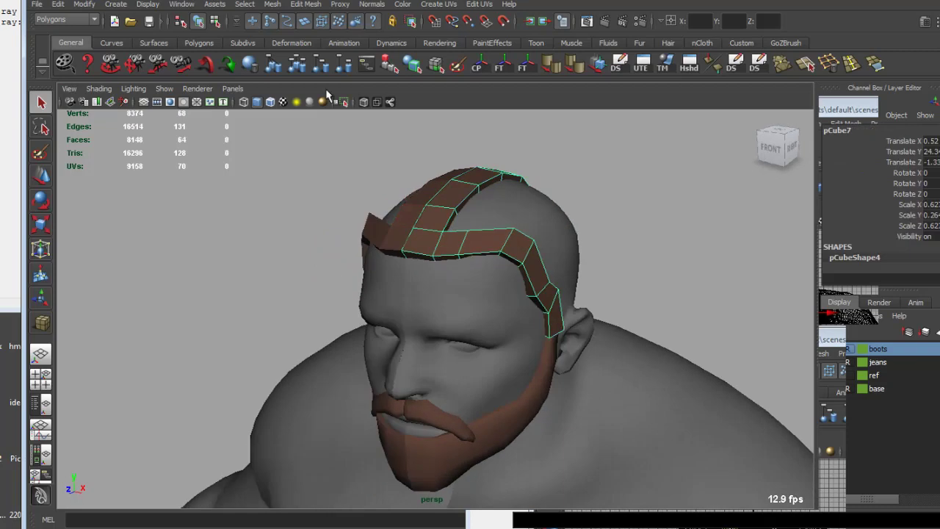
{"action": "left_click", "coordinate": [344, 102]}
{"action": "mouse_move", "coordinate": [386, 163]}
{"action": "left_mouse_down", "text": "alt"}
{"action": "mouse_move", "coordinate": [428, 210]}
{"action": "mouse_move", "coordinate": [534, 207]}
{"action": "left_mouse_up", "text": "alt"}
{"action": "right_click_drag", "start_coordinate": [535, 207], "coordinate": [536, 246]}
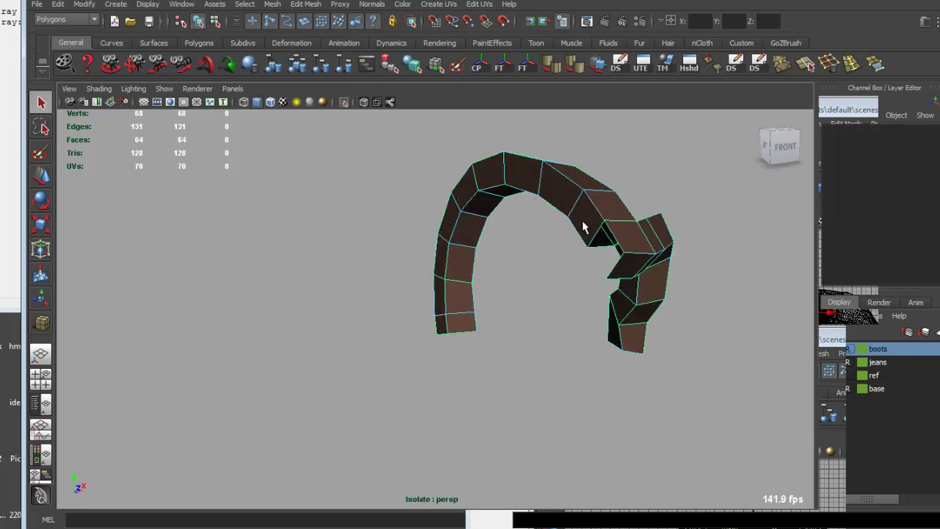
Delete the inner face loops along the strip and down its left side.
{"action": "left_click", "coordinate": [583, 216]}
{"action": "double_click", "coordinate": [437, 325], "text": "shift"}
{"action": "key", "text": "Delete"}
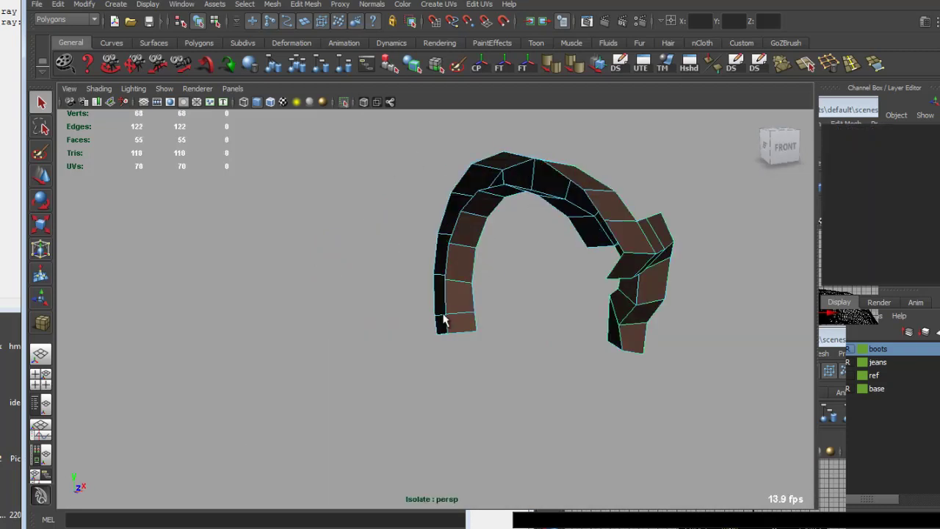
{"action": "left_click_drag", "start_coordinate": [587, 229], "coordinate": [566, 198], "text": "alt"}
{"action": "left_click", "coordinate": [564, 192]}
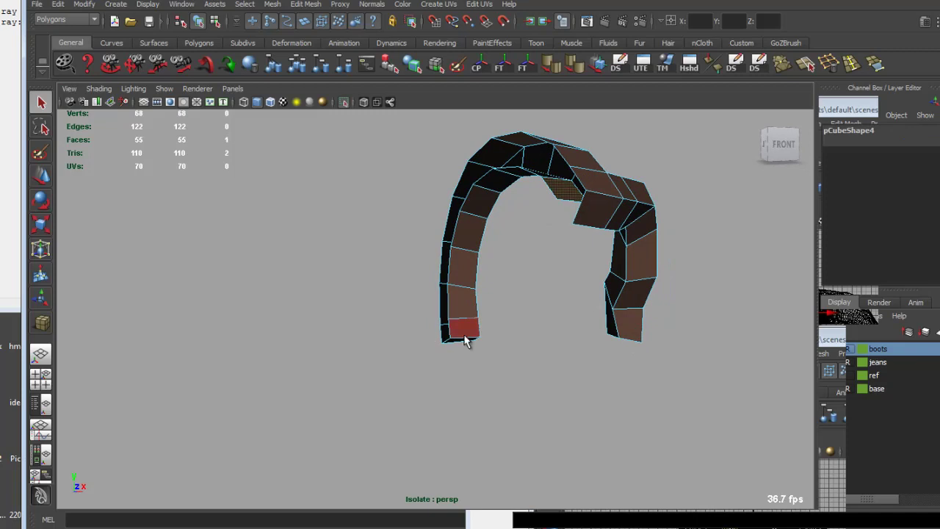
{"action": "double_click", "coordinate": [464, 328], "text": "shift"}
{"action": "key", "text": "Delete"}
Delete the other strand's inner faces down to its tip, plus one leftover face.
{"action": "mouse_move", "coordinate": [589, 230]}
{"action": "left_mouse_down", "text": "alt"}
{"action": "mouse_move", "coordinate": [531, 216]}
{"action": "mouse_move", "coordinate": [644, 213]}
{"action": "left_mouse_up", "text": "alt"}
{"action": "left_click", "coordinate": [654, 221]}
{"action": "double_click", "coordinate": [609, 324], "text": "shift"}
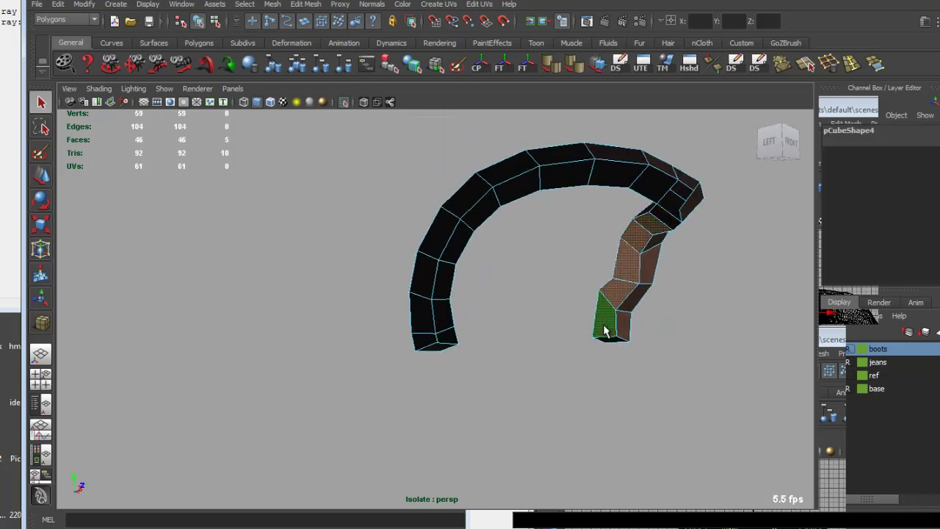
{"action": "key", "text": "Delete"}
{"action": "mouse_move", "coordinate": [645, 248]}
{"action": "left_mouse_down", "text": "alt"}
{"action": "mouse_move", "coordinate": [573, 219]}
{"action": "mouse_move", "coordinate": [674, 270]}
{"action": "mouse_move", "coordinate": [718, 242]}
{"action": "mouse_move", "coordinate": [254, 237]}
{"action": "mouse_move", "coordinate": [332, 271]}
{"action": "left_mouse_up", "text": "alt"}
{"action": "left_click", "coordinate": [621, 247]}
{"action": "key", "text": "Delete"}
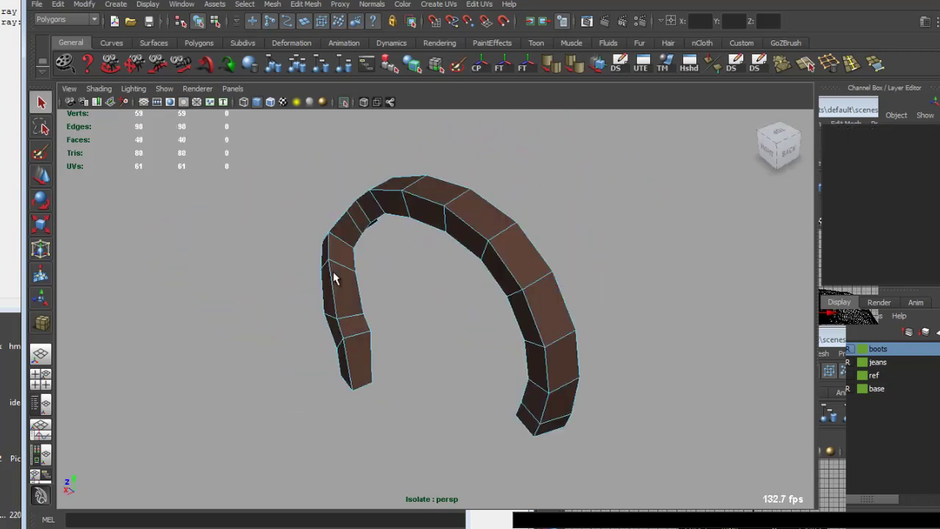
Delete the six side faces down the strand and the face loop along the arch's side.
{"action": "left_click", "coordinate": [354, 236]}
{"action": "double_click", "coordinate": [364, 377], "text": "shift"}
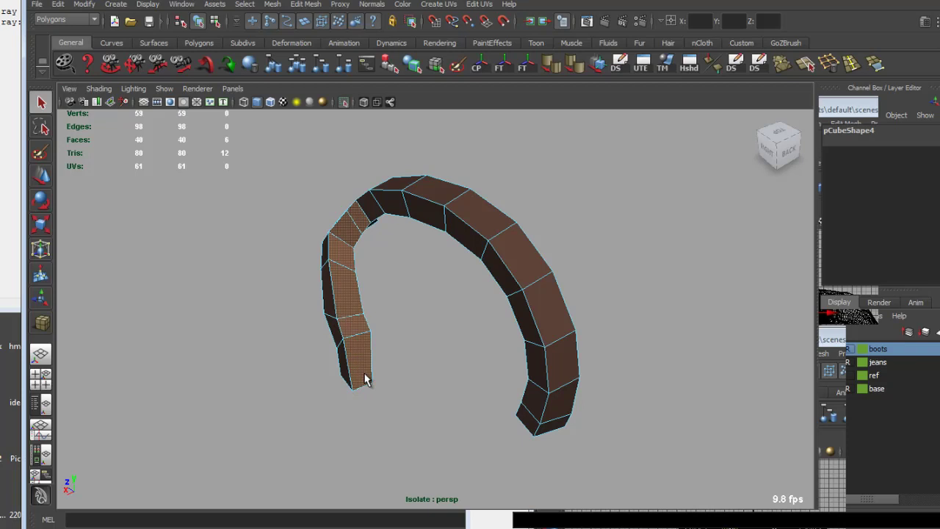
{"action": "key", "text": "Delete"}
{"action": "mouse_move", "coordinate": [363, 330]}
{"action": "left_mouse_down", "text": "alt"}
{"action": "mouse_move", "coordinate": [419, 251]}
{"action": "mouse_move", "coordinate": [340, 234]}
{"action": "left_mouse_up", "text": "alt"}
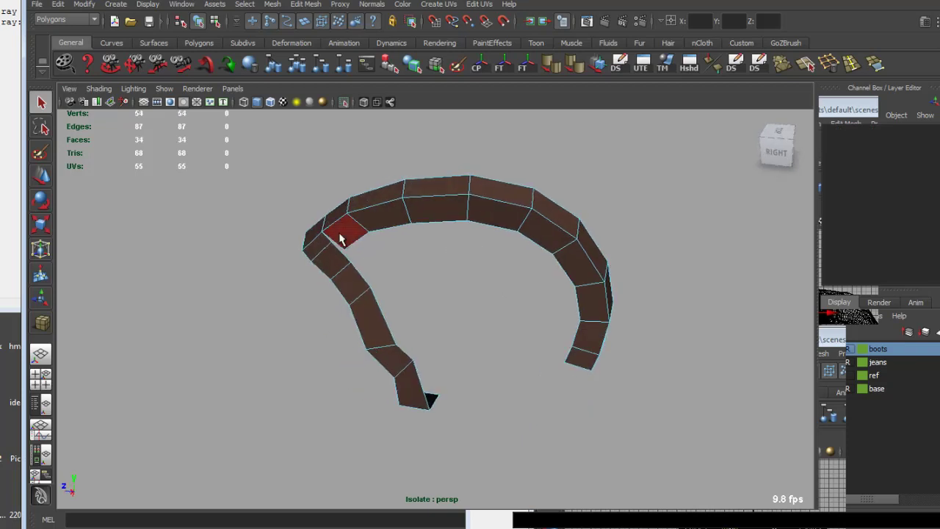
{"action": "left_click", "coordinate": [342, 229]}
{"action": "double_click", "coordinate": [569, 345], "text": "shift"}
{"action": "key", "text": "Delete"}
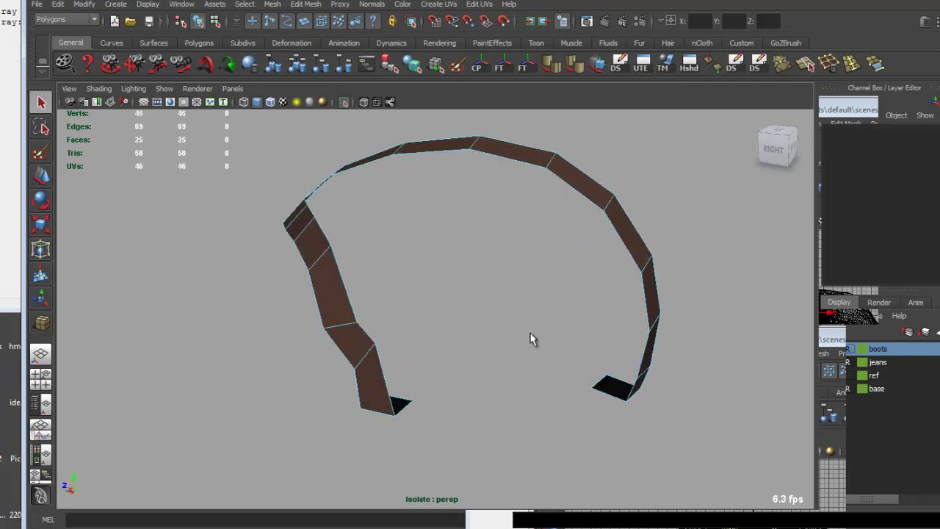
{"action": "left_click_drag", "start_coordinate": [450, 246], "coordinate": [587, 325], "text": "alt"}
{"action": "left_click", "coordinate": [601, 345]}
{"action": "left_click_drag", "start_coordinate": [604, 363], "coordinate": [562, 250], "text": "alt"}
Show the full character again and put the hair strip into vertex mode with the Move tool.
{"action": "left_click", "coordinate": [344, 103]}
{"action": "left_click", "coordinate": [645, 352], "text": "shift"}
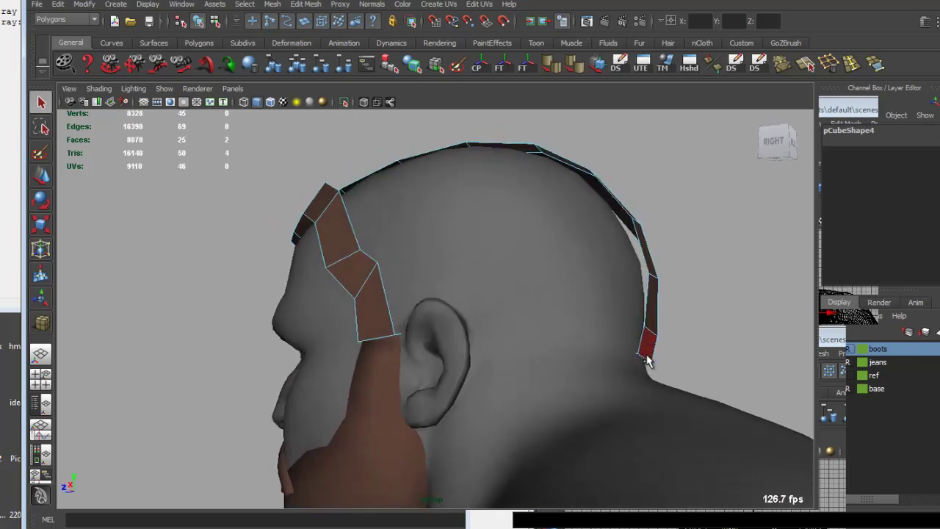
{"action": "left_click", "coordinate": [657, 312]}
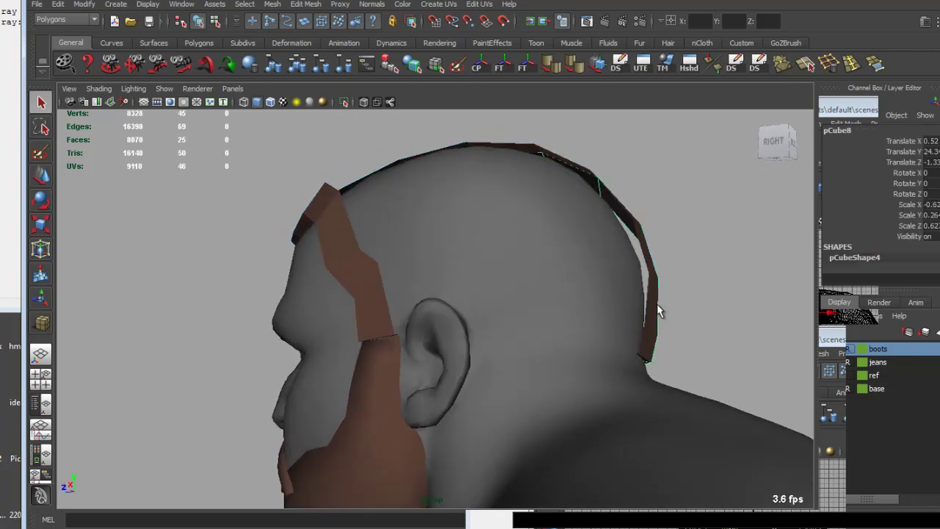
{"action": "mouse_move", "coordinate": [656, 312]}
{"action": "left_mouse_down", "text": "alt"}
{"action": "mouse_move", "coordinate": [554, 315]}
{"action": "mouse_move", "coordinate": [597, 345]}
{"action": "mouse_move", "coordinate": [623, 390]}
{"action": "mouse_move", "coordinate": [585, 440]}
{"action": "mouse_move", "coordinate": [578, 487]}
{"action": "mouse_move", "coordinate": [409, 214]}
{"action": "mouse_move", "coordinate": [357, 231]}
{"action": "mouse_move", "coordinate": [281, 225]}
{"action": "mouse_move", "coordinate": [288, 231]}
{"action": "mouse_move", "coordinate": [258, 210]}
{"action": "mouse_move", "coordinate": [276, 188]}
{"action": "mouse_move", "coordinate": [541, 201]}
{"action": "mouse_move", "coordinate": [455, 223]}
{"action": "mouse_move", "coordinate": [378, 210]}
{"action": "mouse_move", "coordinate": [246, 210]}
{"action": "mouse_move", "coordinate": [269, 217]}
{"action": "left_mouse_up", "text": "alt"}
{"action": "key", "text": "F8"}
{"action": "key", "text": "w"}
{"action": "key", "text": "q"}
{"action": "key", "text": "w"}
Pull the strand's front tip vertex up over the forehead, undoing a stray vertex move.
{"action": "left_click", "coordinate": [272, 217]}
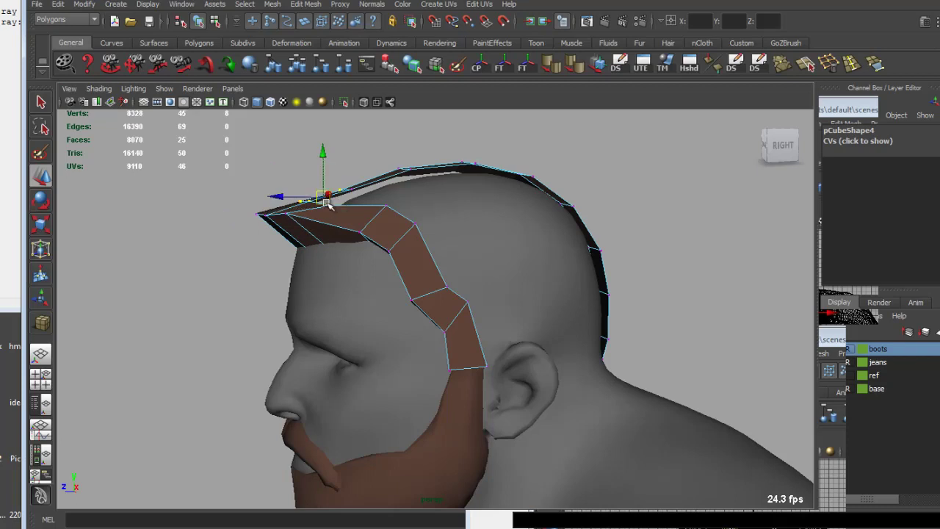
{"action": "mouse_move", "coordinate": [327, 200]}
{"action": "left_mouse_down"}
{"action": "mouse_move", "coordinate": [315, 187]}
{"action": "mouse_move", "coordinate": [614, 193]}
{"action": "left_mouse_up"}
{"action": "left_click", "coordinate": [351, 190]}
{"action": "mouse_move", "coordinate": [615, 193]}
{"action": "right_mouse_down", "text": "alt"}
{"action": "mouse_move", "coordinate": [545, 220]}
{"action": "mouse_move", "coordinate": [563, 210]}
{"action": "right_mouse_up", "text": "alt"}
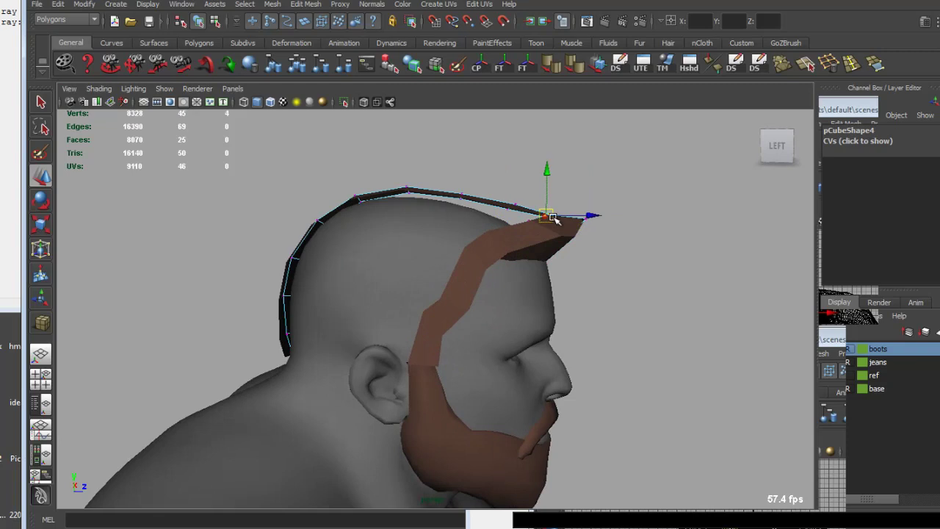
{"action": "middle_click_drag", "start_coordinate": [514, 204], "coordinate": [520, 199]}
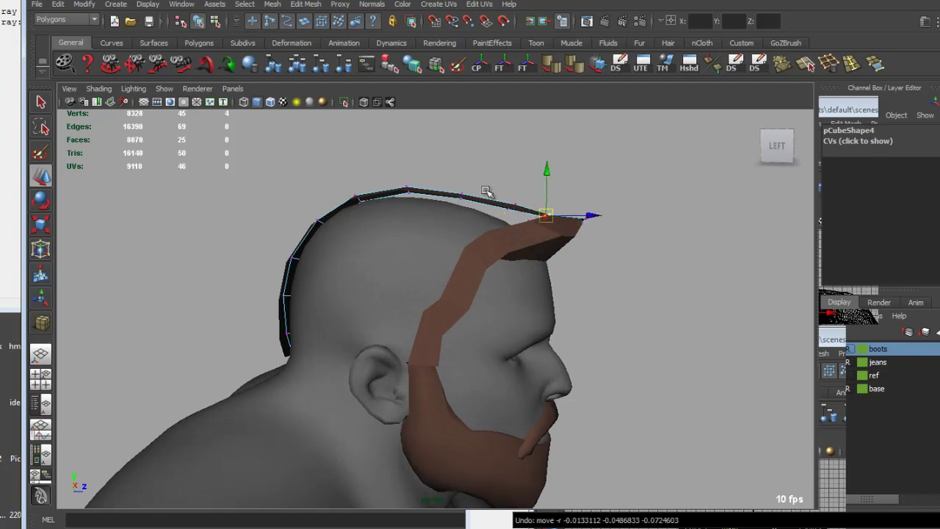
{"action": "key", "text": "ctrl+z"}
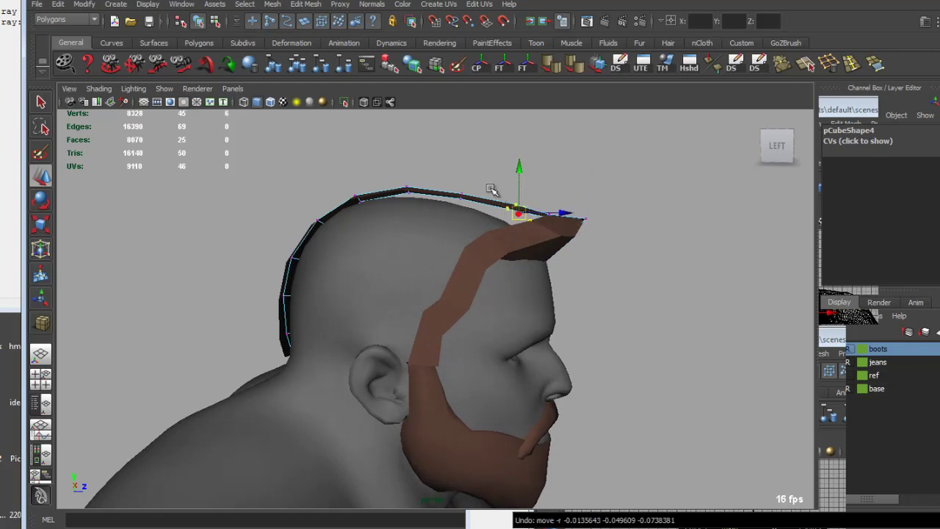
{"action": "right_click_drag", "start_coordinate": [508, 212], "coordinate": [321, 227], "text": "alt"}
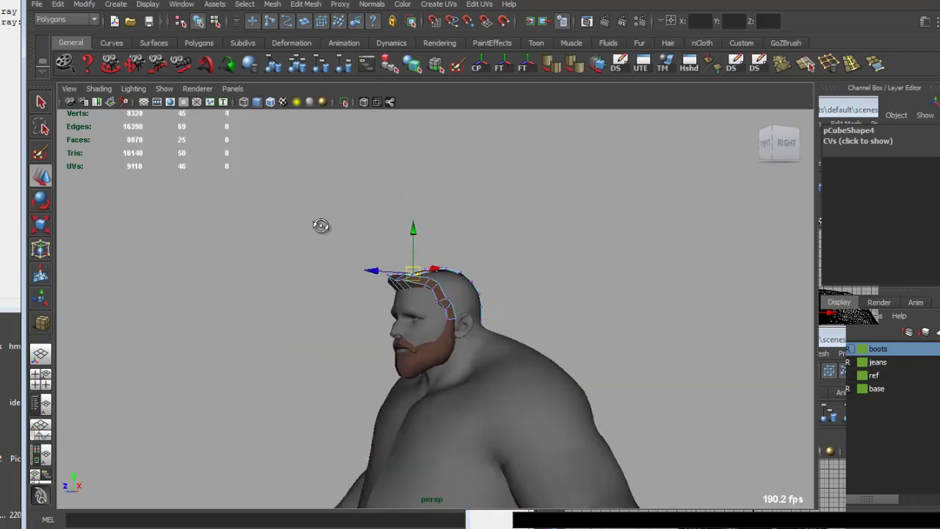
{"action": "mouse_move", "coordinate": [321, 227]}
{"action": "left_mouse_down", "text": "alt"}
{"action": "mouse_move", "coordinate": [535, 223]}
{"action": "mouse_move", "coordinate": [440, 154]}
{"action": "left_mouse_up", "text": "alt"}
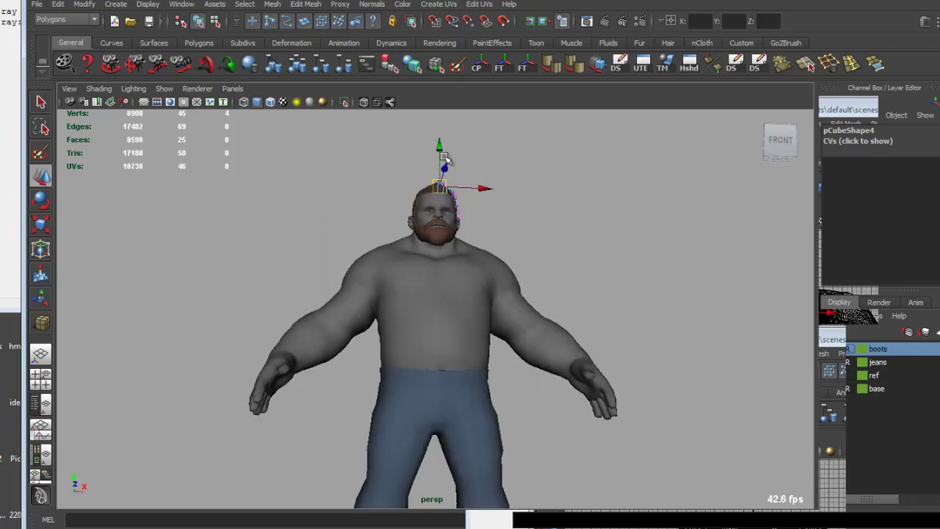
From below the head, move a band tip vertex outward and select the right-edge vertices.
{"action": "right_click_drag", "start_coordinate": [441, 154], "coordinate": [426, 158], "text": "alt"}
{"action": "left_click_drag", "start_coordinate": [426, 158], "coordinate": [479, 266], "text": "alt"}
{"action": "scroll", "coordinate": [478, 265], "scroll_direction": "up", "scroll_amount": 2}
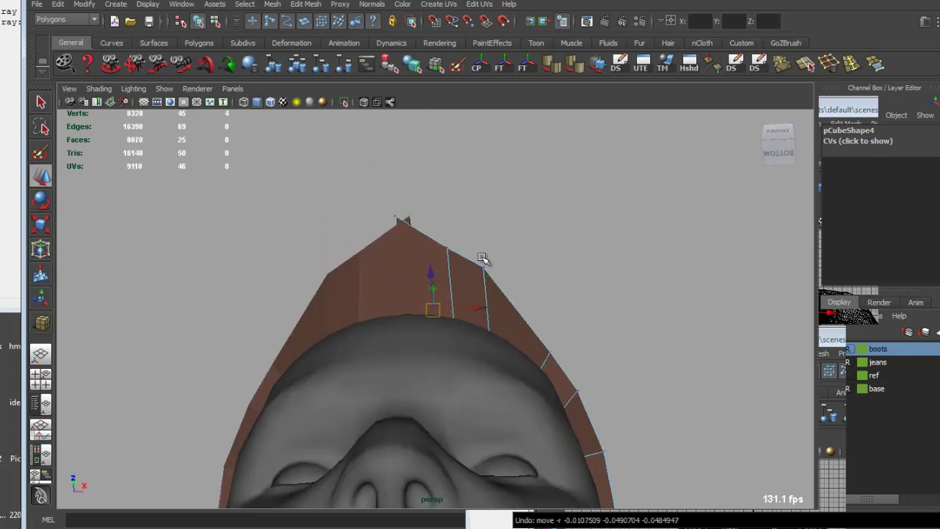
{"action": "left_click", "coordinate": [397, 218]}
{"action": "left_click_drag", "start_coordinate": [397, 218], "coordinate": [455, 250]}
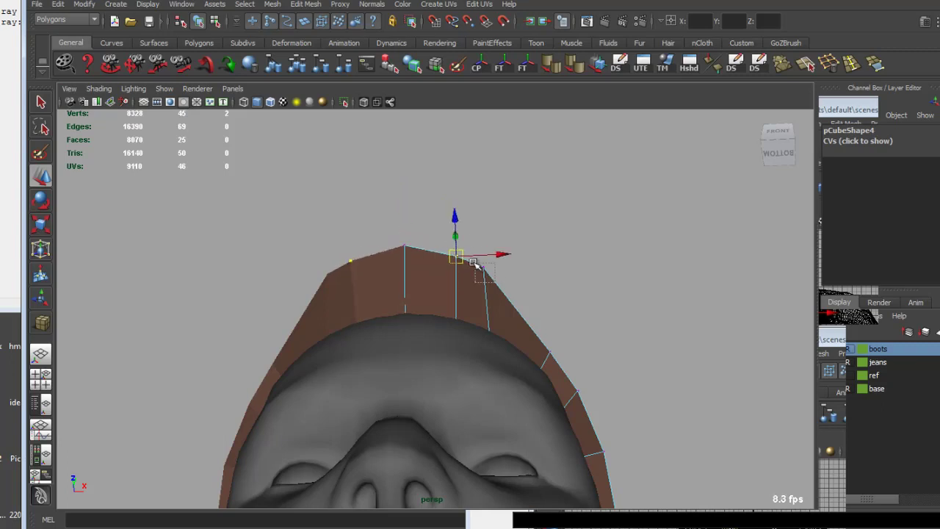
{"action": "left_click_drag", "start_coordinate": [568, 360], "coordinate": [560, 342]}
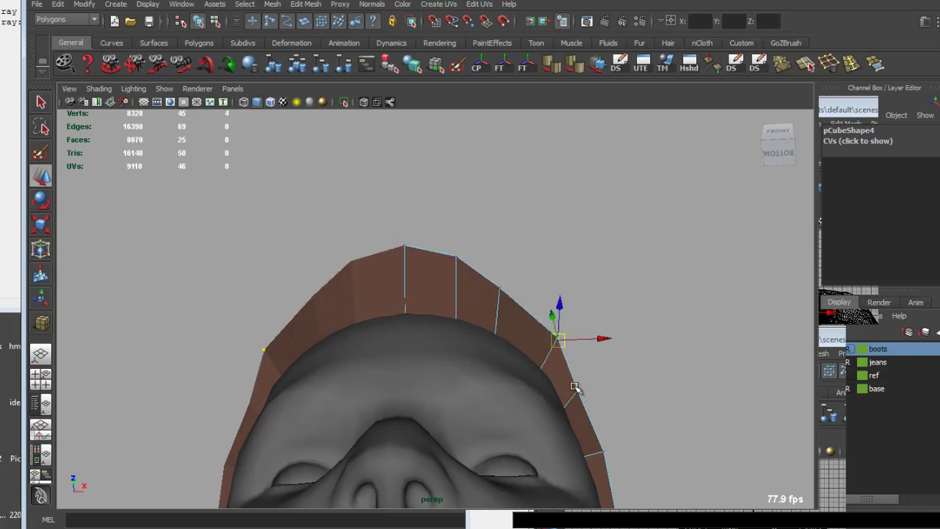
{"action": "mouse_move", "coordinate": [593, 389]}
{"action": "left_mouse_down", "text": "alt"}
{"action": "mouse_move", "coordinate": [529, 325]}
{"action": "mouse_move", "coordinate": [478, 318]}
{"action": "mouse_move", "coordinate": [410, 238]}
{"action": "mouse_move", "coordinate": [457, 260]}
{"action": "mouse_move", "coordinate": [441, 267]}
{"action": "mouse_move", "coordinate": [463, 218]}
{"action": "mouse_move", "coordinate": [424, 215]}
{"action": "mouse_move", "coordinate": [426, 206]}
{"action": "left_mouse_up", "text": "alt"}
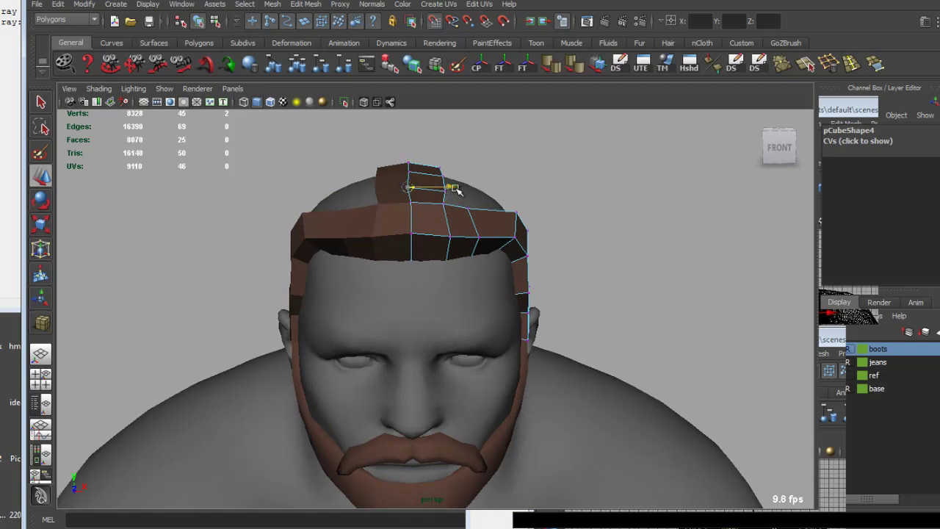
Review the head from above and in front, then clear the vertex selection and return to object mode.
{"action": "scroll", "coordinate": [430, 184], "scroll_direction": "up", "scroll_amount": 2}
{"action": "mouse_move", "coordinate": [430, 220]}
{"action": "left_mouse_down", "text": "alt"}
{"action": "mouse_move", "coordinate": [444, 210]}
{"action": "mouse_move", "coordinate": [442, 262]}
{"action": "left_mouse_up", "text": "alt"}
{"action": "key", "text": "q"}
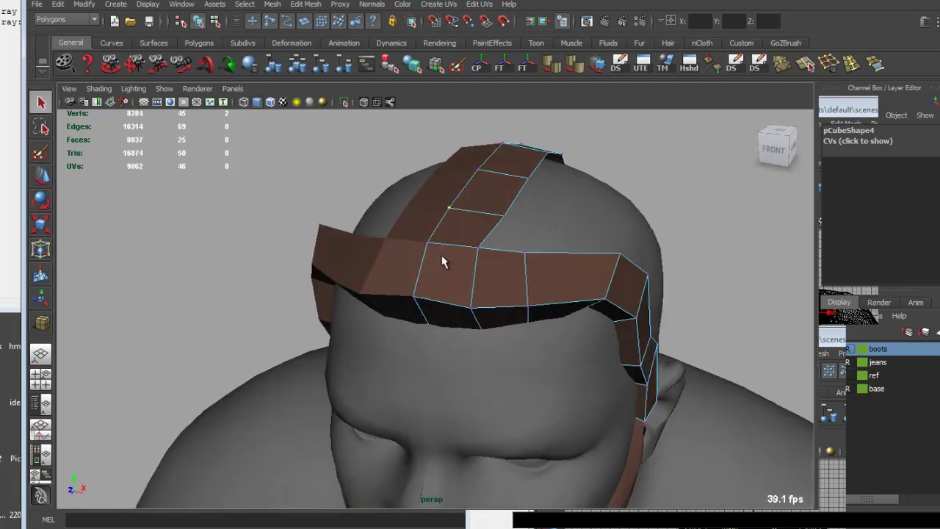
{"action": "mouse_move", "coordinate": [413, 299]}
{"action": "left_mouse_down", "text": "alt"}
{"action": "mouse_move", "coordinate": [441, 309]}
{"action": "mouse_move", "coordinate": [441, 293]}
{"action": "left_mouse_up", "text": "alt"}
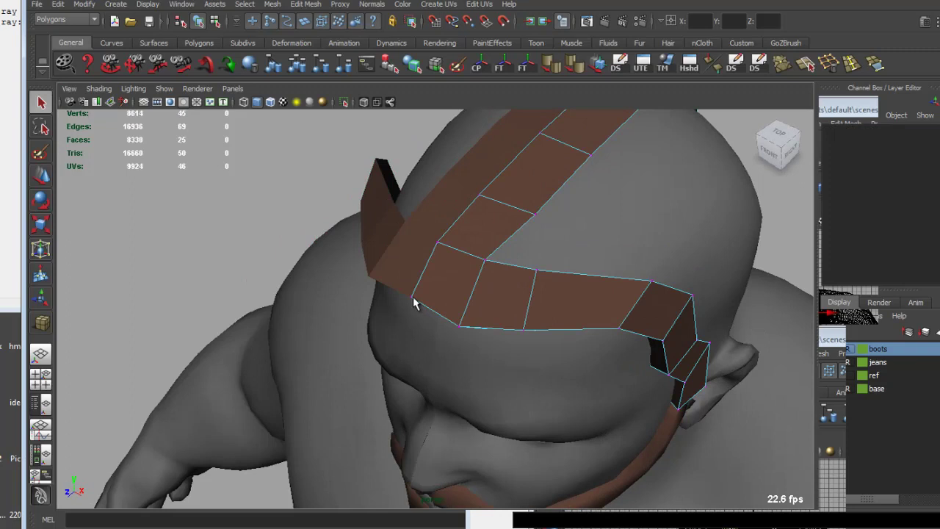
{"action": "mouse_move", "coordinate": [456, 330]}
{"action": "left_mouse_down", "text": "alt"}
{"action": "mouse_move", "coordinate": [472, 340]}
{"action": "mouse_move", "coordinate": [440, 336]}
{"action": "mouse_move", "coordinate": [578, 254]}
{"action": "mouse_move", "coordinate": [489, 307]}
{"action": "left_mouse_up", "text": "alt"}
{"action": "key", "text": "w"}
{"action": "scroll", "coordinate": [440, 336], "scroll_direction": "down", "scroll_amount": 3}
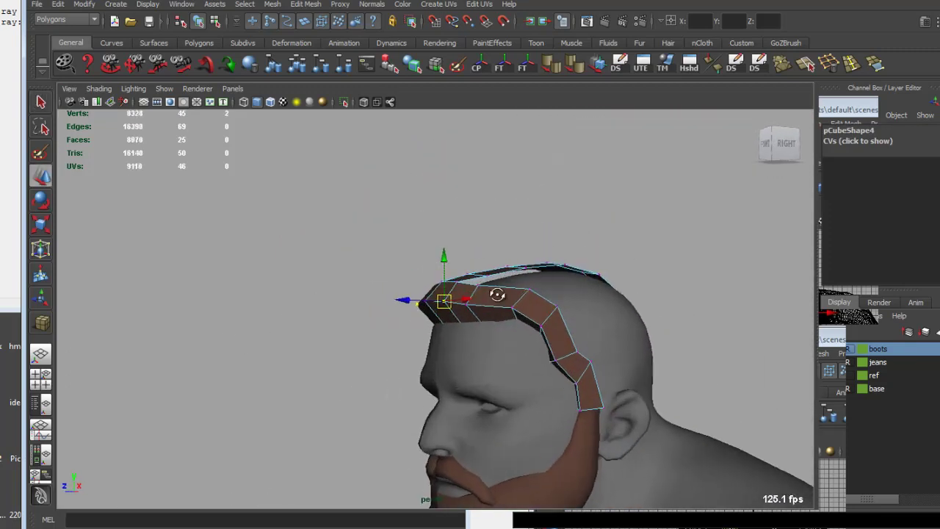
{"action": "key", "text": "q"}
{"action": "key", "text": "F8"}
{"action": "scroll", "coordinate": [357, 287], "scroll_direction": "down", "scroll_amount": 3}
{"action": "left_click", "coordinate": [357, 287]}
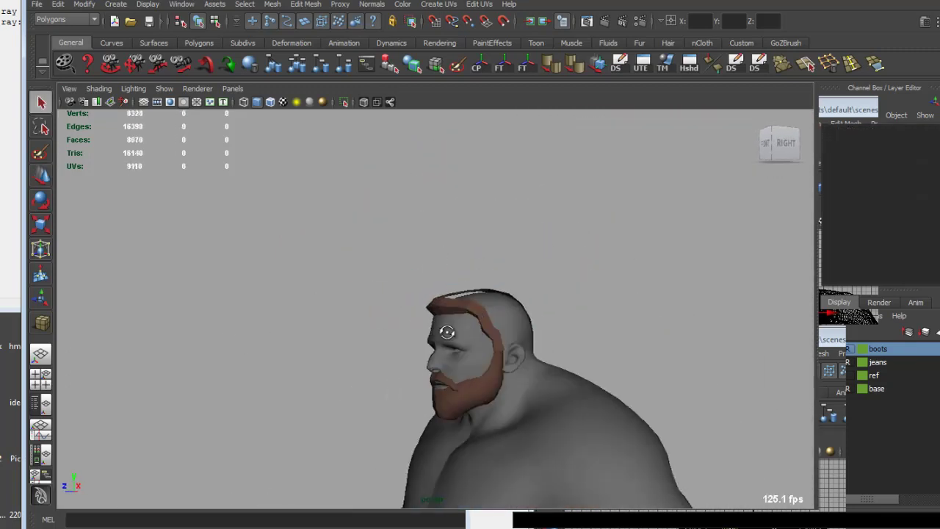
Extrude the hair strip's edges and scale them out into a wider patch across the back.
{"action": "mouse_move", "coordinate": [479, 324]}
{"action": "left_mouse_down", "text": "alt"}
{"action": "mouse_move", "coordinate": [449, 310]}
{"action": "mouse_move", "coordinate": [441, 262]}
{"action": "left_mouse_up", "text": "alt"}
{"action": "left_click", "coordinate": [440, 262]}
{"action": "key", "text": "F10"}
{"action": "left_click", "coordinate": [481, 278]}
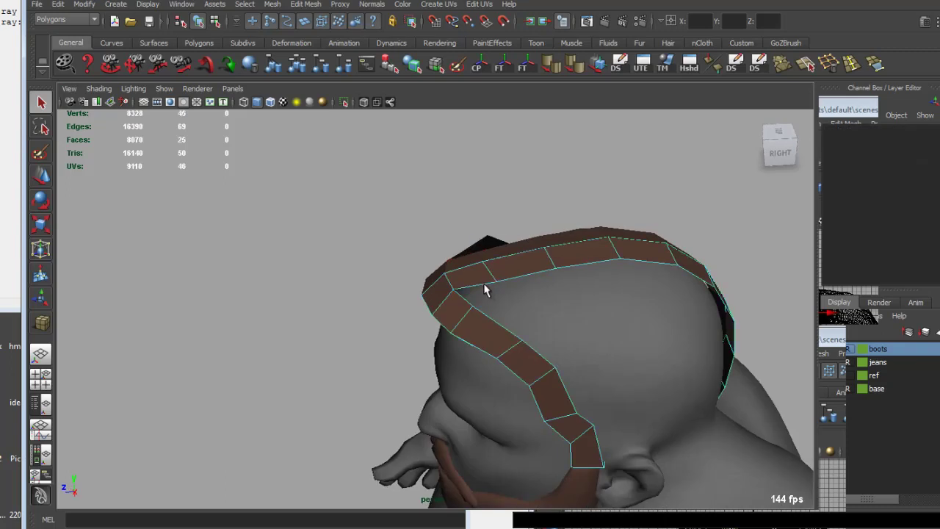
{"action": "mouse_move", "coordinate": [678, 302]}
{"action": "left_mouse_down", "text": "alt"}
{"action": "mouse_move", "coordinate": [420, 204]}
{"action": "mouse_move", "coordinate": [535, 323]}
{"action": "left_mouse_up", "text": "alt"}
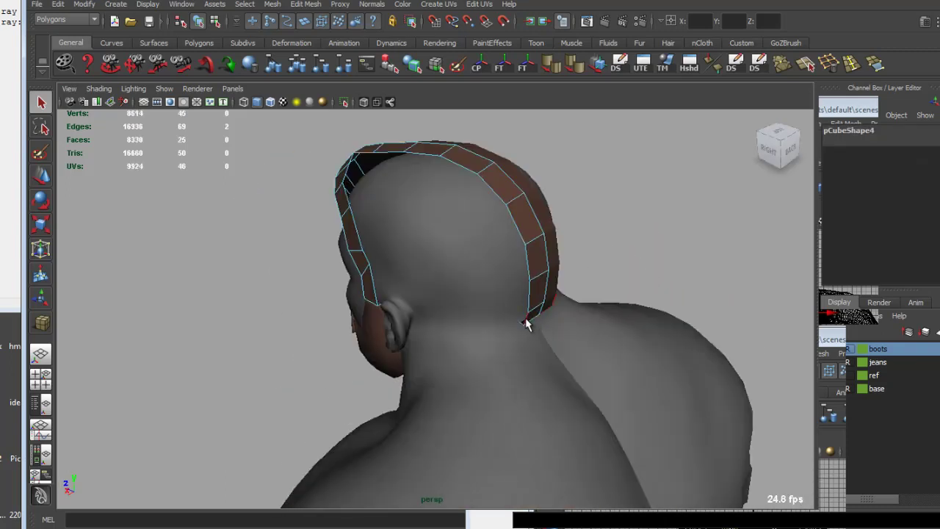
{"action": "left_click_drag", "start_coordinate": [524, 265], "coordinate": [504, 210], "text": "alt"}
{"action": "key", "text": "ctrl+e"}
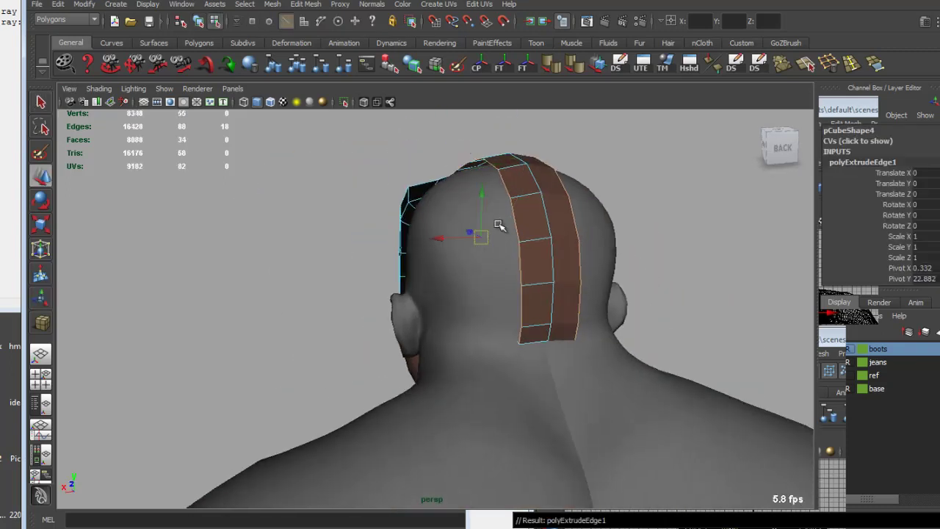
{"action": "left_click_drag", "start_coordinate": [447, 240], "coordinate": [419, 241]}
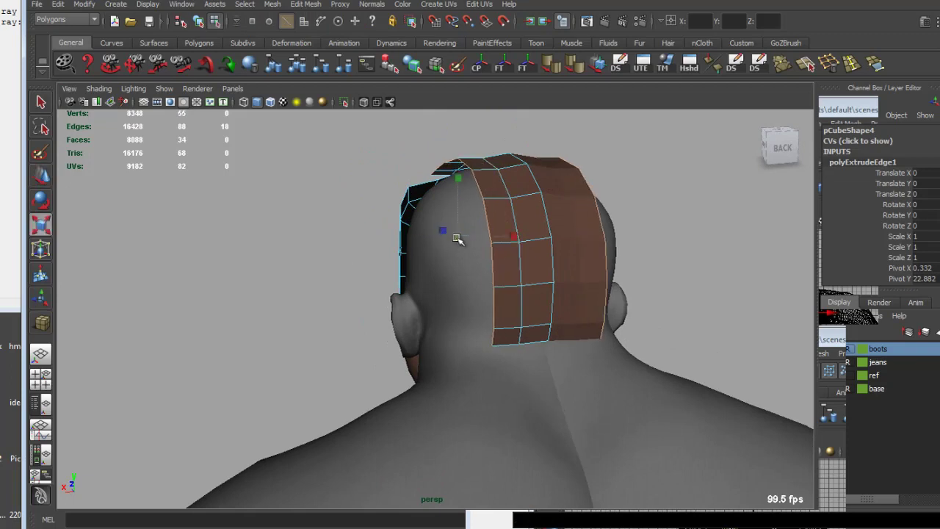
Merge two vertices at the strip's front into one, undoing an accidental edge softening.
{"action": "mouse_move", "coordinate": [518, 201]}
{"action": "left_mouse_down", "text": "alt"}
{"action": "mouse_move", "coordinate": [609, 235]}
{"action": "mouse_move", "coordinate": [394, 257]}
{"action": "left_mouse_up", "text": "alt"}
{"action": "left_click", "coordinate": [343, 242]}
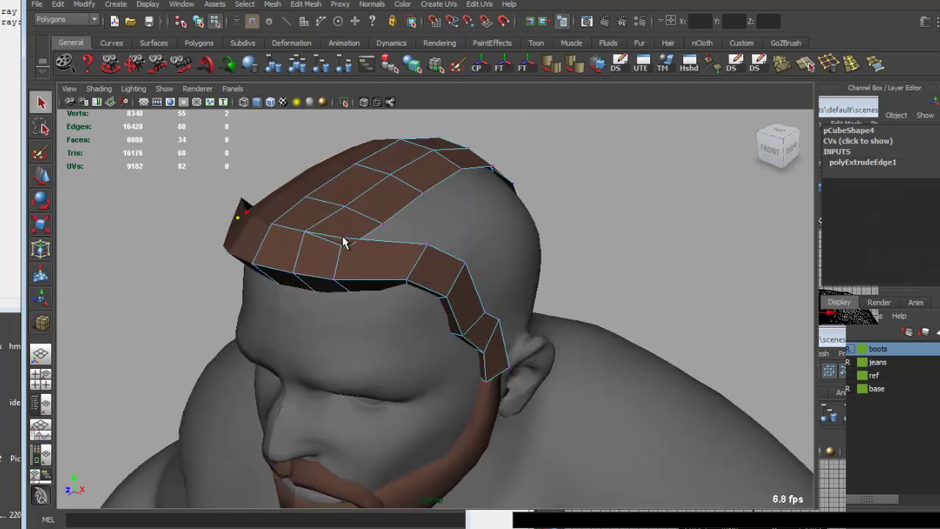
{"action": "left_click", "coordinate": [575, 65]}
{"action": "left_click_drag", "start_coordinate": [462, 235], "coordinate": [411, 242], "text": "alt"}
{"action": "key", "text": "ctrl+z"}
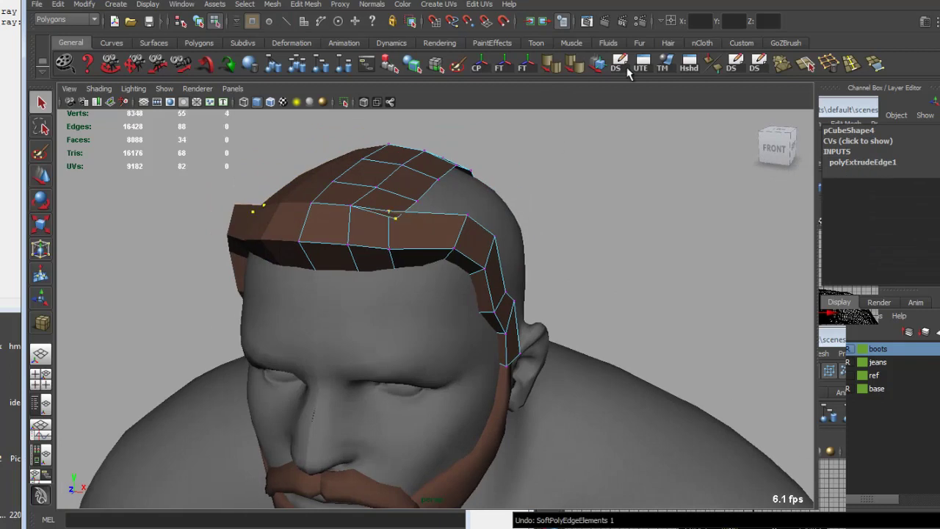
{"action": "left_click", "coordinate": [782, 65]}
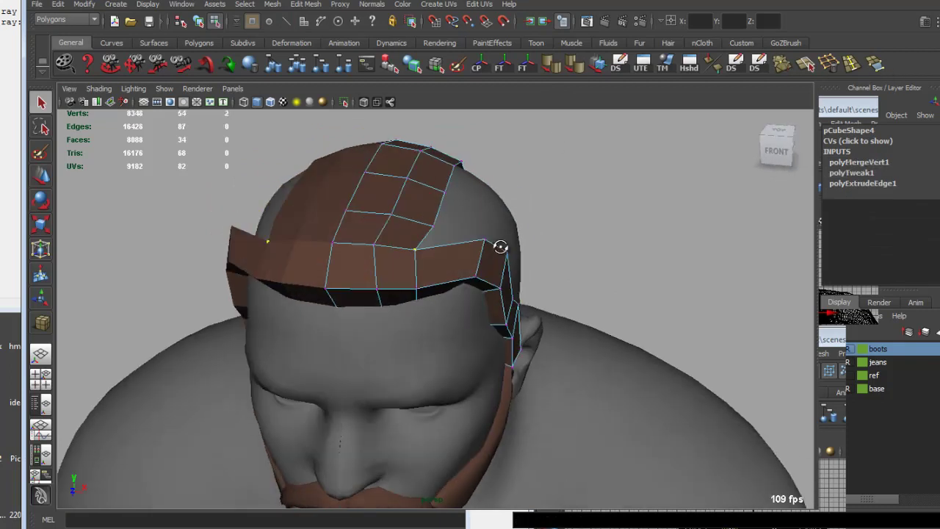
{"action": "mouse_move", "coordinate": [500, 252]}
{"action": "left_mouse_down", "text": "alt"}
{"action": "mouse_move", "coordinate": [402, 171]}
{"action": "mouse_move", "coordinate": [360, 262]}
{"action": "left_mouse_up", "text": "alt"}
{"action": "key", "text": "w"}
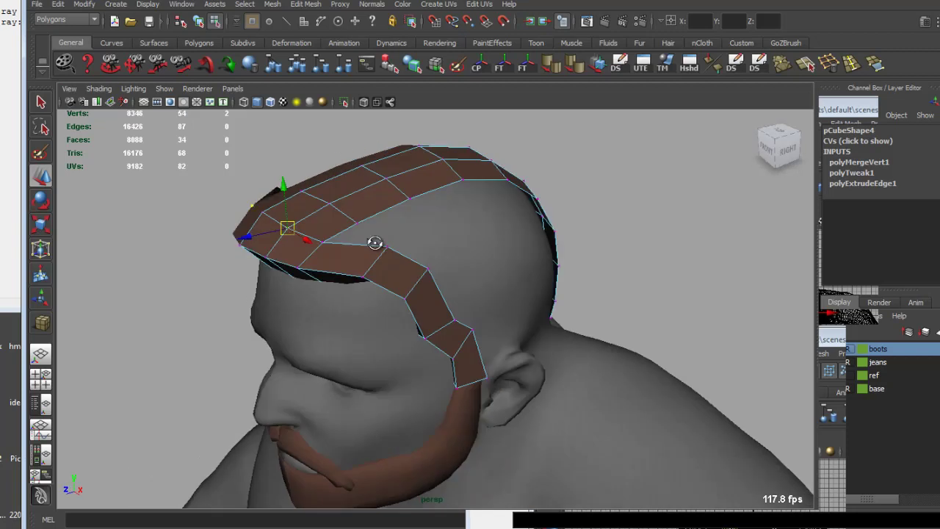
{"action": "key", "text": "q"}
{"action": "key", "text": "F8"}
{"action": "mouse_move", "coordinate": [456, 202]}
{"action": "left_mouse_down", "text": "alt"}
{"action": "mouse_move", "coordinate": [392, 172]}
{"action": "mouse_move", "coordinate": [444, 272]}
{"action": "mouse_move", "coordinate": [354, 265]}
{"action": "left_mouse_up", "text": "alt"}
Switch to wireframe and select the strip's edge behind the ear.
{"action": "right_click_drag", "start_coordinate": [515, 360], "coordinate": [512, 358]}
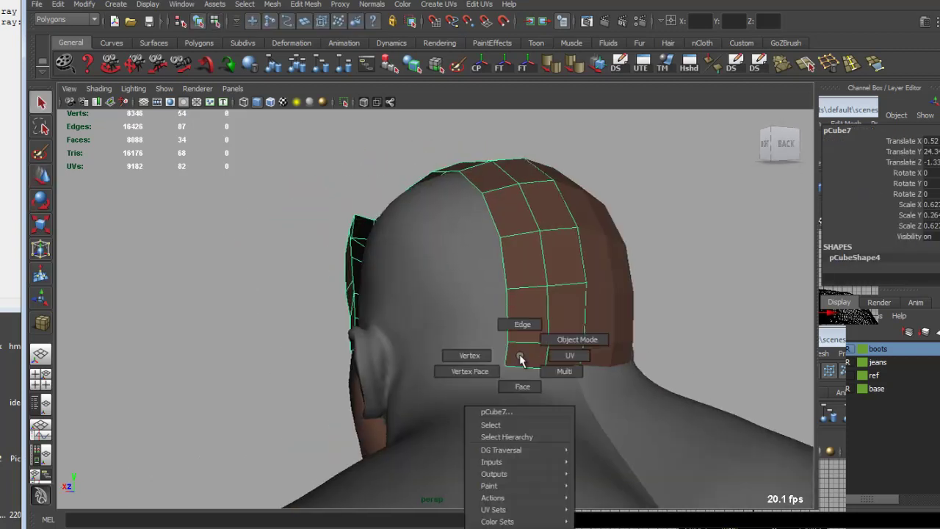
{"action": "left_click_drag", "start_coordinate": [510, 360], "coordinate": [574, 367], "text": "alt"}
{"action": "left_click", "coordinate": [580, 361]}
{"action": "key", "text": "4"}
{"action": "right_click_drag", "start_coordinate": [578, 381], "coordinate": [601, 339], "text": "alt"}
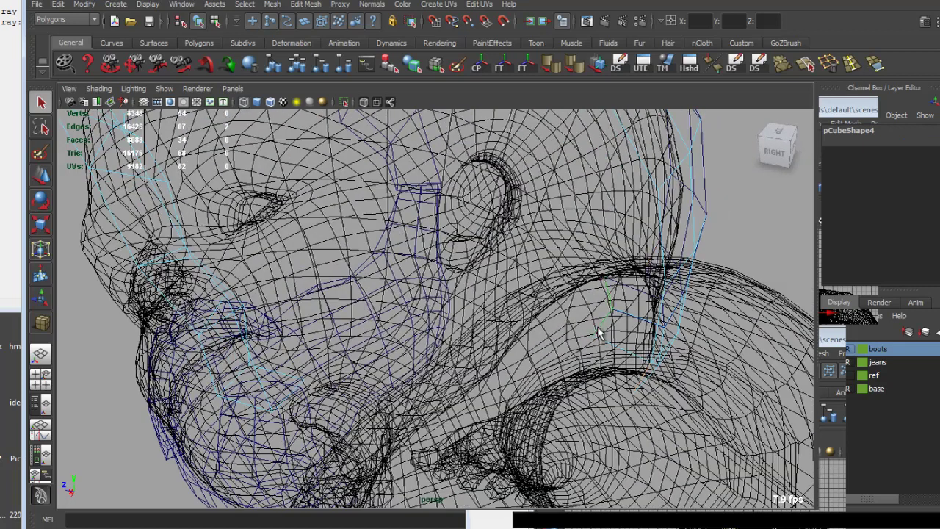
{"action": "mouse_move", "coordinate": [599, 334]}
{"action": "right_mouse_down"}
{"action": "mouse_move", "coordinate": [626, 349]}
{"action": "mouse_move", "coordinate": [625, 368]}
{"action": "right_mouse_up"}
{"action": "key", "text": "w"}
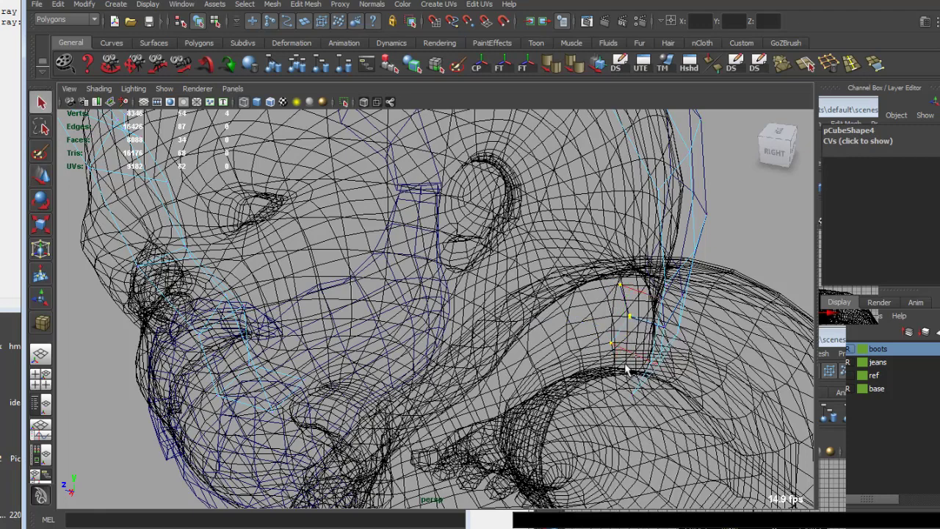
Extrude the strip's lower edge further down behind the ear.
{"action": "mouse_move", "coordinate": [636, 381]}
{"action": "left_mouse_down", "text": "alt"}
{"action": "mouse_move", "coordinate": [652, 387]}
{"action": "mouse_move", "coordinate": [643, 269]}
{"action": "left_mouse_up", "text": "alt"}
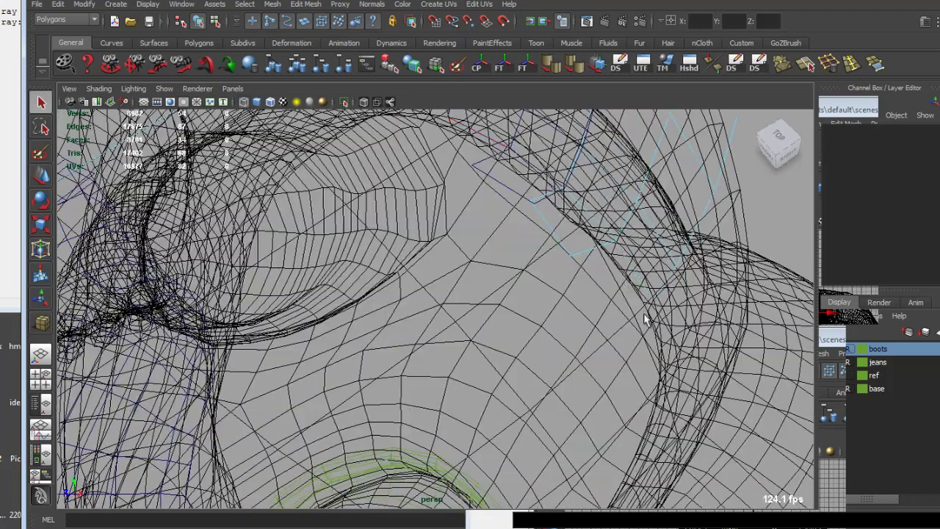
{"action": "left_click", "coordinate": [643, 270]}
{"action": "right_click_drag", "start_coordinate": [643, 270], "coordinate": [630, 298], "text": "shift"}
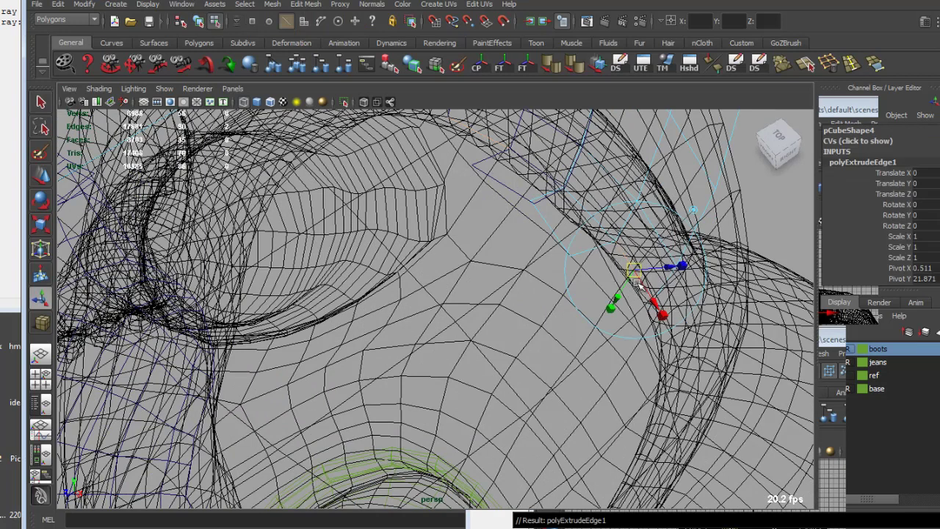
{"action": "left_click_drag", "start_coordinate": [633, 293], "coordinate": [577, 286]}
{"action": "key", "text": "q"}
Merge the new edge's end vertices and return to smooth shaded display.
{"action": "left_click", "coordinate": [564, 259]}
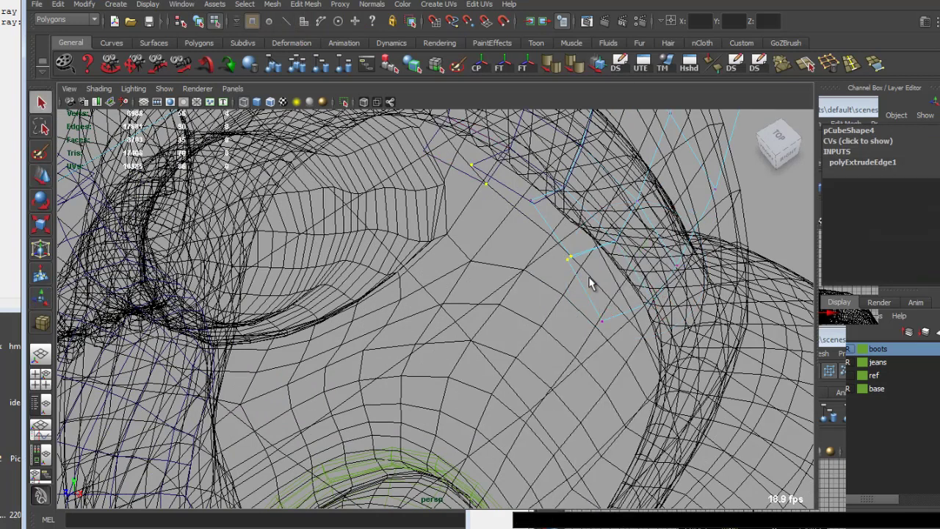
{"action": "left_click", "coordinate": [778, 66]}
{"action": "key", "text": "w"}
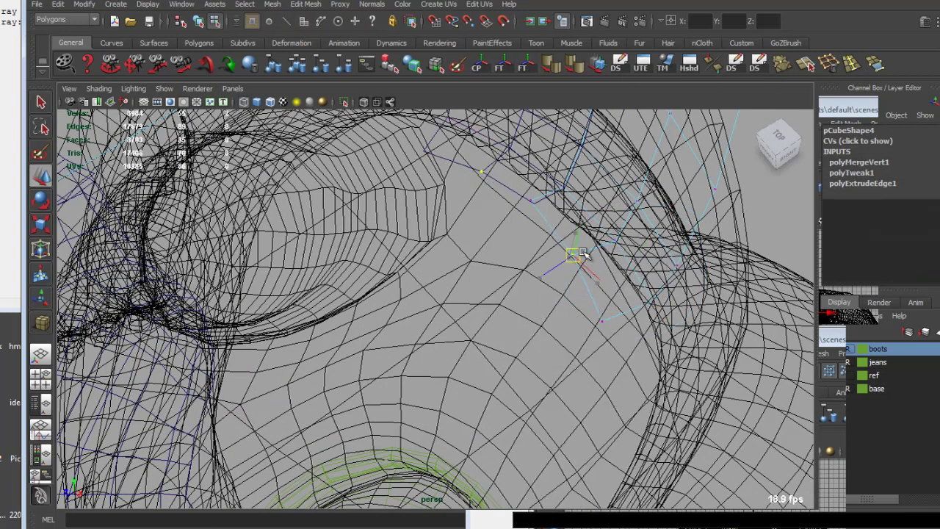
{"action": "left_click_drag", "start_coordinate": [619, 315], "coordinate": [628, 393], "text": "alt"}
{"action": "key", "text": "q"}
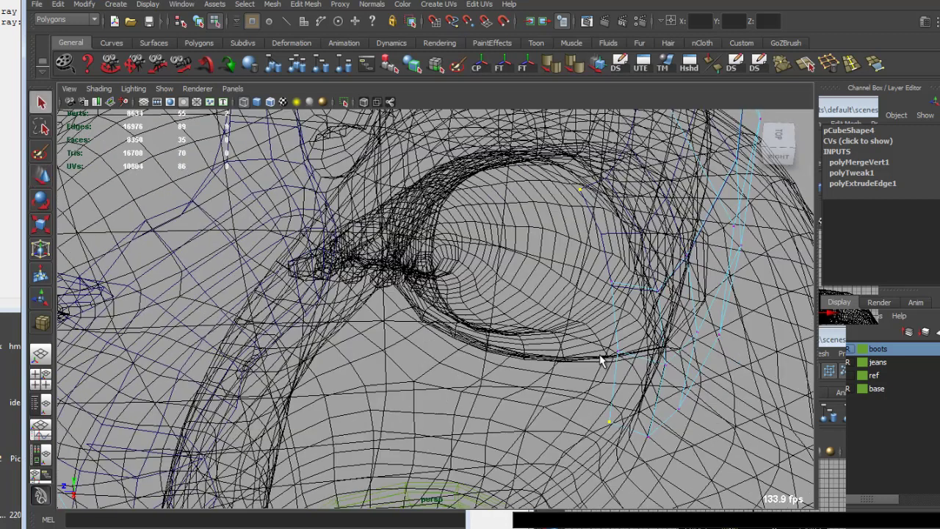
{"action": "mouse_move", "coordinate": [602, 360]}
{"action": "left_mouse_down", "text": "alt"}
{"action": "mouse_move", "coordinate": [560, 372]}
{"action": "mouse_move", "coordinate": [571, 325]}
{"action": "mouse_move", "coordinate": [545, 321]}
{"action": "left_mouse_up", "text": "alt"}
{"action": "key", "text": "5"}
{"action": "left_click", "coordinate": [564, 378]}
Extrude the patch's end edge and pull it outward along the neck.
{"action": "right_click_drag", "start_coordinate": [543, 356], "coordinate": [546, 377], "text": "shift"}
{"action": "mouse_move", "coordinate": [545, 378]}
{"action": "left_mouse_down", "text": "alt"}
{"action": "mouse_move", "coordinate": [550, 361]}
{"action": "mouse_move", "coordinate": [511, 391]}
{"action": "mouse_move", "coordinate": [499, 360]}
{"action": "mouse_move", "coordinate": [436, 289]}
{"action": "left_mouse_up", "text": "alt"}
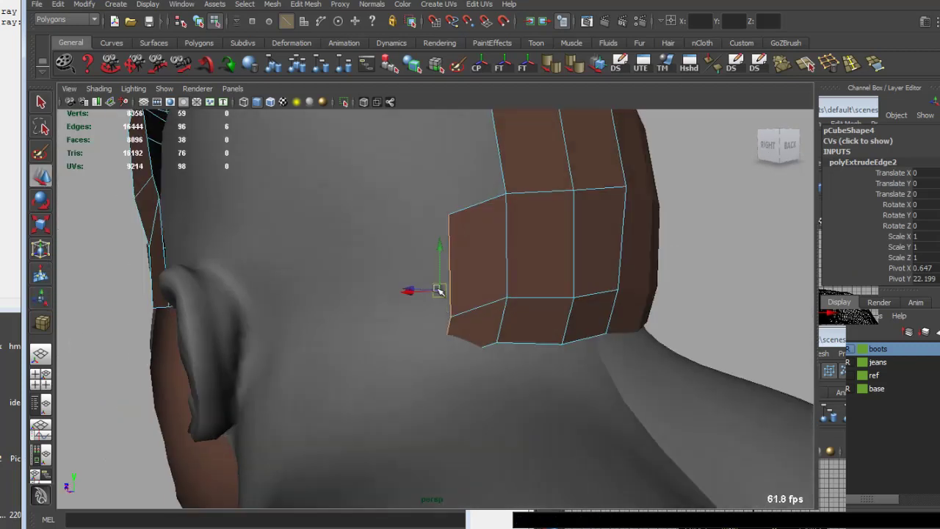
{"action": "right_click_drag", "start_coordinate": [423, 247], "coordinate": [504, 282], "text": "alt"}
{"action": "mouse_move", "coordinate": [504, 282]}
{"action": "left_mouse_down", "text": "alt"}
{"action": "mouse_move", "coordinate": [580, 304]}
{"action": "mouse_move", "coordinate": [496, 274]}
{"action": "mouse_move", "coordinate": [448, 287]}
{"action": "mouse_move", "coordinate": [445, 340]}
{"action": "mouse_move", "coordinate": [504, 388]}
{"action": "mouse_move", "coordinate": [550, 358]}
{"action": "mouse_move", "coordinate": [562, 334]}
{"action": "mouse_move", "coordinate": [518, 350]}
{"action": "mouse_move", "coordinate": [497, 346]}
{"action": "left_mouse_up", "text": "alt"}
{"action": "key", "text": "e"}
{"action": "key", "text": "w"}
Extrude the edge twice more, rotating and moving each new edge around toward the ear.
{"action": "key", "text": "ctrl+e"}
{"action": "key", "text": "e"}
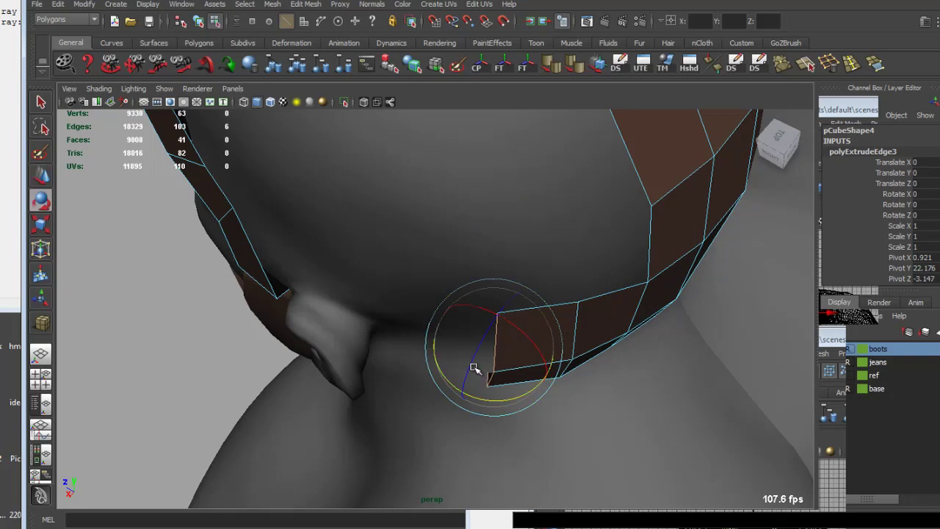
{"action": "key", "text": "w"}
{"action": "key", "text": "ctrl+e"}
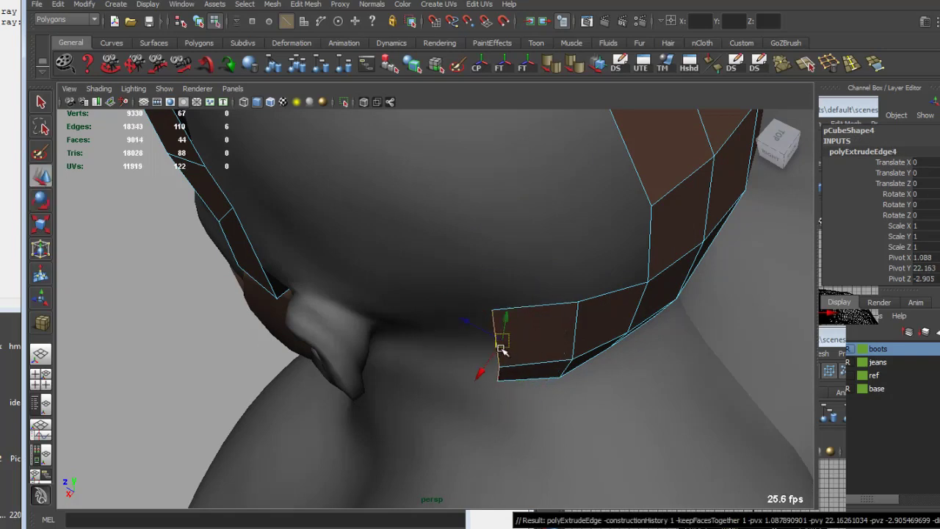
{"action": "mouse_move", "coordinate": [503, 348]}
{"action": "left_mouse_down", "text": "alt"}
{"action": "mouse_move", "coordinate": [488, 260]}
{"action": "mouse_move", "coordinate": [512, 232]}
{"action": "mouse_move", "coordinate": [467, 272]}
{"action": "mouse_move", "coordinate": [426, 243]}
{"action": "mouse_move", "coordinate": [638, 273]}
{"action": "left_mouse_up", "text": "alt"}
{"action": "key", "text": "e"}
{"action": "key", "text": "w"}
{"action": "left_click", "coordinate": [432, 253]}
{"action": "key", "text": "ctrl+z"}
Move the patch's lower-edge vertices inward so they sit against the skull.
{"action": "key", "text": "F9"}
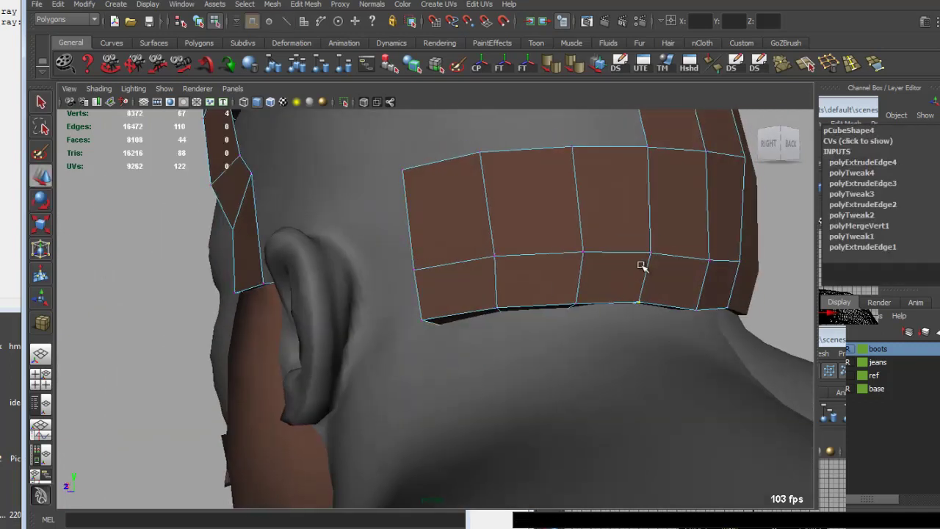
{"action": "left_click_drag", "start_coordinate": [697, 277], "coordinate": [544, 307], "text": "alt"}
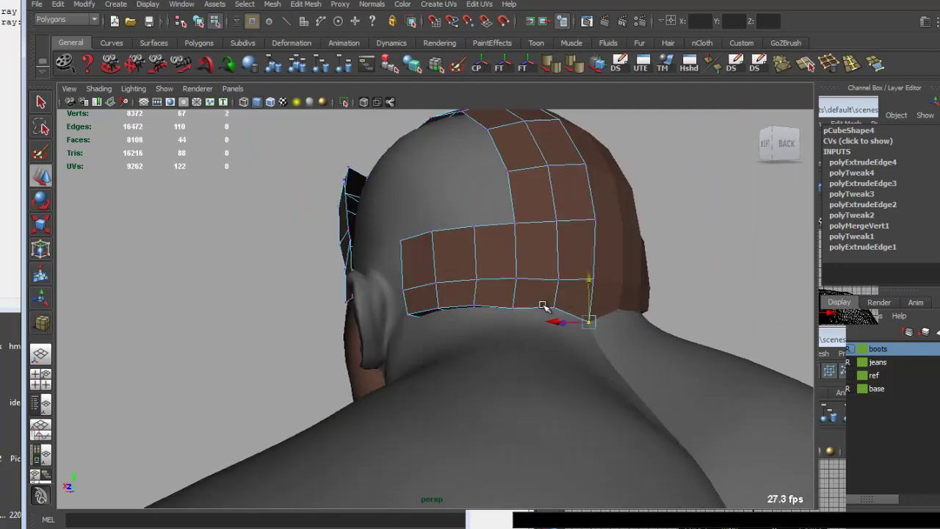
{"action": "scroll", "coordinate": [562, 268], "scroll_direction": "down", "scroll_amount": 3}
{"action": "scroll", "coordinate": [457, 289], "scroll_direction": "up", "scroll_amount": 3}
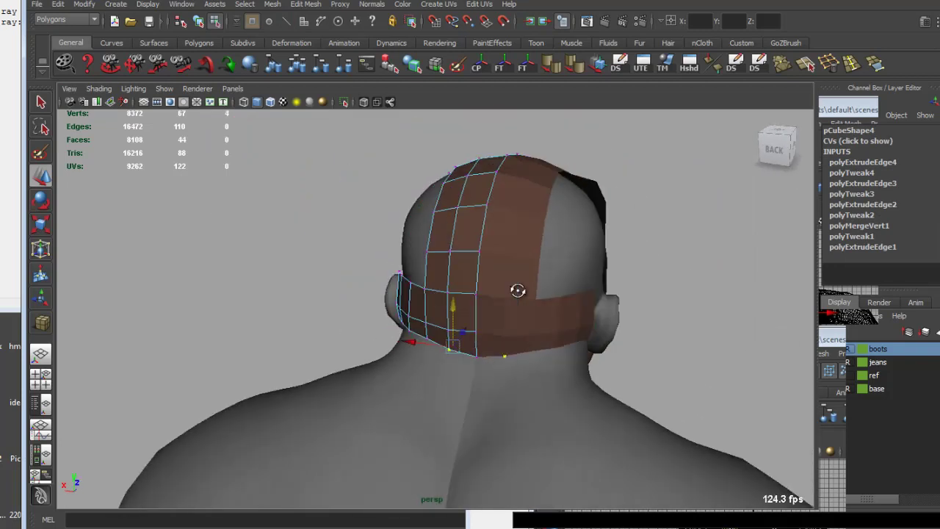
{"action": "mouse_move", "coordinate": [457, 289]}
{"action": "left_mouse_down", "text": "alt"}
{"action": "mouse_move", "coordinate": [503, 307]}
{"action": "mouse_move", "coordinate": [539, 277]}
{"action": "left_mouse_up", "text": "alt"}
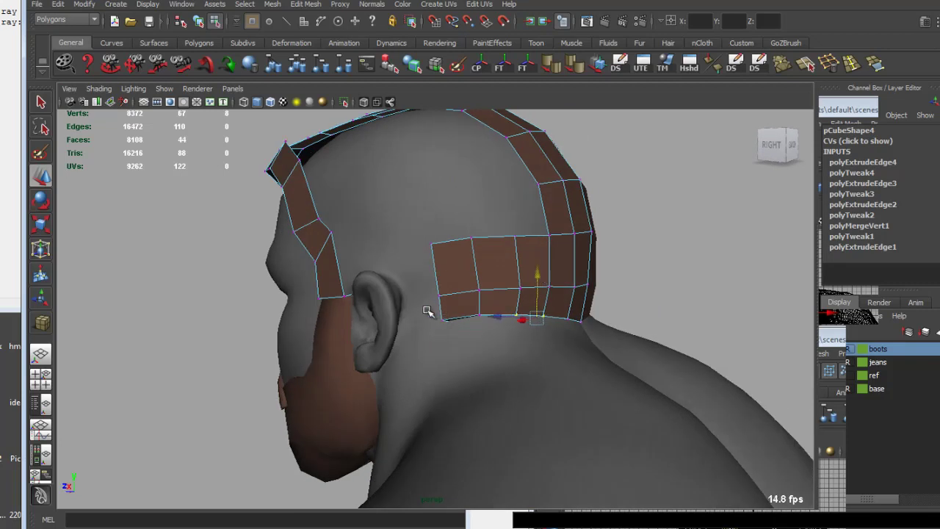
{"action": "mouse_move", "coordinate": [487, 309]}
{"action": "left_mouse_down", "text": "alt"}
{"action": "mouse_move", "coordinate": [570, 247]}
{"action": "mouse_move", "coordinate": [569, 290]}
{"action": "left_mouse_up", "text": "alt"}
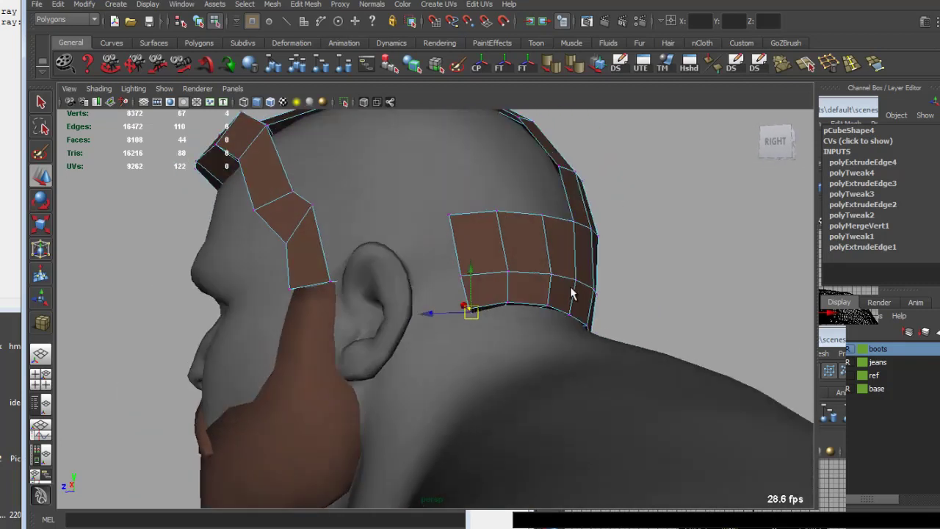
{"action": "key", "text": "q"}
{"action": "mouse_move", "coordinate": [565, 288]}
{"action": "right_mouse_down"}
{"action": "mouse_move", "coordinate": [544, 305]}
{"action": "mouse_move", "coordinate": [517, 294]}
{"action": "right_mouse_up"}
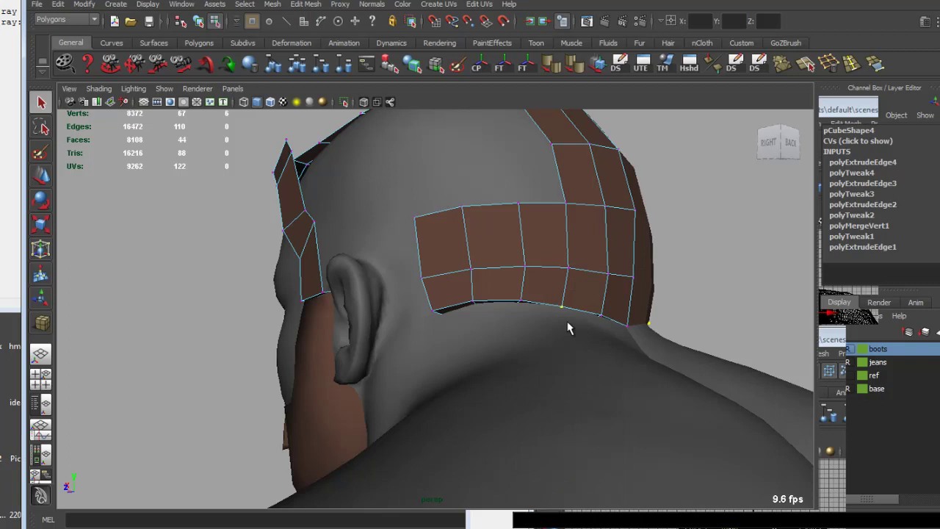
{"action": "left_click", "coordinate": [567, 327]}
{"action": "key", "text": "w"}
{"action": "mouse_move", "coordinate": [569, 329]}
{"action": "left_mouse_down", "text": "alt"}
{"action": "mouse_move", "coordinate": [514, 318]}
{"action": "mouse_move", "coordinate": [592, 287]}
{"action": "mouse_move", "coordinate": [557, 288]}
{"action": "left_mouse_up", "text": "alt"}
{"action": "left_click_drag", "start_coordinate": [617, 332], "coordinate": [615, 330]}
{"action": "mouse_move", "coordinate": [615, 330]}
{"action": "left_mouse_down", "text": "alt"}
{"action": "mouse_move", "coordinate": [591, 319]}
{"action": "mouse_move", "coordinate": [594, 301]}
{"action": "mouse_move", "coordinate": [606, 310]}
{"action": "mouse_move", "coordinate": [579, 299]}
{"action": "mouse_move", "coordinate": [551, 307]}
{"action": "mouse_move", "coordinate": [563, 284]}
{"action": "left_mouse_up", "text": "alt"}
Inspect the hair cap from below in wireframe, then return to shaded display.
{"action": "key", "text": "4"}
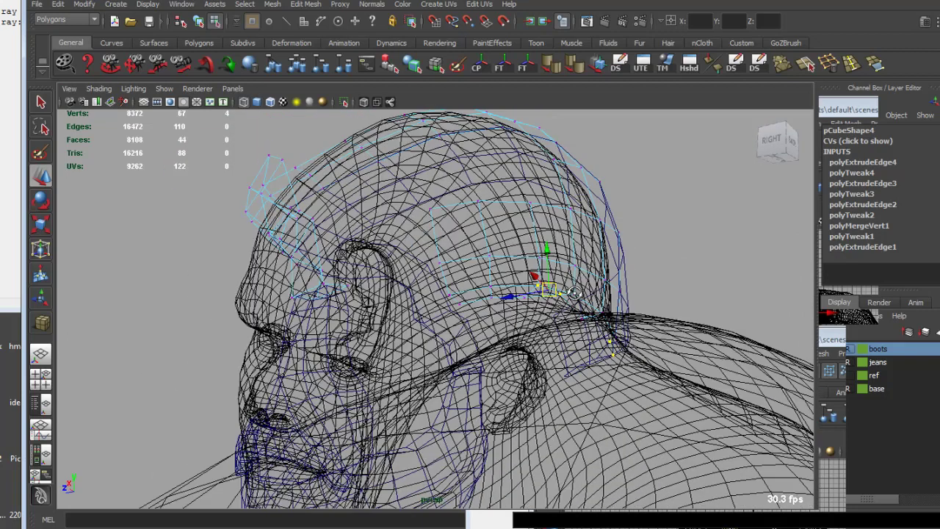
{"action": "mouse_move", "coordinate": [553, 291]}
{"action": "left_mouse_down", "text": "alt"}
{"action": "mouse_move", "coordinate": [467, 276]}
{"action": "mouse_move", "coordinate": [527, 345]}
{"action": "left_mouse_up", "text": "alt"}
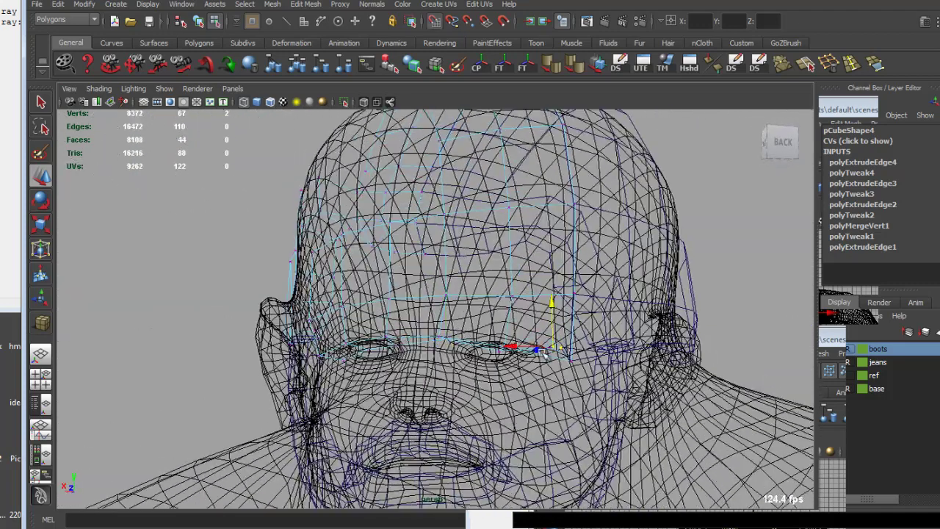
{"action": "mouse_move", "coordinate": [556, 318]}
{"action": "left_mouse_down", "text": "alt"}
{"action": "mouse_move", "coordinate": [551, 338]}
{"action": "mouse_move", "coordinate": [631, 357]}
{"action": "mouse_move", "coordinate": [457, 298]}
{"action": "left_mouse_up", "text": "alt"}
{"action": "key", "text": "5"}
{"action": "right_click_drag", "start_coordinate": [464, 290], "coordinate": [512, 262]}
{"action": "scroll", "coordinate": [597, 251], "scroll_direction": "down", "scroll_amount": 3}
{"action": "mouse_move", "coordinate": [597, 250]}
{"action": "left_mouse_down", "text": "alt"}
{"action": "mouse_move", "coordinate": [504, 279]}
{"action": "mouse_move", "coordinate": [478, 297]}
{"action": "mouse_move", "coordinate": [596, 225]}
{"action": "mouse_move", "coordinate": [642, 226]}
{"action": "mouse_move", "coordinate": [447, 275]}
{"action": "mouse_move", "coordinate": [560, 283]}
{"action": "mouse_move", "coordinate": [476, 262]}
{"action": "mouse_move", "coordinate": [562, 266]}
{"action": "mouse_move", "coordinate": [614, 256]}
{"action": "mouse_move", "coordinate": [504, 265]}
{"action": "mouse_move", "coordinate": [610, 271]}
{"action": "mouse_move", "coordinate": [643, 287]}
{"action": "mouse_move", "coordinate": [577, 315]}
{"action": "left_mouse_up", "text": "alt"}
Preview the hair cap smoothed, then turn the smooth preview off.
{"action": "left_click", "coordinate": [379, 243]}
{"action": "left_click", "coordinate": [596, 63]}
{"action": "left_click", "coordinate": [544, 189]}
{"action": "key", "text": "a"}
{"action": "scroll", "coordinate": [555, 287], "scroll_direction": "up", "scroll_amount": 3}
Save the scene, then reselect the hair cap from the right side.
{"action": "key", "text": "ctrl+s"}
{"action": "scroll", "coordinate": [552, 294], "scroll_direction": "down", "scroll_amount": 4}
{"action": "scroll", "coordinate": [536, 258], "scroll_direction": "up", "scroll_amount": 2}
{"action": "mouse_move", "coordinate": [536, 259]}
{"action": "left_mouse_down", "text": "alt"}
{"action": "mouse_move", "coordinate": [500, 228]}
{"action": "mouse_move", "coordinate": [430, 221]}
{"action": "mouse_move", "coordinate": [343, 229]}
{"action": "mouse_move", "coordinate": [411, 293]}
{"action": "left_mouse_up", "text": "alt"}
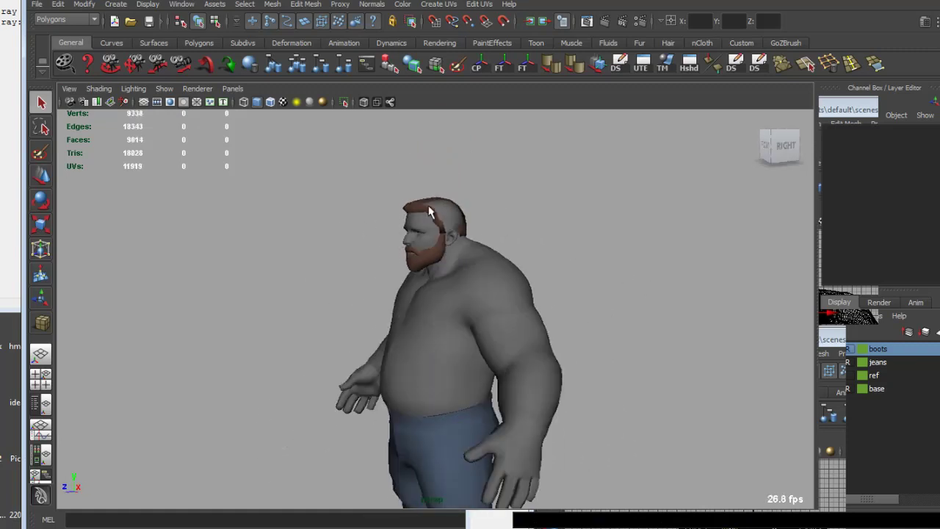
{"action": "scroll", "coordinate": [435, 306], "scroll_direction": "up", "scroll_amount": 3}
{"action": "left_click", "coordinate": [434, 306]}
{"action": "scroll", "coordinate": [385, 235], "scroll_direction": "up", "scroll_amount": 2}
Extrude the cap's back border edges over the side and top of the head, widening them.
{"action": "mouse_move", "coordinate": [385, 235]}
{"action": "left_mouse_down", "text": "alt"}
{"action": "mouse_move", "coordinate": [419, 249]}
{"action": "mouse_move", "coordinate": [388, 231]}
{"action": "mouse_move", "coordinate": [430, 285]}
{"action": "mouse_move", "coordinate": [376, 264]}
{"action": "left_mouse_up", "text": "alt"}
{"action": "left_click", "coordinate": [320, 306]}
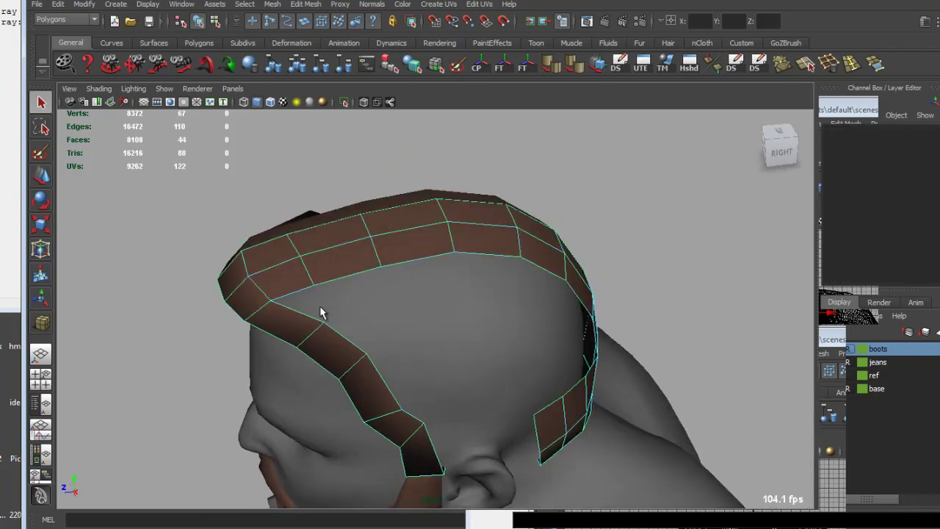
{"action": "left_click", "coordinate": [303, 290]}
{"action": "mouse_move", "coordinate": [303, 290]}
{"action": "left_mouse_down", "text": "alt"}
{"action": "mouse_move", "coordinate": [466, 273]}
{"action": "mouse_move", "coordinate": [367, 287]}
{"action": "mouse_move", "coordinate": [413, 284]}
{"action": "left_mouse_up", "text": "alt"}
{"action": "right_click_drag", "start_coordinate": [413, 213], "coordinate": [409, 209], "text": "shift"}
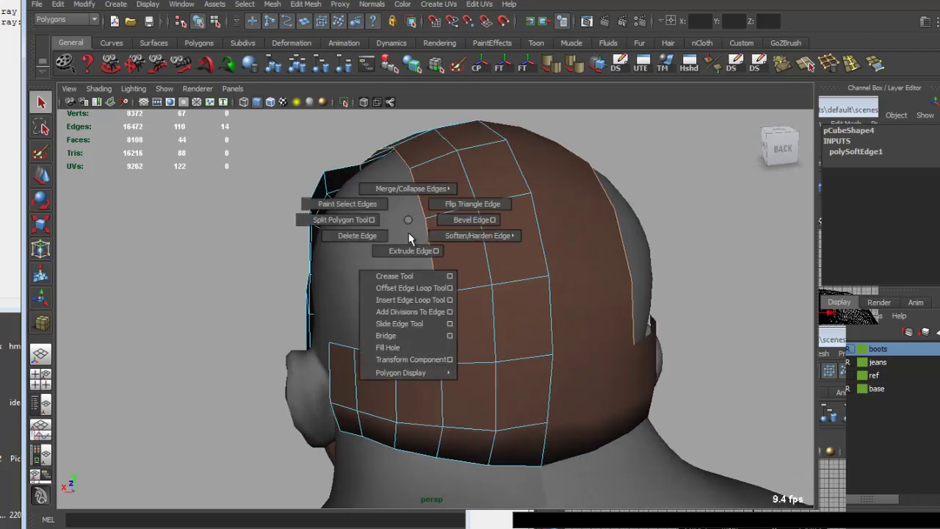
{"action": "mouse_move", "coordinate": [347, 226]}
{"action": "left_mouse_down"}
{"action": "mouse_move", "coordinate": [308, 230]}
{"action": "mouse_move", "coordinate": [465, 252]}
{"action": "left_mouse_up"}
{"action": "key", "text": "r"}
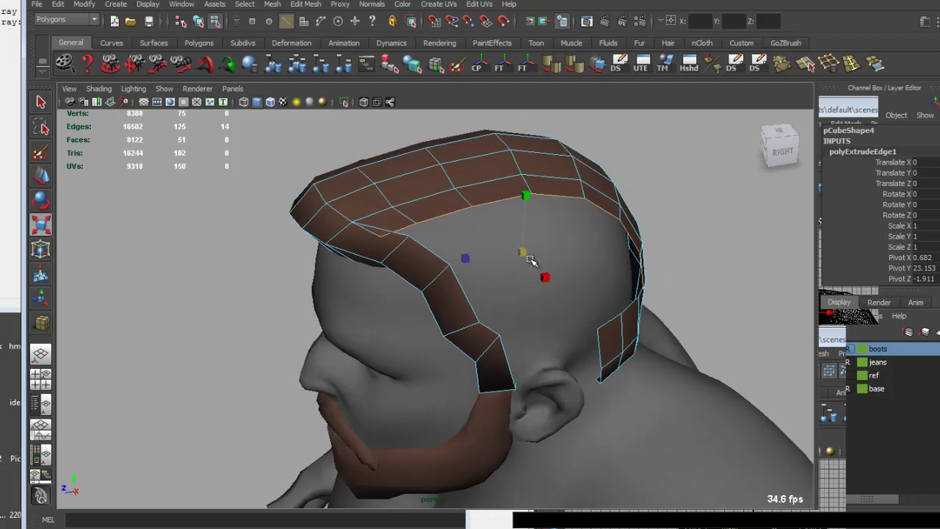
{"action": "key", "text": "ctrl+e"}
{"action": "mouse_move", "coordinate": [530, 260]}
{"action": "left_mouse_down"}
{"action": "mouse_move", "coordinate": [541, 268]}
{"action": "mouse_move", "coordinate": [470, 259]}
{"action": "left_mouse_up"}
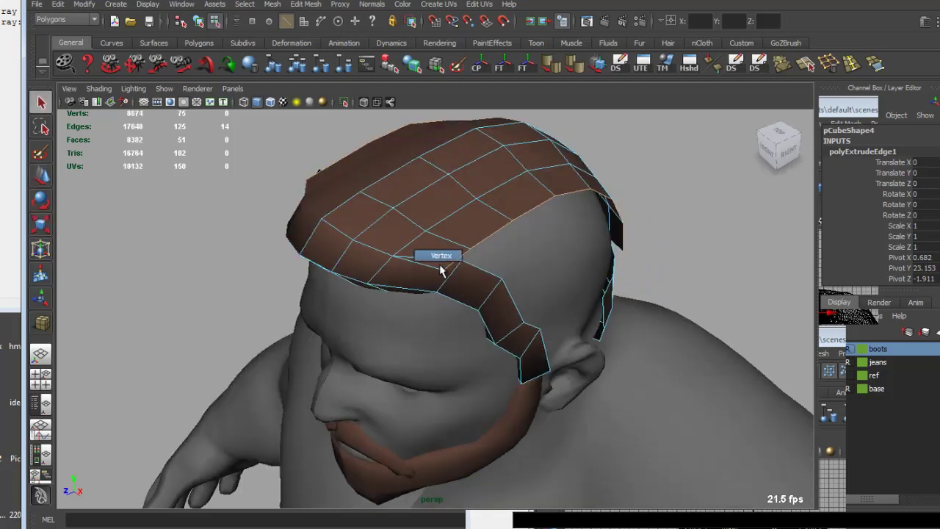
Merge the open vertex pairs at the upper seam so the strips form one mesh.
{"action": "right_click_drag", "start_coordinate": [441, 270], "coordinate": [442, 271]}
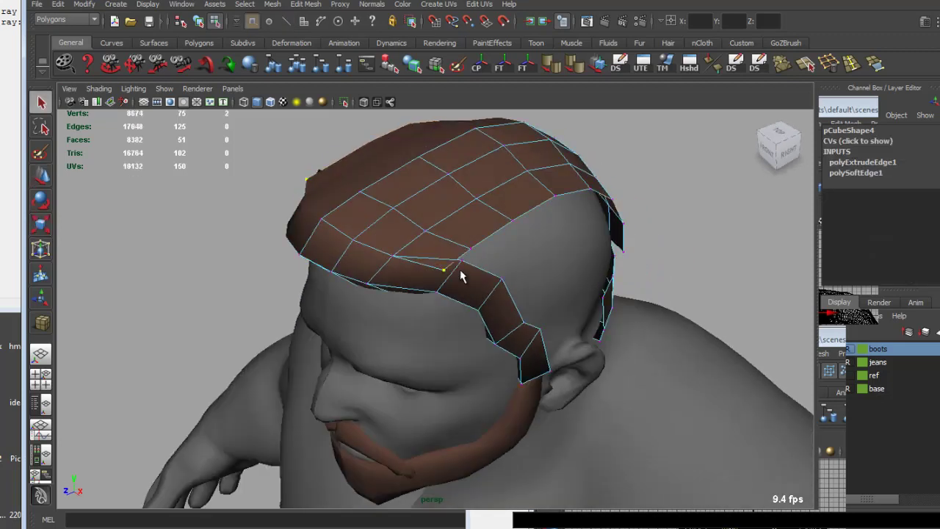
{"action": "left_click", "coordinate": [786, 68]}
{"action": "key", "text": "w"}
{"action": "left_click_drag", "start_coordinate": [432, 255], "coordinate": [524, 272], "text": "alt"}
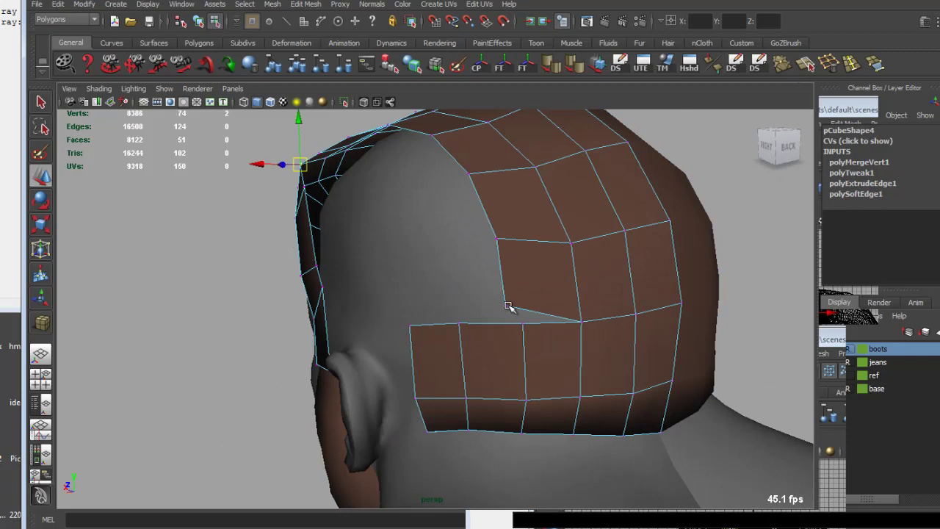
{"action": "middle_click_drag", "start_coordinate": [533, 332], "coordinate": [523, 324]}
{"action": "mouse_move", "coordinate": [523, 324]}
{"action": "left_mouse_down", "text": "alt"}
{"action": "mouse_move", "coordinate": [482, 269]}
{"action": "mouse_move", "coordinate": [512, 273]}
{"action": "mouse_move", "coordinate": [342, 204]}
{"action": "mouse_move", "coordinate": [397, 212]}
{"action": "mouse_move", "coordinate": [351, 190]}
{"action": "mouse_move", "coordinate": [472, 210]}
{"action": "left_mouse_up", "text": "alt"}
Zoom in behind the ear and pull a new strip forward from the patch's front edge.
{"action": "key", "text": "q"}
{"action": "key", "text": "F8"}
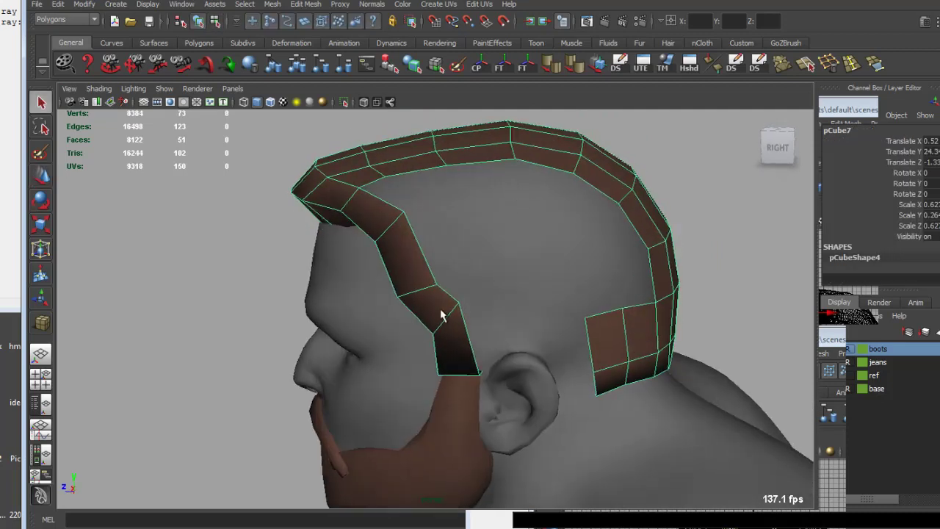
{"action": "right_click_drag", "start_coordinate": [441, 315], "coordinate": [444, 276]}
{"action": "left_click_drag", "start_coordinate": [516, 330], "coordinate": [602, 279], "text": "alt"}
{"action": "left_click", "coordinate": [614, 271]}
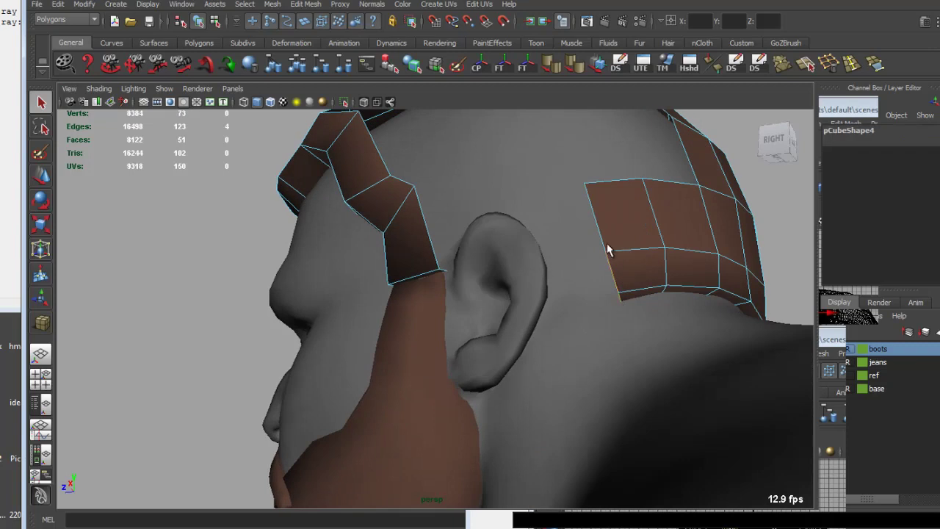
{"action": "mouse_move", "coordinate": [604, 247]}
{"action": "left_mouse_down"}
{"action": "mouse_move", "coordinate": [567, 249]}
{"action": "mouse_move", "coordinate": [599, 314]}
{"action": "mouse_move", "coordinate": [590, 353]}
{"action": "left_mouse_up"}
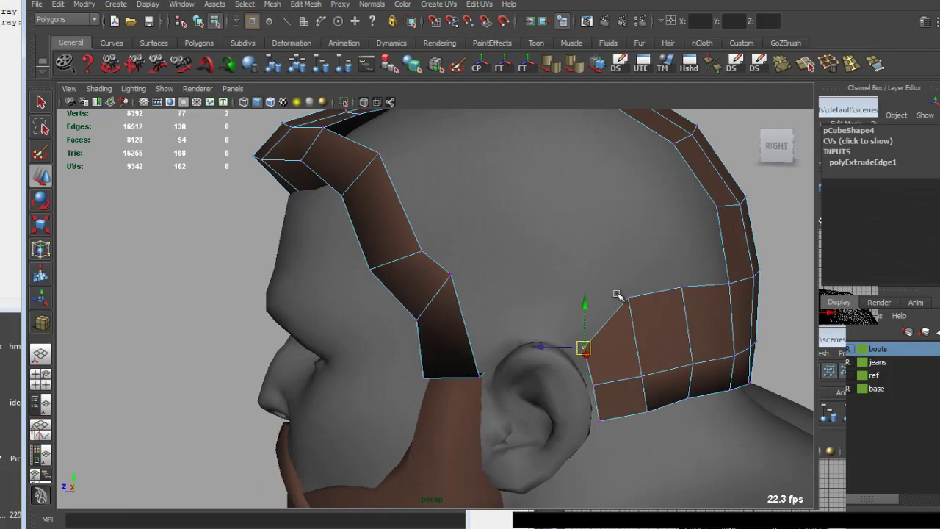
{"action": "mouse_move", "coordinate": [633, 317]}
{"action": "left_mouse_down", "text": "alt"}
{"action": "mouse_move", "coordinate": [650, 325]}
{"action": "mouse_move", "coordinate": [590, 300]}
{"action": "left_mouse_up", "text": "alt"}
{"action": "scroll", "coordinate": [509, 218], "scroll_direction": "up", "scroll_amount": 5}
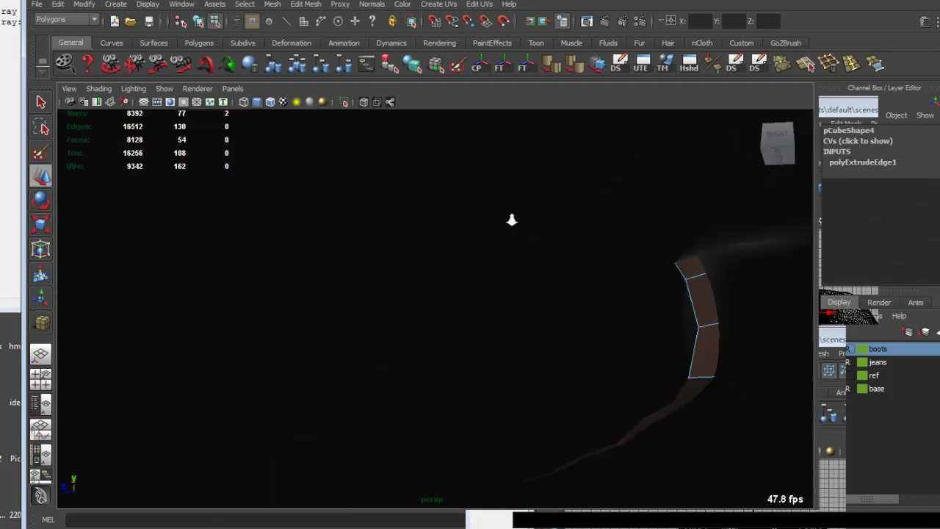
{"action": "scroll", "coordinate": [534, 318], "scroll_direction": "down", "scroll_amount": 2}
Extrude the ear patch's front edge again and inspect it in wireframe.
{"action": "key", "text": "F8"}
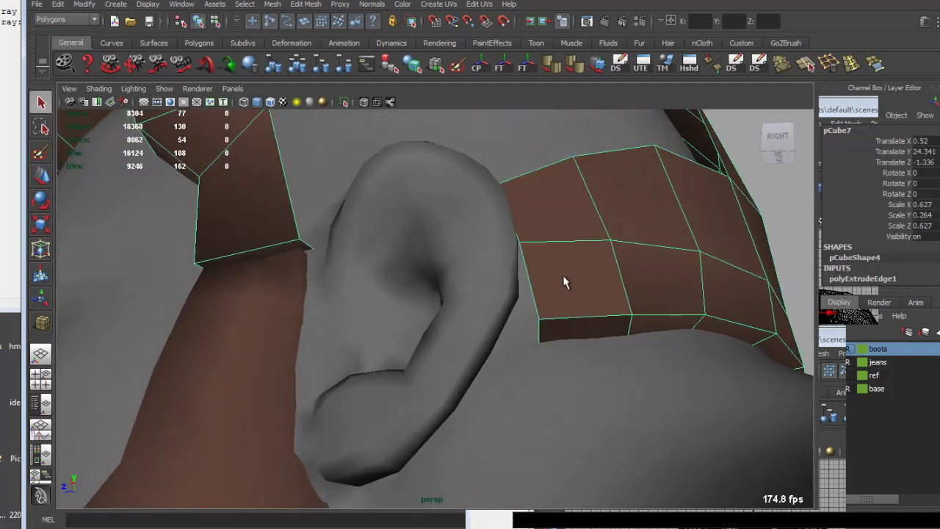
{"action": "right_click_drag", "start_coordinate": [560, 283], "coordinate": [555, 266]}
{"action": "left_click", "coordinate": [532, 287]}
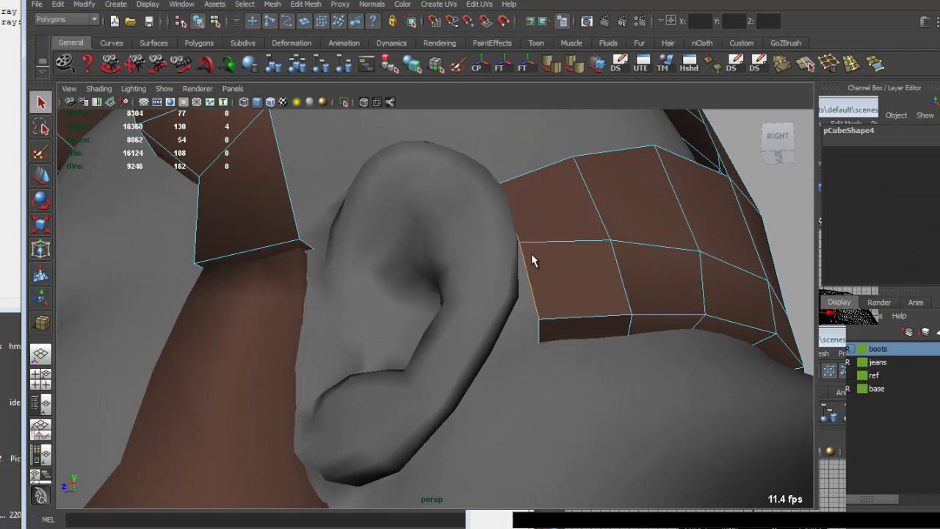
{"action": "key", "text": "ctrl+e"}
{"action": "left_click_drag", "start_coordinate": [543, 250], "coordinate": [591, 217], "text": "alt"}
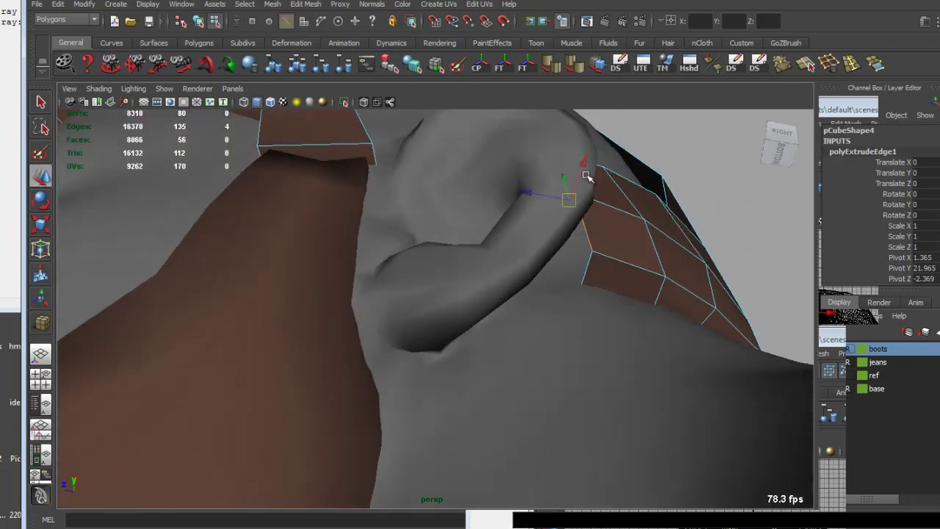
{"action": "key", "text": "4"}
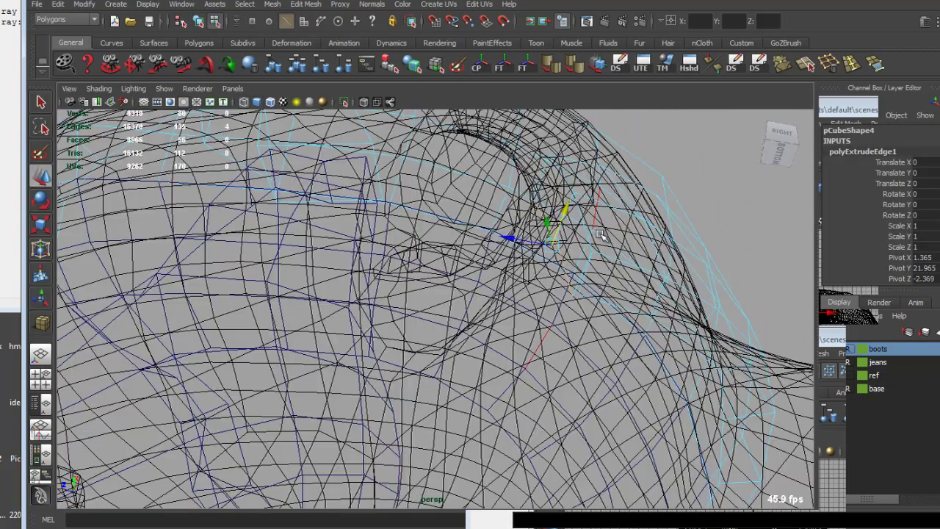
{"action": "left_click_drag", "start_coordinate": [587, 275], "coordinate": [558, 213], "text": "alt"}
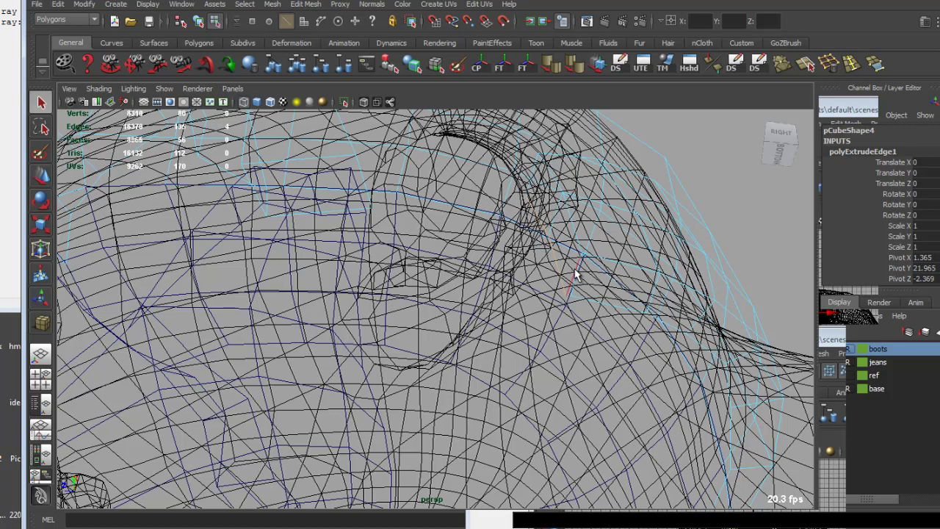
Merge the extra vertex on the new strip, then return to shaded display.
{"action": "right_click_drag", "start_coordinate": [576, 275], "coordinate": [578, 235]}
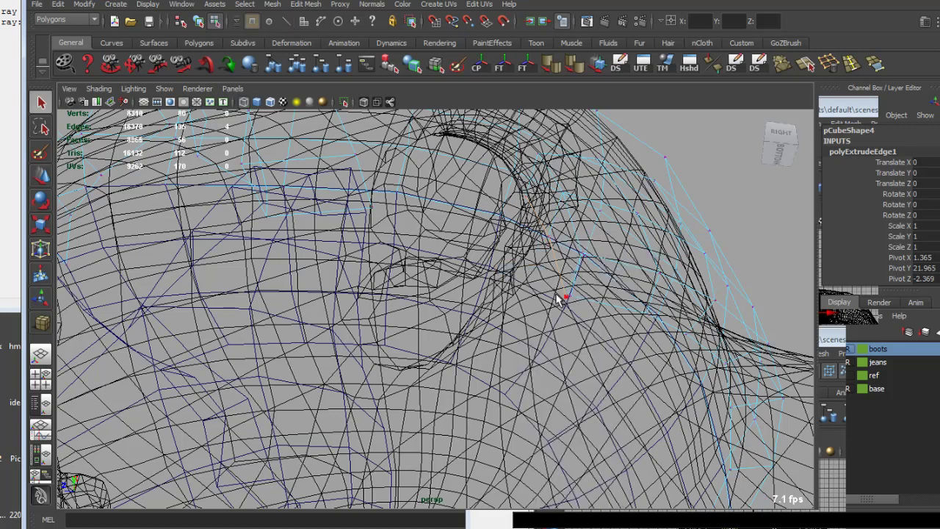
{"action": "left_click", "coordinate": [773, 60]}
{"action": "key", "text": "5"}
{"action": "key", "text": "F8"}
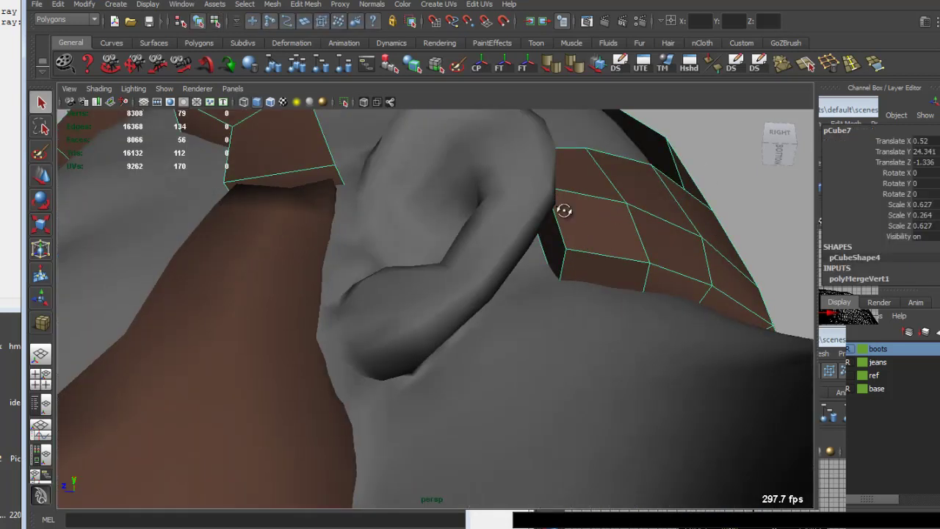
{"action": "left_click_drag", "start_coordinate": [563, 210], "coordinate": [541, 203], "text": "alt"}
{"action": "right_click_drag", "start_coordinate": [543, 208], "coordinate": [513, 212]}
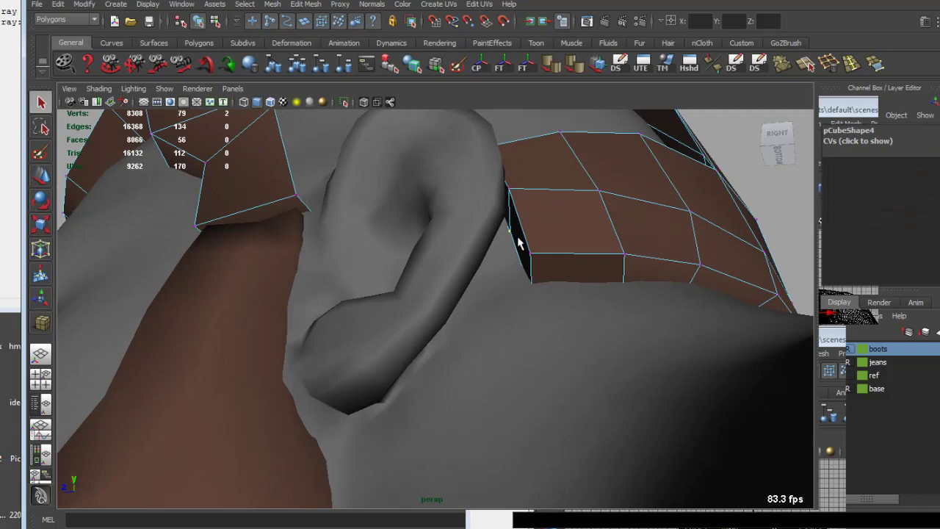
{"action": "left_click_drag", "start_coordinate": [505, 183], "coordinate": [497, 200], "text": "alt"}
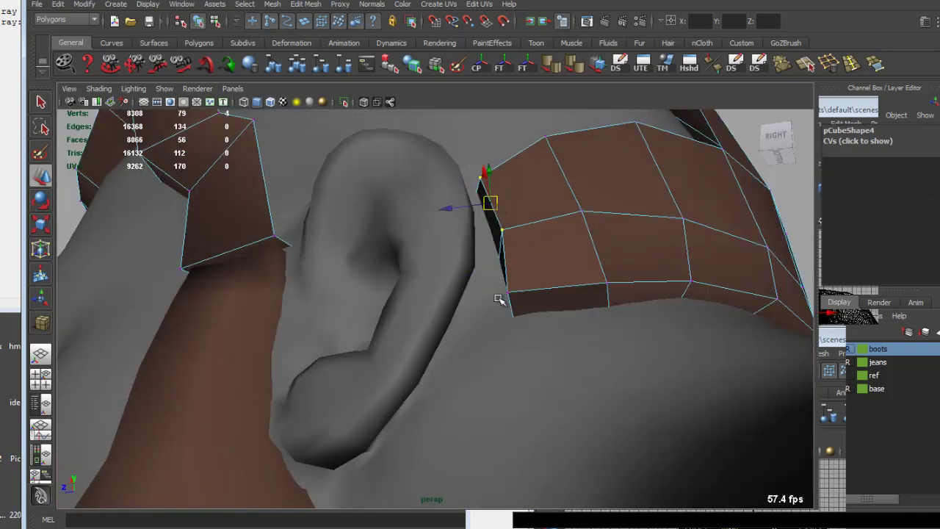
{"action": "mouse_move", "coordinate": [513, 293]}
{"action": "left_mouse_down", "text": "alt"}
{"action": "mouse_move", "coordinate": [563, 309]}
{"action": "mouse_move", "coordinate": [538, 305]}
{"action": "mouse_move", "coordinate": [514, 324]}
{"action": "mouse_move", "coordinate": [474, 318]}
{"action": "left_mouse_up", "text": "alt"}
{"action": "scroll", "coordinate": [563, 308], "scroll_direction": "down", "scroll_amount": 5}
Select the vertex beside the ear for moving, then view the whole character with the cap selected.
{"action": "key", "text": "q"}
{"action": "left_click", "coordinate": [555, 301]}
{"action": "key", "text": "F9"}
{"action": "left_click", "coordinate": [465, 346]}
{"action": "key", "text": "w"}
{"action": "scroll", "coordinate": [475, 318], "scroll_direction": "down", "scroll_amount": 2}
{"action": "left_click", "coordinate": [655, 275]}
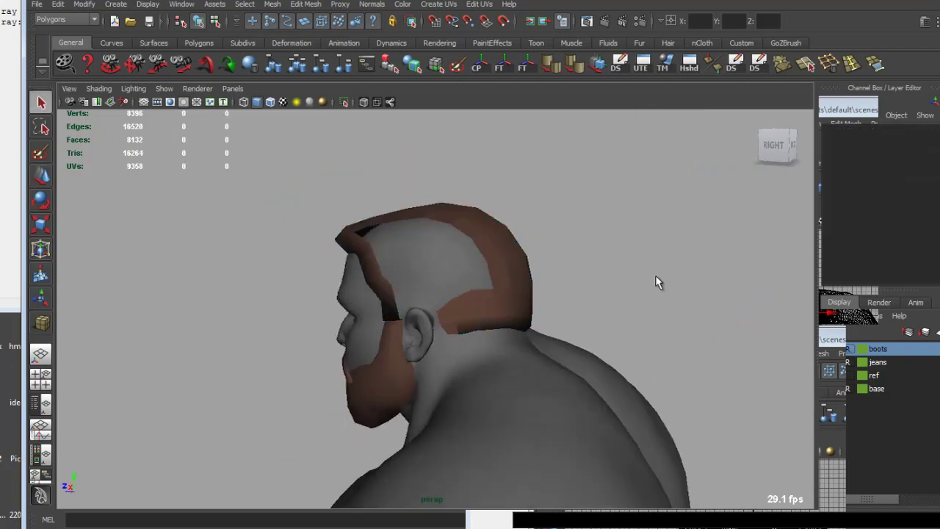
{"action": "mouse_move", "coordinate": [655, 274]}
{"action": "left_mouse_down", "text": "alt"}
{"action": "mouse_move", "coordinate": [483, 281]}
{"action": "mouse_move", "coordinate": [367, 273]}
{"action": "mouse_move", "coordinate": [664, 289]}
{"action": "left_mouse_up", "text": "alt"}
{"action": "scroll", "coordinate": [354, 273], "scroll_direction": "down", "scroll_amount": 3}
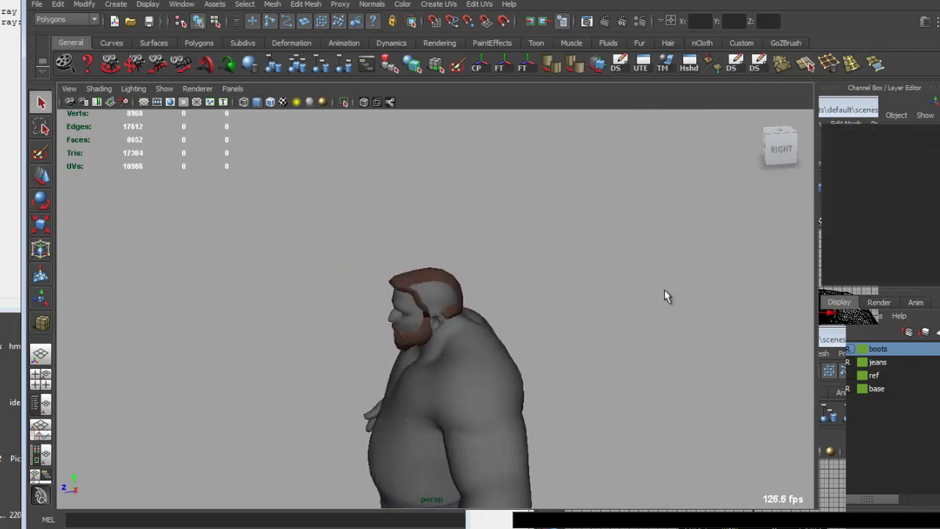
{"action": "scroll", "coordinate": [529, 311], "scroll_direction": "up", "scroll_amount": 2}
{"action": "scroll", "coordinate": [551, 314], "scroll_direction": "up", "scroll_amount": 4}
{"action": "left_click", "coordinate": [551, 316]}
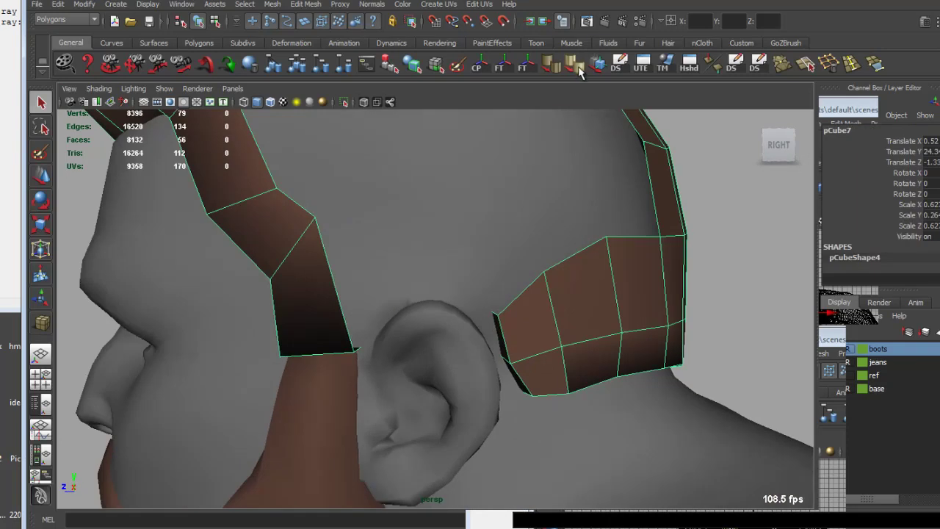
Extrude the ear patch's top front edge up over the ear, moving and rotating it.
{"action": "left_click", "coordinate": [654, 237]}
{"action": "left_click_drag", "start_coordinate": [654, 237], "coordinate": [571, 256], "text": "alt"}
{"action": "left_click", "coordinate": [571, 257]}
{"action": "mouse_move", "coordinate": [507, 323]}
{"action": "right_mouse_down"}
{"action": "mouse_move", "coordinate": [494, 312]}
{"action": "mouse_move", "coordinate": [514, 329]}
{"action": "right_mouse_up"}
{"action": "left_click", "coordinate": [493, 312]}
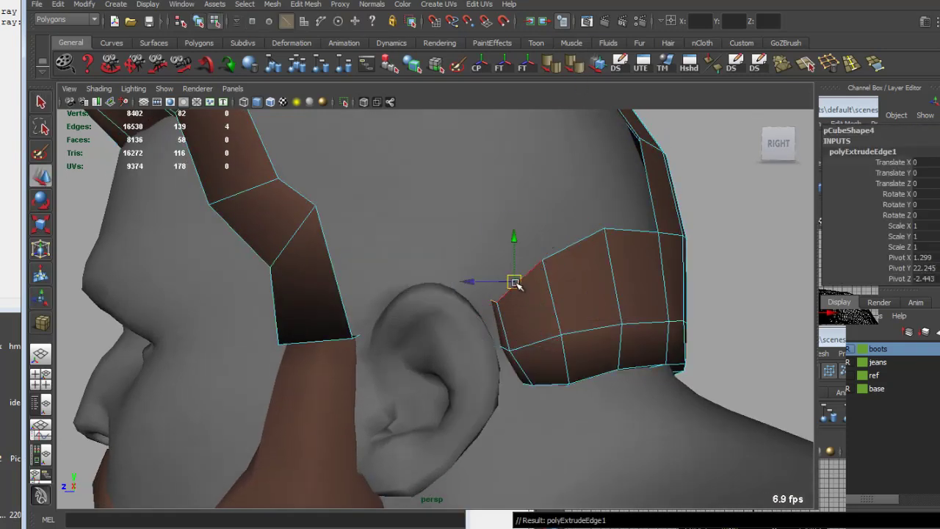
{"action": "mouse_move", "coordinate": [514, 278]}
{"action": "left_mouse_down"}
{"action": "mouse_move", "coordinate": [467, 272]}
{"action": "mouse_move", "coordinate": [557, 260]}
{"action": "mouse_move", "coordinate": [510, 264]}
{"action": "mouse_move", "coordinate": [514, 281]}
{"action": "left_mouse_up"}
{"action": "key", "text": "w"}
{"action": "key", "text": "e"}
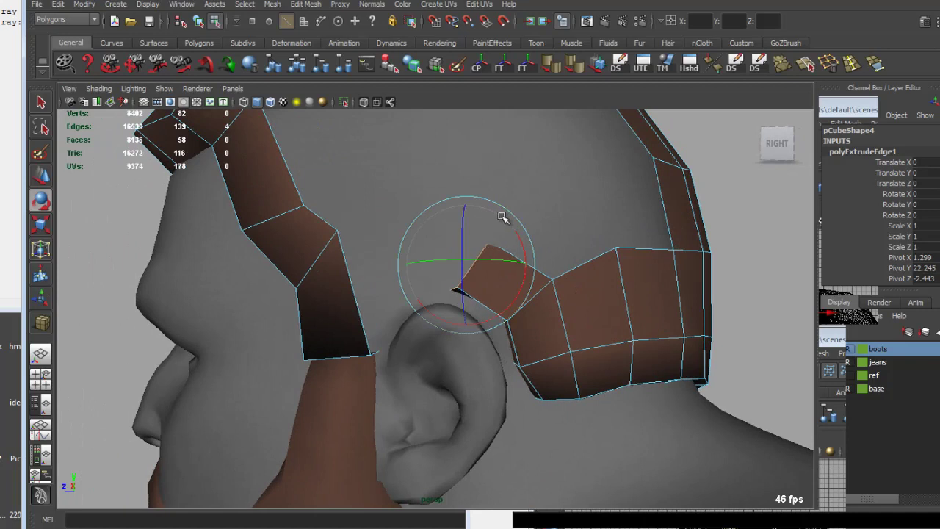
{"action": "key", "text": "q"}
{"action": "mouse_move", "coordinate": [489, 248]}
{"action": "left_mouse_down", "text": "alt"}
{"action": "mouse_move", "coordinate": [601, 252]}
{"action": "mouse_move", "coordinate": [543, 268]}
{"action": "mouse_move", "coordinate": [336, 283]}
{"action": "left_mouse_up", "text": "alt"}
{"action": "key", "text": "w"}
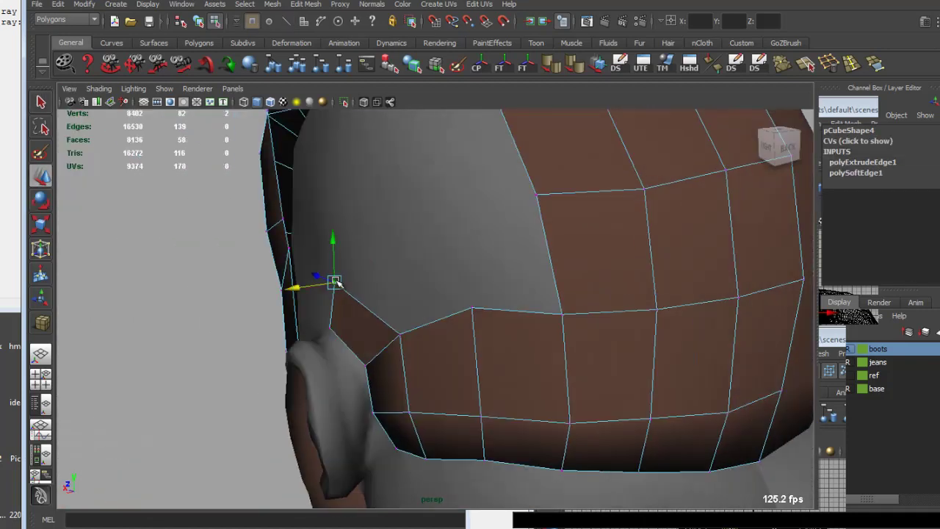
{"action": "mouse_move", "coordinate": [389, 342]}
{"action": "left_mouse_down", "text": "alt"}
{"action": "mouse_move", "coordinate": [502, 303]}
{"action": "mouse_move", "coordinate": [565, 264]}
{"action": "mouse_move", "coordinate": [503, 272]}
{"action": "mouse_move", "coordinate": [499, 213]}
{"action": "mouse_move", "coordinate": [426, 216]}
{"action": "left_mouse_up", "text": "alt"}
Extrude the flap's front edge forward over the ear, tilting it to follow the head.
{"action": "key", "text": "F10"}
{"action": "left_click", "coordinate": [505, 242]}
{"action": "key", "text": "w"}
{"action": "left_click", "coordinate": [508, 214]}
{"action": "key", "text": "ctrl+e"}
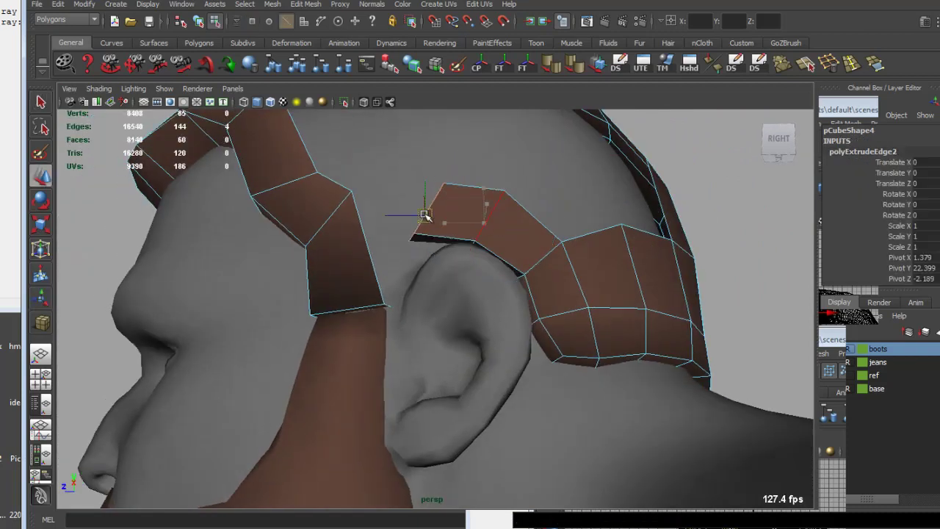
{"action": "key", "text": "e"}
{"action": "key", "text": "w"}
{"action": "mouse_move", "coordinate": [442, 264]}
{"action": "left_mouse_down"}
{"action": "mouse_move", "coordinate": [438, 208]}
{"action": "mouse_move", "coordinate": [558, 215]}
{"action": "mouse_move", "coordinate": [561, 252]}
{"action": "mouse_move", "coordinate": [583, 237]}
{"action": "mouse_move", "coordinate": [482, 252]}
{"action": "mouse_move", "coordinate": [459, 266]}
{"action": "mouse_move", "coordinate": [512, 125]}
{"action": "left_mouse_up"}
{"action": "key", "text": "e"}
{"action": "key", "text": "w"}
Rotate a flap edge to reshape it, then pick the Split Polygon tool.
{"action": "left_click", "coordinate": [561, 256]}
{"action": "key", "text": "e"}
{"action": "key", "text": "w"}
{"action": "key", "text": "q"}
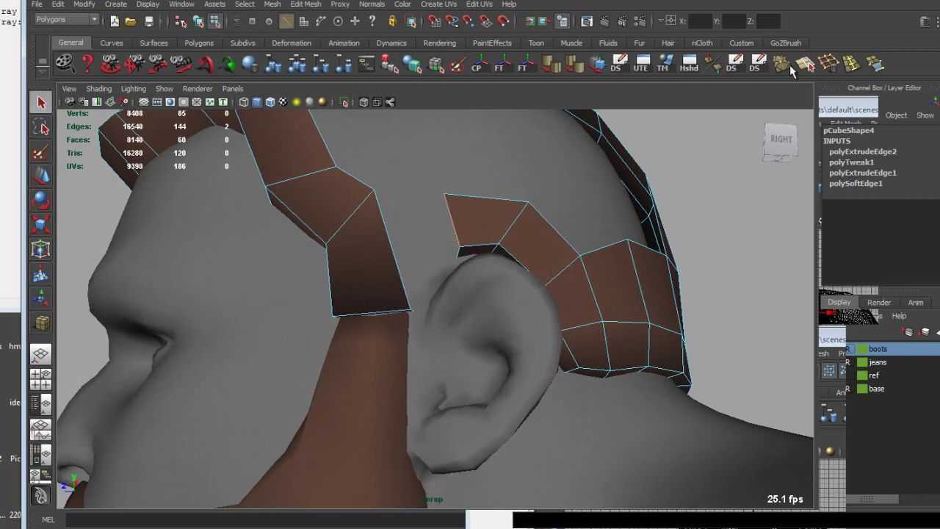
{"action": "left_click", "coordinate": [853, 64]}
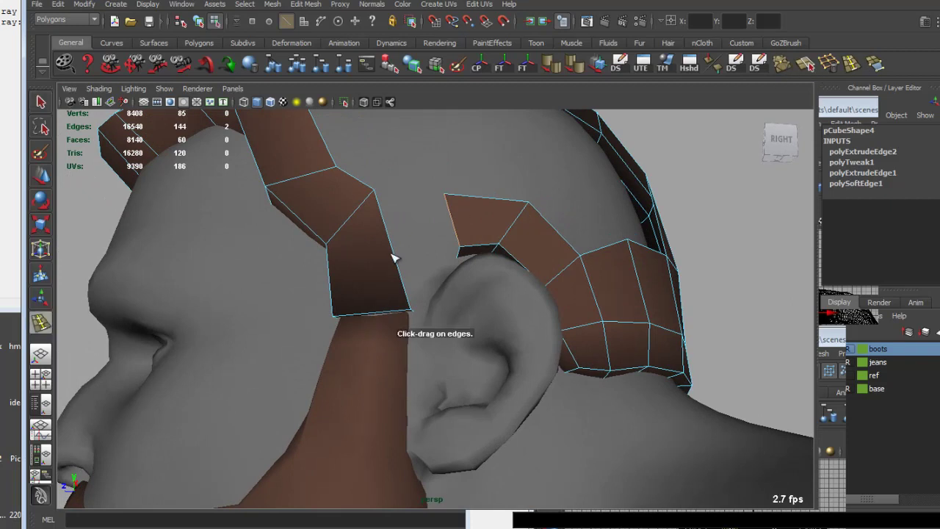
Insert an edge loop across the hair strap above the ear.
{"action": "left_click", "coordinate": [394, 253]}
{"action": "scroll", "coordinate": [411, 264], "scroll_direction": "down", "scroll_amount": 5}
{"action": "scroll", "coordinate": [439, 279], "scroll_direction": "up", "scroll_amount": 5}
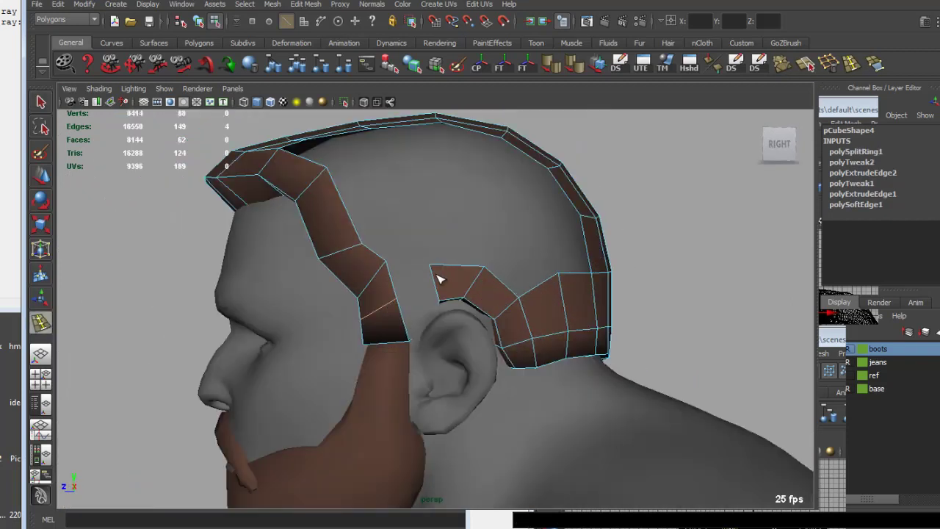
{"action": "scroll", "coordinate": [439, 279], "scroll_direction": "up", "scroll_amount": 4}
{"action": "scroll", "coordinate": [430, 258], "scroll_direction": "up", "scroll_amount": 2}
{"action": "right_click_drag", "start_coordinate": [442, 218], "coordinate": [421, 216]}
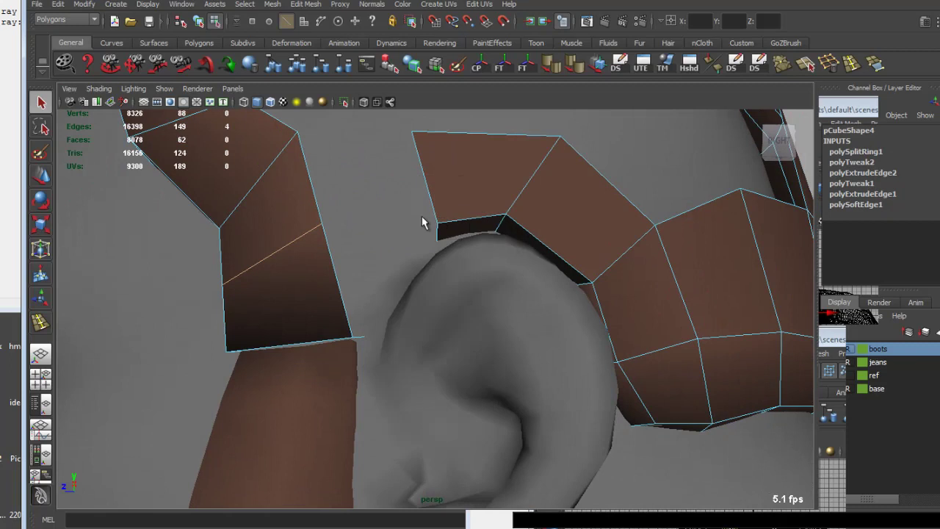
{"action": "left_click_drag", "start_coordinate": [421, 216], "coordinate": [398, 248], "text": "alt"}
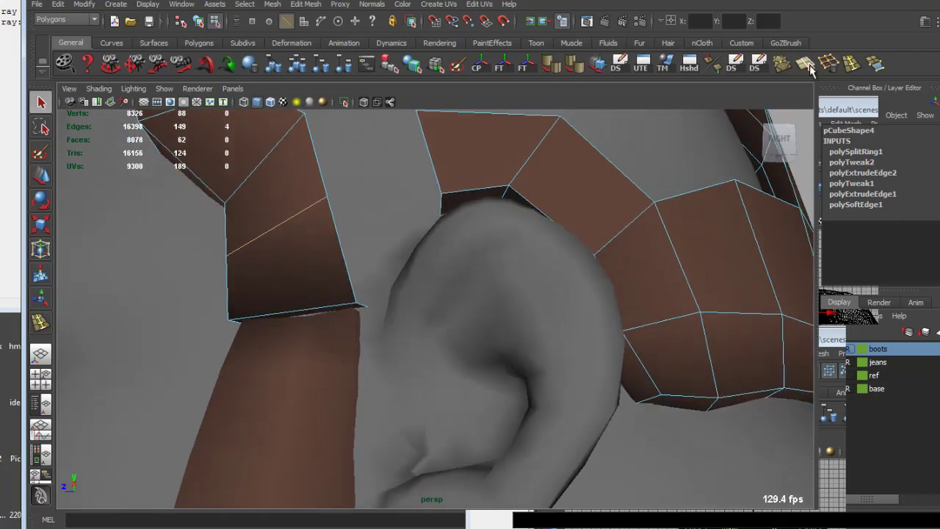
Bridge the two strap pieces above the ear with an appended polygon face.
{"action": "left_click", "coordinate": [807, 64]}
{"action": "left_click", "coordinate": [870, 68]}
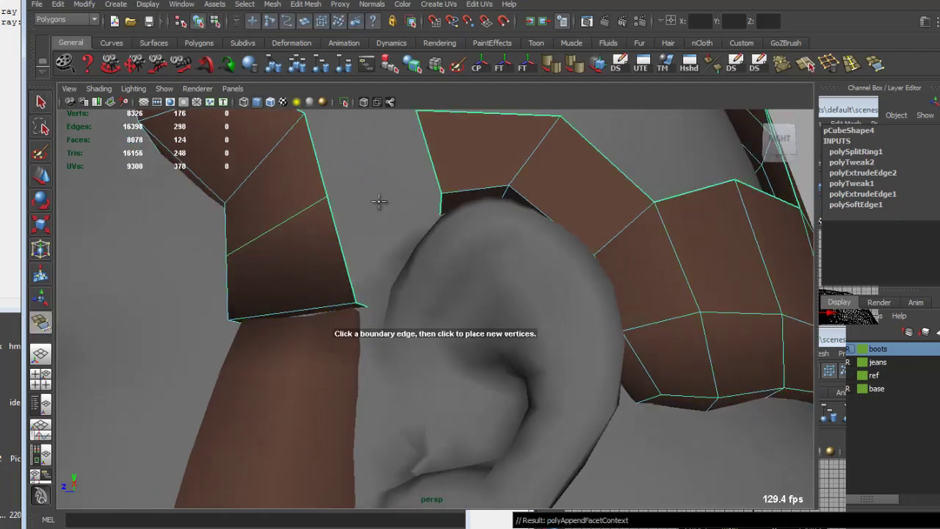
{"action": "left_click", "coordinate": [430, 168]}
{"action": "key", "text": "Return"}
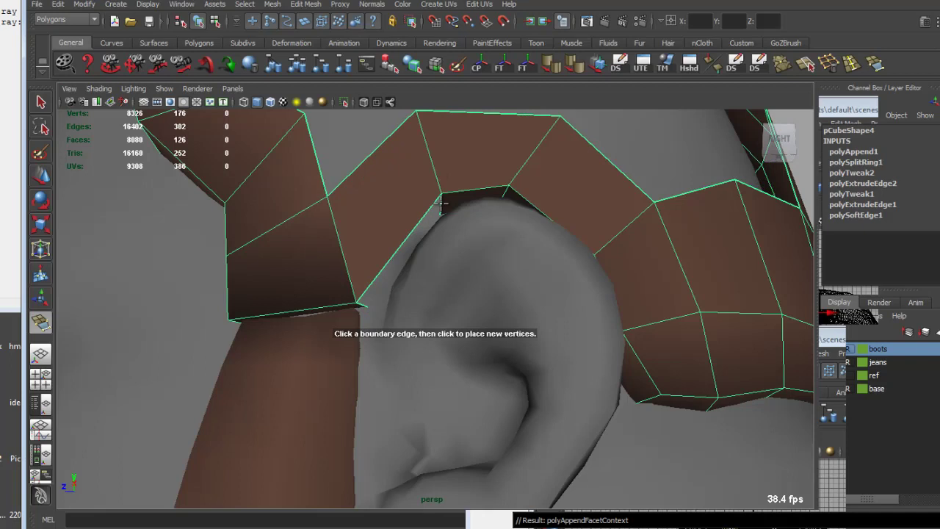
{"action": "key", "text": "Return"}
Select and frame the hair strap mesh, then begin appending a polygon into a remaining gap.
{"action": "mouse_move", "coordinate": [388, 300]}
{"action": "left_mouse_down", "text": "alt"}
{"action": "mouse_move", "coordinate": [450, 211]}
{"action": "mouse_move", "coordinate": [445, 270]}
{"action": "mouse_move", "coordinate": [470, 311]}
{"action": "left_mouse_up", "text": "alt"}
{"action": "left_click", "coordinate": [470, 309]}
{"action": "key", "text": "f"}
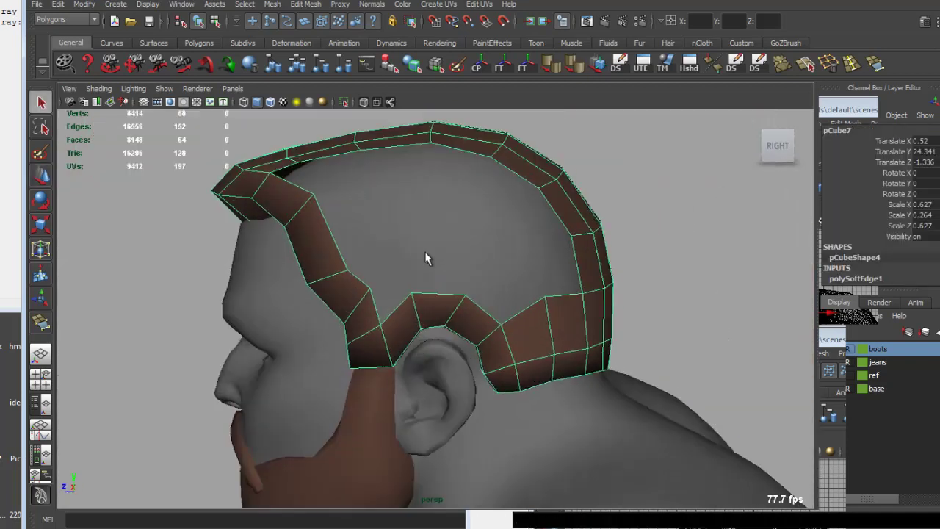
{"action": "scroll", "coordinate": [459, 284], "scroll_direction": "up", "scroll_amount": 3}
{"action": "right_click_drag", "start_coordinate": [505, 327], "coordinate": [537, 322]}
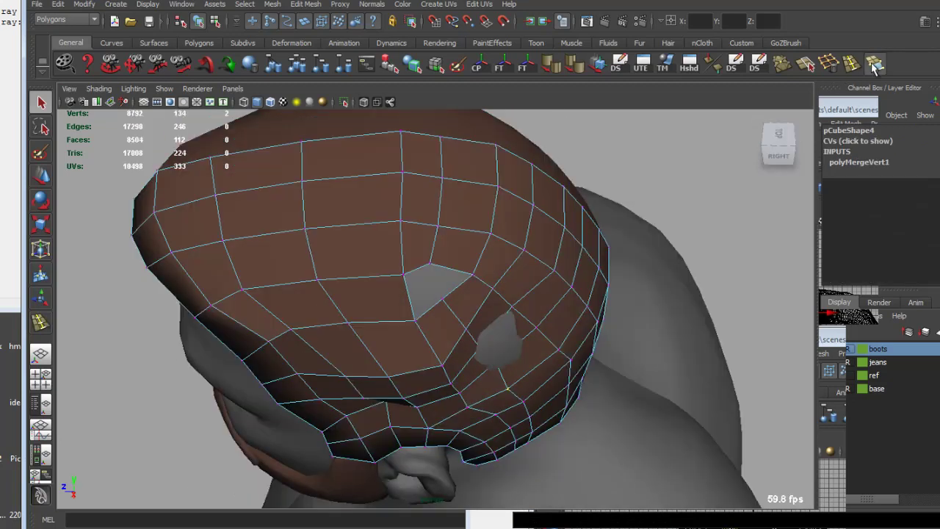
{"action": "left_click", "coordinate": [874, 66]}
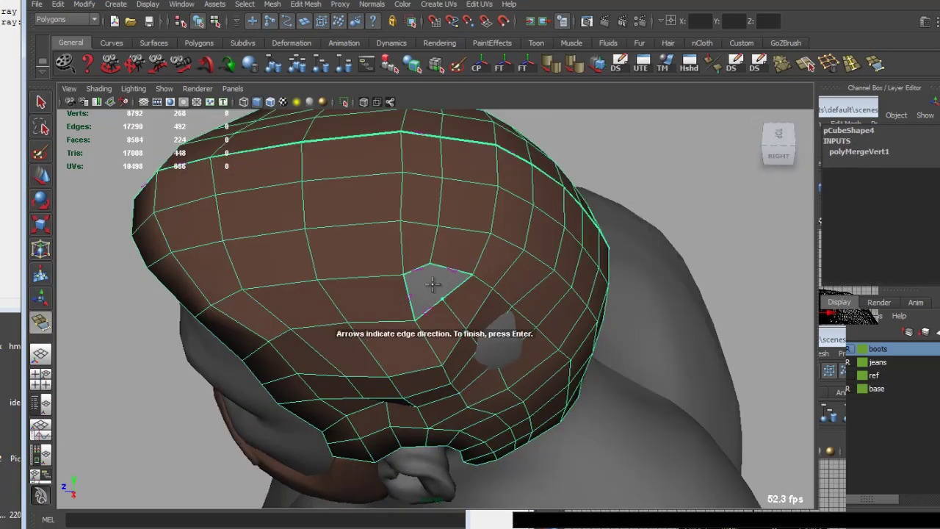
Commit the appended face that fills the hole in the cap's top.
{"action": "key", "text": "Return"}
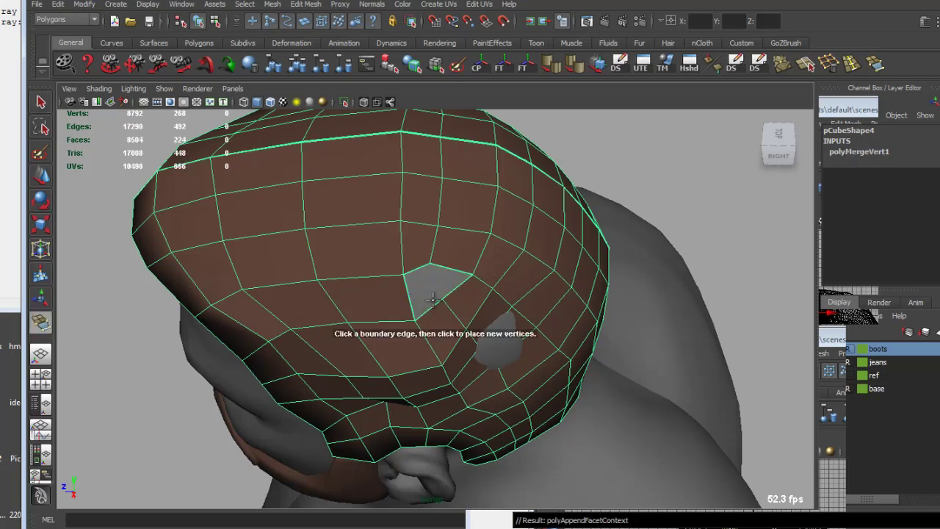
{"action": "key", "text": "Return"}
{"action": "mouse_move", "coordinate": [434, 275]}
{"action": "left_mouse_down", "text": "alt"}
{"action": "mouse_move", "coordinate": [419, 224]}
{"action": "mouse_move", "coordinate": [468, 191]}
{"action": "mouse_move", "coordinate": [513, 176]}
{"action": "left_mouse_up", "text": "alt"}
Insert an edge loop across the hair cap.
{"action": "left_click", "coordinate": [840, 66]}
{"action": "left_click", "coordinate": [465, 246]}
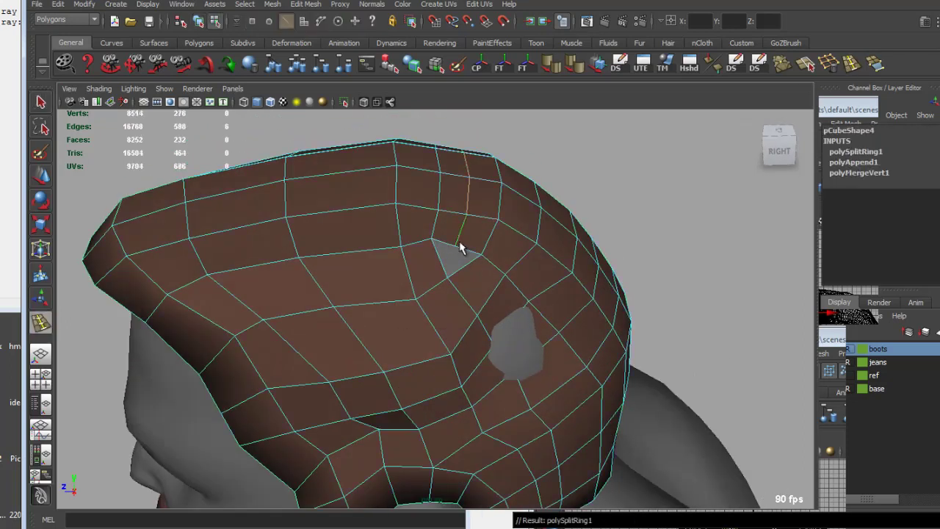
{"action": "right_click_drag", "start_coordinate": [459, 243], "coordinate": [431, 248]}
Select vertices on the cap's top edge beside the filled hole.
{"action": "left_click", "coordinate": [356, 171]}
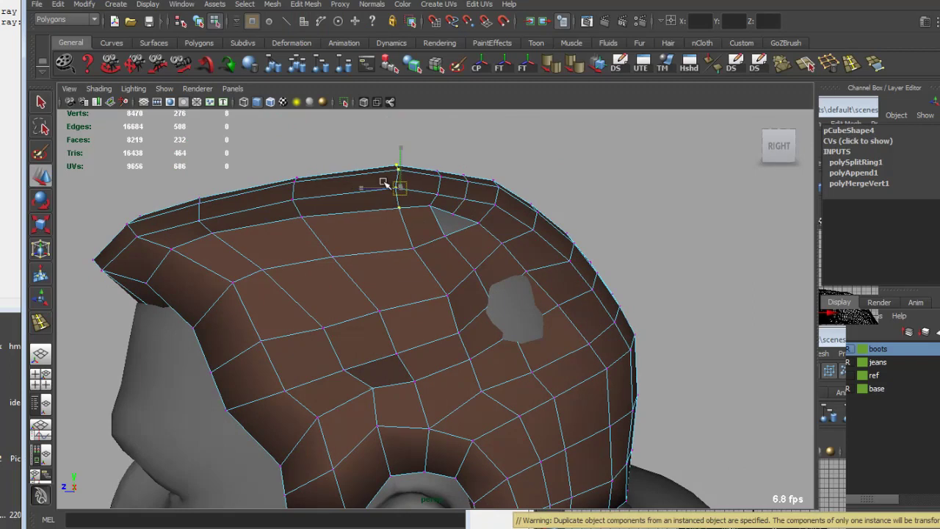
{"action": "left_click", "coordinate": [430, 177]}
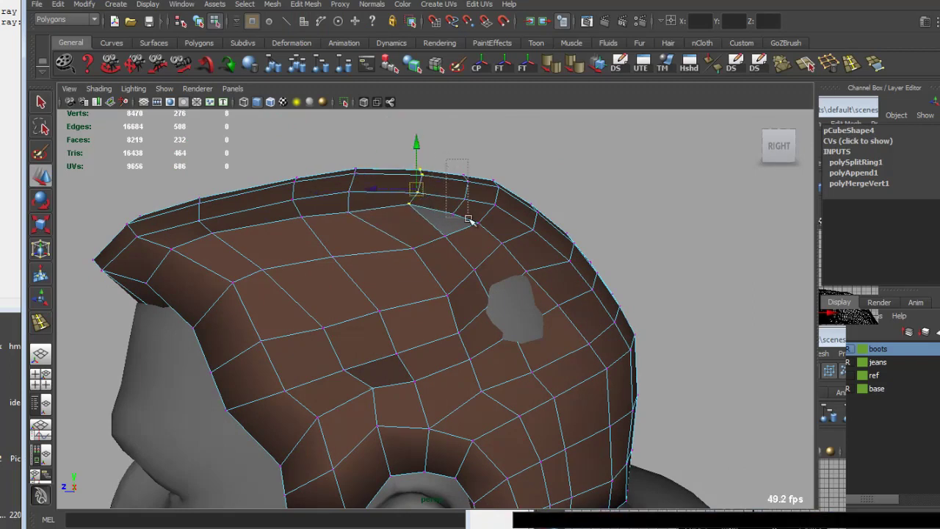
{"action": "left_click", "coordinate": [455, 194]}
{"action": "left_click_drag", "start_coordinate": [430, 226], "coordinate": [431, 239], "text": "alt"}
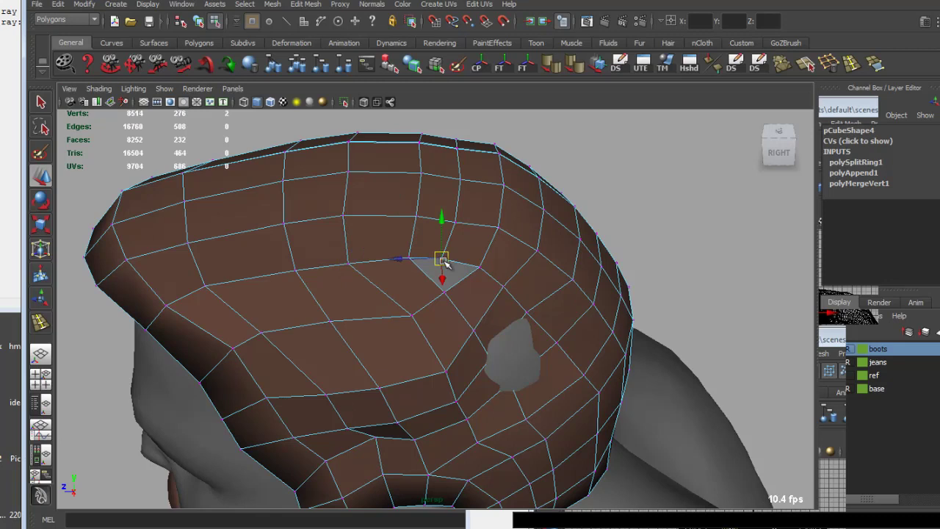
{"action": "mouse_move", "coordinate": [443, 258]}
{"action": "left_mouse_down", "text": "alt"}
{"action": "mouse_move", "coordinate": [441, 272]}
{"action": "mouse_move", "coordinate": [409, 288]}
{"action": "left_mouse_up", "text": "alt"}
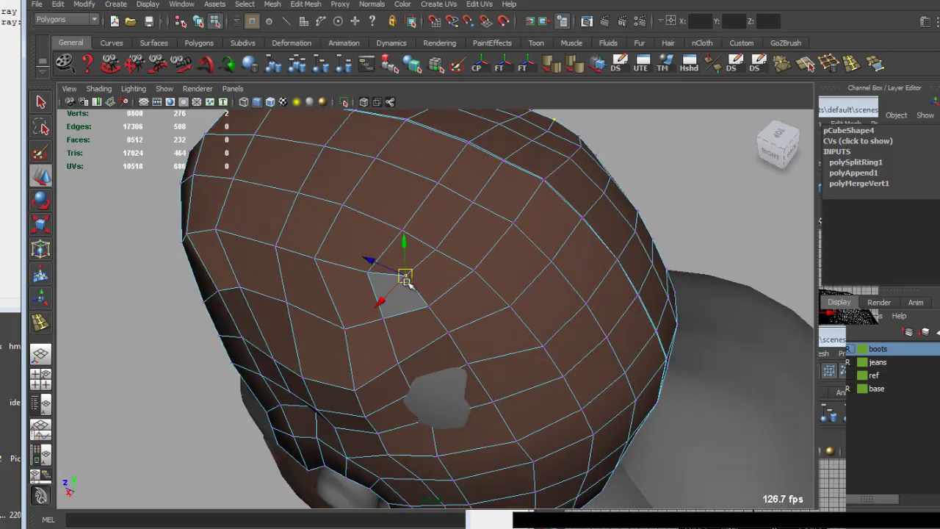
{"action": "scroll", "coordinate": [406, 283], "scroll_direction": "down", "scroll_amount": 5}
Save the scene with Ctrl+S and return to object selection.
{"action": "key", "text": "q"}
{"action": "key", "text": "ctrl+s"}
{"action": "key", "text": "F8"}
{"action": "left_click_drag", "start_coordinate": [456, 258], "coordinate": [456, 259], "text": "alt"}
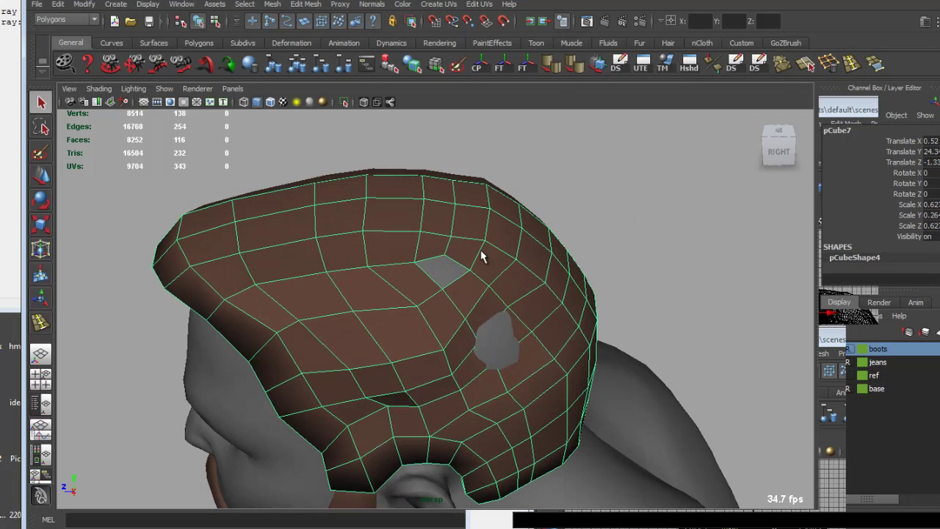
Fill another hole in the cap with an appended polygon.
{"action": "key", "text": "y"}
{"action": "key", "text": "Return"}
{"action": "mouse_move", "coordinate": [426, 271]}
{"action": "left_mouse_down", "text": "alt"}
{"action": "mouse_move", "coordinate": [492, 301]}
{"action": "mouse_move", "coordinate": [541, 294]}
{"action": "mouse_move", "coordinate": [480, 306]}
{"action": "mouse_move", "coordinate": [414, 296]}
{"action": "mouse_move", "coordinate": [480, 254]}
{"action": "mouse_move", "coordinate": [421, 291]}
{"action": "left_mouse_up", "text": "alt"}
Reshape the vertices around the filled hole with soft selection, then deselect the cap.
{"action": "left_click", "coordinate": [438, 308]}
{"action": "key", "text": "w"}
{"action": "left_click", "coordinate": [541, 293]}
{"action": "key", "text": "q"}
{"action": "key", "text": "F8"}
{"action": "left_click", "coordinate": [558, 169]}
{"action": "scroll", "coordinate": [520, 329], "scroll_direction": "down", "scroll_amount": 3}
{"action": "mouse_move", "coordinate": [520, 329]}
{"action": "left_mouse_down", "text": "alt"}
{"action": "mouse_move", "coordinate": [604, 259]}
{"action": "mouse_move", "coordinate": [243, 243]}
{"action": "mouse_move", "coordinate": [399, 230]}
{"action": "left_mouse_up", "text": "alt"}
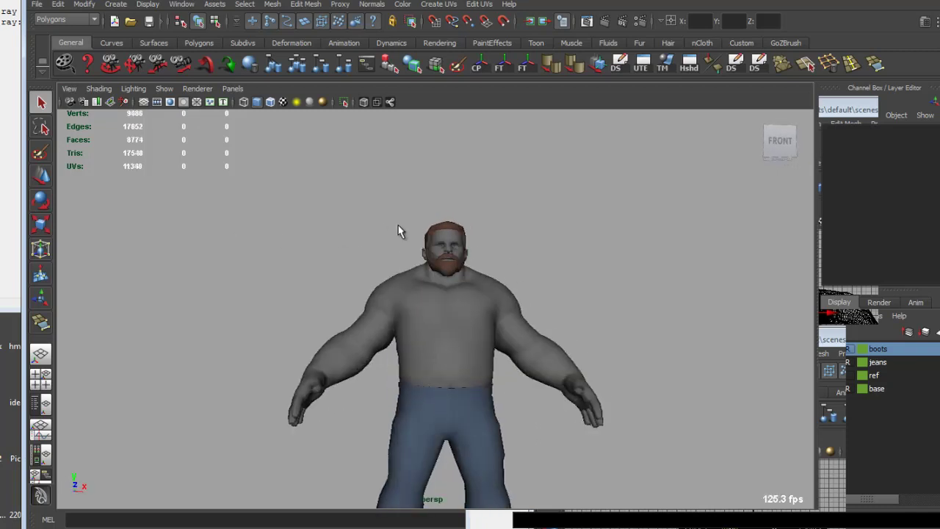
Select the edge loop along the cap's lower border for moving.
{"action": "scroll", "coordinate": [514, 345], "scroll_direction": "up", "scroll_amount": 5}
{"action": "mouse_move", "coordinate": [514, 345]}
{"action": "left_mouse_down", "text": "alt"}
{"action": "mouse_move", "coordinate": [514, 267]}
{"action": "mouse_move", "coordinate": [613, 319]}
{"action": "mouse_move", "coordinate": [650, 310]}
{"action": "mouse_move", "coordinate": [365, 357]}
{"action": "mouse_move", "coordinate": [489, 351]}
{"action": "left_mouse_up", "text": "alt"}
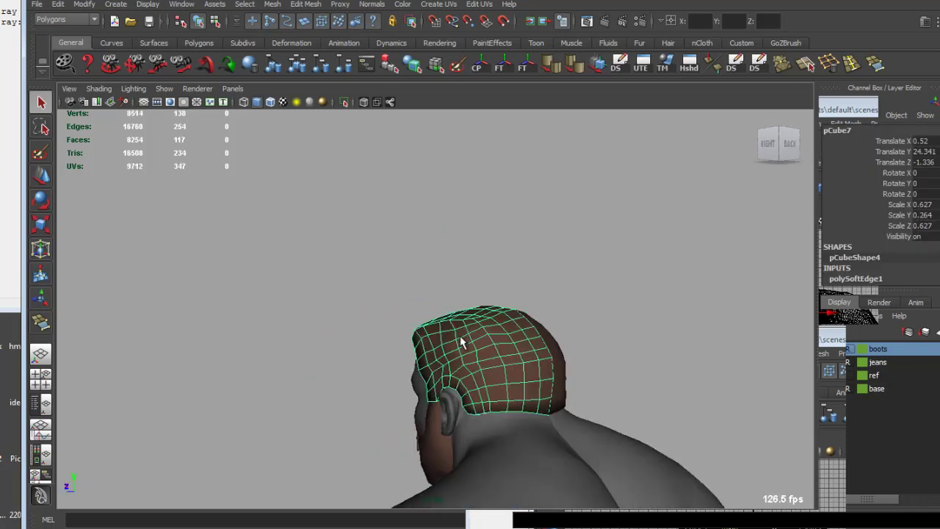
{"action": "left_click_drag", "start_coordinate": [462, 343], "coordinate": [520, 390], "text": "alt"}
{"action": "scroll", "coordinate": [361, 247], "scroll_direction": "up", "scroll_amount": 5}
{"action": "key", "text": "F8"}
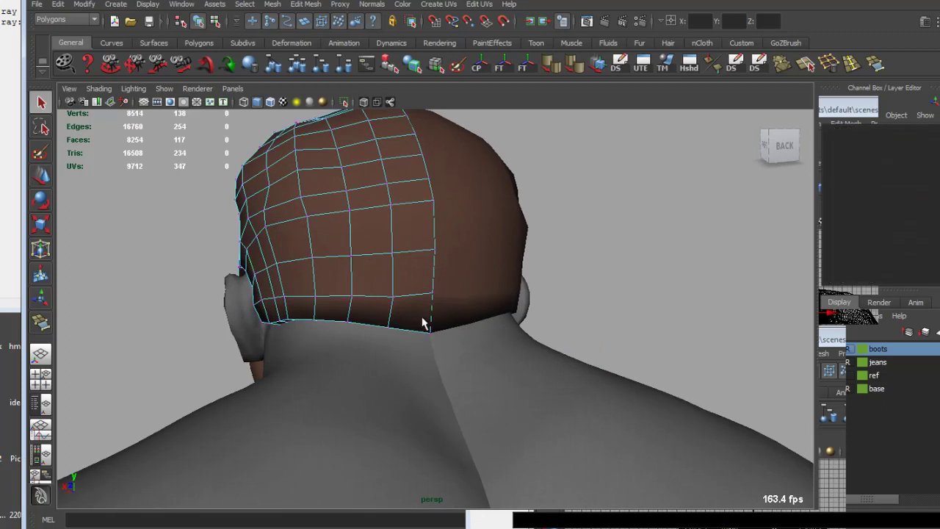
{"action": "double_click", "coordinate": [424, 323]}
{"action": "key", "text": "w"}
{"action": "left_click_drag", "start_coordinate": [426, 279], "coordinate": [413, 344], "text": "alt"}
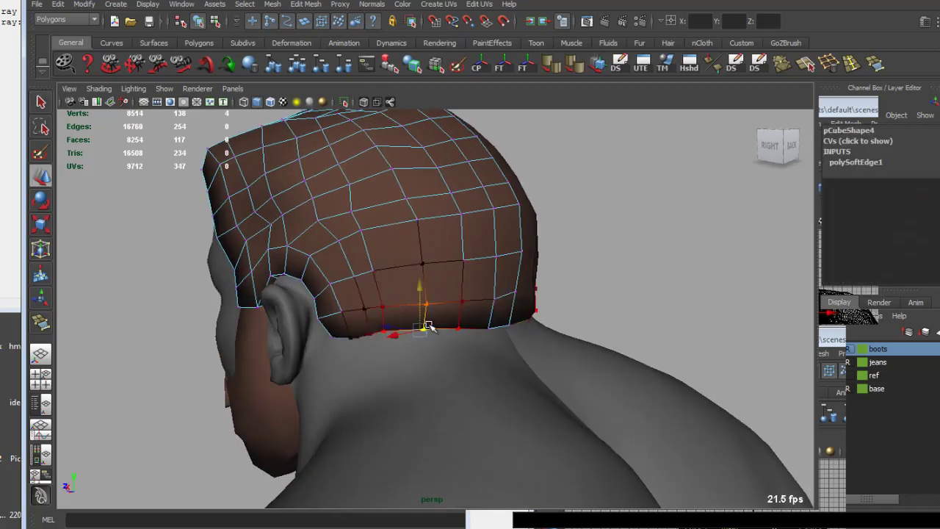
{"action": "mouse_move", "coordinate": [417, 296]}
{"action": "left_mouse_down", "text": "alt"}
{"action": "mouse_move", "coordinate": [447, 308]}
{"action": "mouse_move", "coordinate": [404, 299]}
{"action": "left_mouse_up", "text": "alt"}
Select the border vertices at the back of the neck to fit the cap to the nape.
{"action": "left_click", "coordinate": [426, 314]}
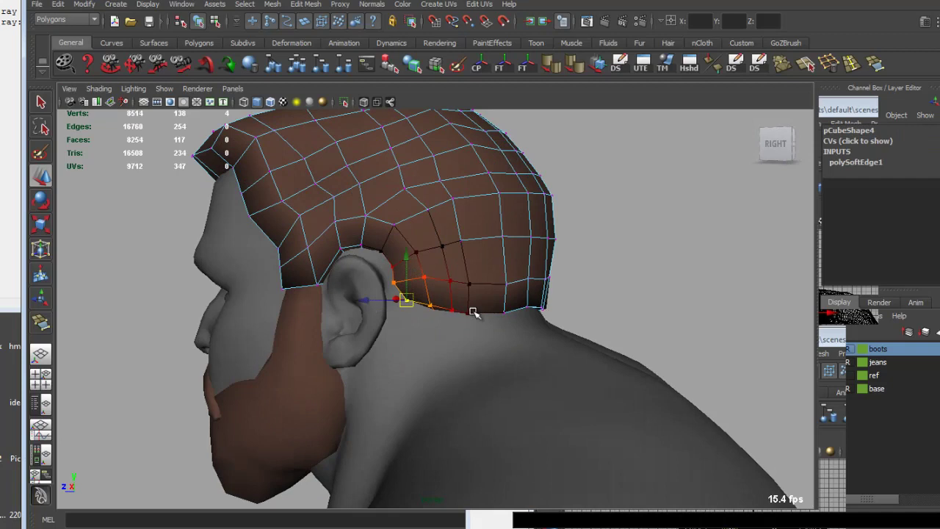
{"action": "left_click_drag", "start_coordinate": [526, 315], "coordinate": [470, 330], "text": "alt"}
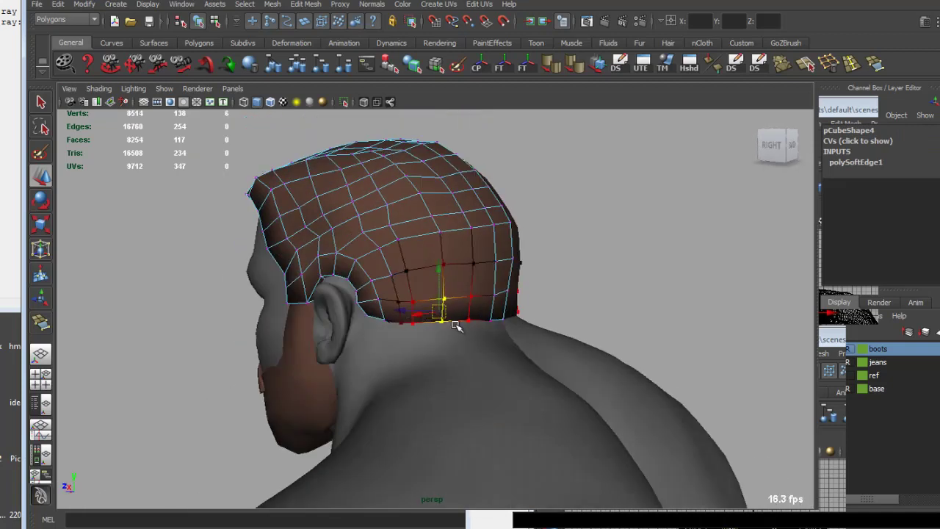
{"action": "left_click_drag", "start_coordinate": [455, 327], "coordinate": [487, 326], "text": "alt"}
{"action": "left_click", "coordinate": [461, 283]}
{"action": "left_click_drag", "start_coordinate": [461, 282], "coordinate": [455, 306], "text": "alt"}
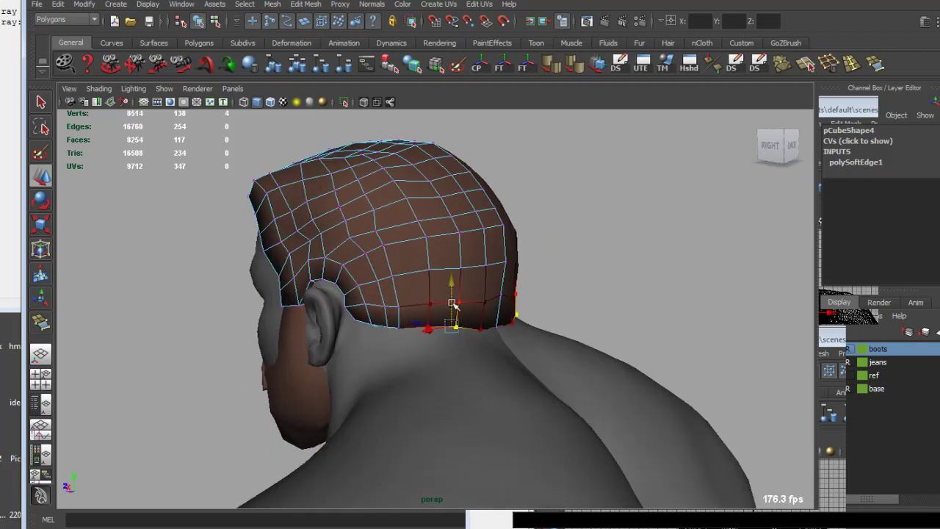
{"action": "key", "text": "q"}
{"action": "left_click", "coordinate": [639, 268]}
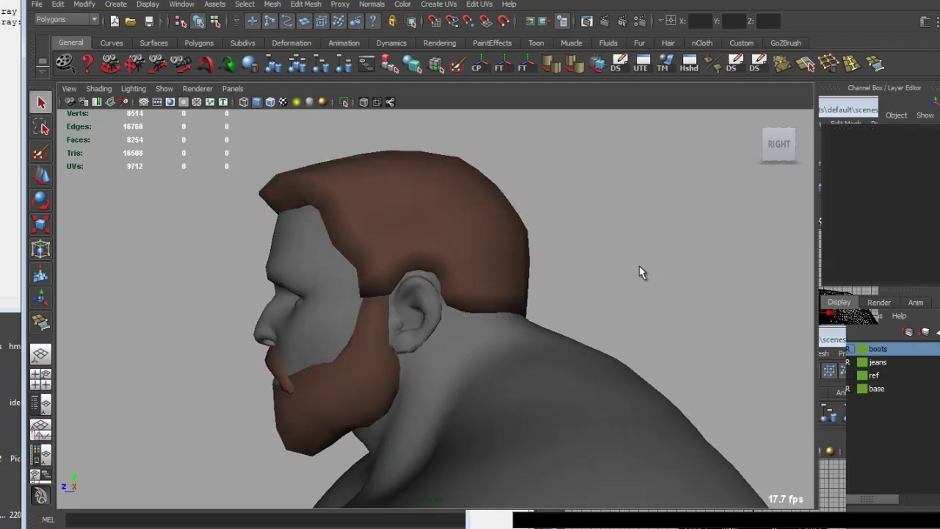
{"action": "mouse_move", "coordinate": [639, 269]}
{"action": "left_mouse_down", "text": "alt"}
{"action": "mouse_move", "coordinate": [362, 296]}
{"action": "mouse_move", "coordinate": [369, 315]}
{"action": "left_mouse_up", "text": "alt"}
{"action": "scroll", "coordinate": [377, 256], "scroll_direction": "down", "scroll_amount": 3}
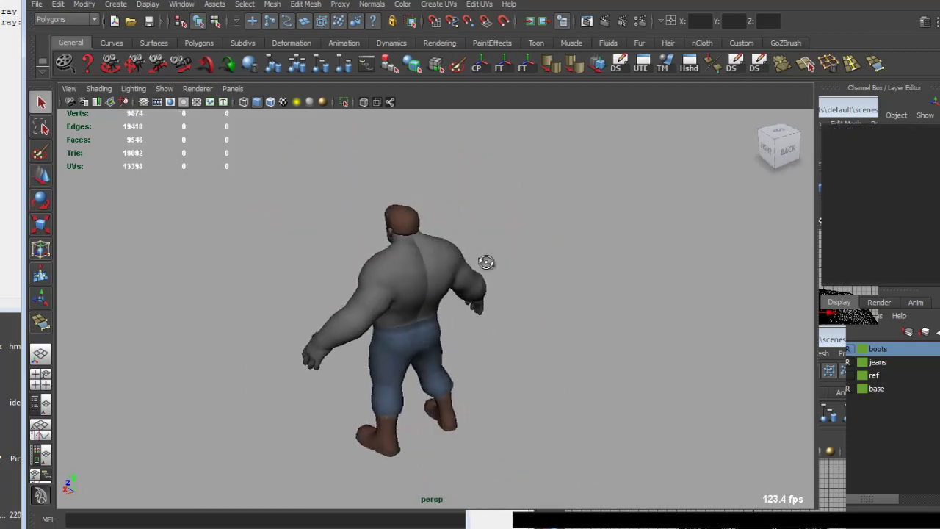
{"action": "mouse_move", "coordinate": [378, 256]}
{"action": "left_mouse_down", "text": "alt"}
{"action": "mouse_move", "coordinate": [513, 276]}
{"action": "mouse_move", "coordinate": [610, 266]}
{"action": "mouse_move", "coordinate": [503, 284]}
{"action": "left_mouse_up", "text": "alt"}
{"action": "scroll", "coordinate": [556, 281], "scroll_direction": "up", "scroll_amount": 1}
{"action": "scroll", "coordinate": [497, 392], "scroll_direction": "up", "scroll_amount": 4}
{"action": "mouse_move", "coordinate": [497, 392]}
{"action": "left_mouse_down", "text": "alt"}
{"action": "mouse_move", "coordinate": [514, 373]}
{"action": "mouse_move", "coordinate": [370, 382]}
{"action": "mouse_move", "coordinate": [491, 340]}
{"action": "left_mouse_up", "text": "alt"}
{"action": "scroll", "coordinate": [491, 339], "scroll_direction": "down", "scroll_amount": 3}
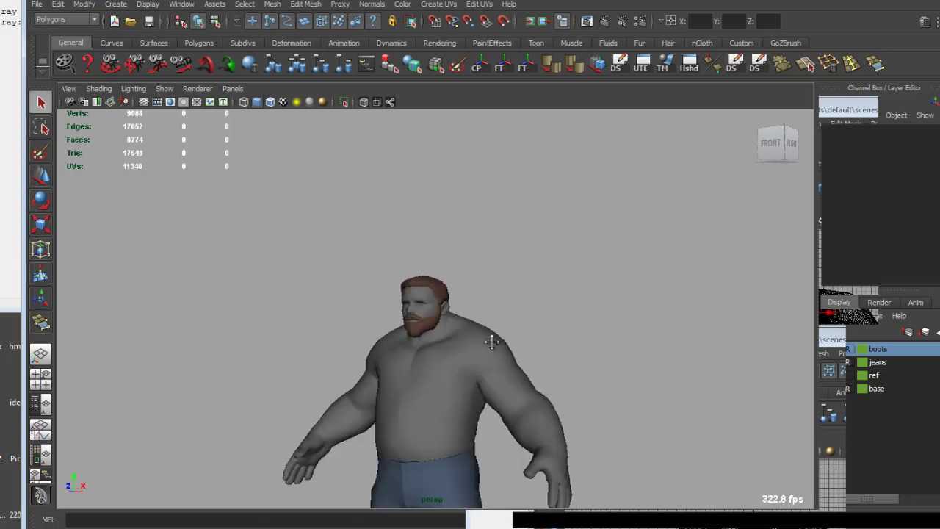
{"action": "scroll", "coordinate": [562, 251], "scroll_direction": "down", "scroll_amount": 2}
{"action": "left_click_drag", "start_coordinate": [561, 252], "coordinate": [495, 252], "text": "alt"}
{"action": "mouse_move", "coordinate": [494, 251]}
{"action": "middle_mouse_down", "text": "alt"}
{"action": "mouse_move", "coordinate": [480, 227]}
{"action": "mouse_move", "coordinate": [454, 229]}
{"action": "middle_mouse_up", "text": "alt"}
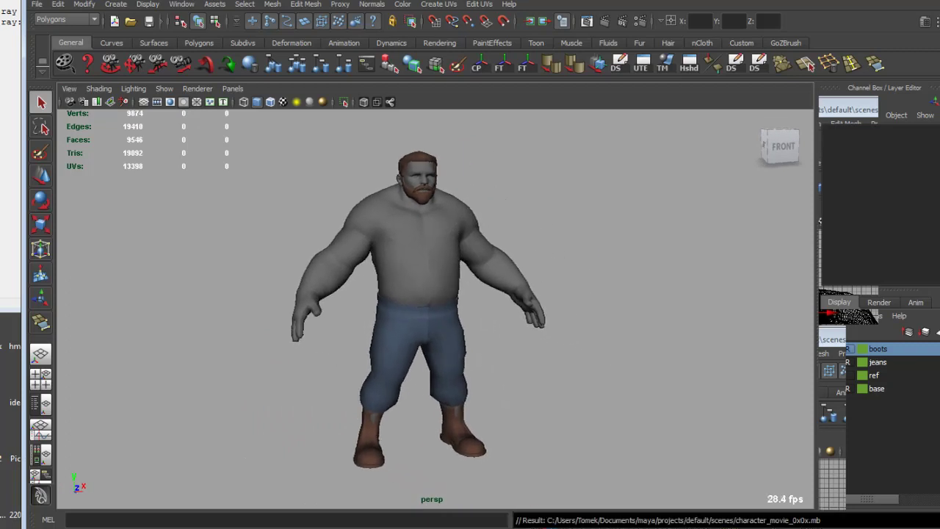